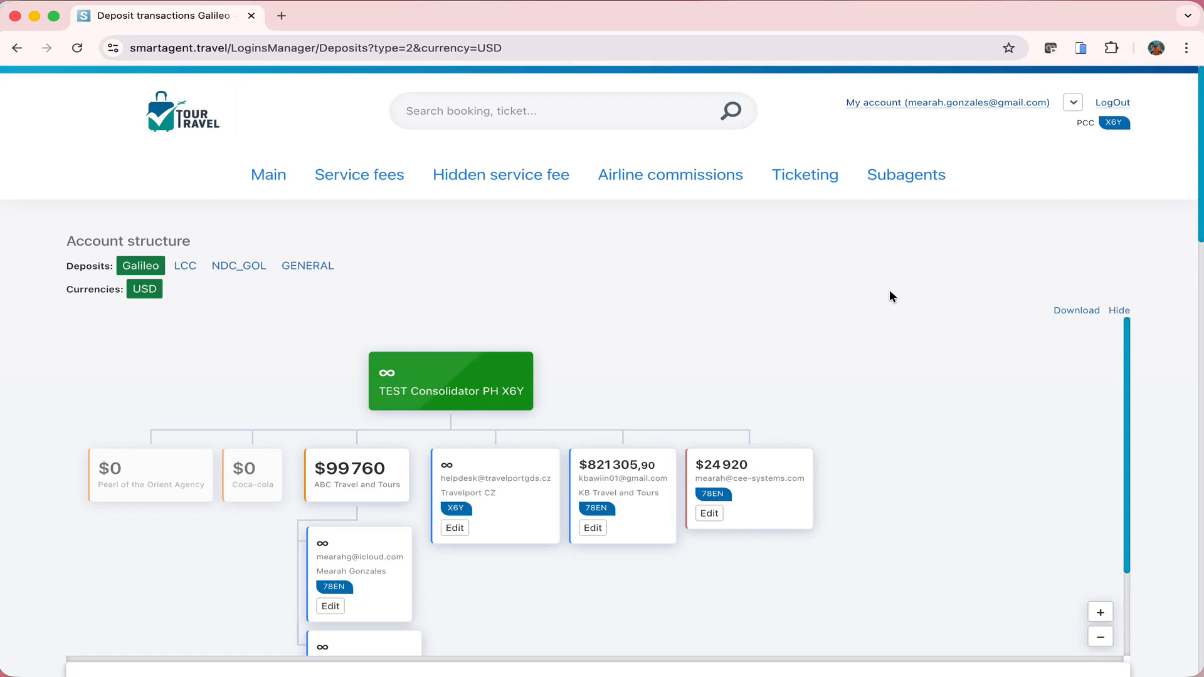
Open KB Travel and Tours' USD deposit transactions and highlight its $821,305.90 balance
scroll(890, 291, "down", 1)
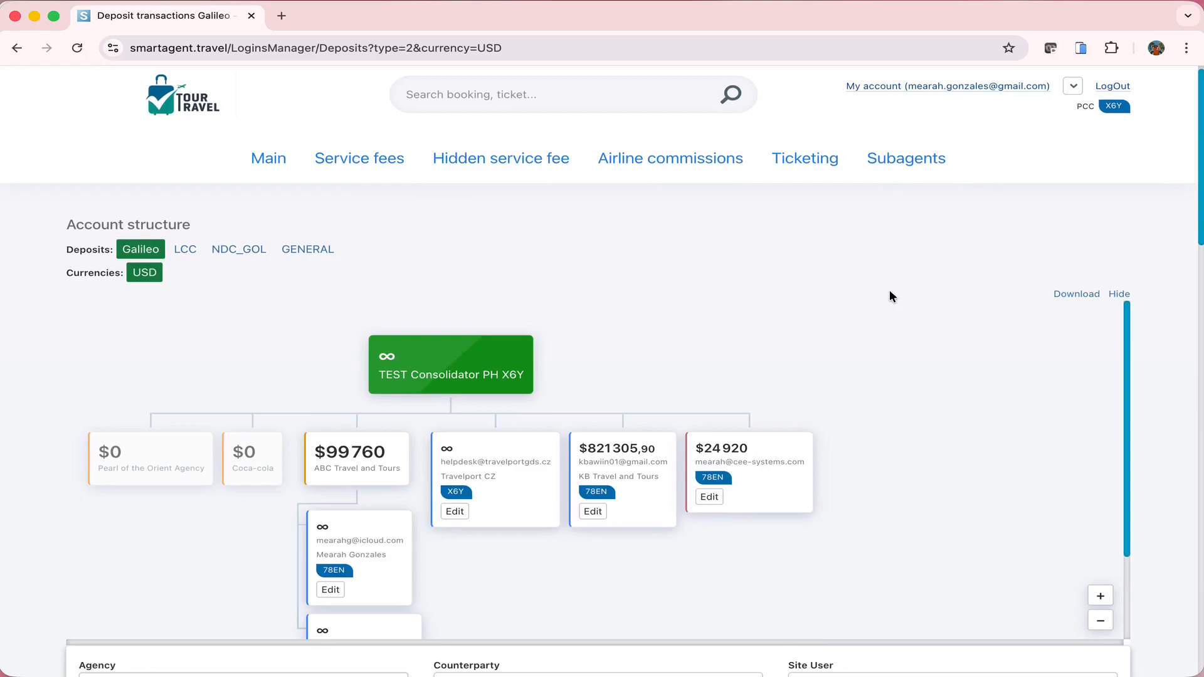
scroll(889, 290, "down", 4)
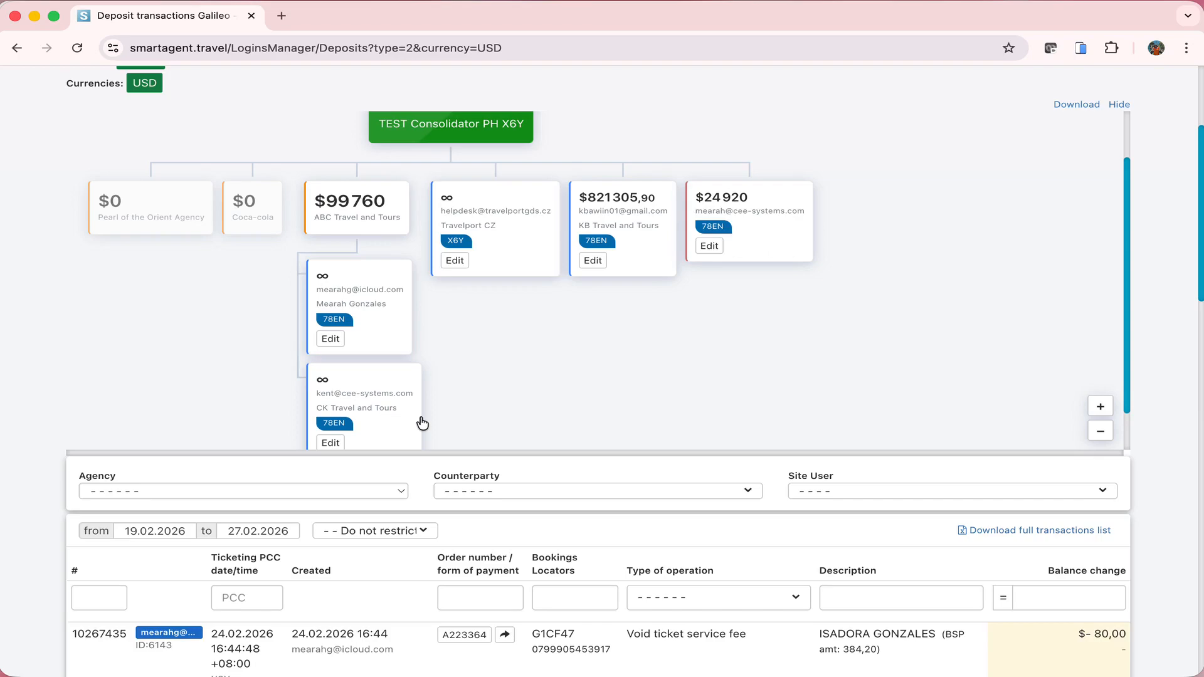
left_click(487, 205)
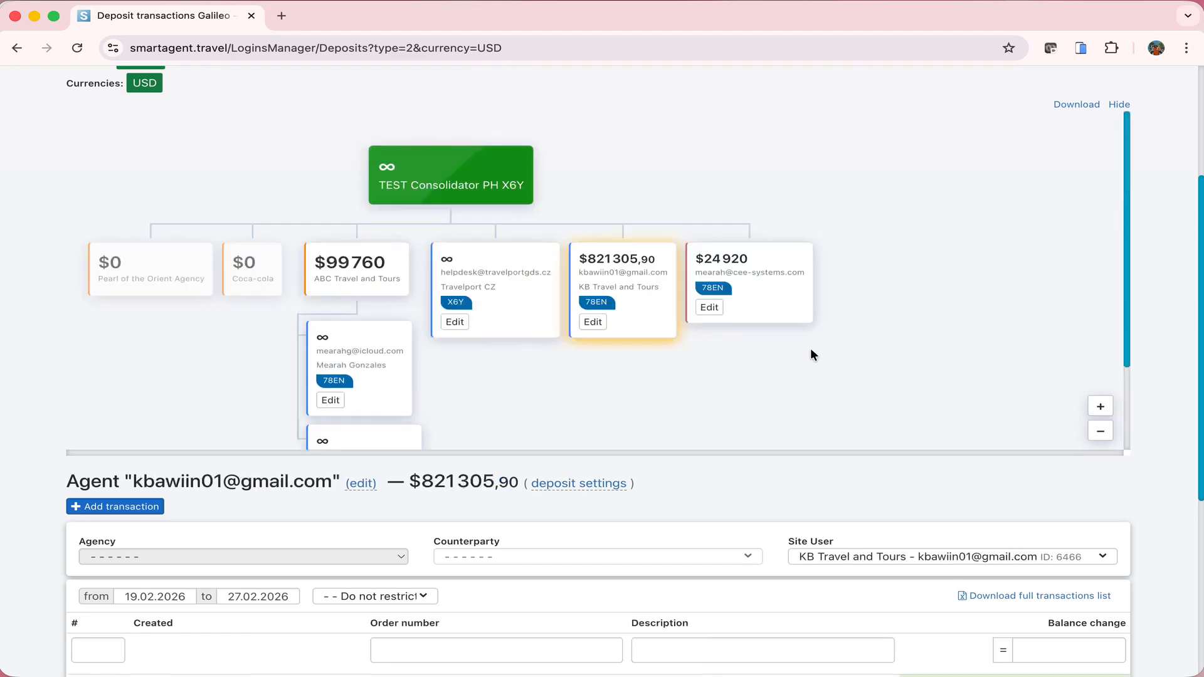
scroll(810, 355, "down", 2)
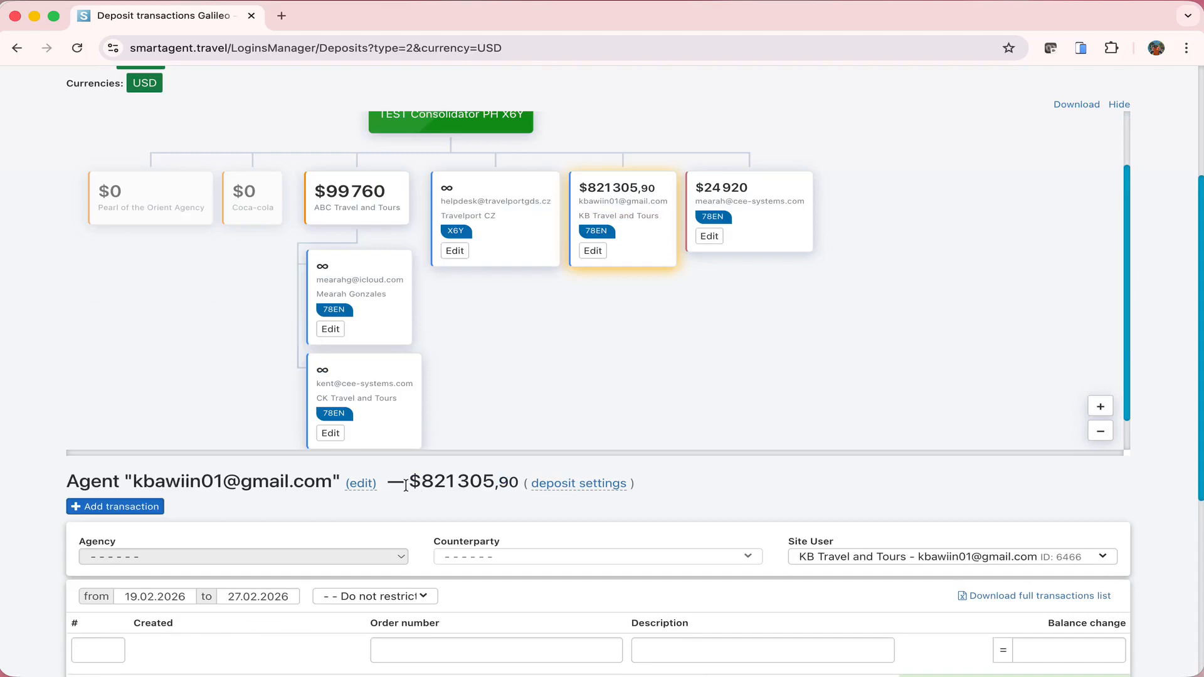
left_click_drag(408, 484, 515, 484)
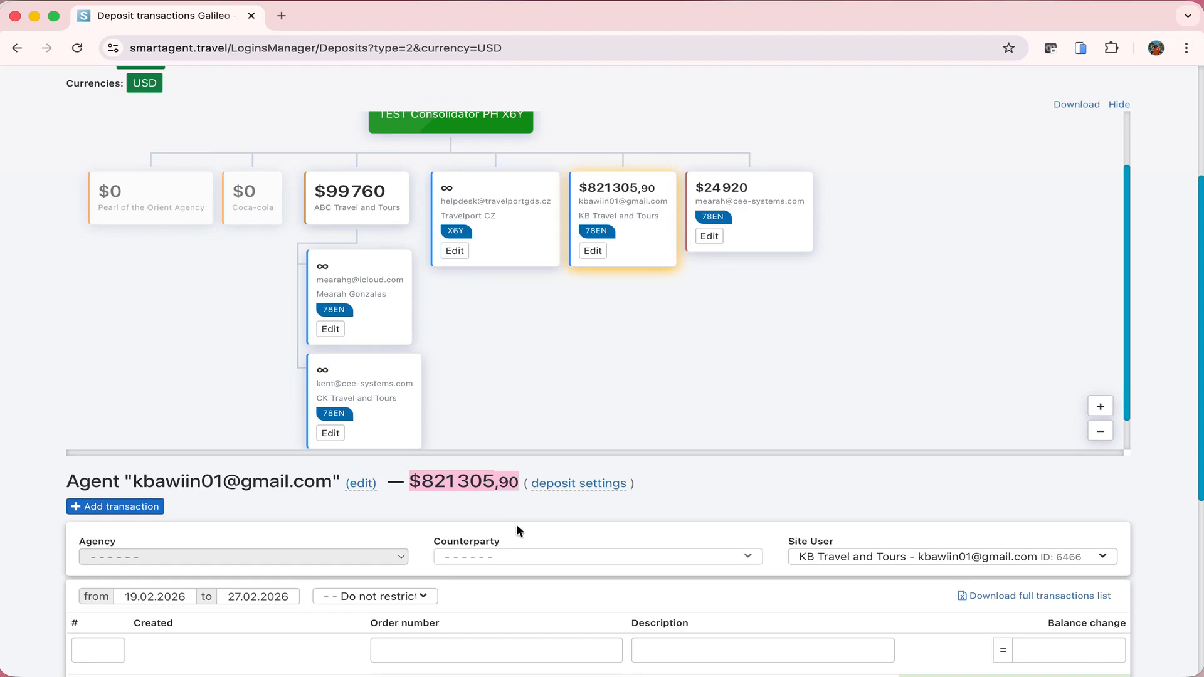
scroll(517, 527, "down", 1)
scroll(517, 527, "down", 5)
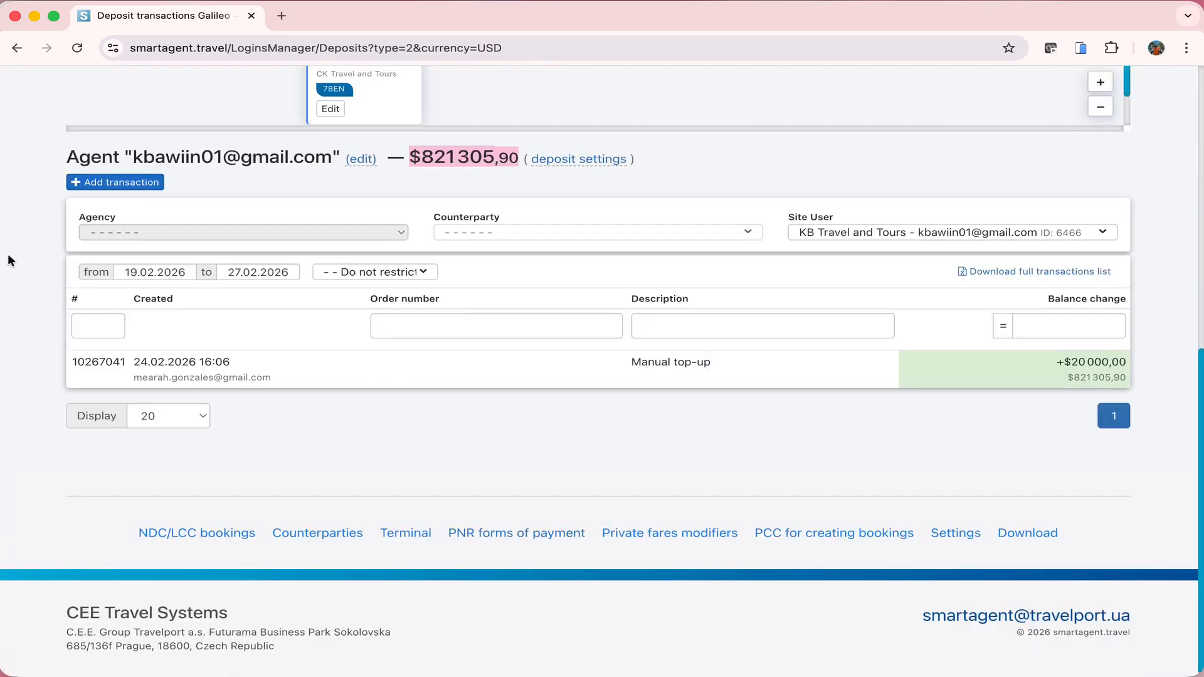
Set the transaction list start date to 01.09.2025 and review the older ticket, void and refund entries
left_click(128, 269)
left_click(127, 89)
left_click(128, 89)
left_click(128, 89)
left_click(127, 89)
left_click(128, 89)
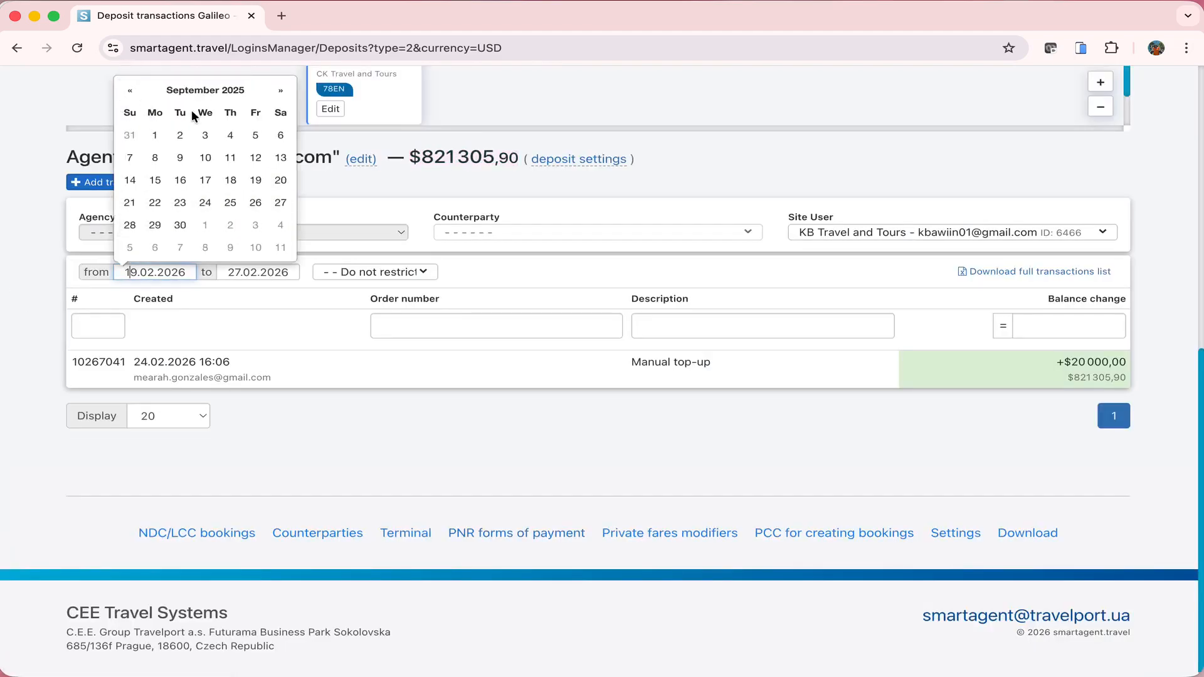
left_click(153, 133)
scroll(749, 484, "down", 1)
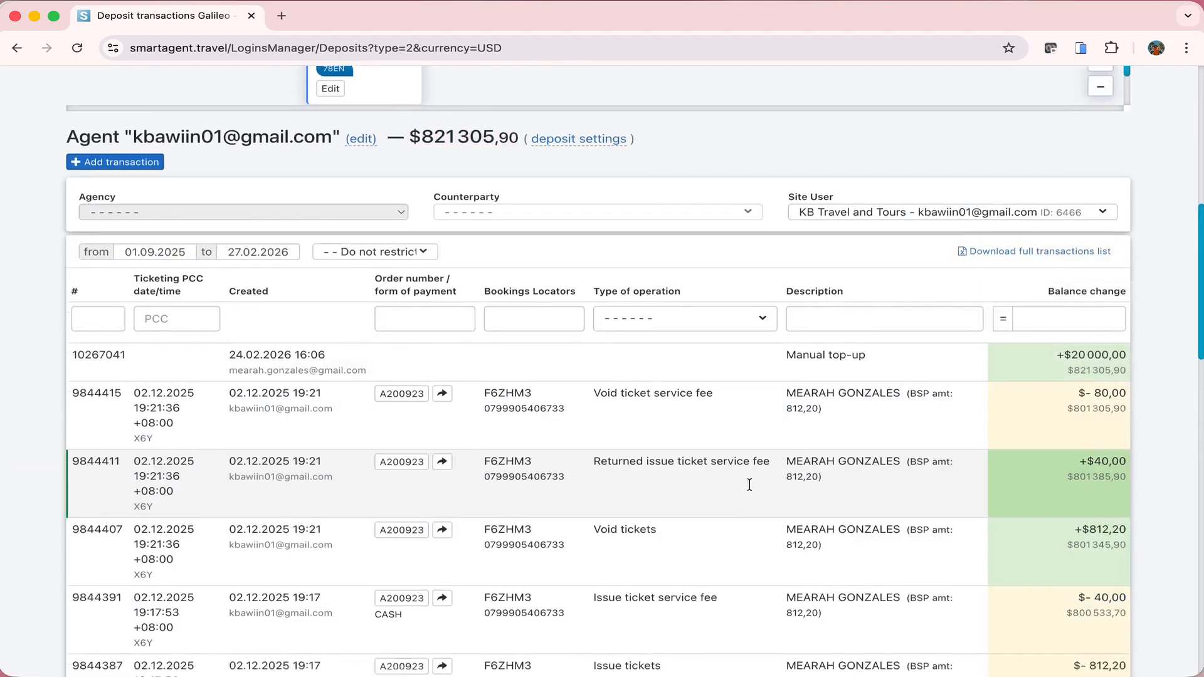
scroll(749, 484, "down", 3)
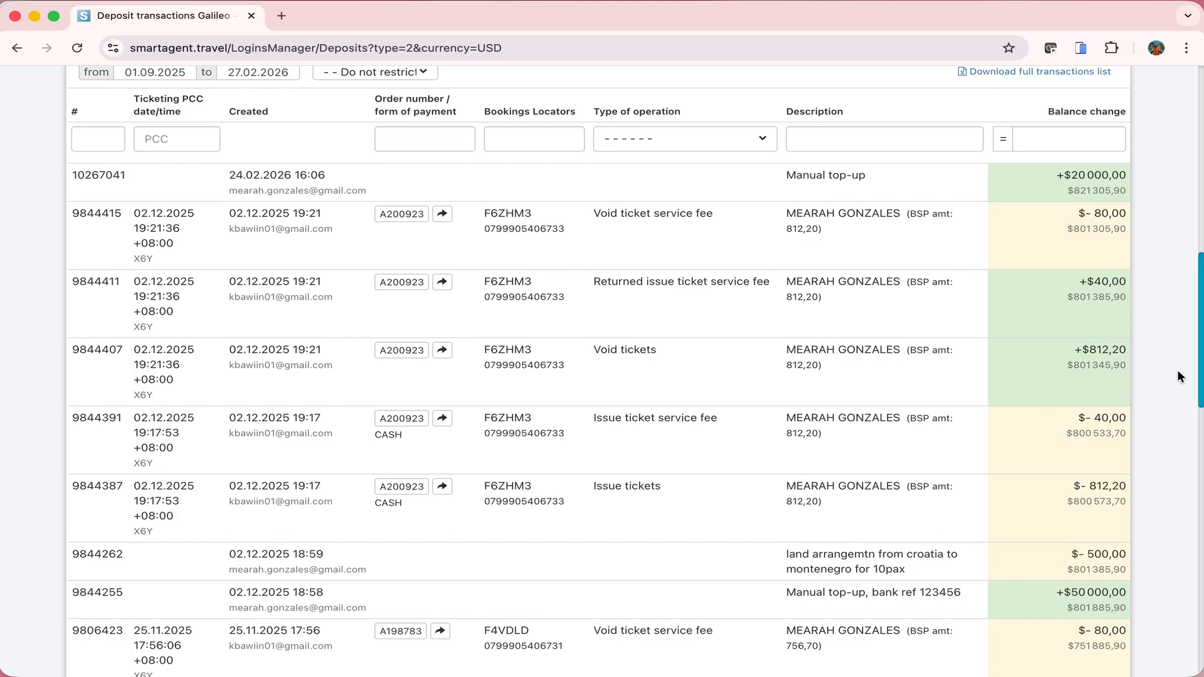
scroll(1180, 377, "up", 1)
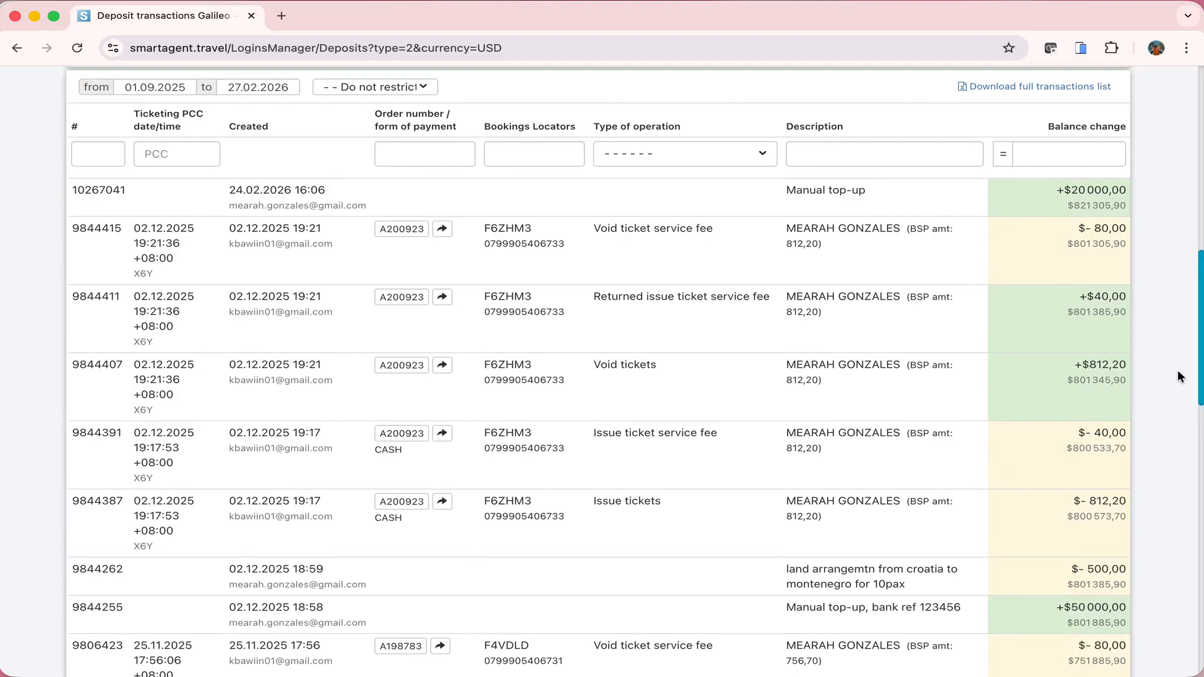
scroll(1181, 376, "up", 5)
Save an 'add +' transaction of 25000 for KB Travel and Tours, lifting the balance to $846,305.90
left_click(141, 212)
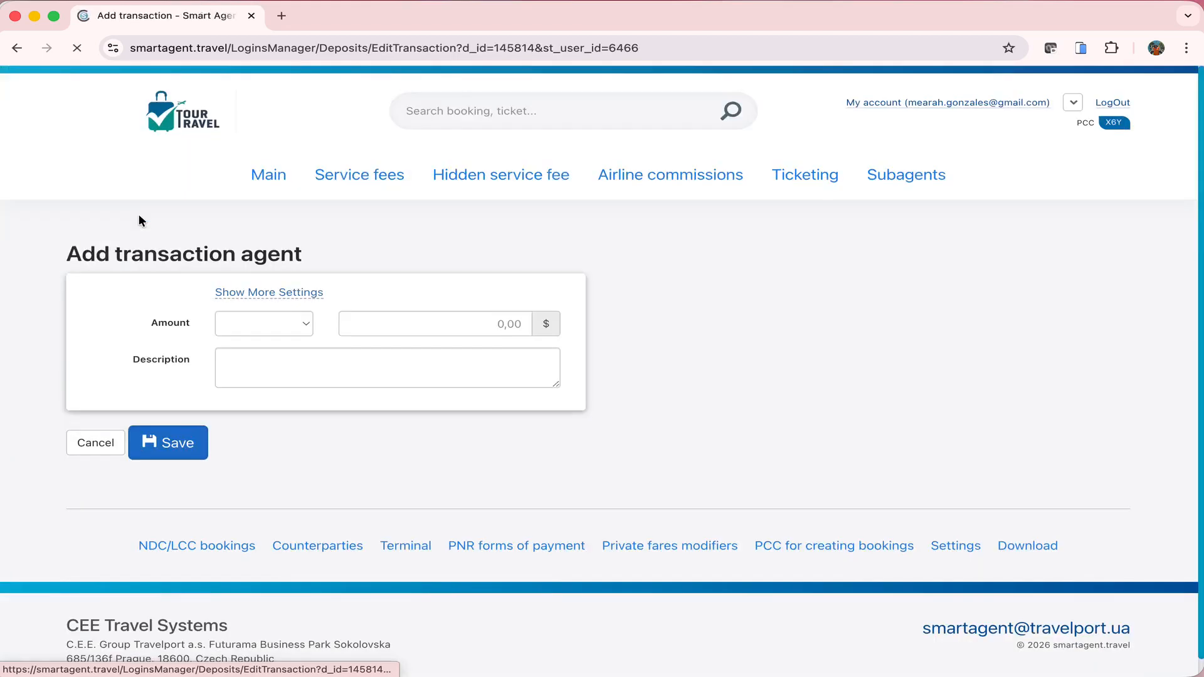
left_click(270, 324)
left_click(271, 321)
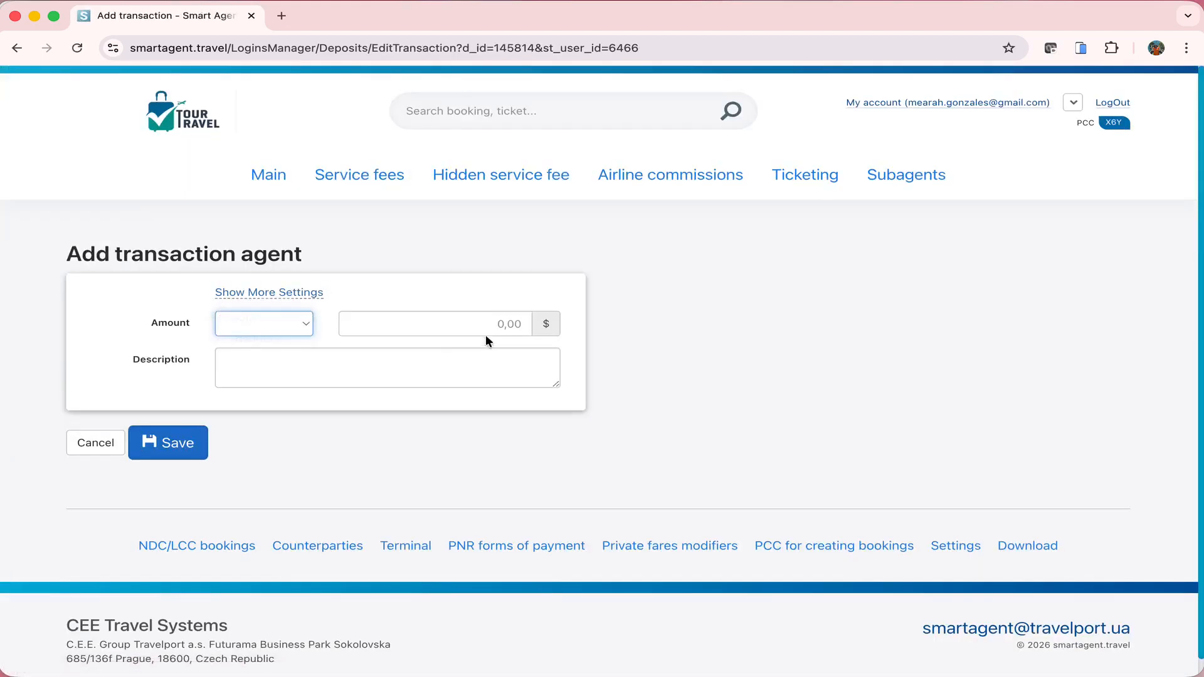
left_click(487, 323)
type("25000")
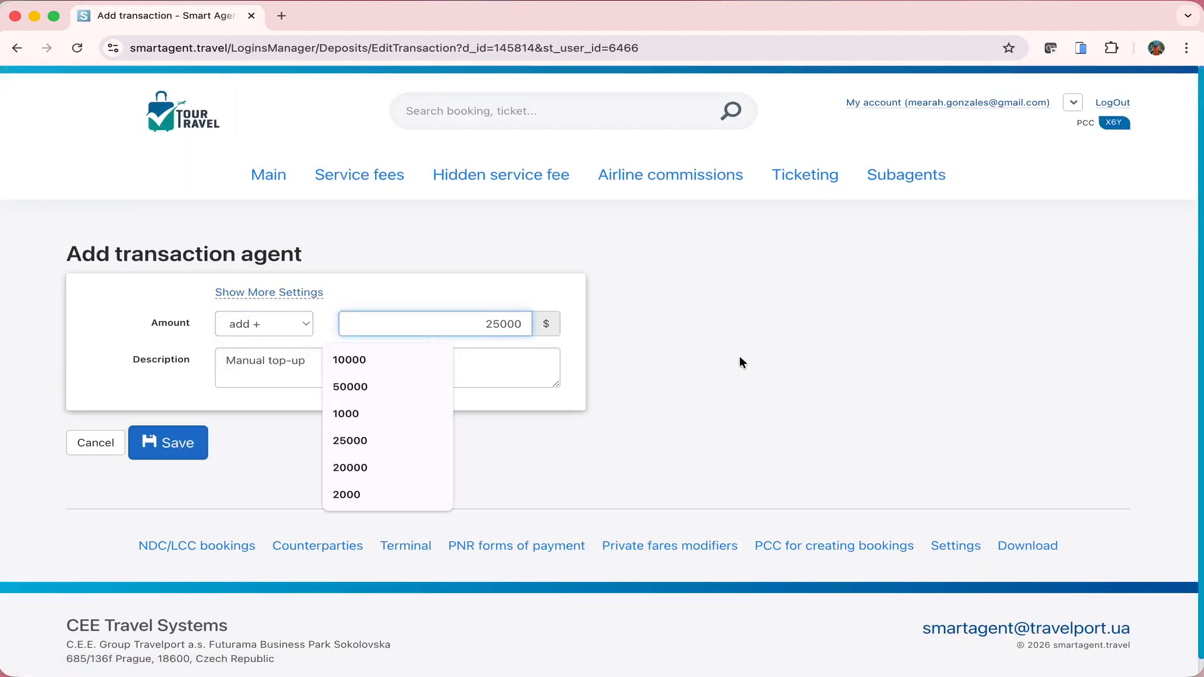
left_click(173, 453)
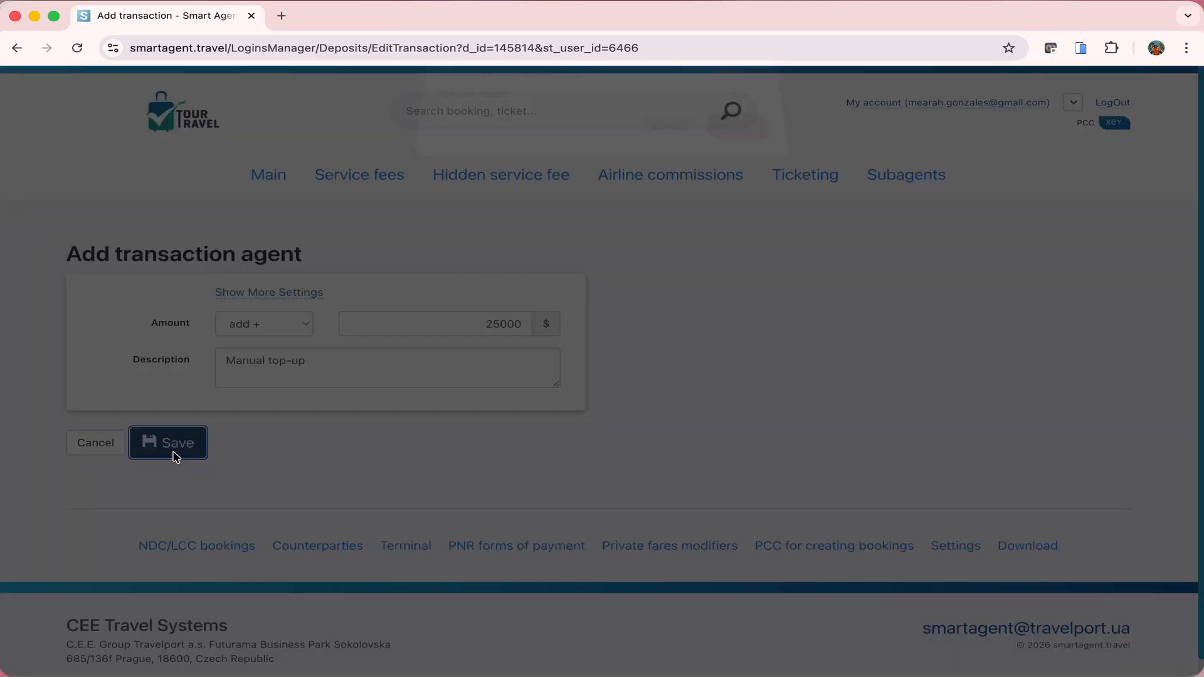
left_click(743, 146)
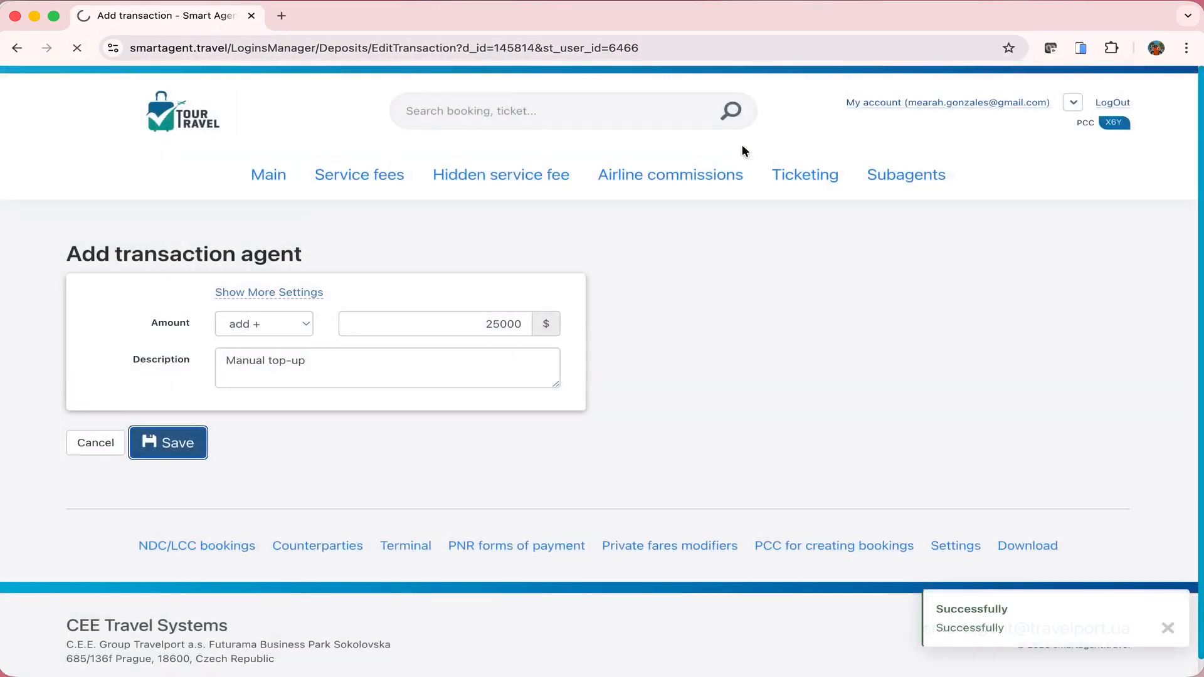
scroll(924, 291, "down", 3)
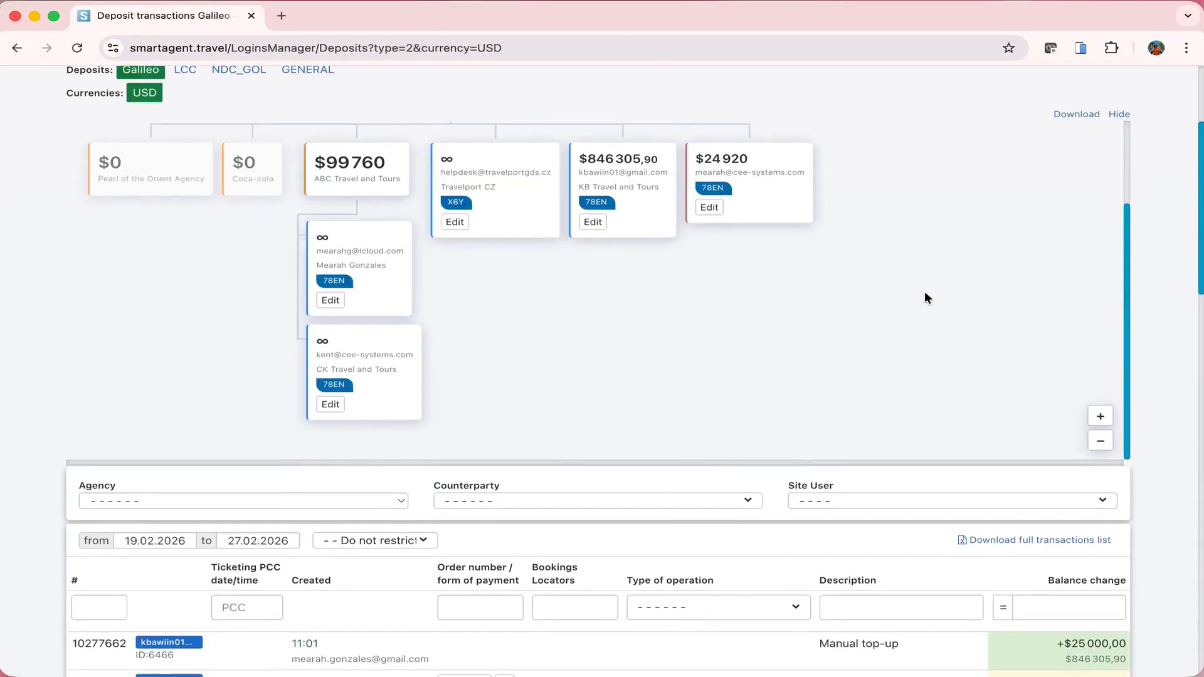
scroll(925, 294, "down", 4)
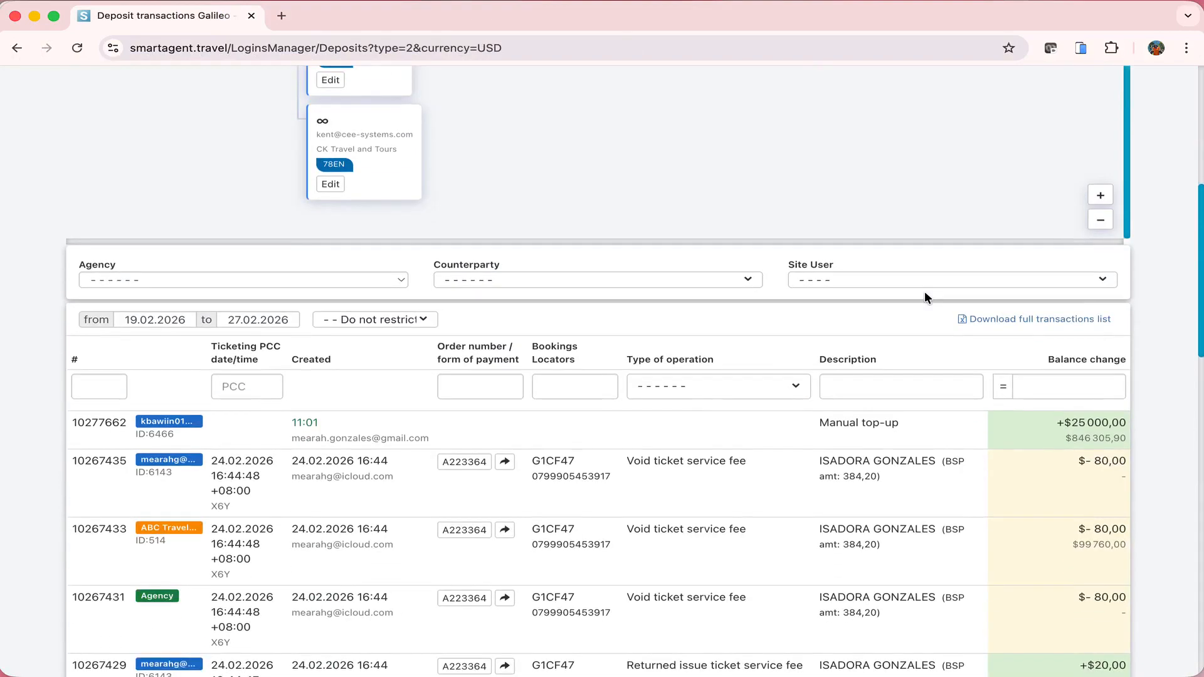
scroll(924, 291, "up", 7)
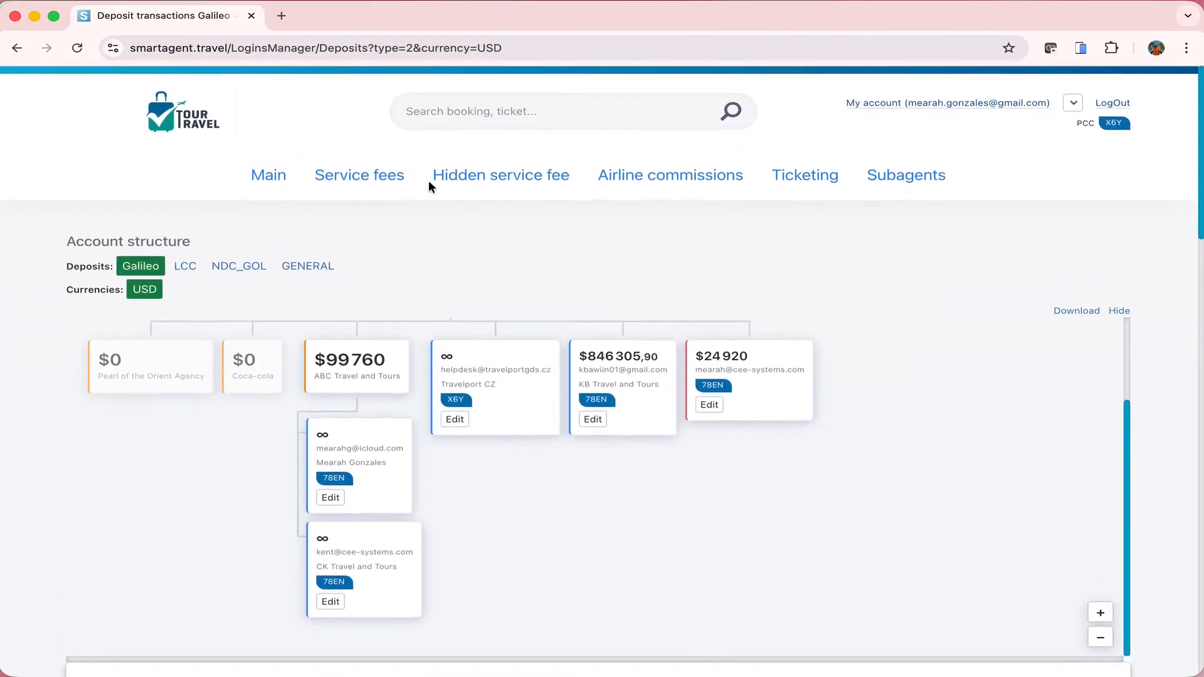
Open the Service fees page and scroll through its six fee rules
left_click(356, 177)
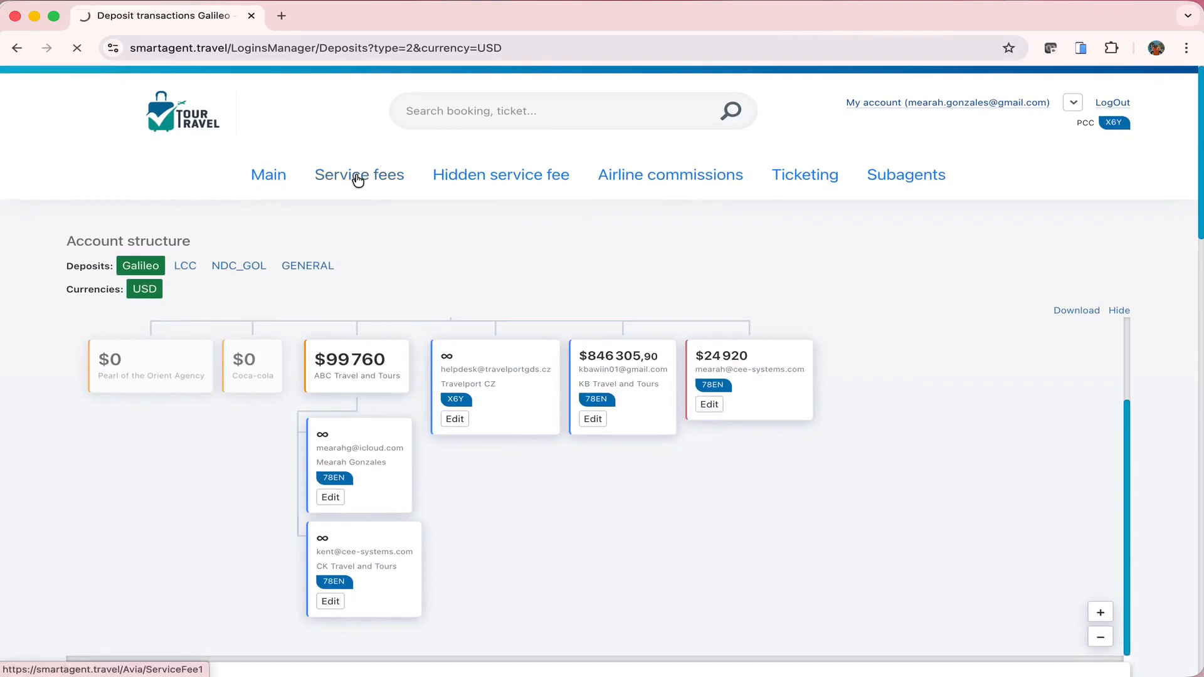
scroll(967, 280, "down", 2)
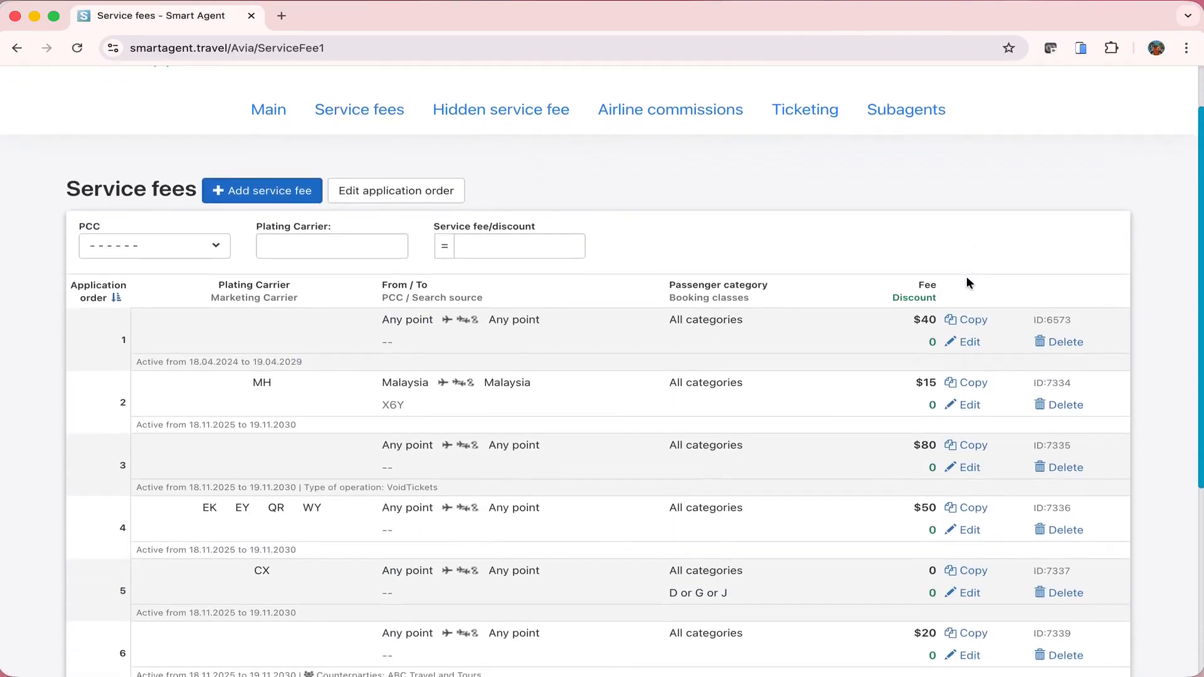
scroll(968, 283, "down", 3)
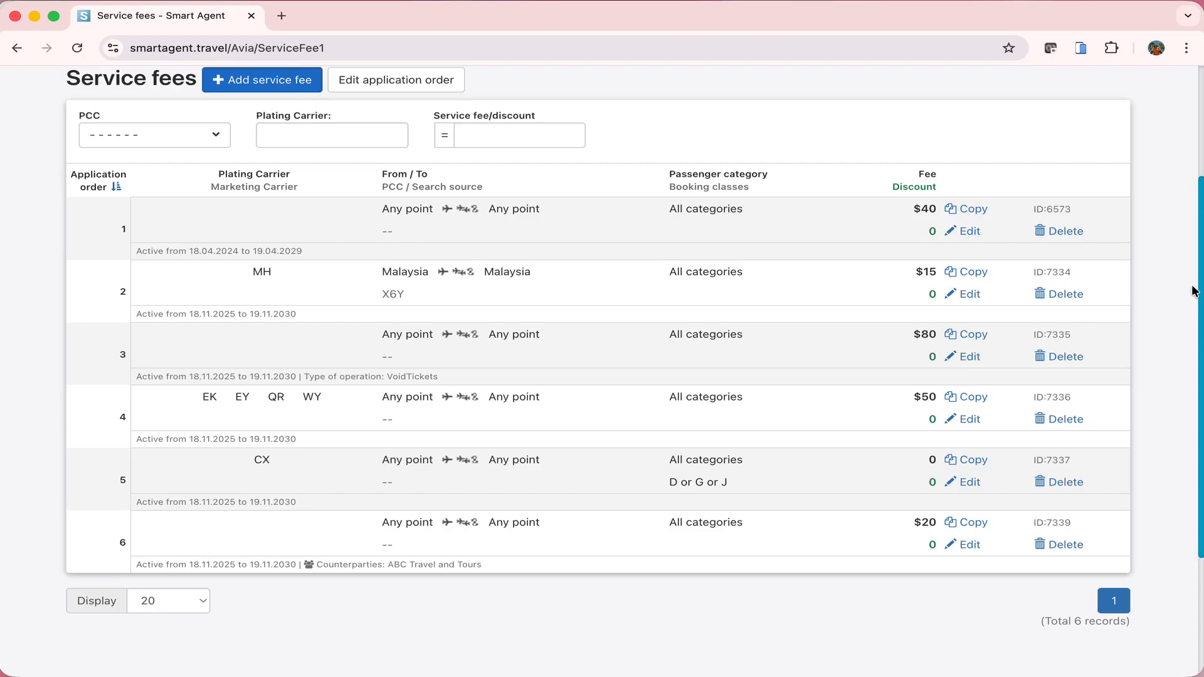
scroll(1194, 290, "up", 5)
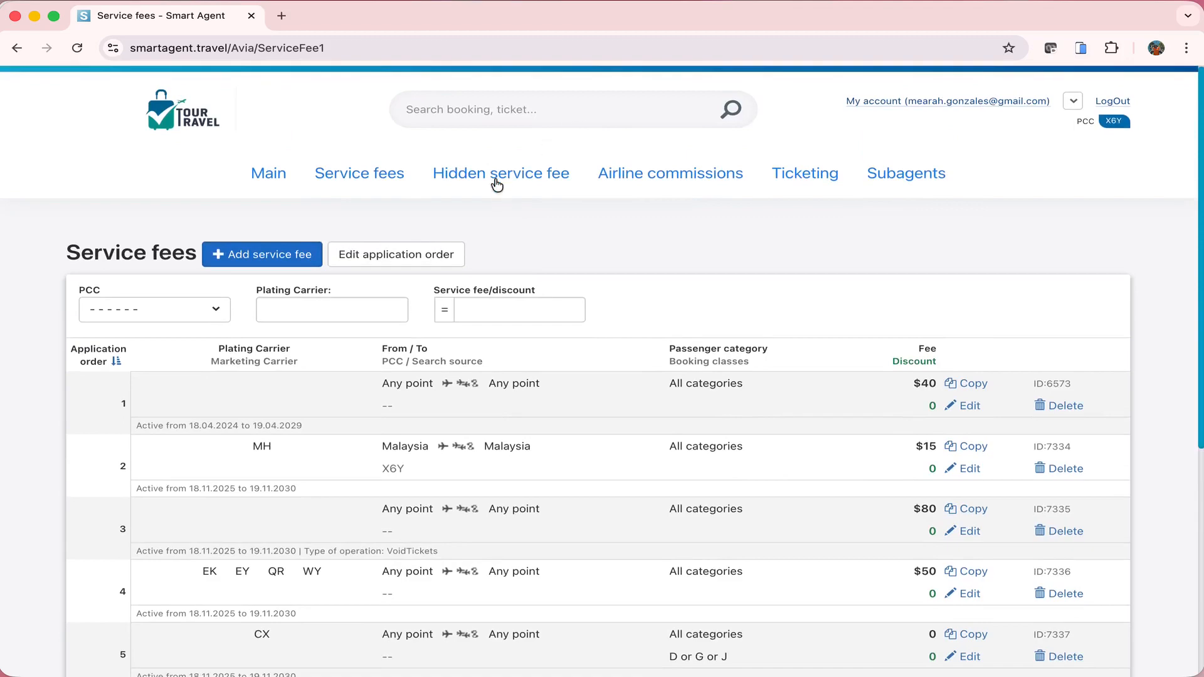
Switch to the Hidden service fee rules list
left_click(496, 182)
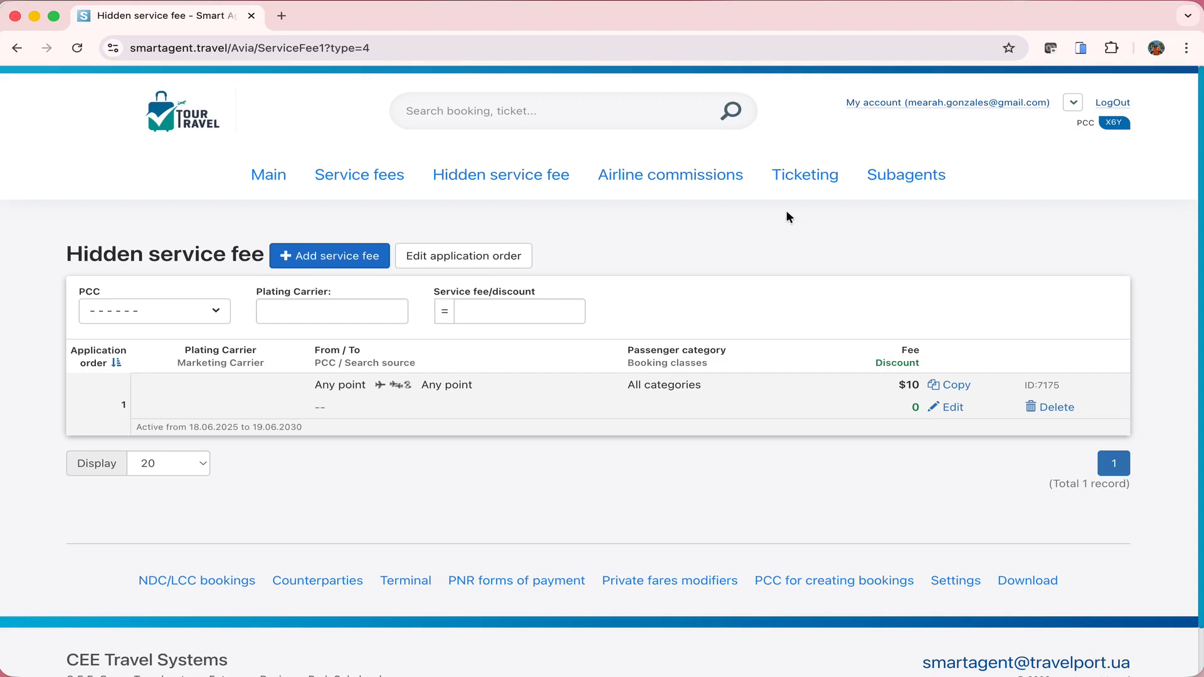
left_click(707, 173)
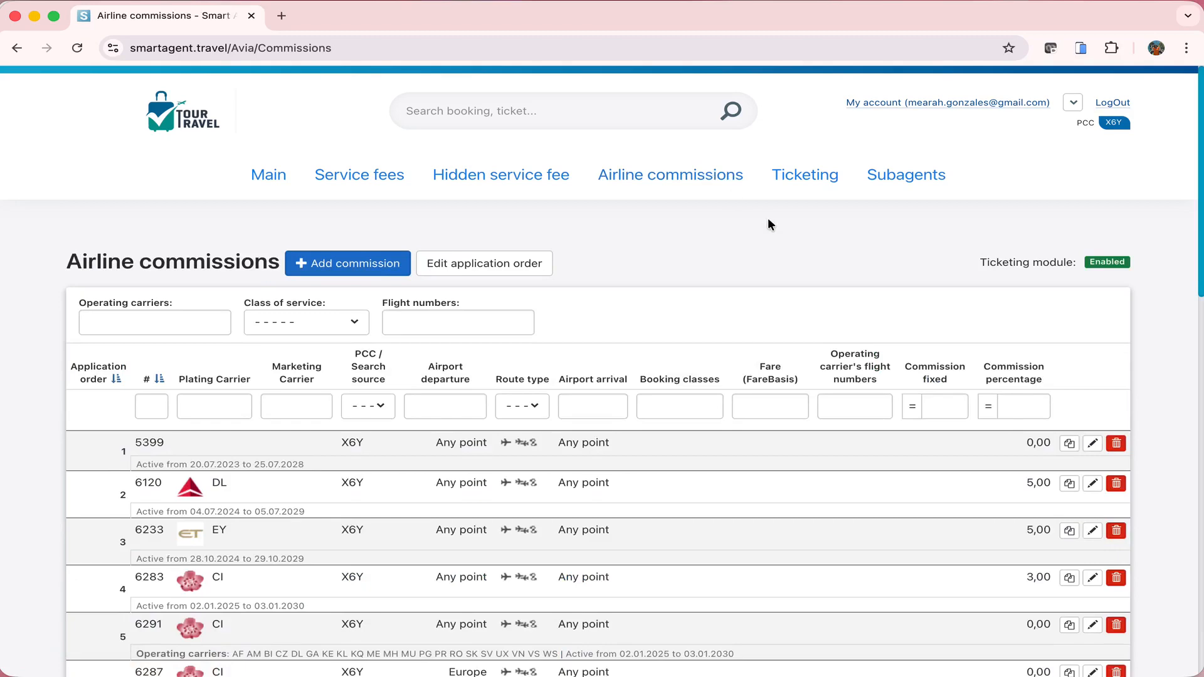
scroll(769, 221, "down", 3)
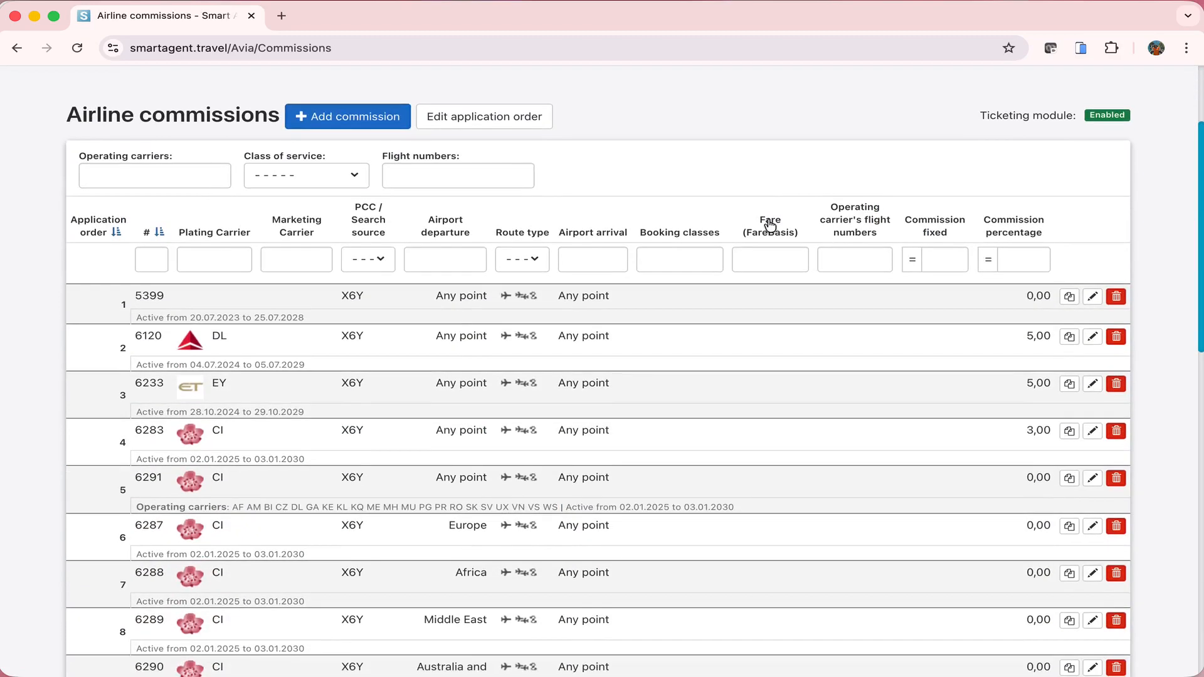
scroll(770, 225, "down", 4)
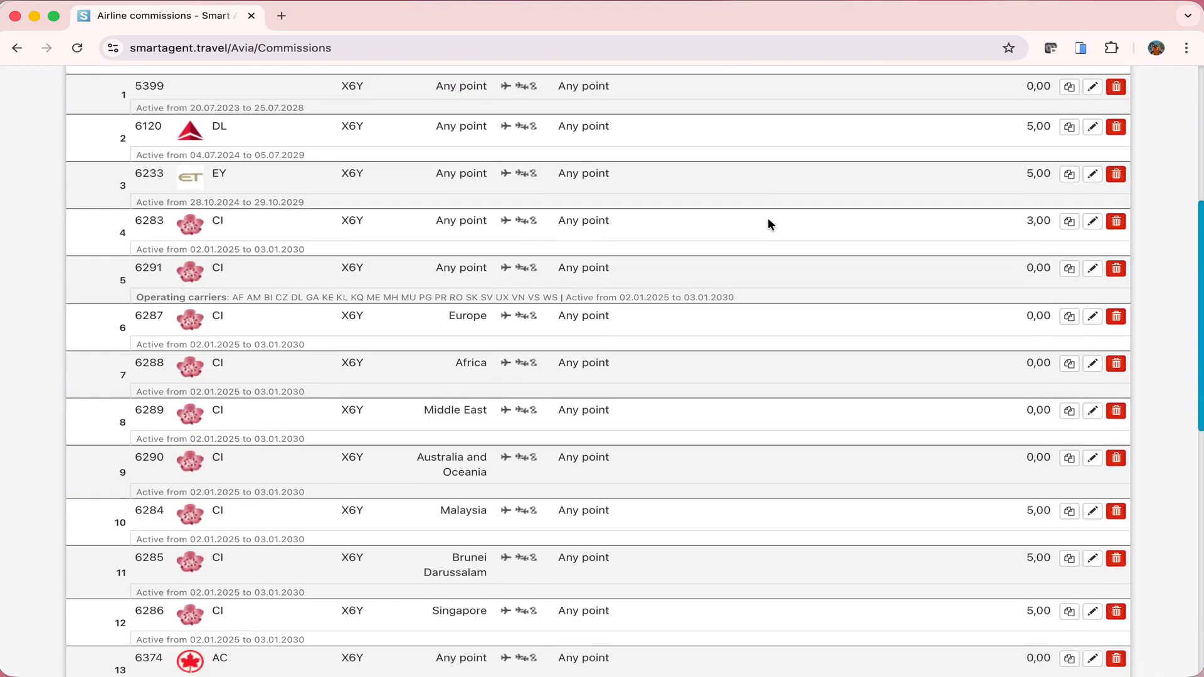
scroll(770, 224, "up", 1)
scroll(770, 224, "up", 1)
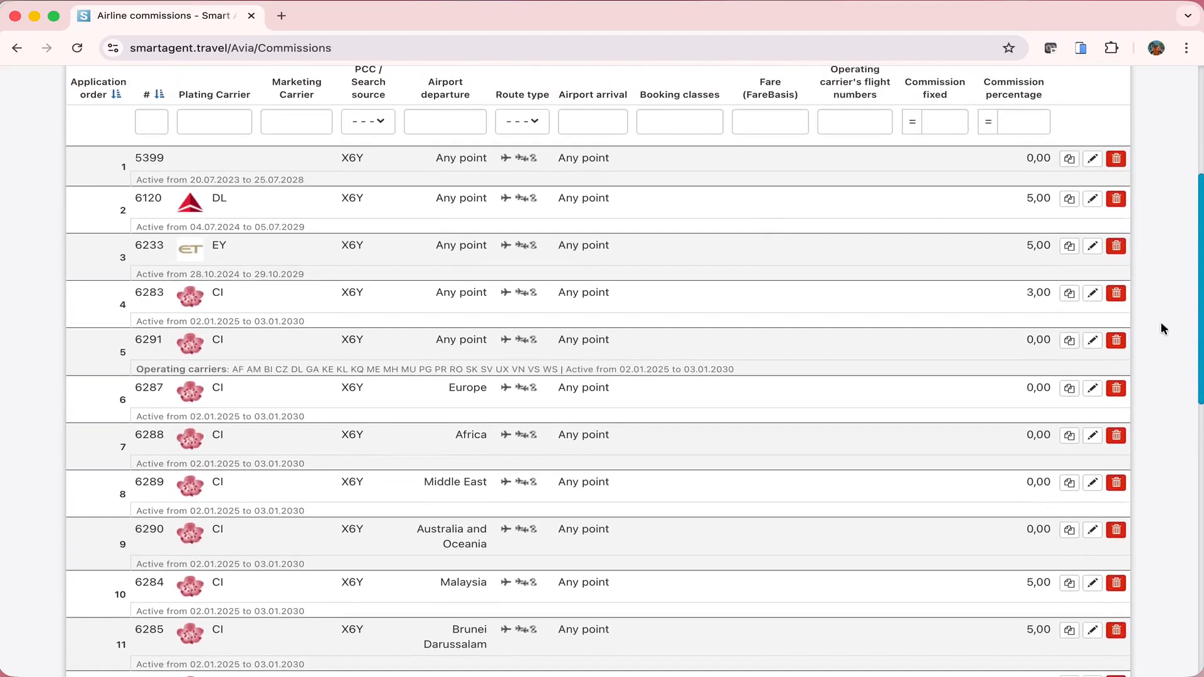
scroll(1162, 323, "down", 2)
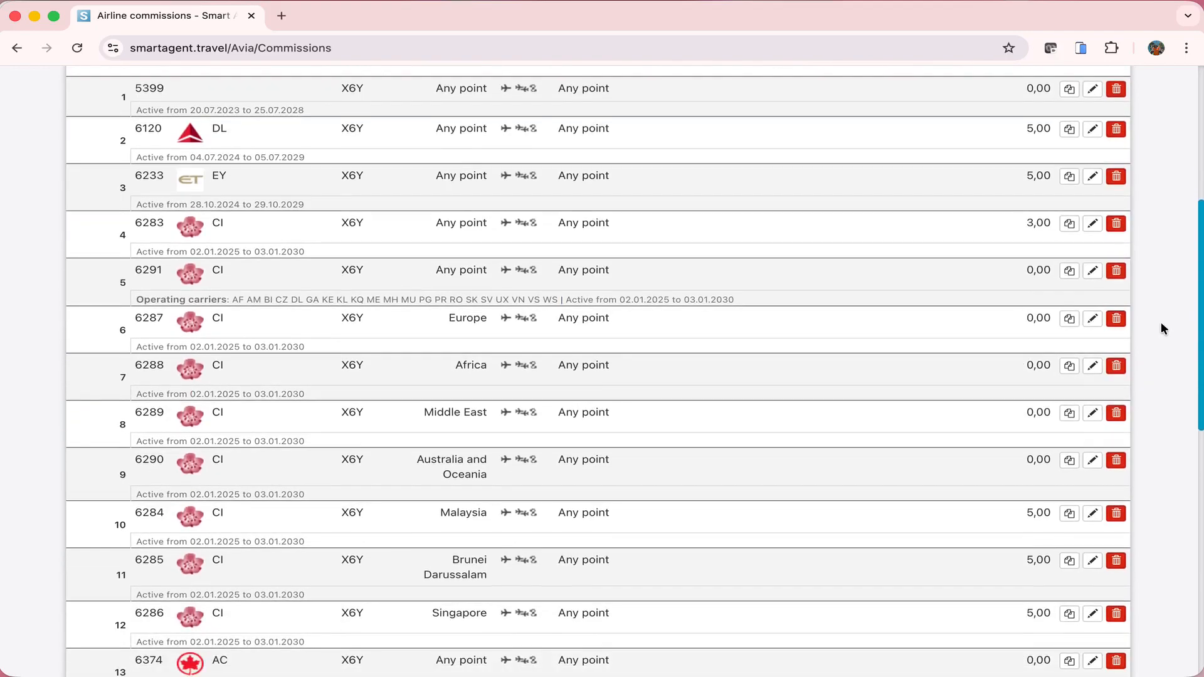
scroll(1160, 323, "down", 3)
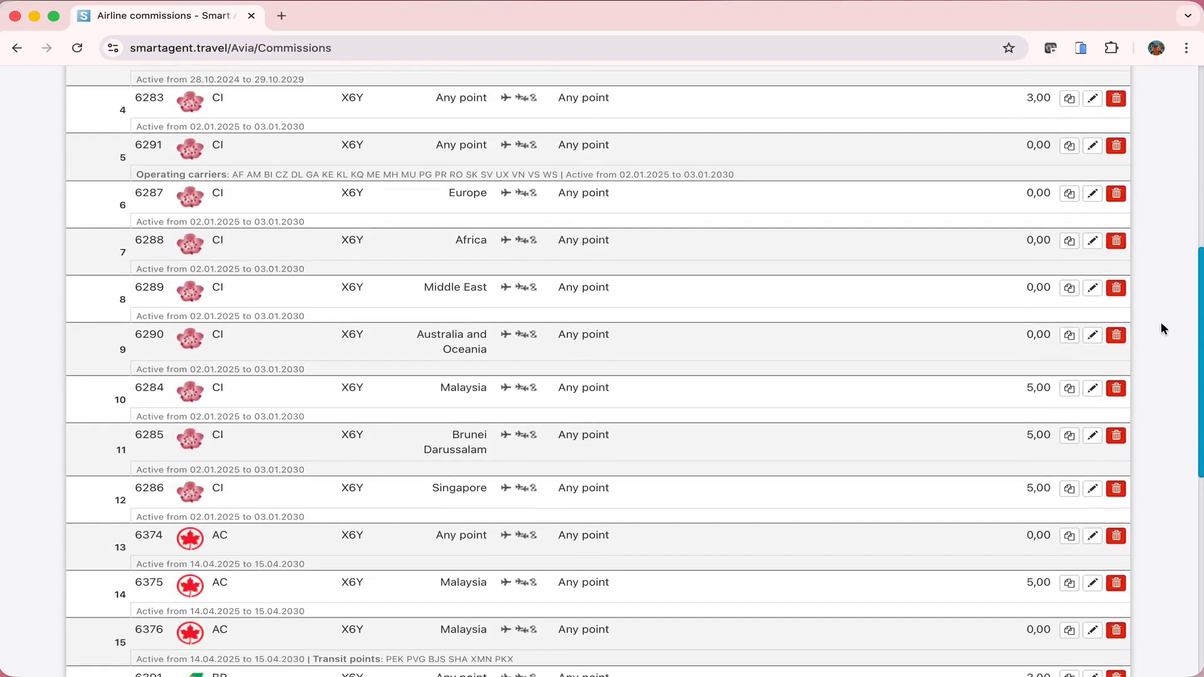
scroll(1160, 323, "down", 3)
scroll(1160, 323, "down", 5)
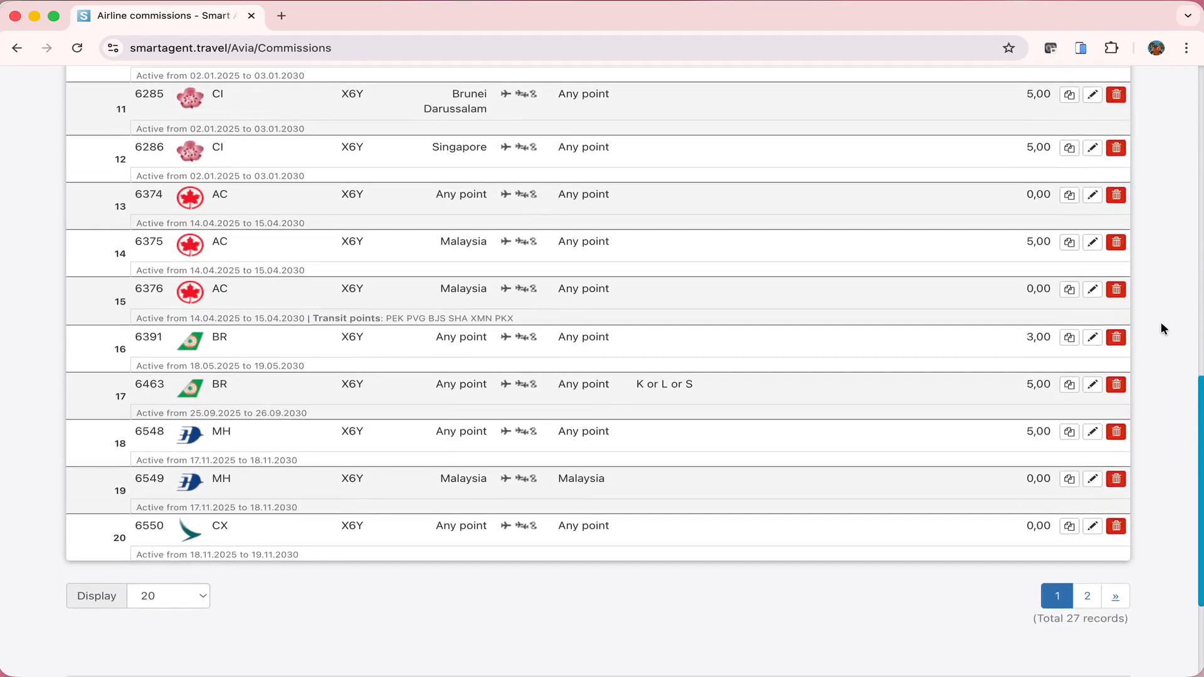
scroll(1161, 322, "up", 12)
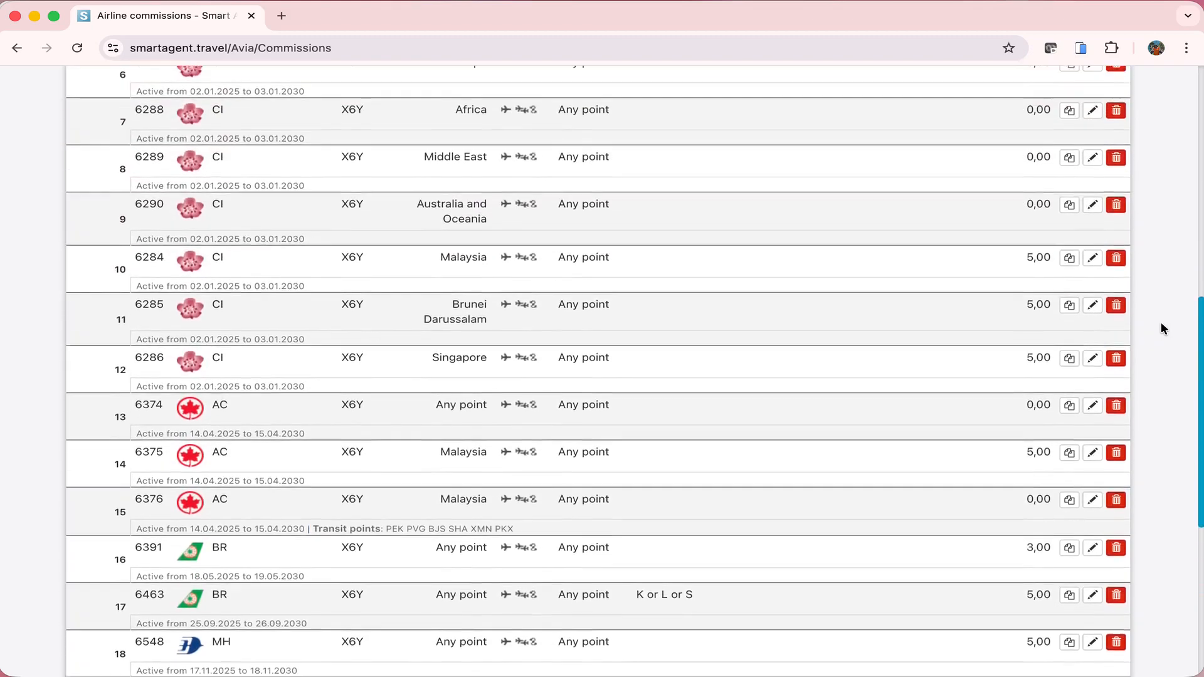
scroll(1160, 329, "up", 6)
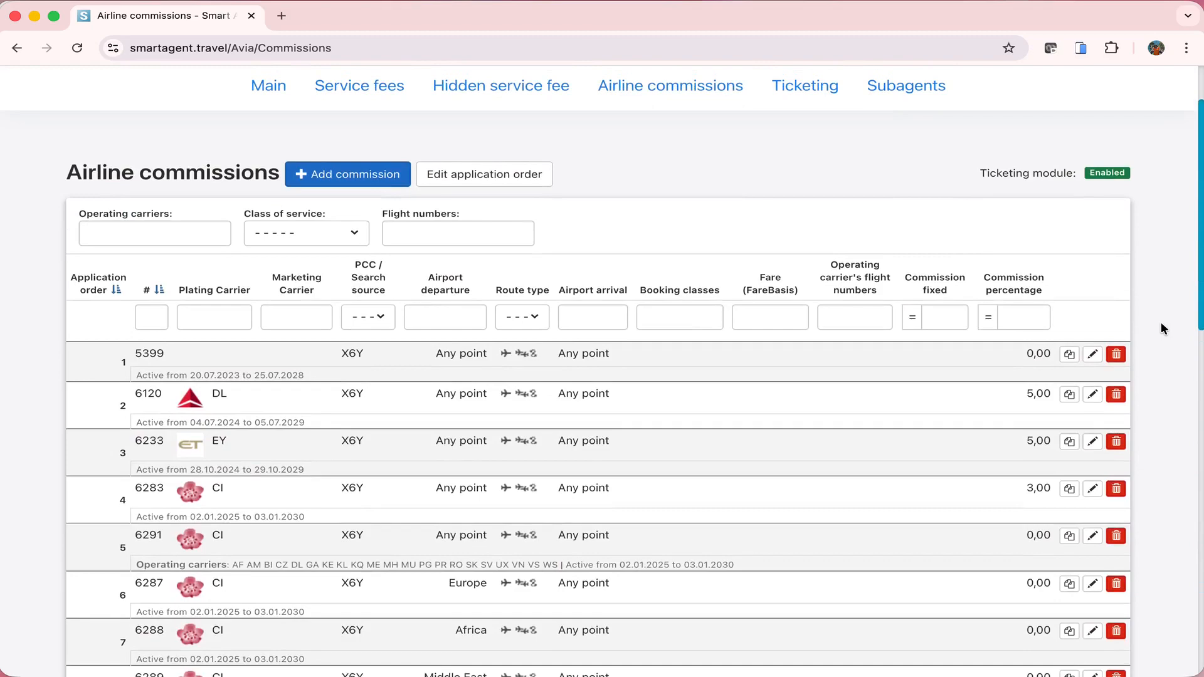
scroll(1160, 327, "up", 1)
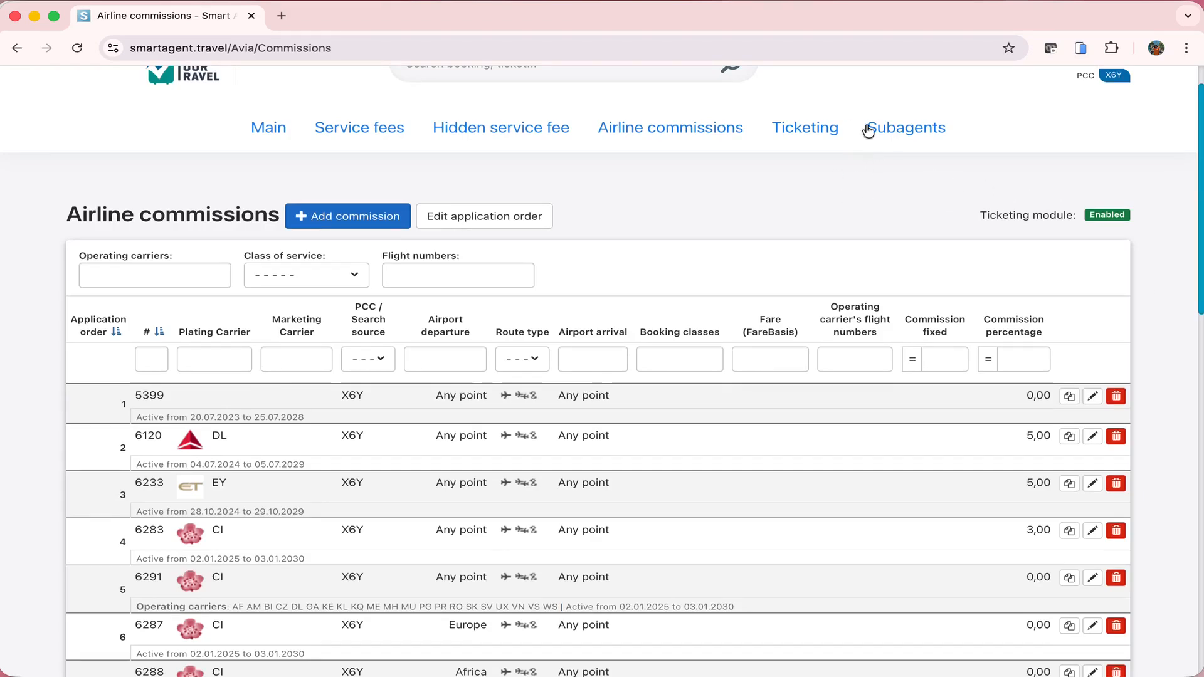
Open the Ticketing rules page listing the four carrier rules
scroll(821, 132, "up", 1)
left_click(819, 132)
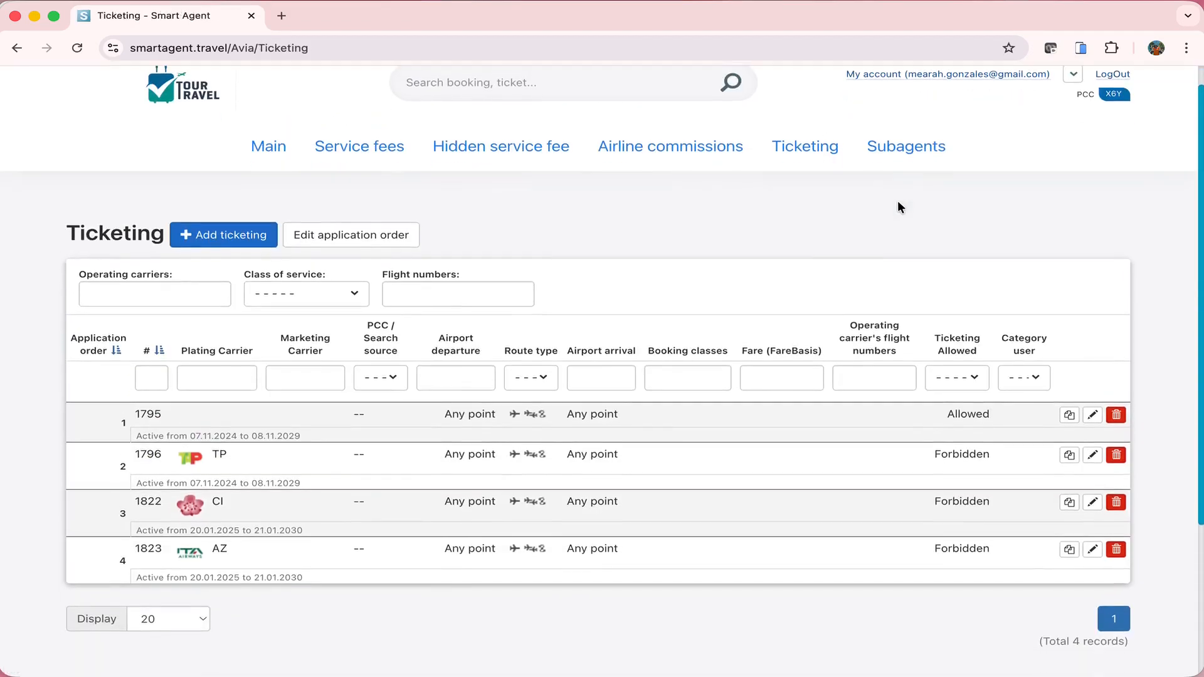
scroll(898, 202, "up", 1)
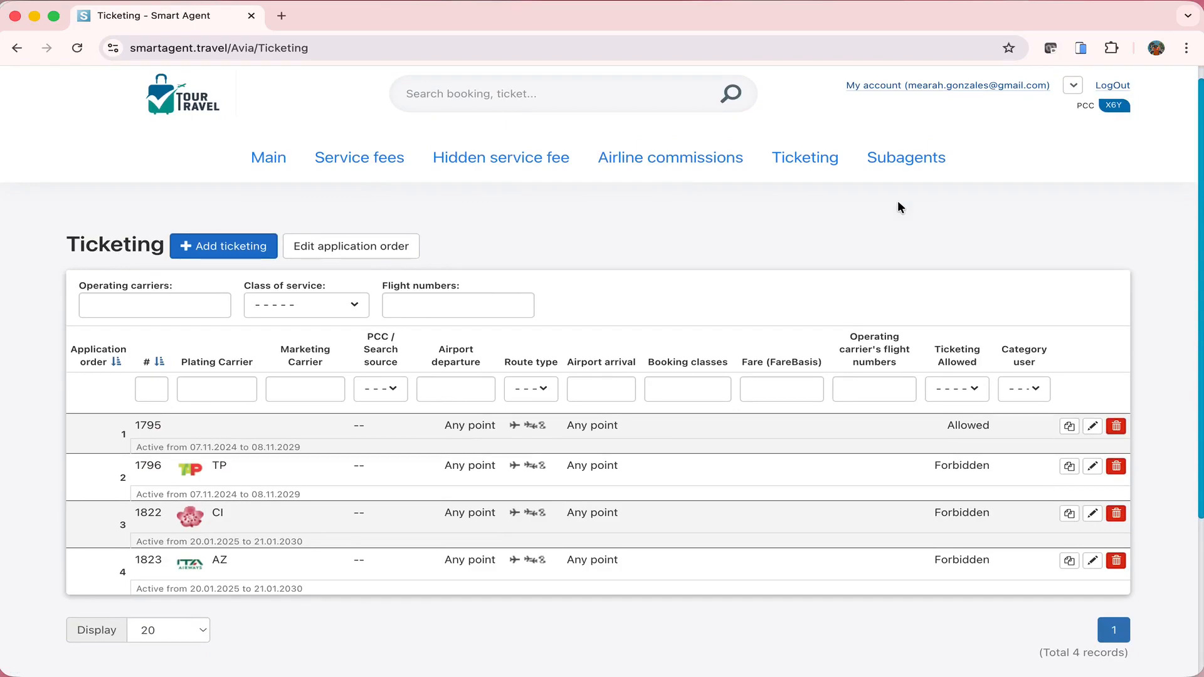
Open the Subagents page and scroll to the agents list, including KB Travel and Tours
left_click(933, 158)
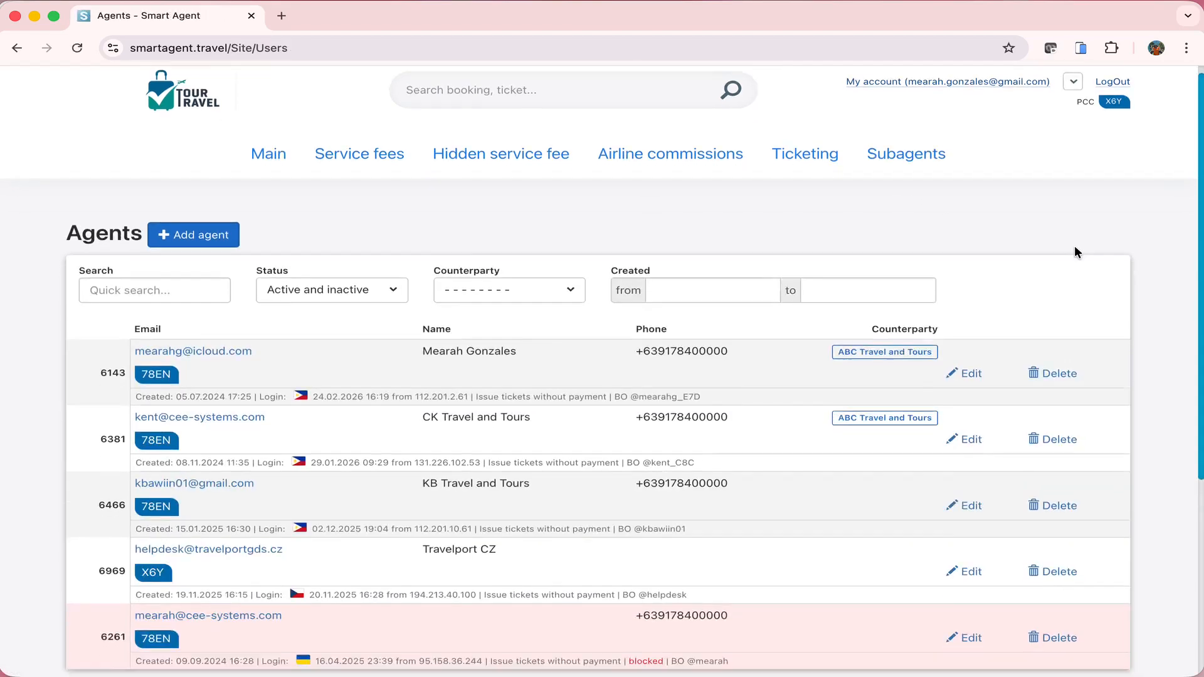
scroll(1074, 247, "down", 2)
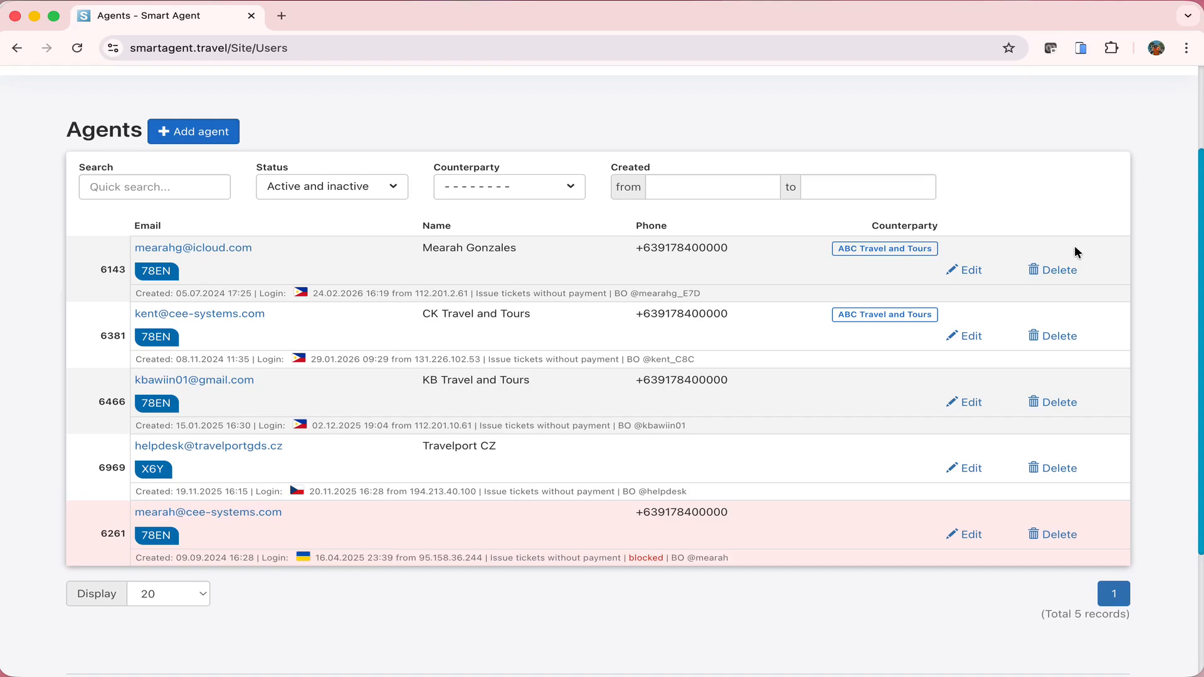
Start a new agent and look through its form down to the Email copies field
left_click(201, 134)
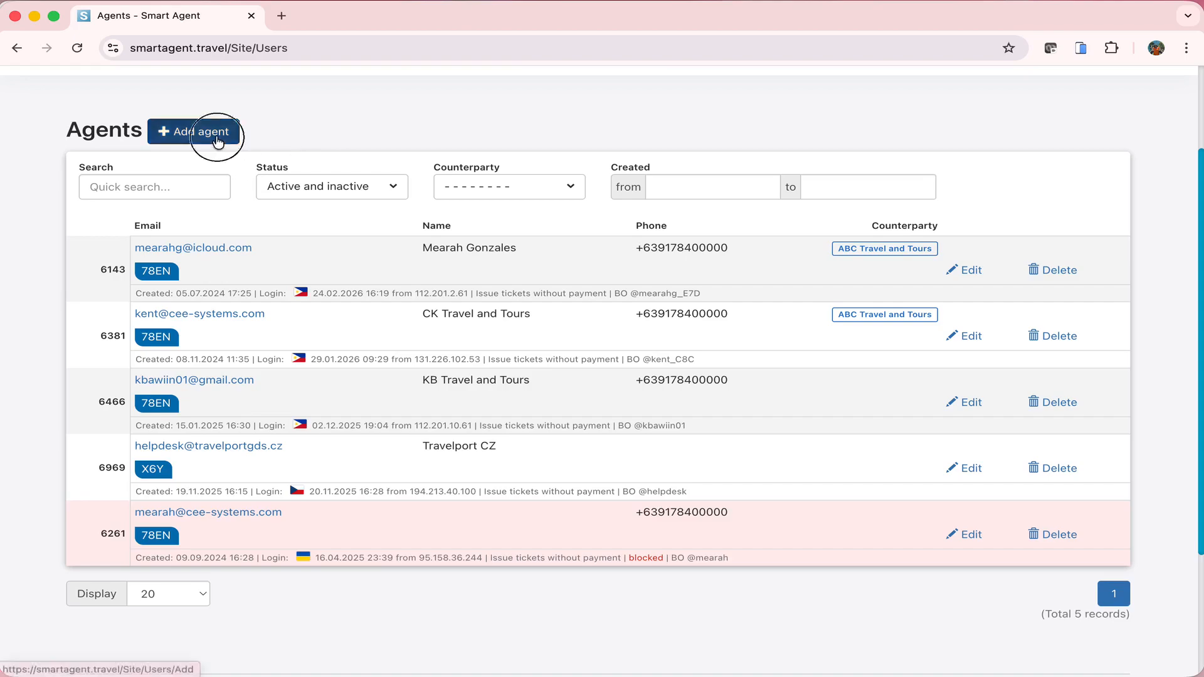
scroll(797, 310, "down", 4)
scroll(798, 314, "down", 2)
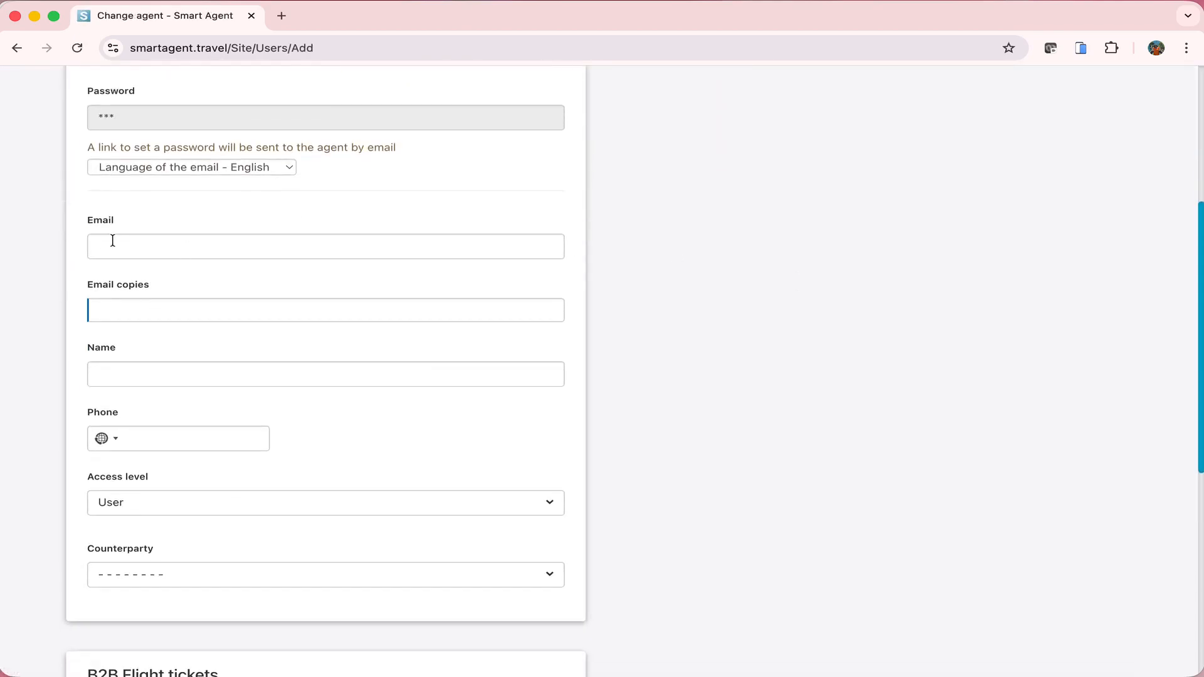
left_click(166, 371)
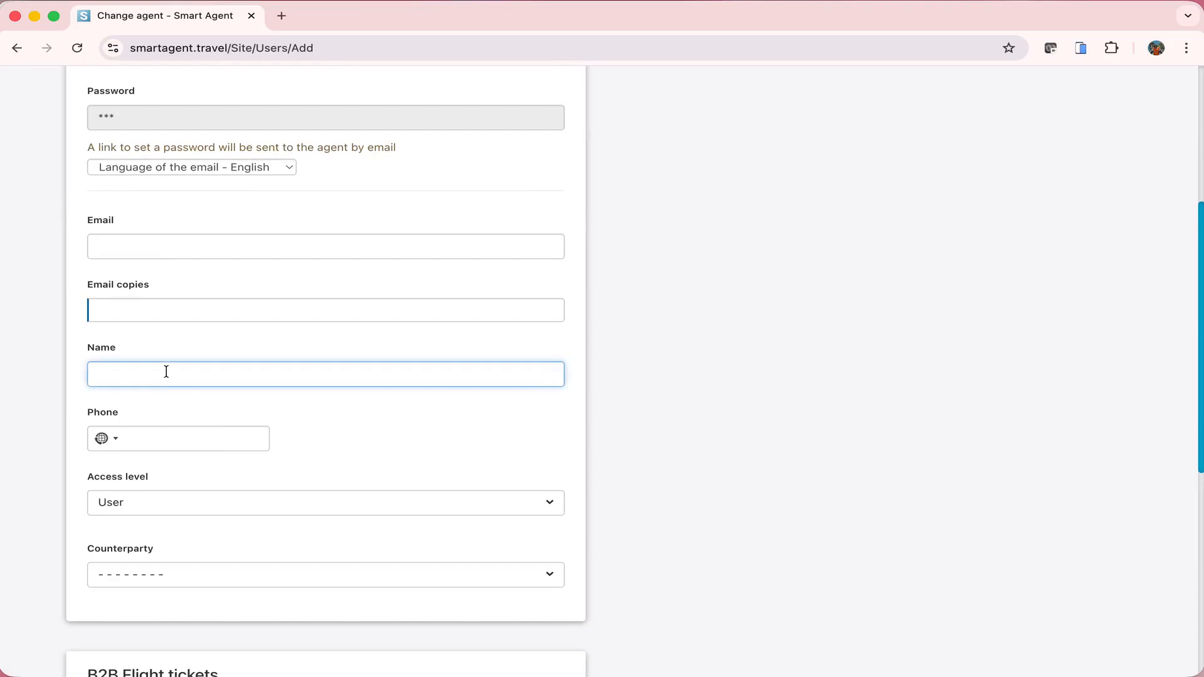
scroll(166, 372, "down", 2)
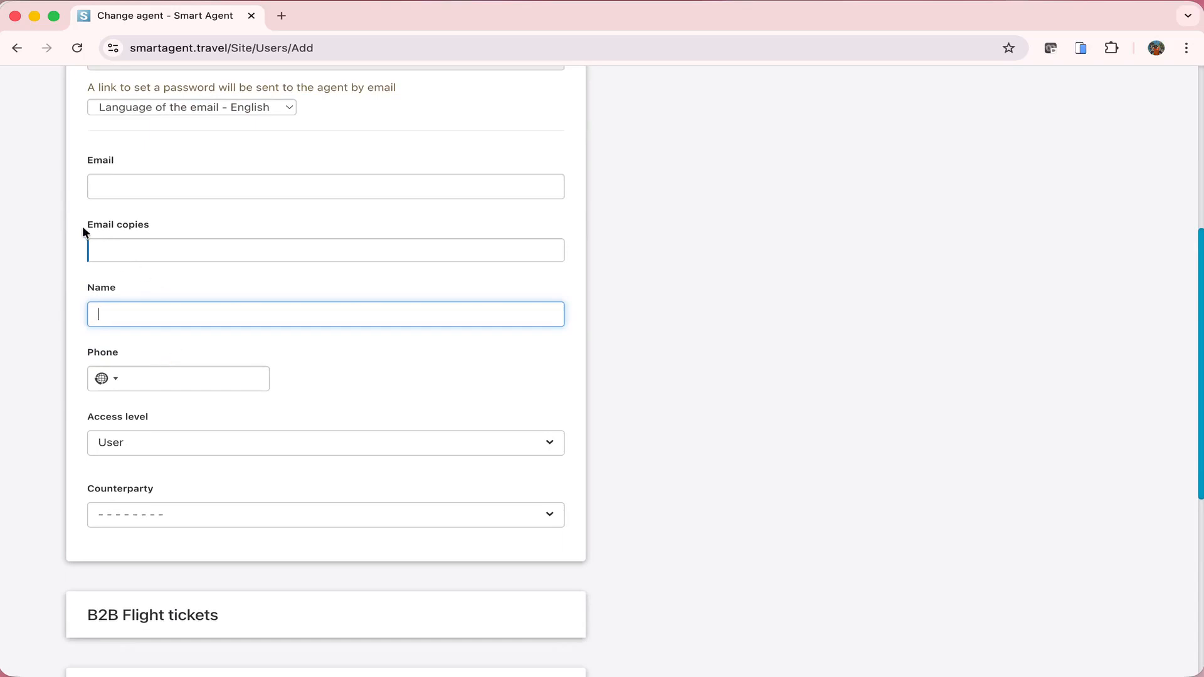
left_click_drag(83, 231, 157, 232)
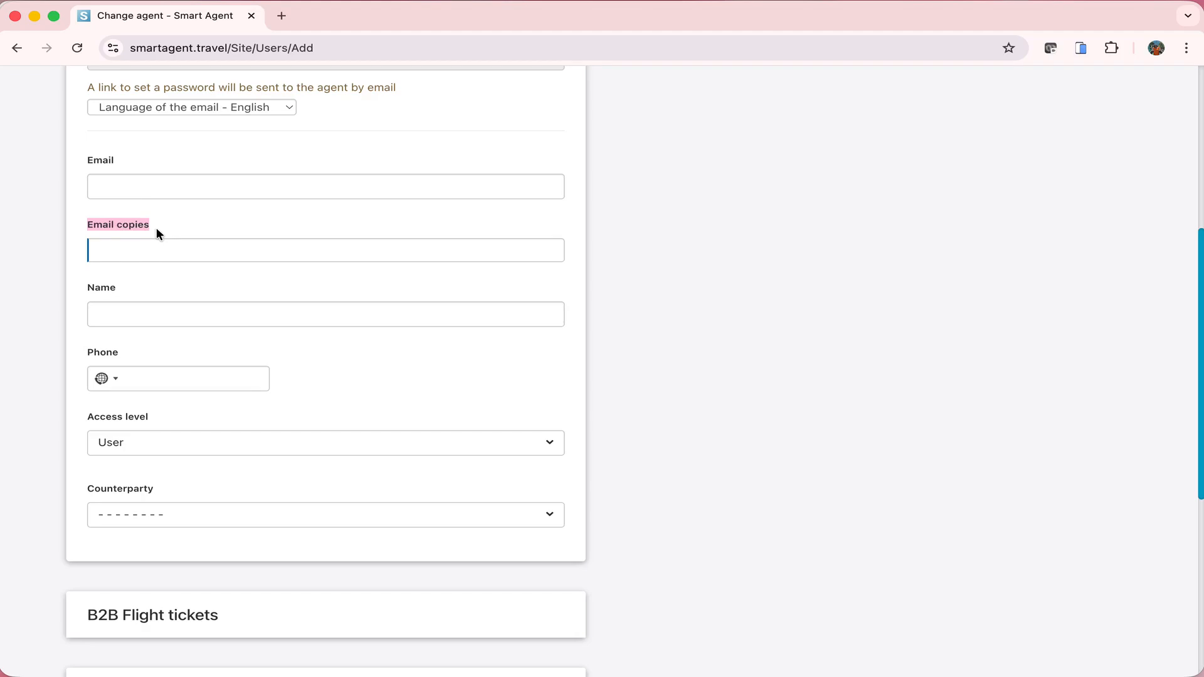
scroll(156, 229, "down", 6)
Attach PCC 78EN under B2B Flight tickets and confirm the agency name
left_click(157, 221)
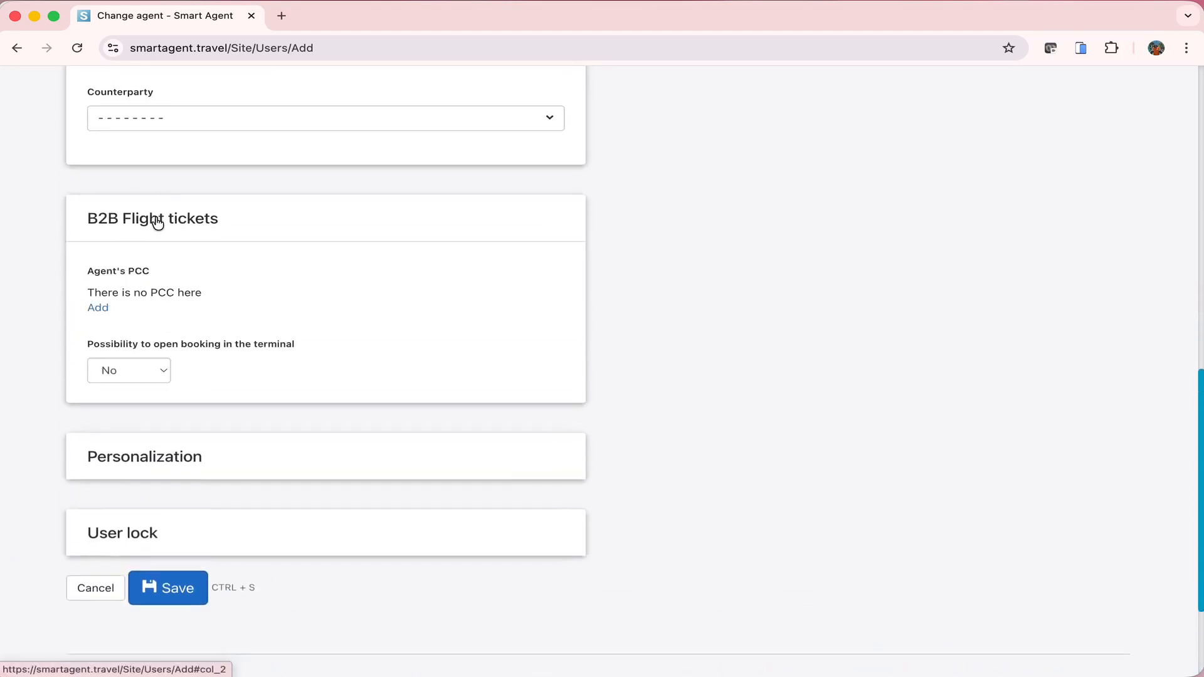
left_click(105, 309)
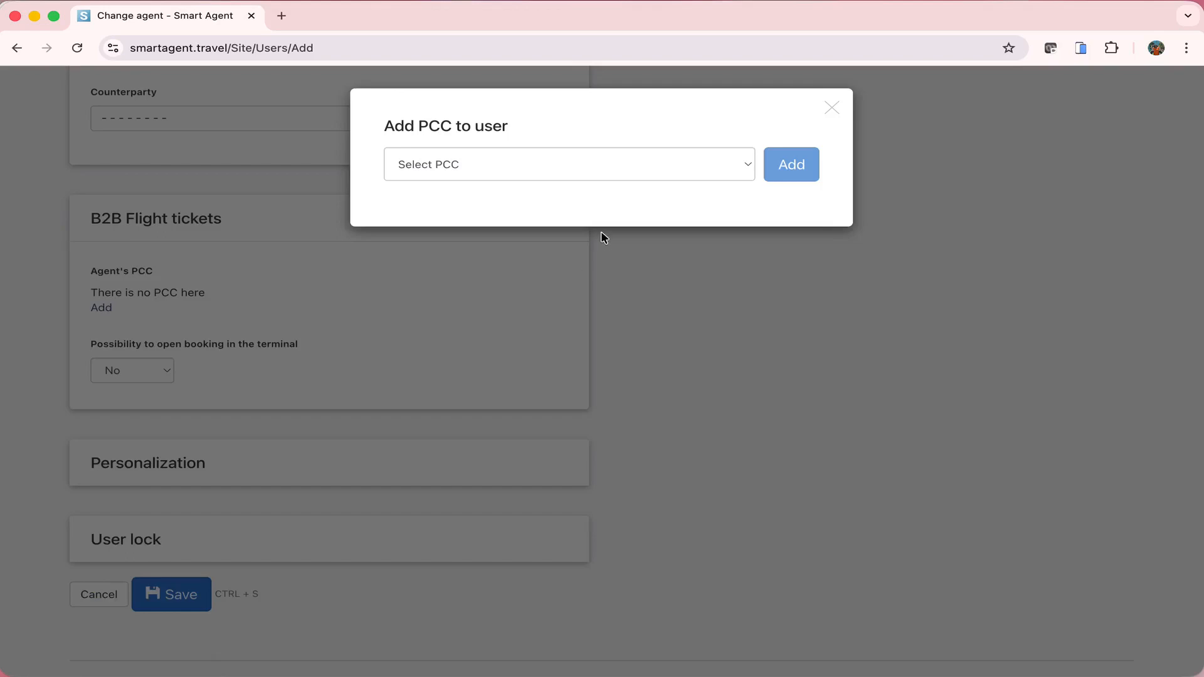
left_click(593, 165)
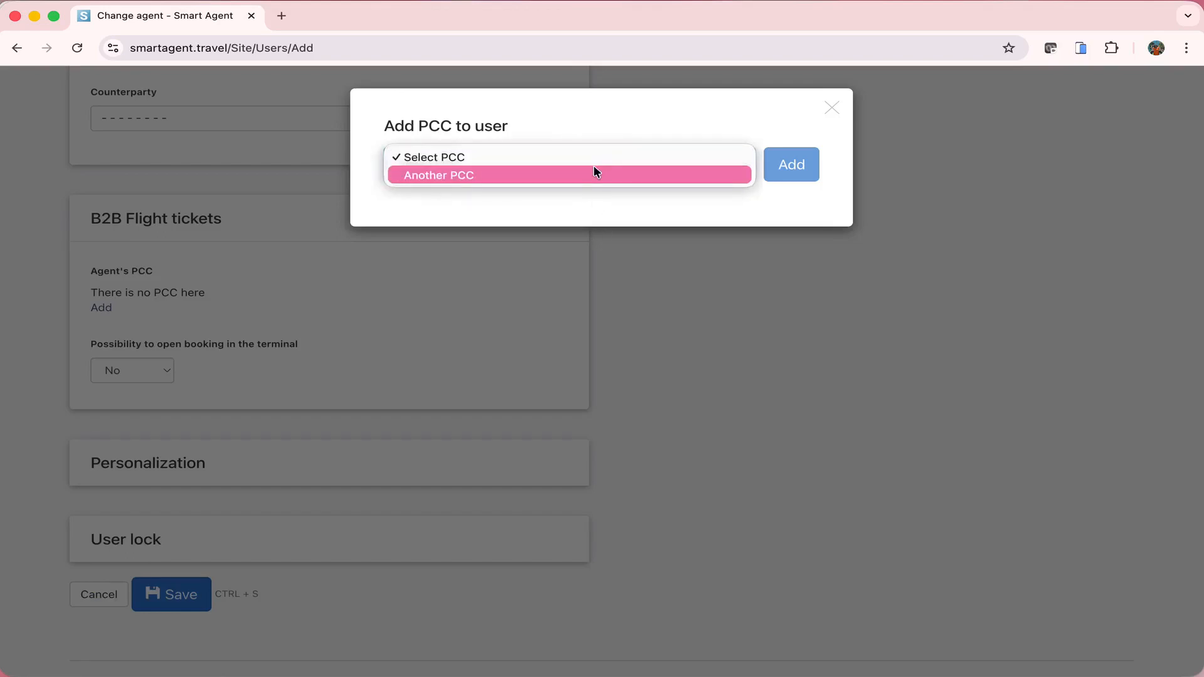
left_click(595, 170)
type("78E")
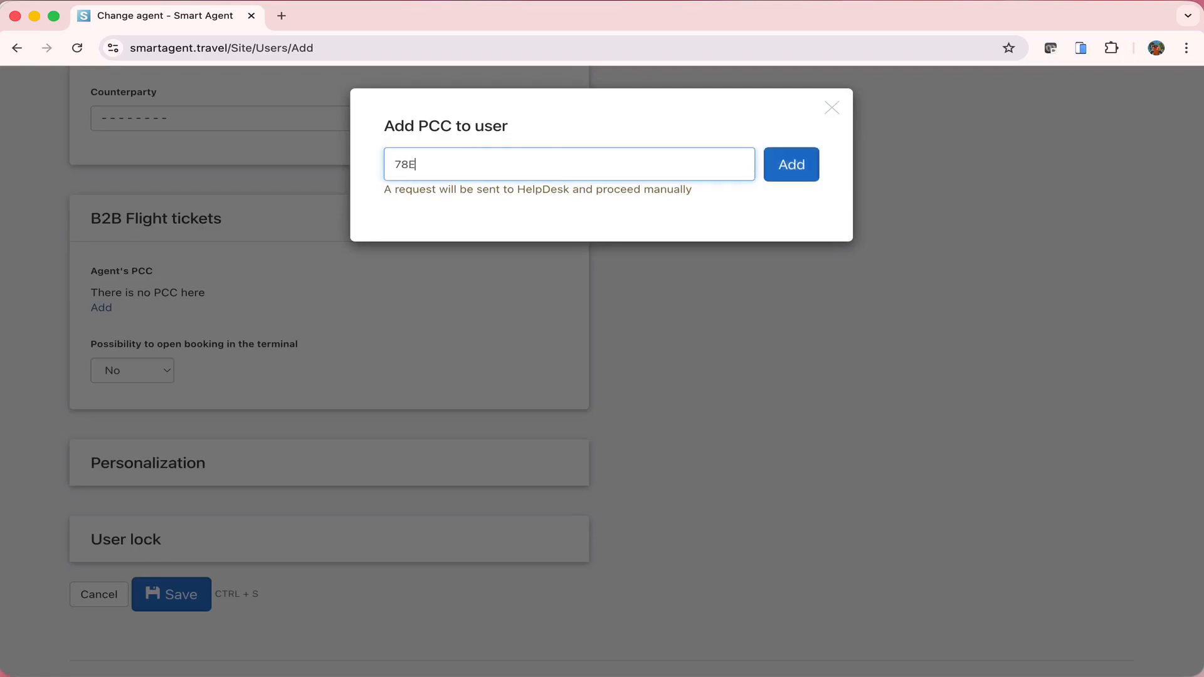
type("N")
left_click(805, 166)
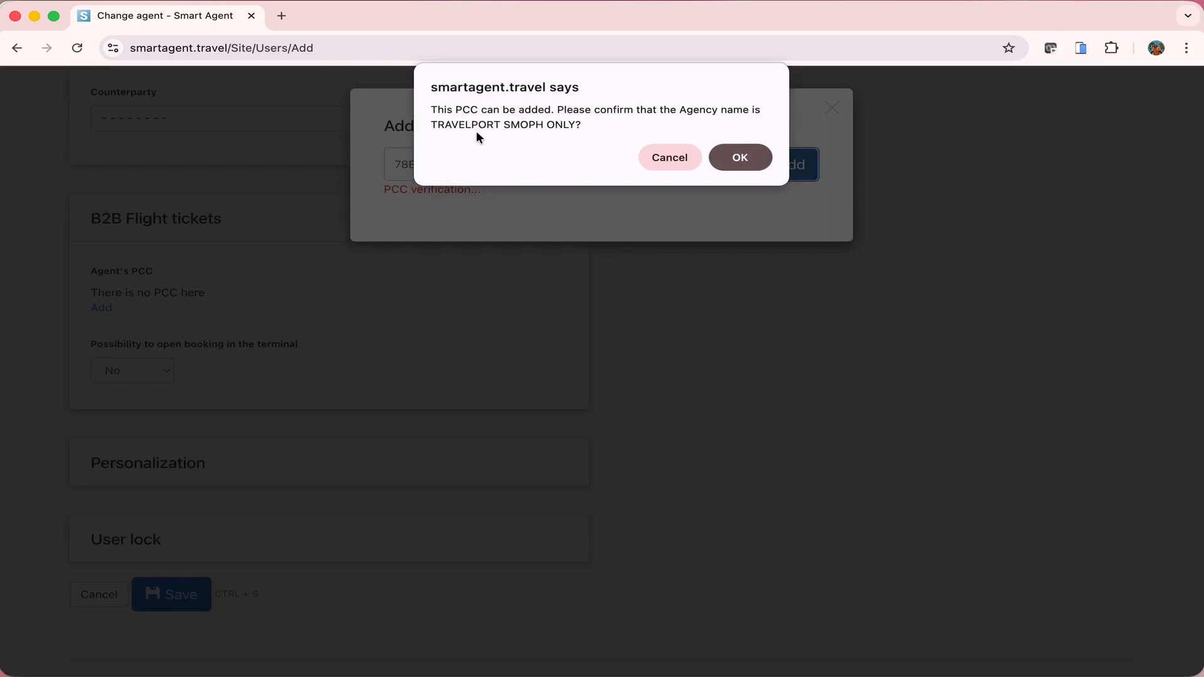
left_click(740, 157)
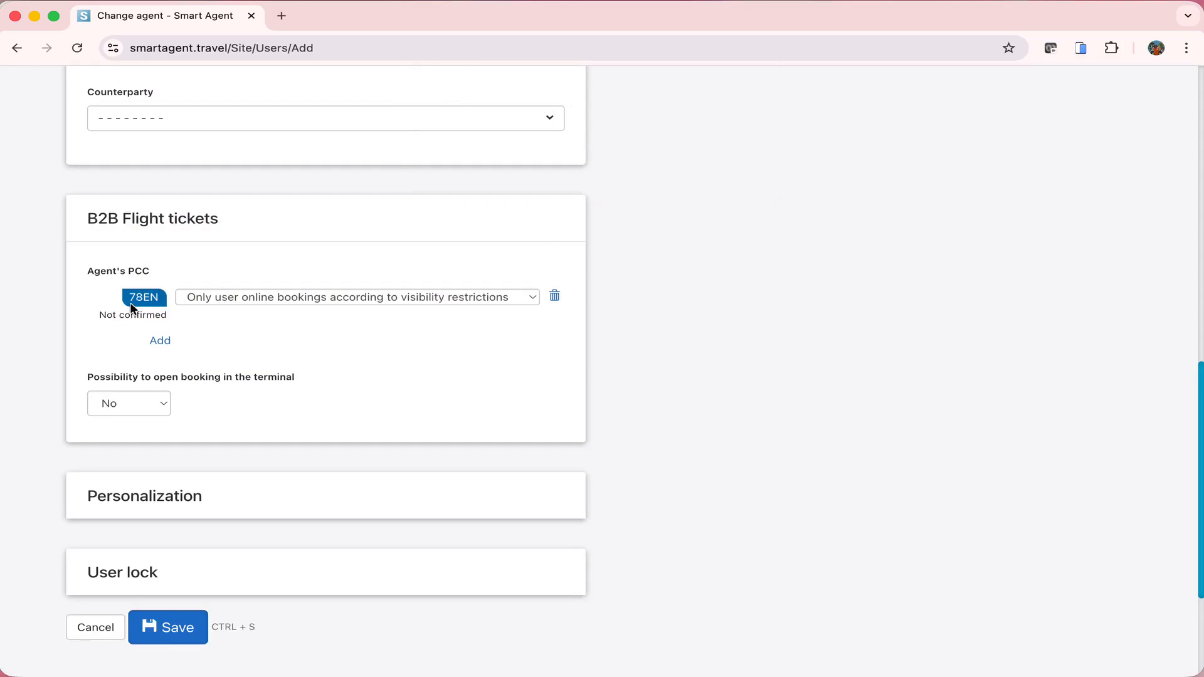
Set the 78EN booking access, ending on 'Only user online bookings'
left_click(533, 297)
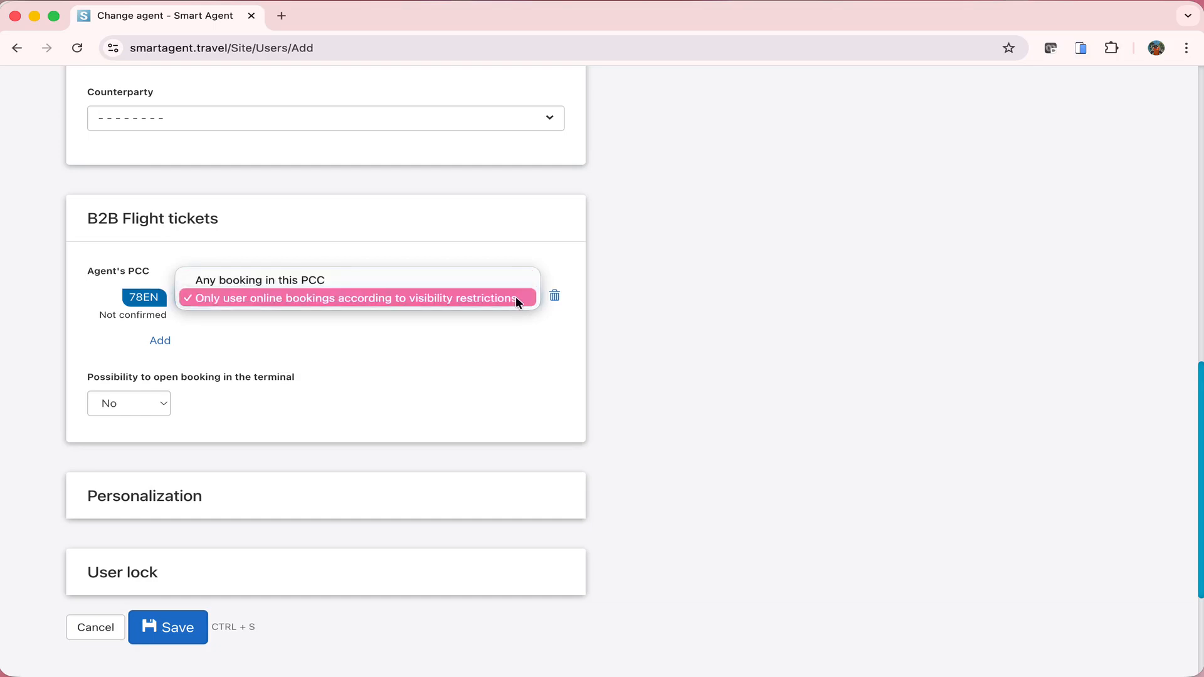
left_click(524, 277)
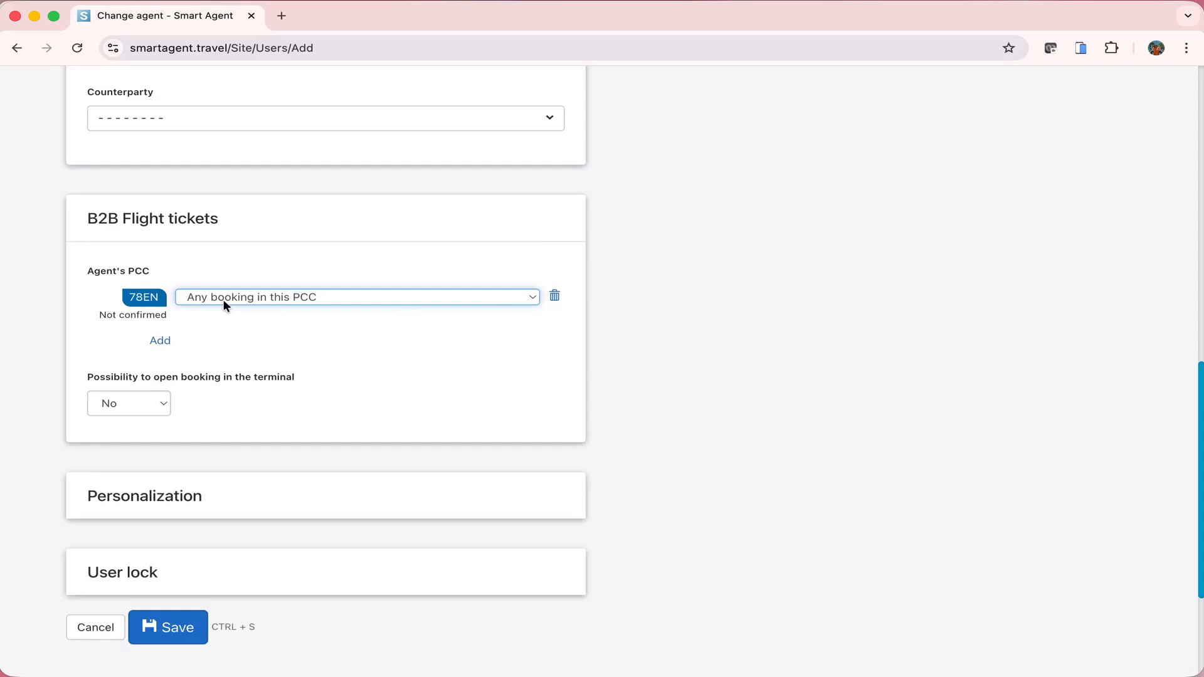
left_click(393, 358)
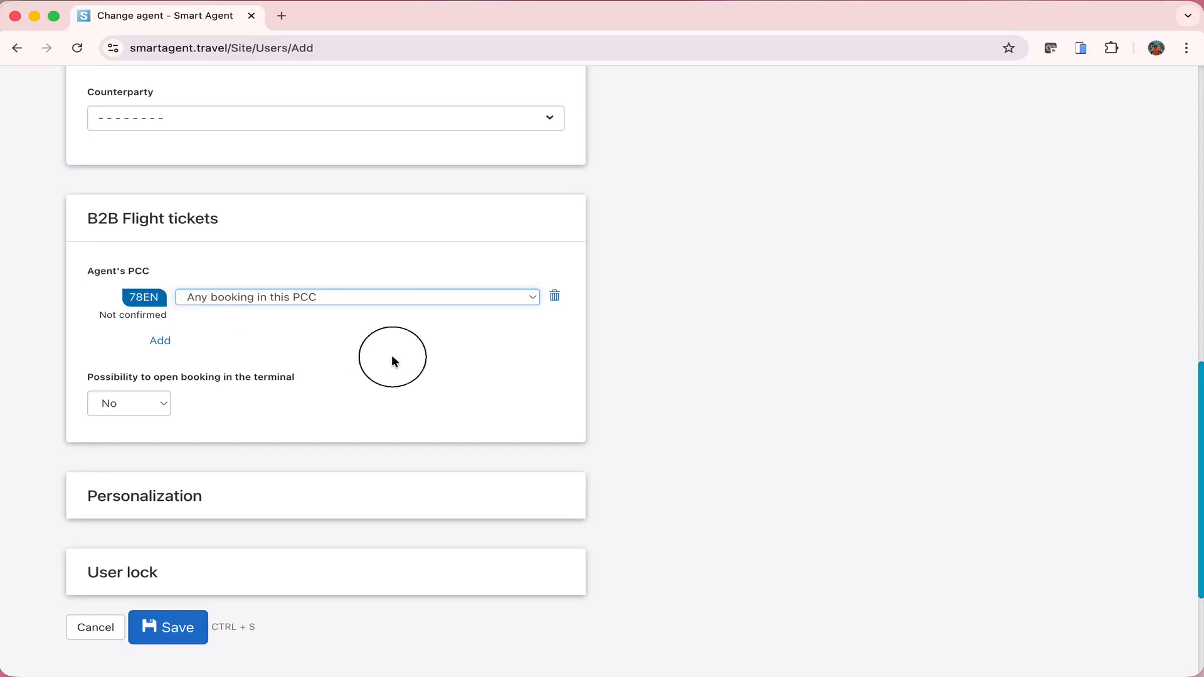
left_click(323, 297)
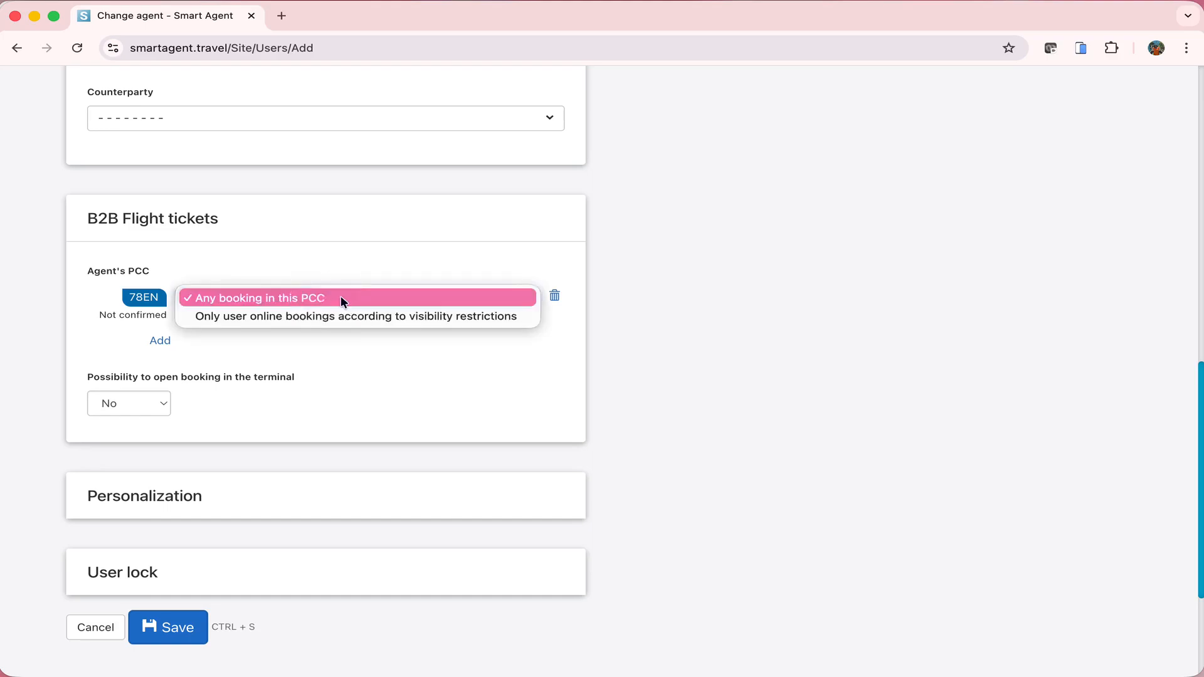
left_click(523, 316)
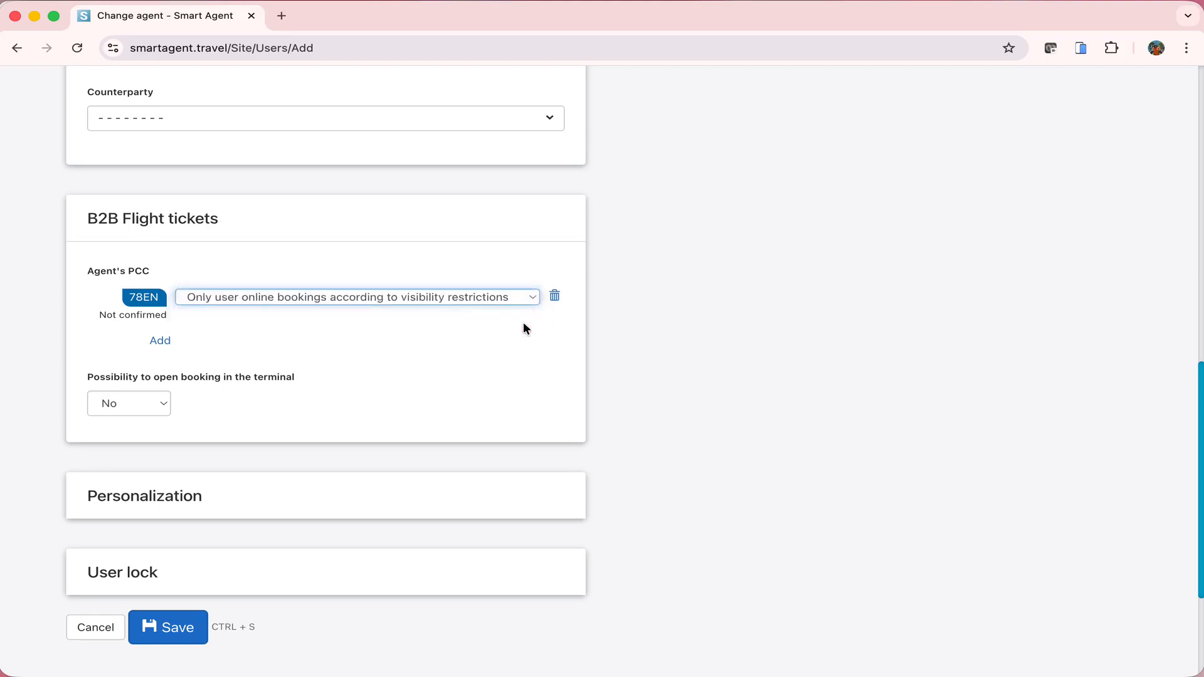
left_click(523, 334)
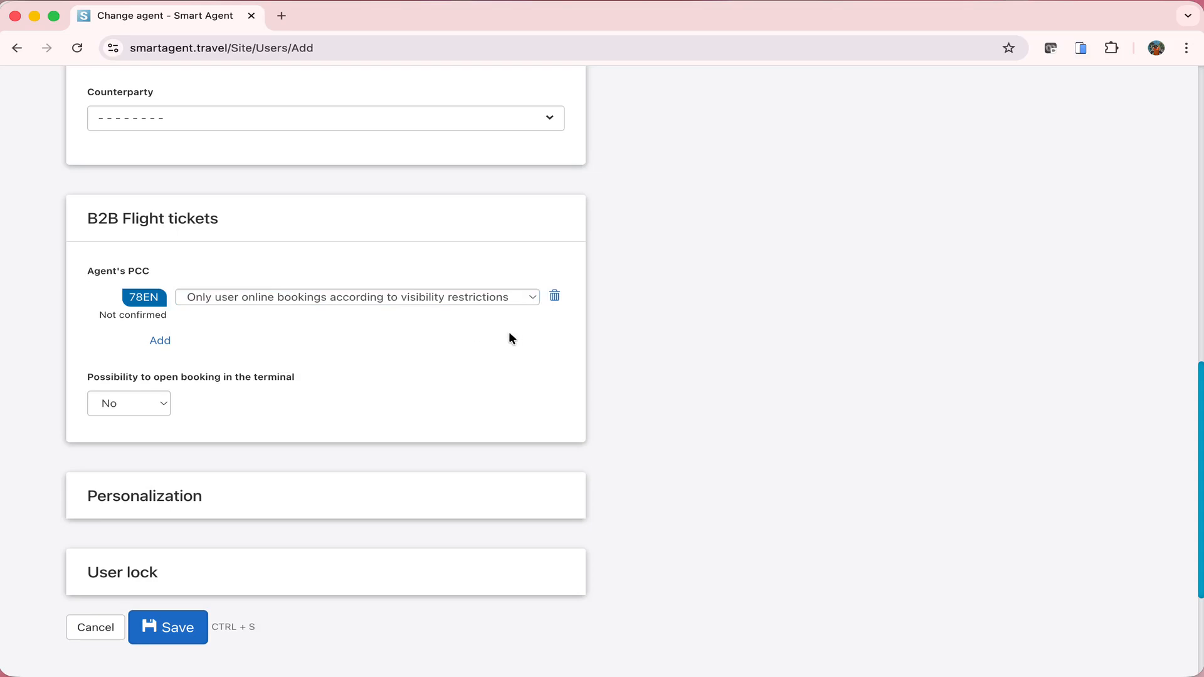
Cancel the unsaved agent and open the ABC Travel and Tours agent's profile
scroll(509, 339, "down", 2)
scroll(509, 339, "up", 5)
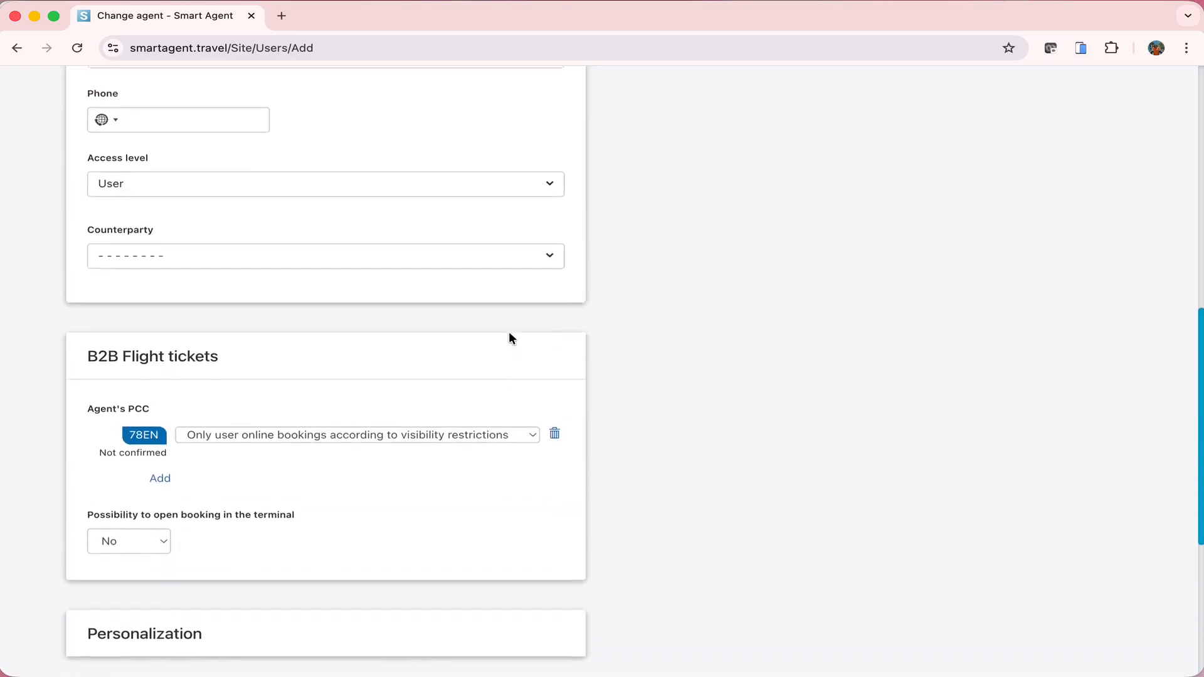
scroll(509, 339, "down", 5)
left_click(91, 560)
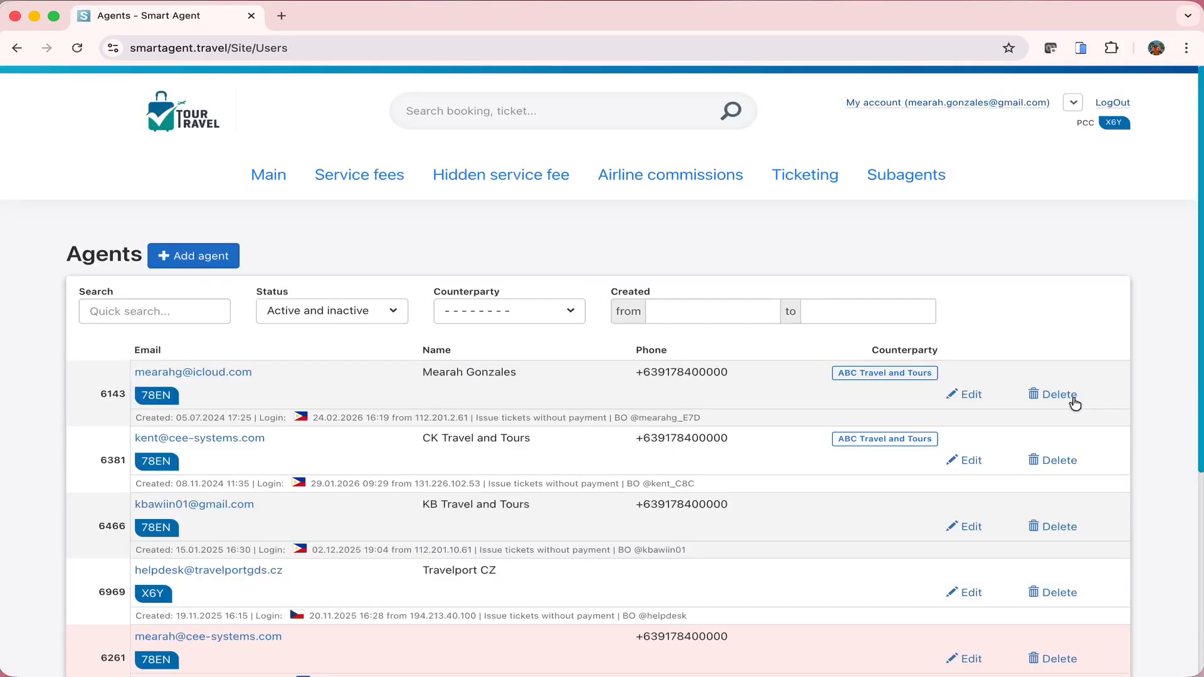
left_click(972, 395)
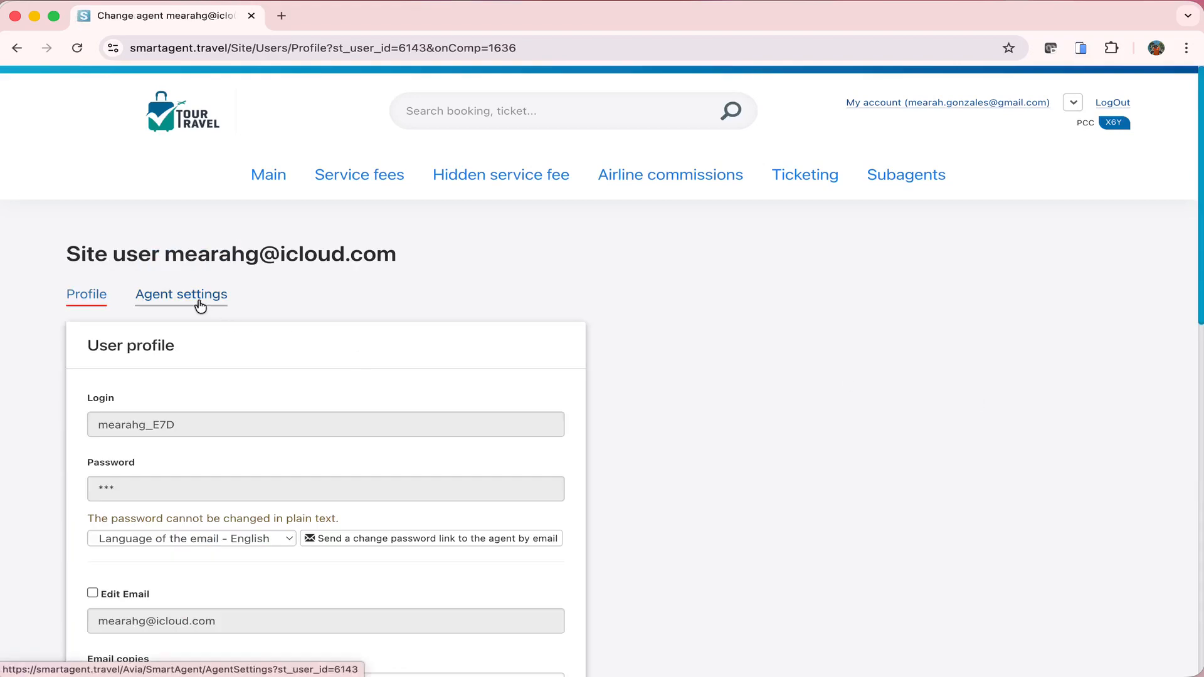
In the agent's settings, change Commission block visibility from Hide always to DisableFilled
left_click(200, 305)
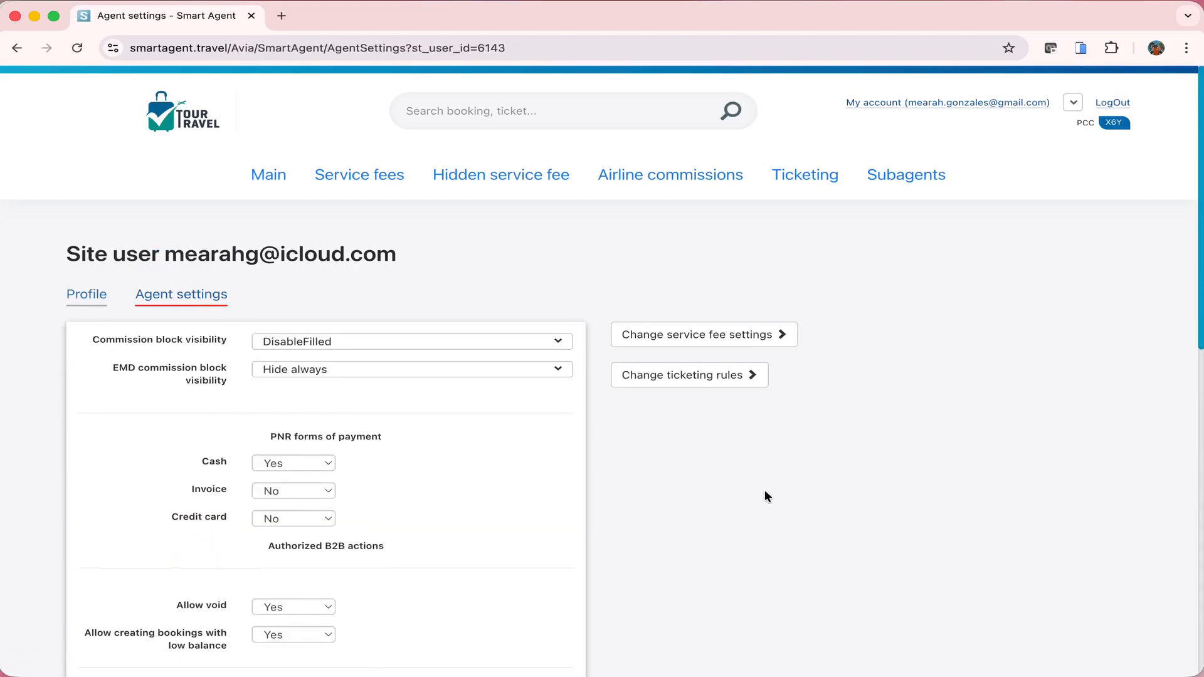
scroll(765, 493, "down", 3)
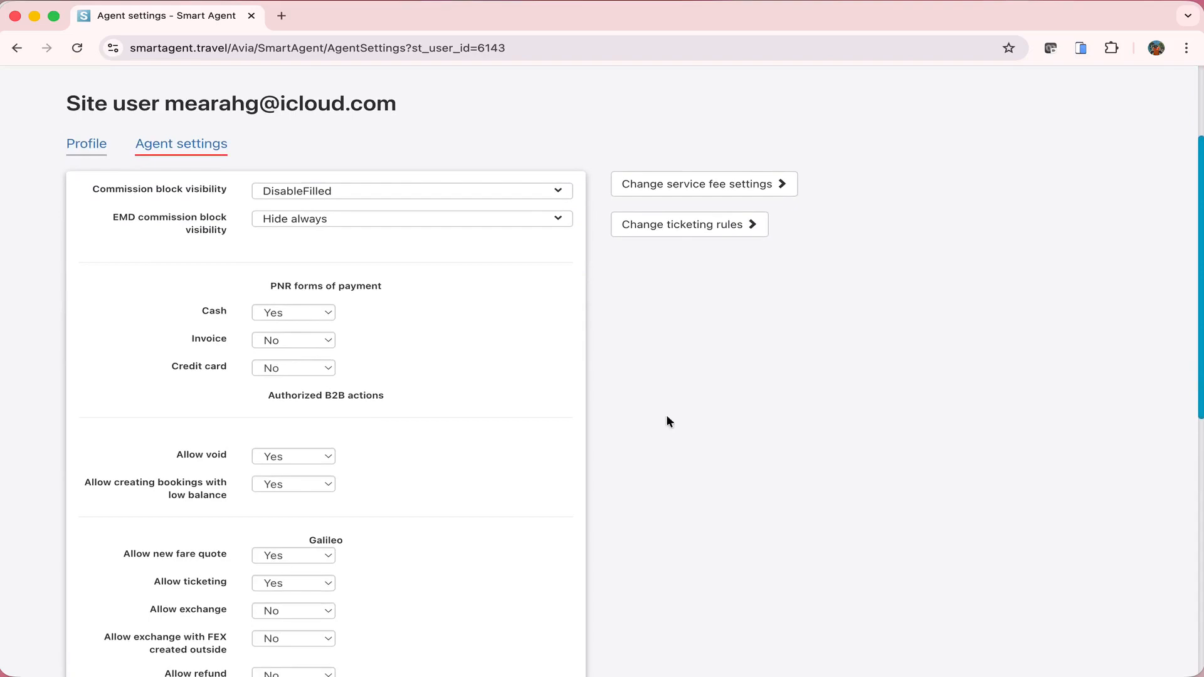
left_click(362, 194)
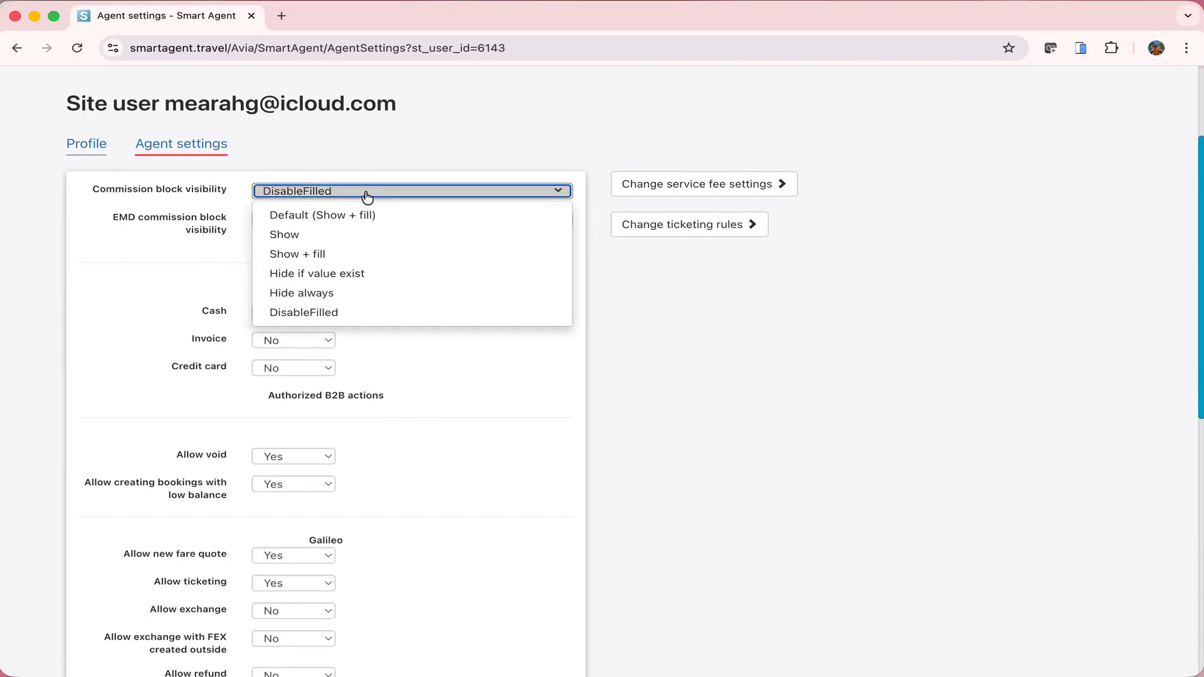
left_click(487, 295)
left_click(487, 293)
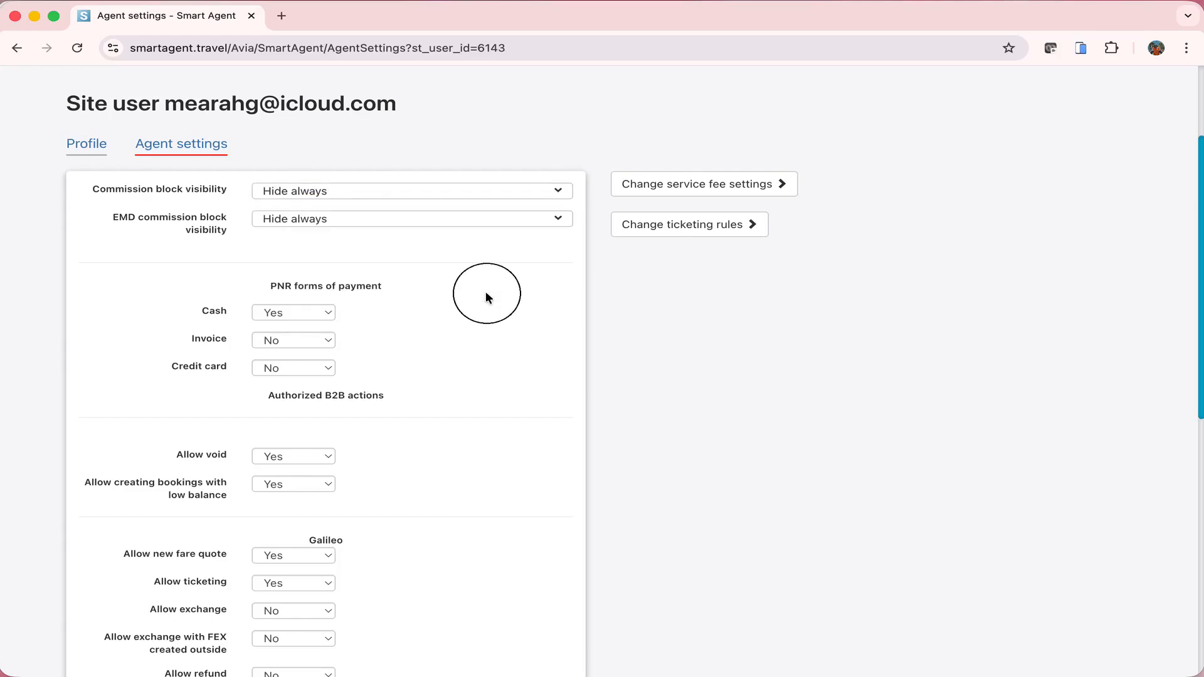
left_click(472, 197)
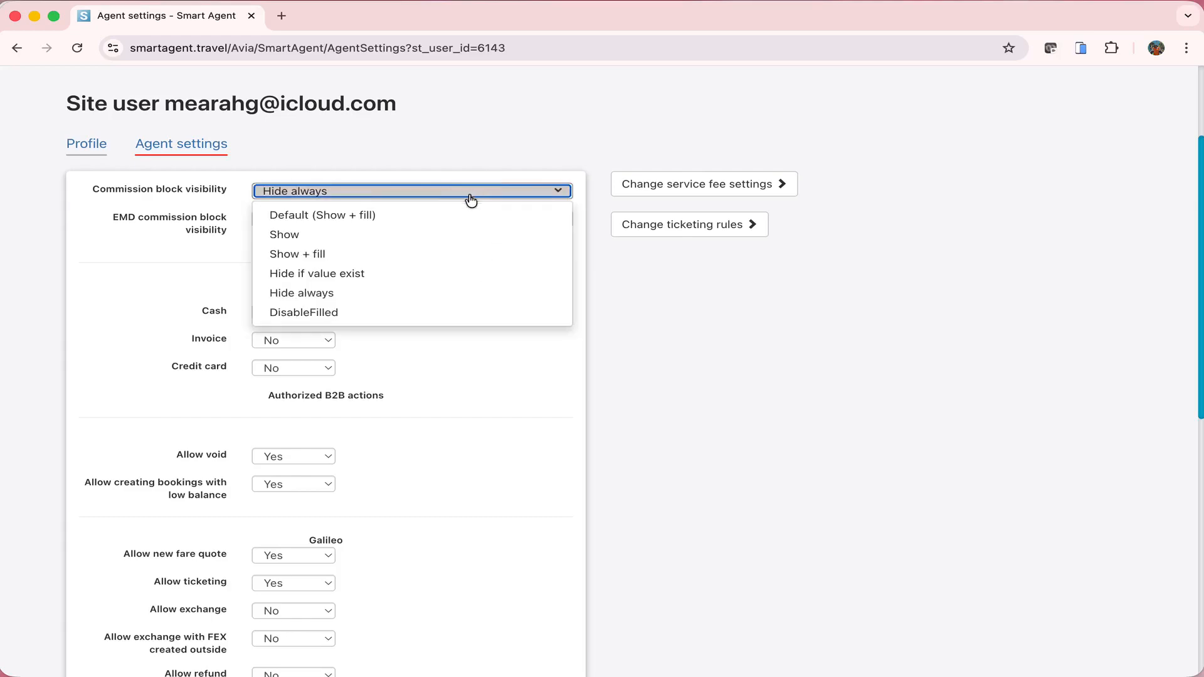
left_click(445, 319)
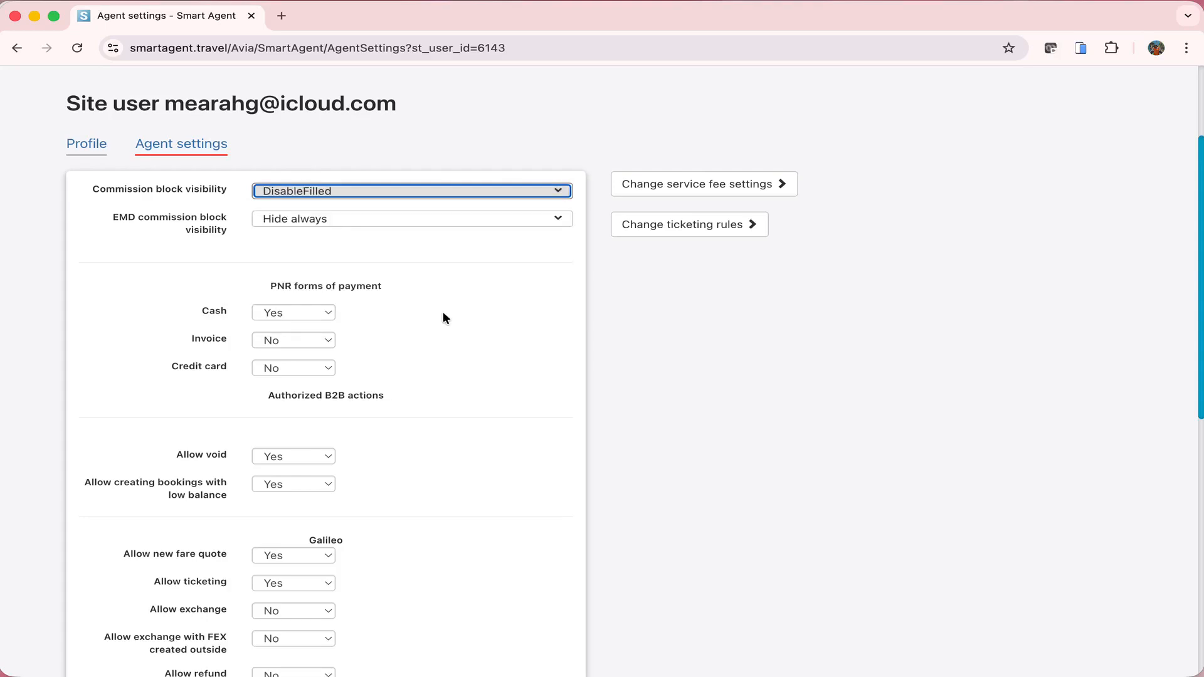
left_click(444, 318)
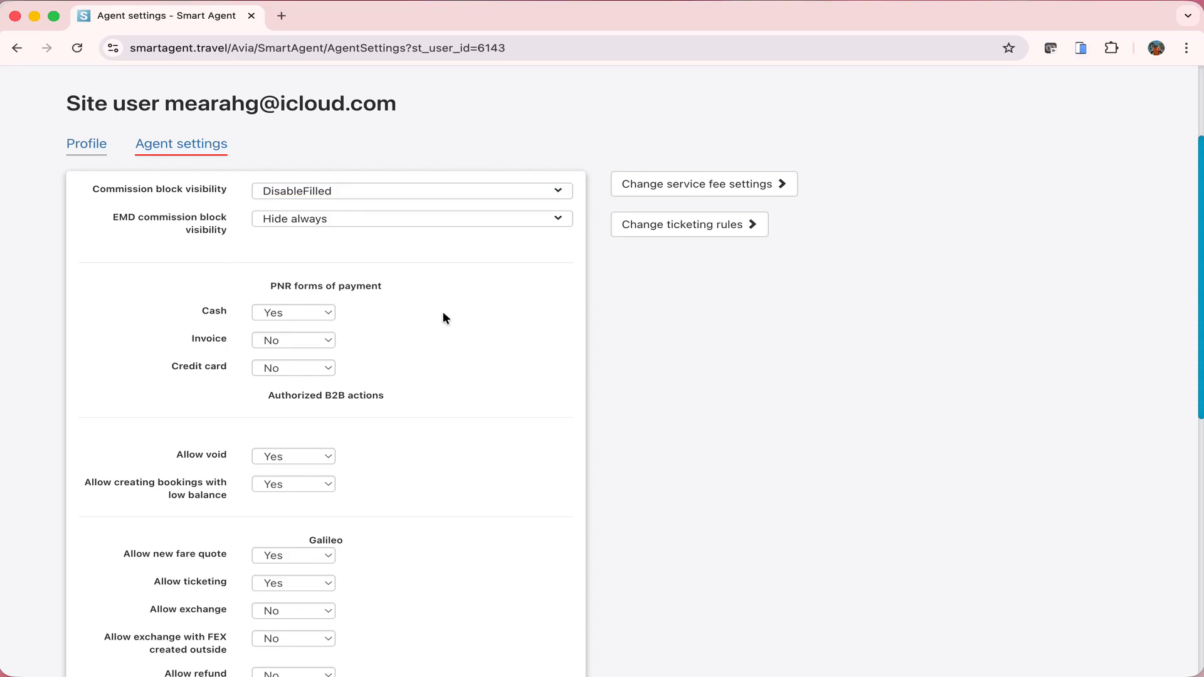
Review the agent settings, leaving EMD commission visibility at Hide always
scroll(442, 312, "up", 1)
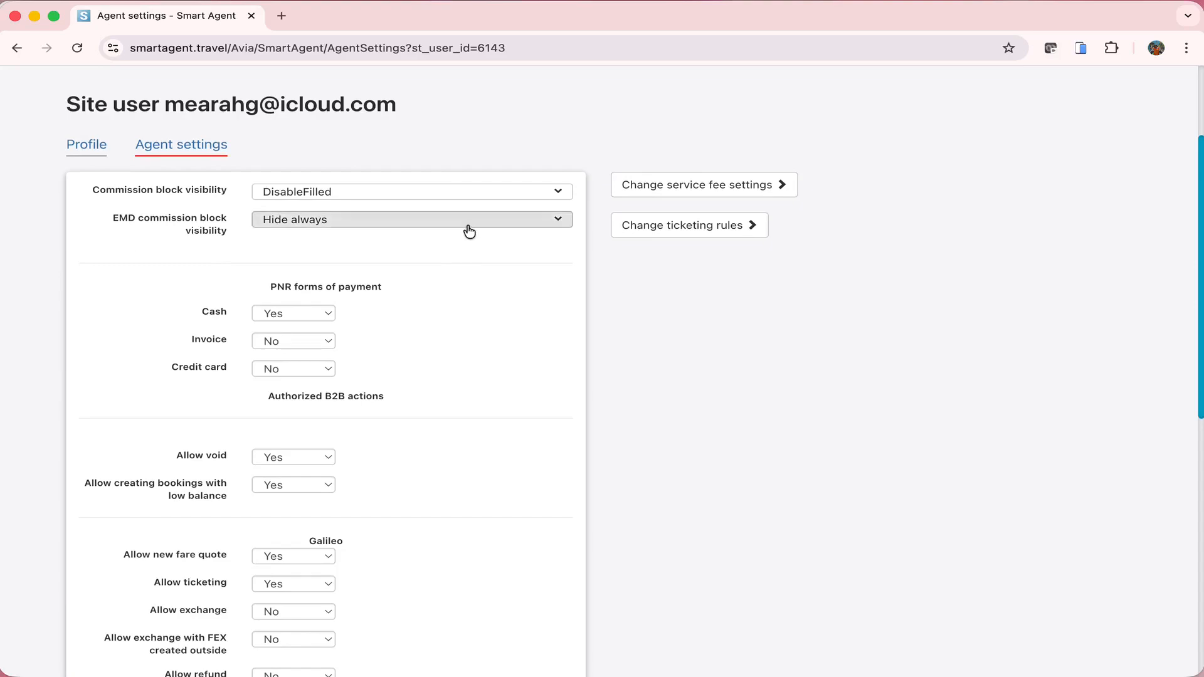
scroll(467, 229, "down", 1)
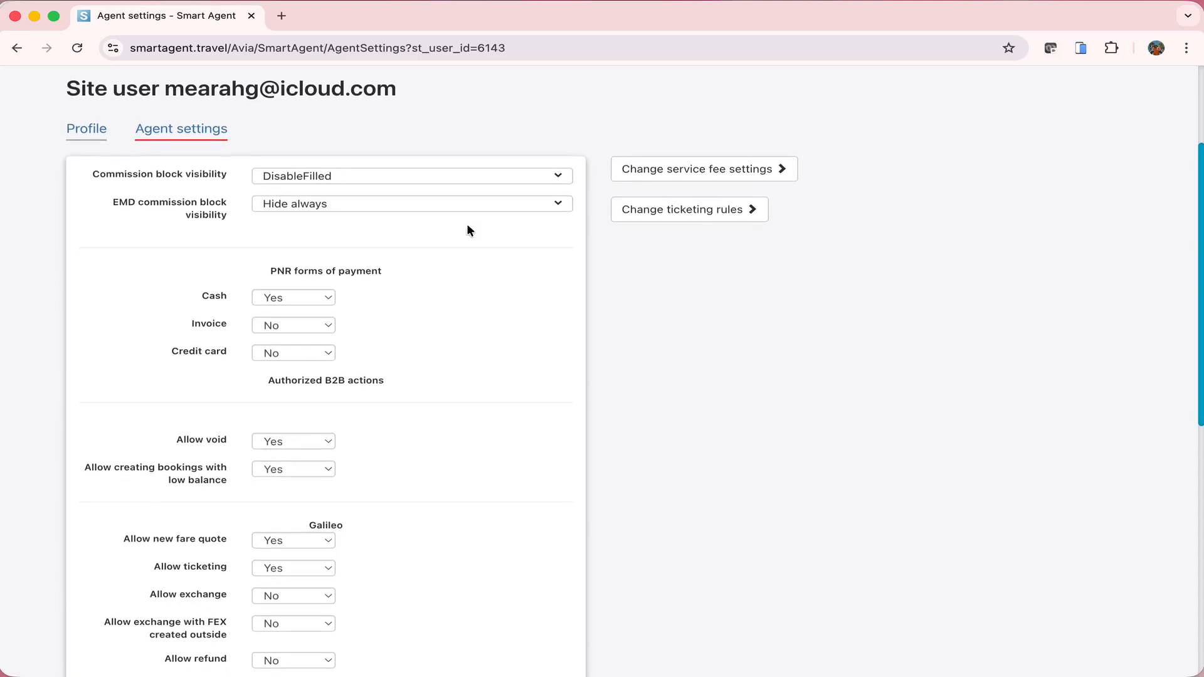
left_click(463, 201)
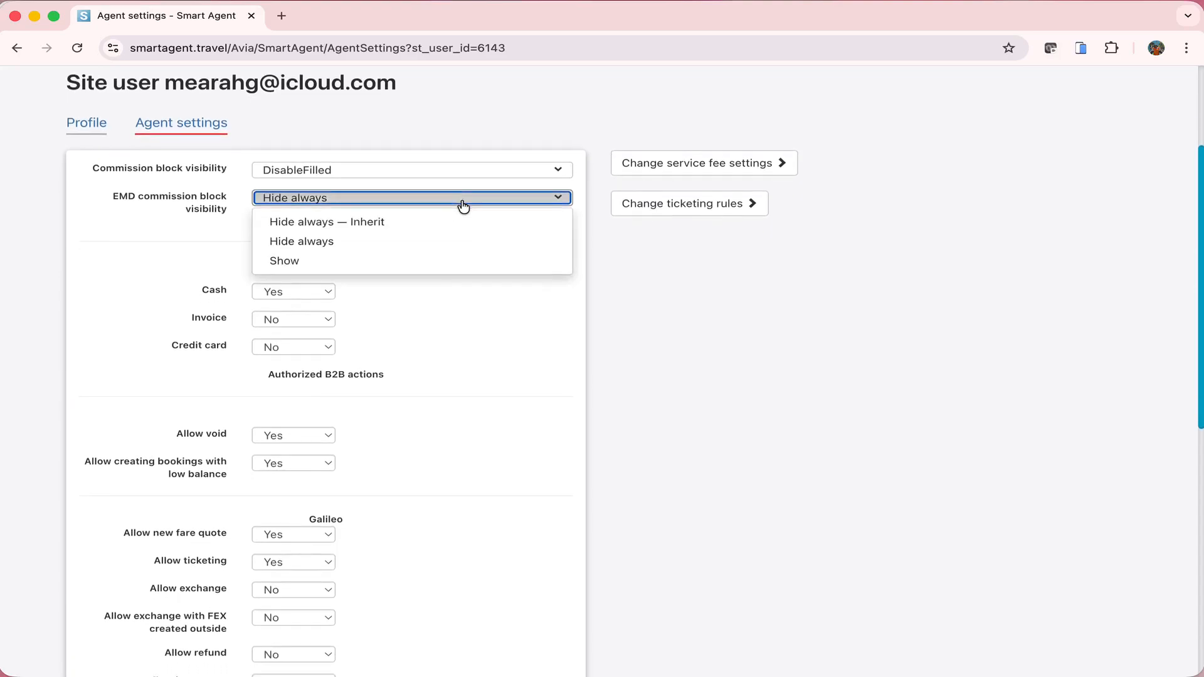
left_click(463, 201)
scroll(476, 315, "down", 1)
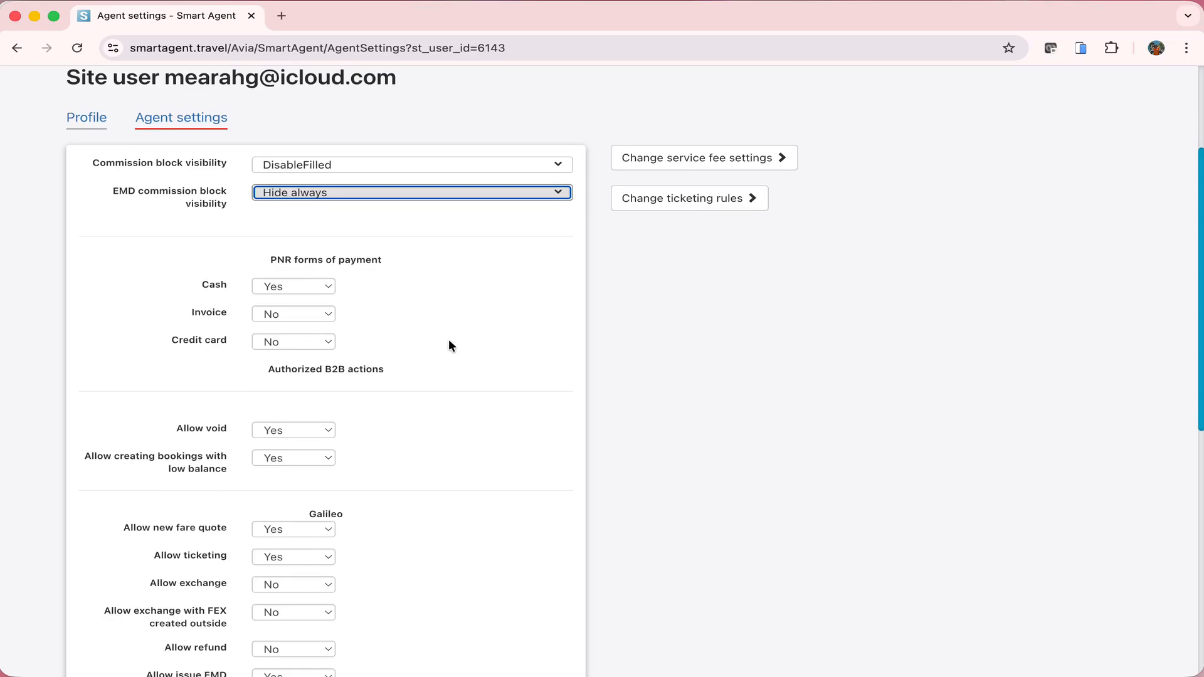
scroll(449, 340, "down", 1)
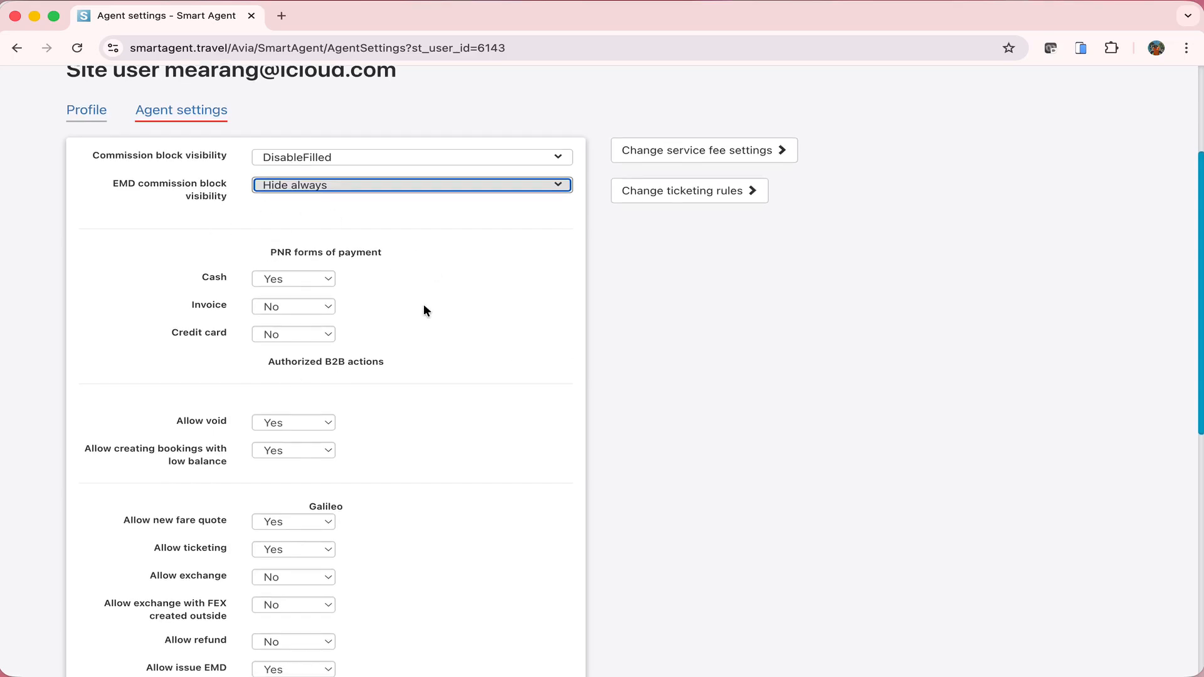
scroll(424, 309, "down", 1)
scroll(423, 310, "down", 1)
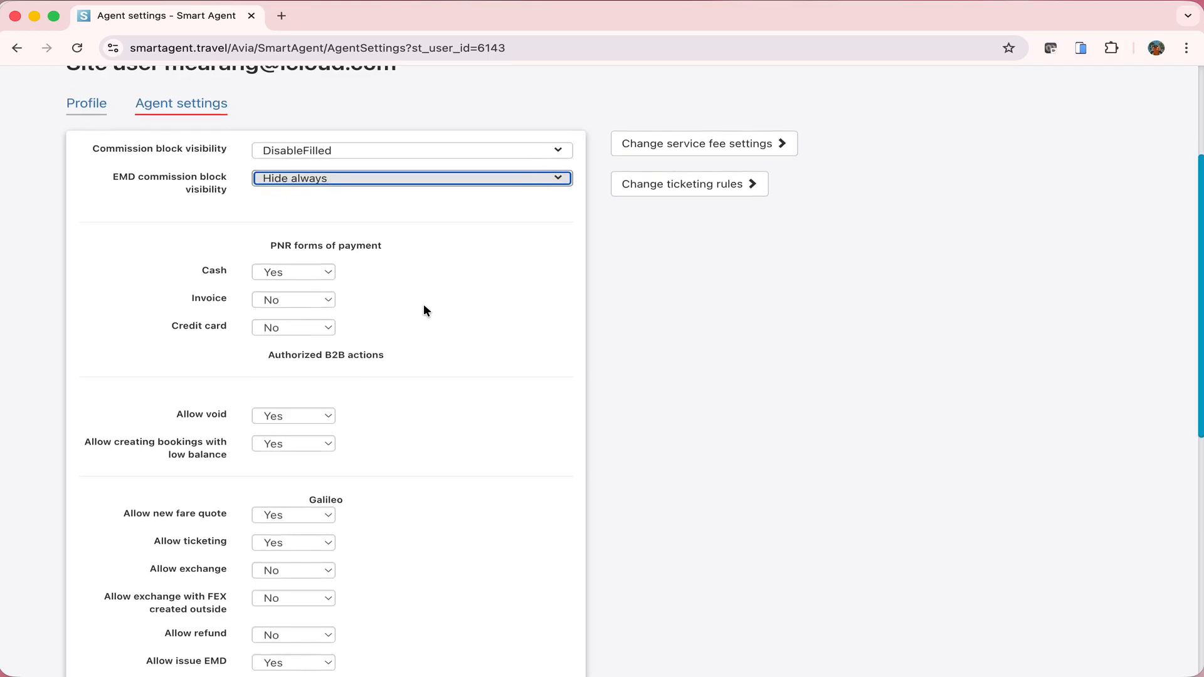
scroll(424, 306, "up", 1)
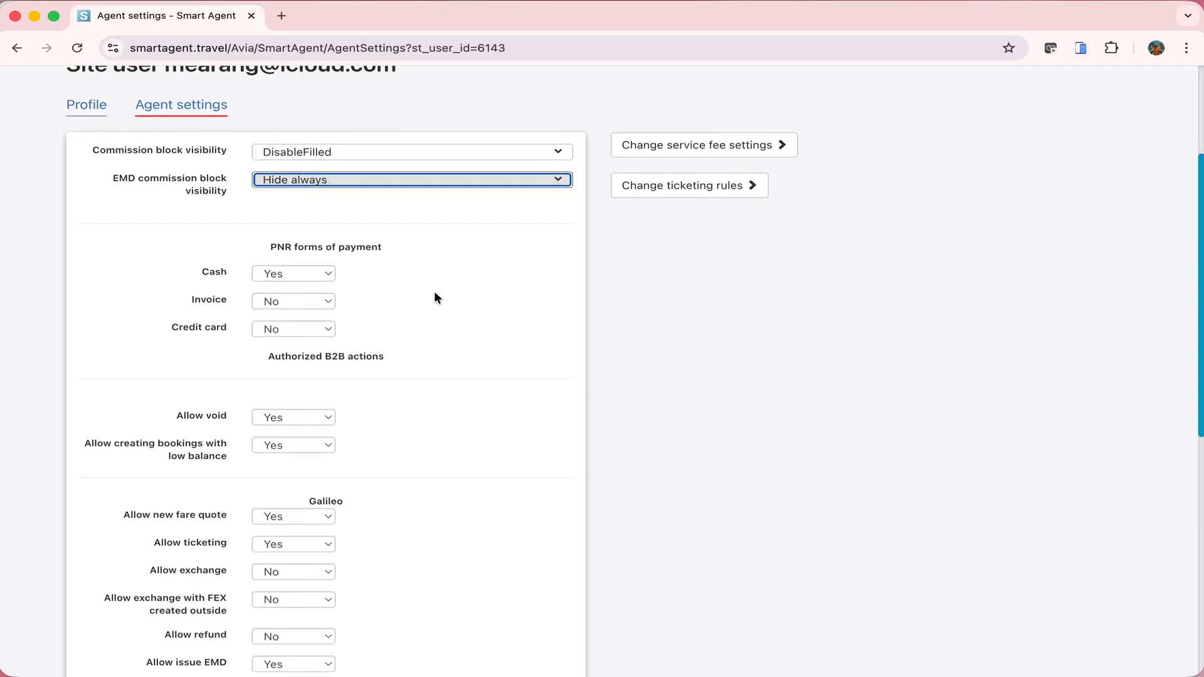
scroll(396, 353, "up", 1)
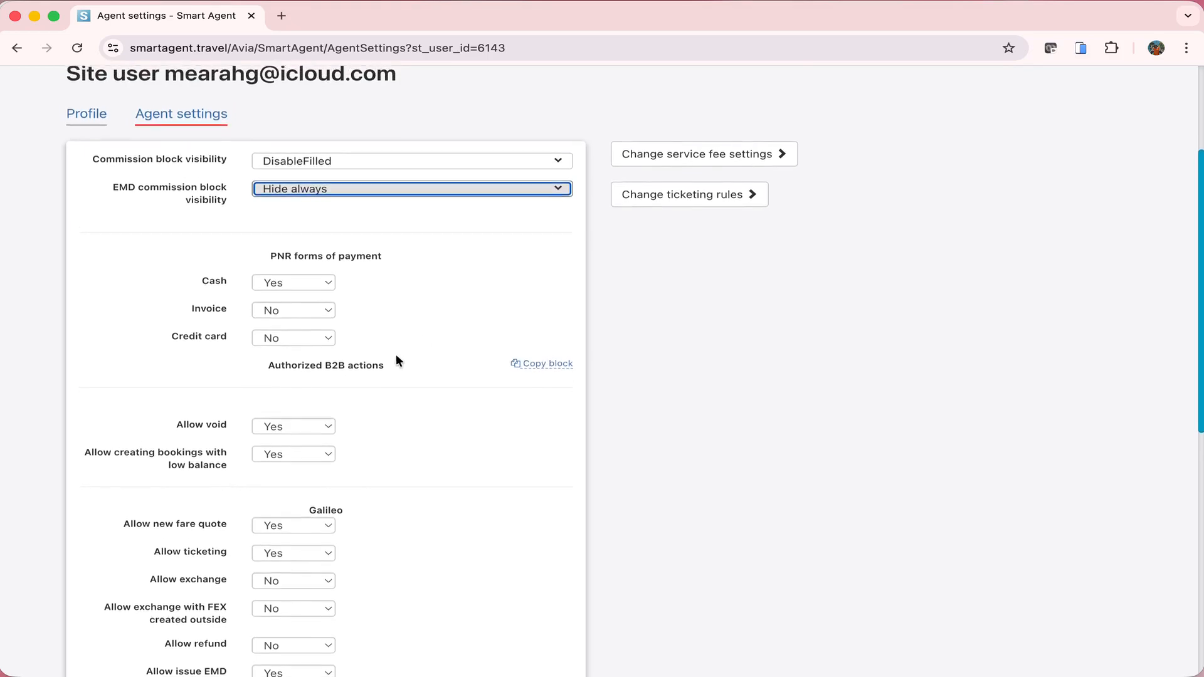
scroll(396, 351, "down", 1)
scroll(402, 323, "up", 2)
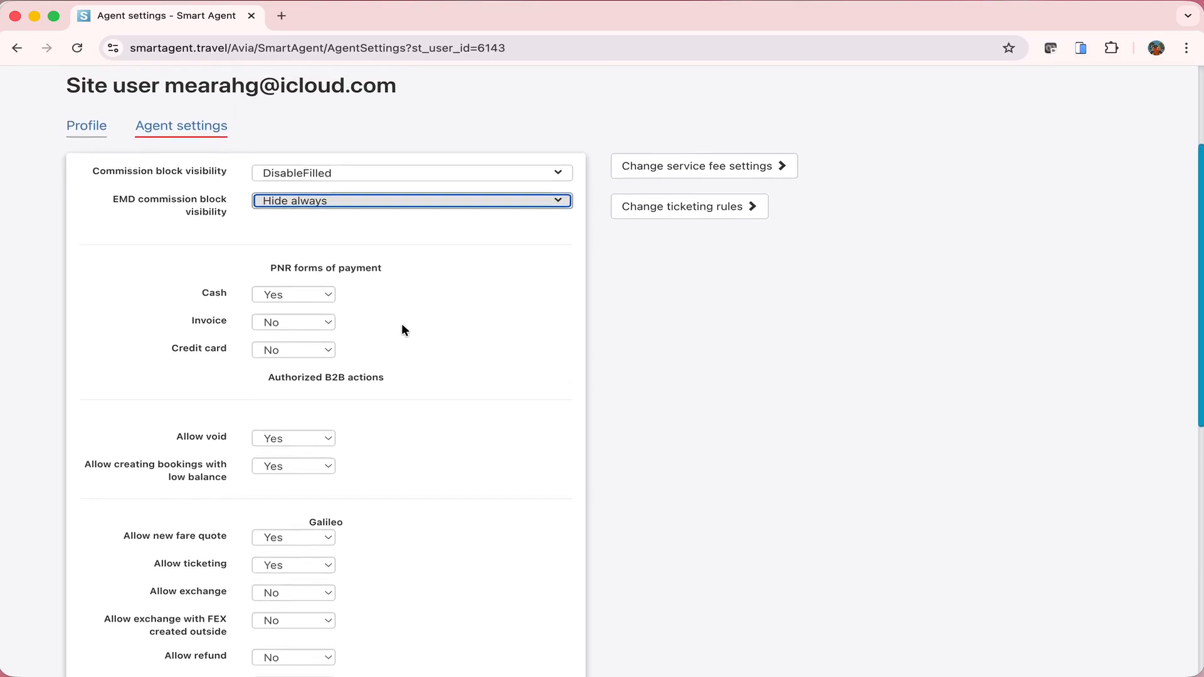
scroll(401, 330, "up", 1)
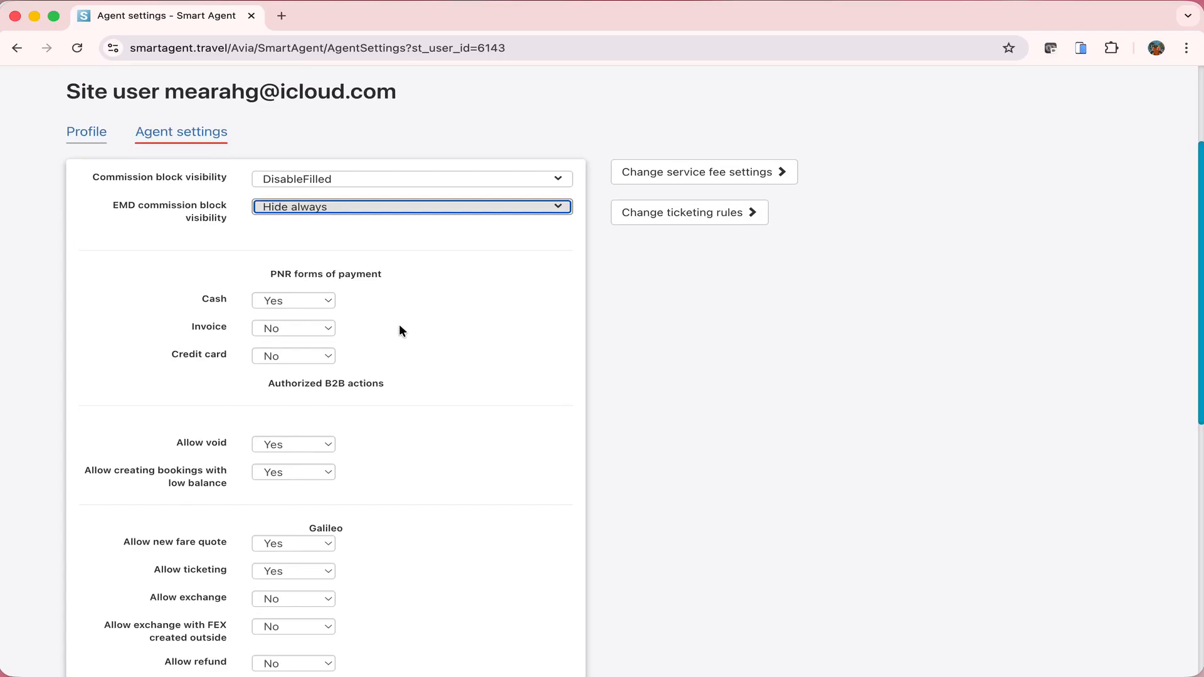
scroll(399, 324, "up", 1)
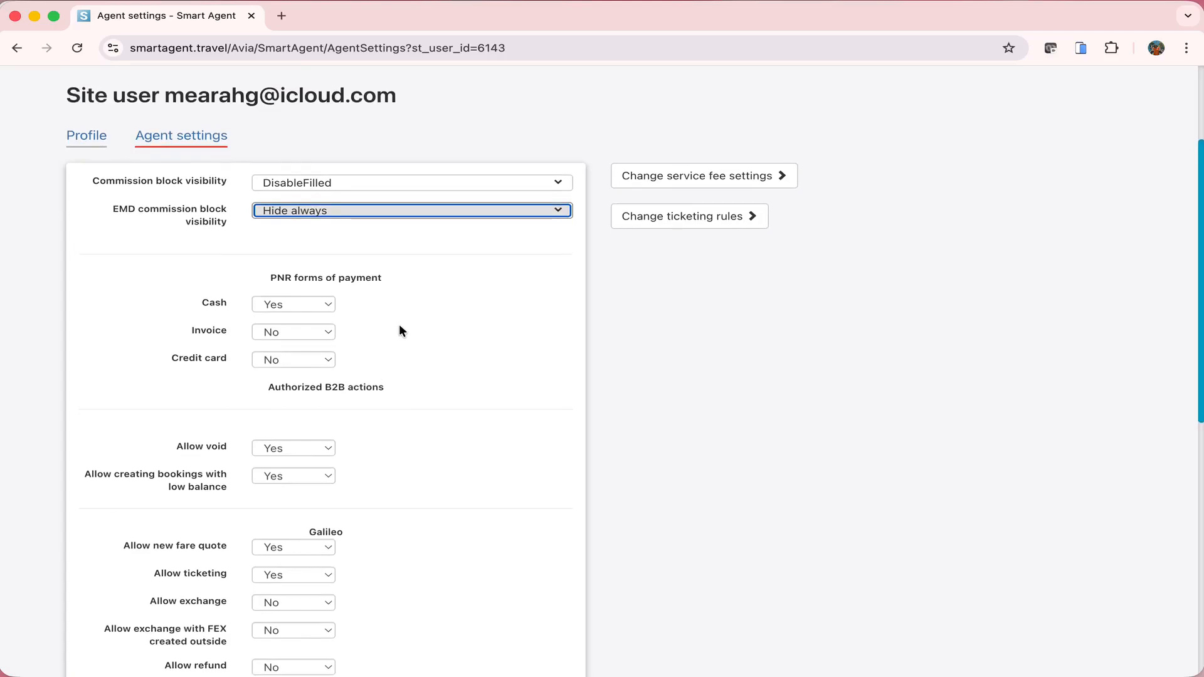
Set Invoice to Yes under PNR forms of payment, keeping Credit card at No
left_click(287, 337)
left_click(291, 326)
left_click(292, 326)
left_click(296, 314)
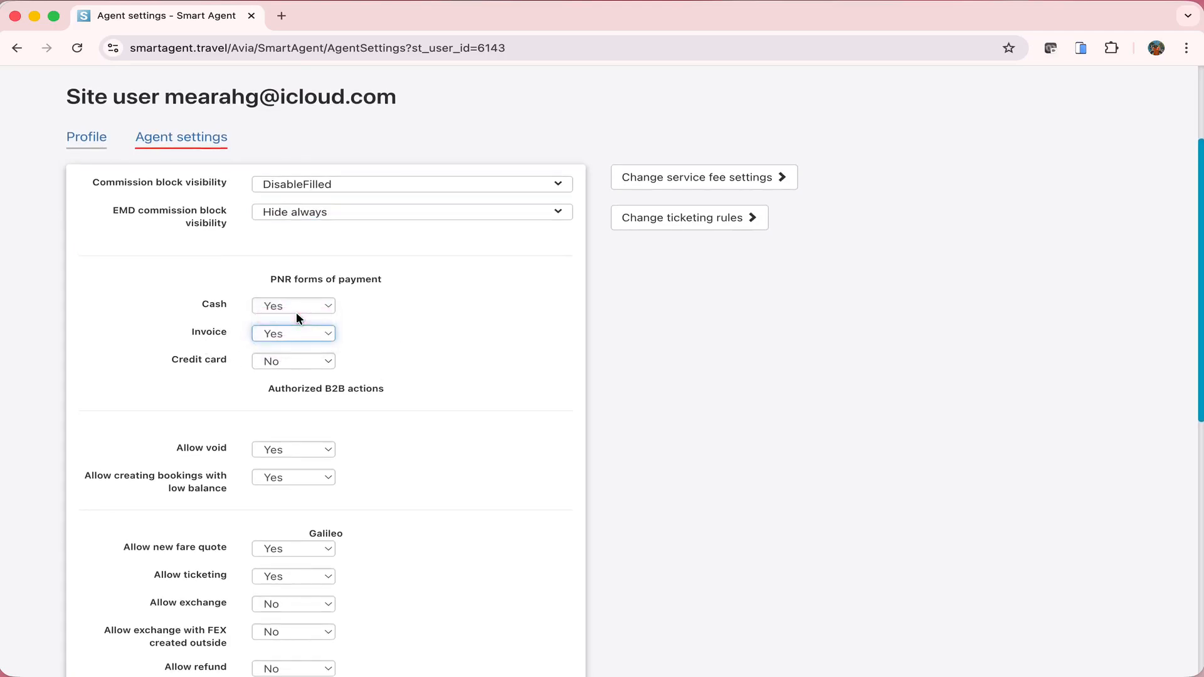
scroll(423, 345, "down", 1)
left_click(317, 362)
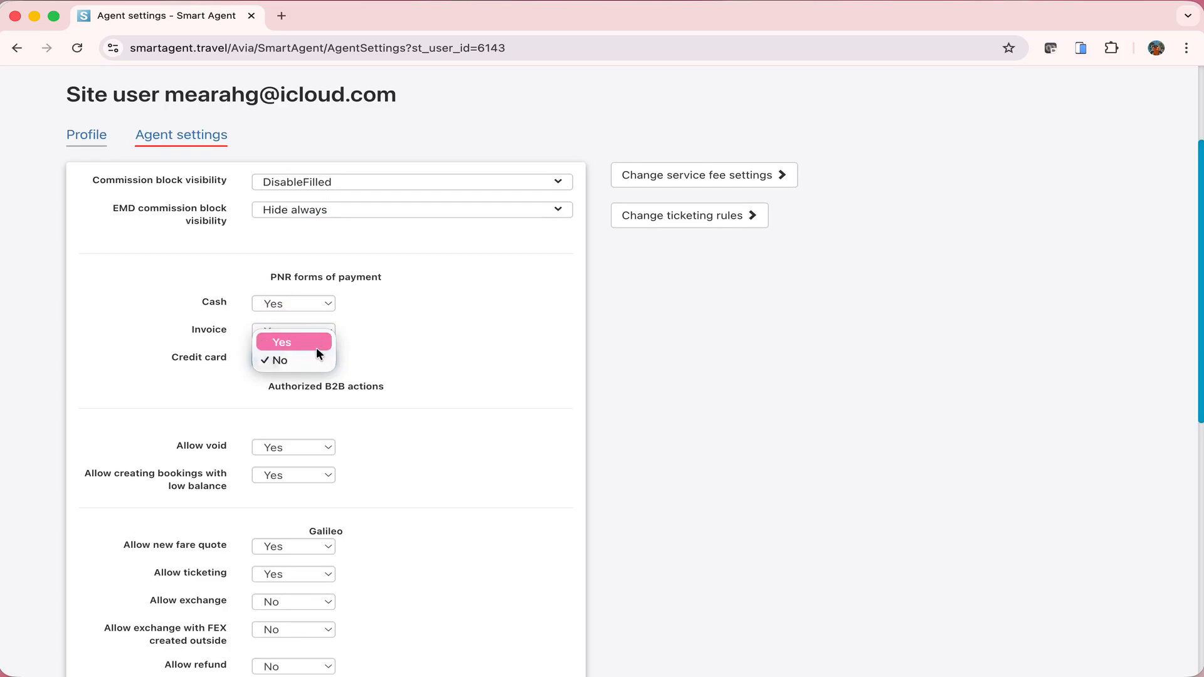
left_click(458, 360)
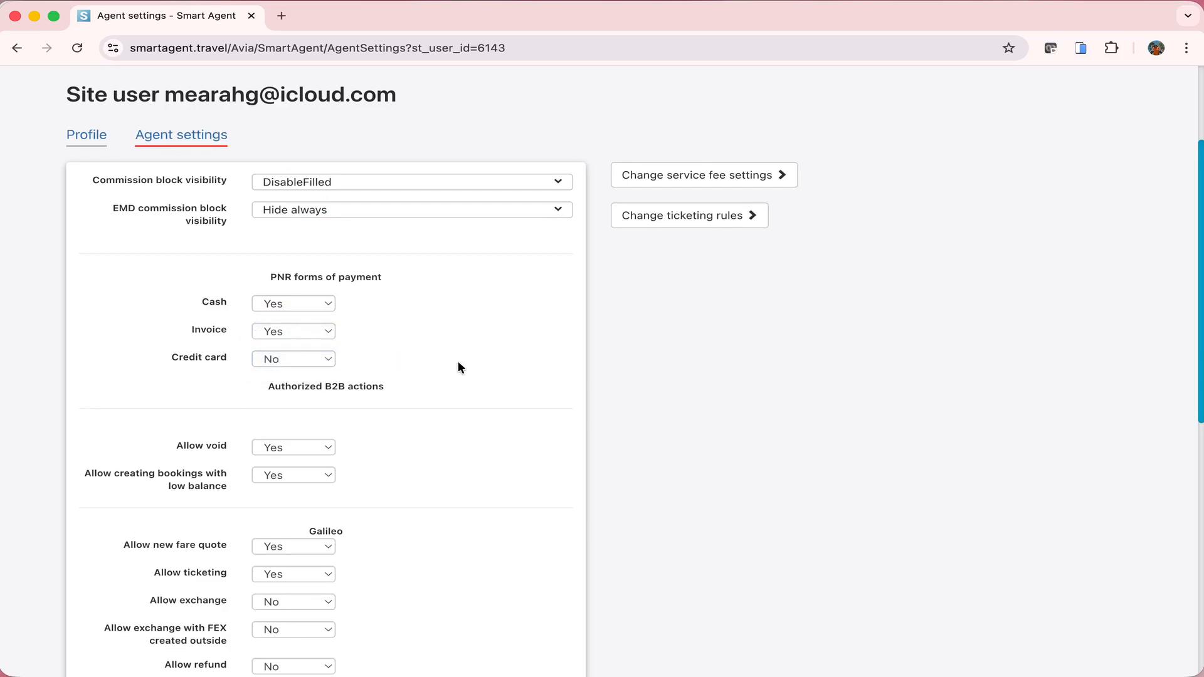
scroll(458, 364, "down", 5)
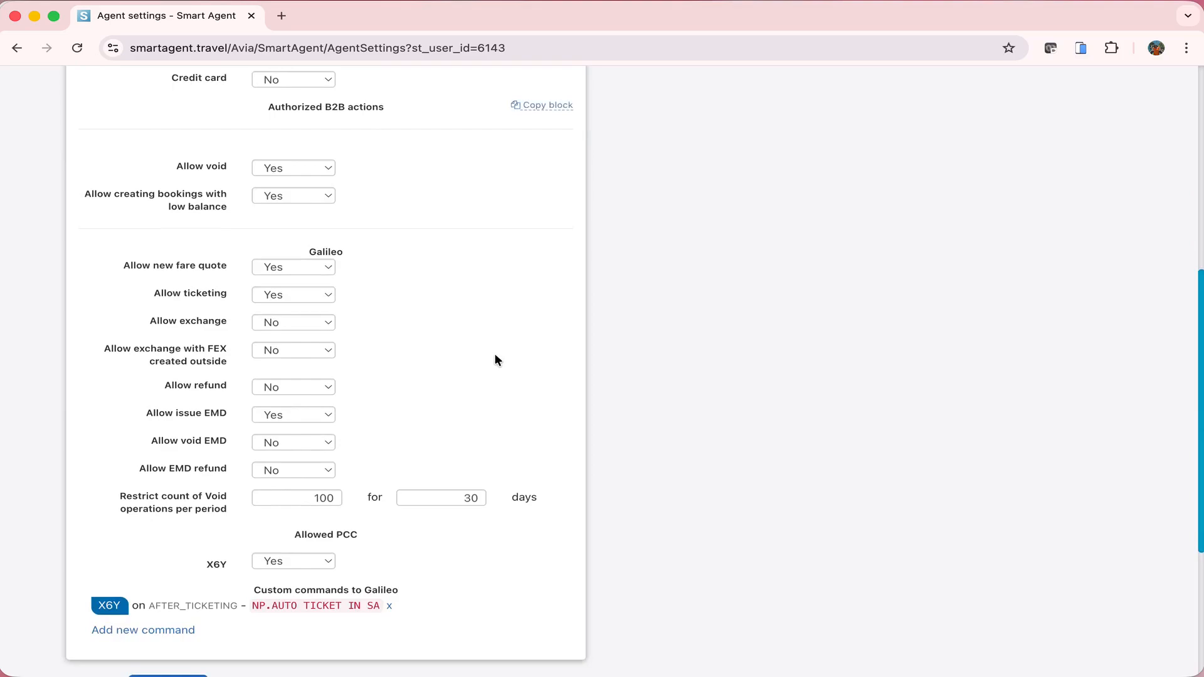
left_click(311, 170)
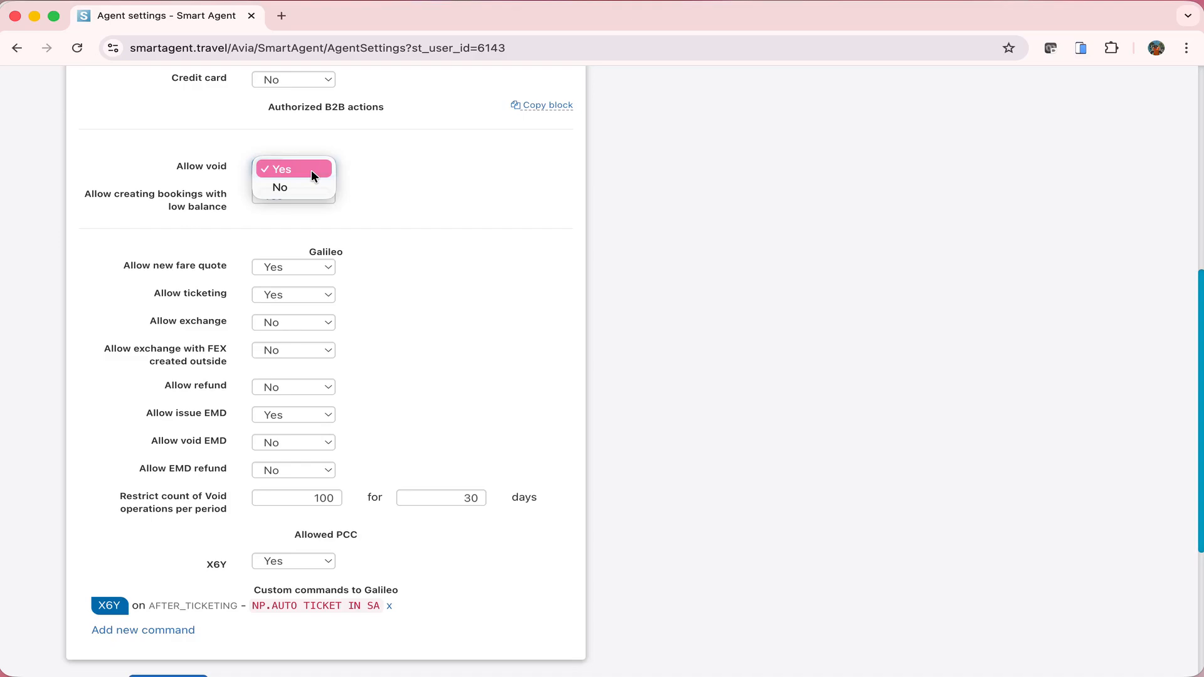
left_click(318, 170)
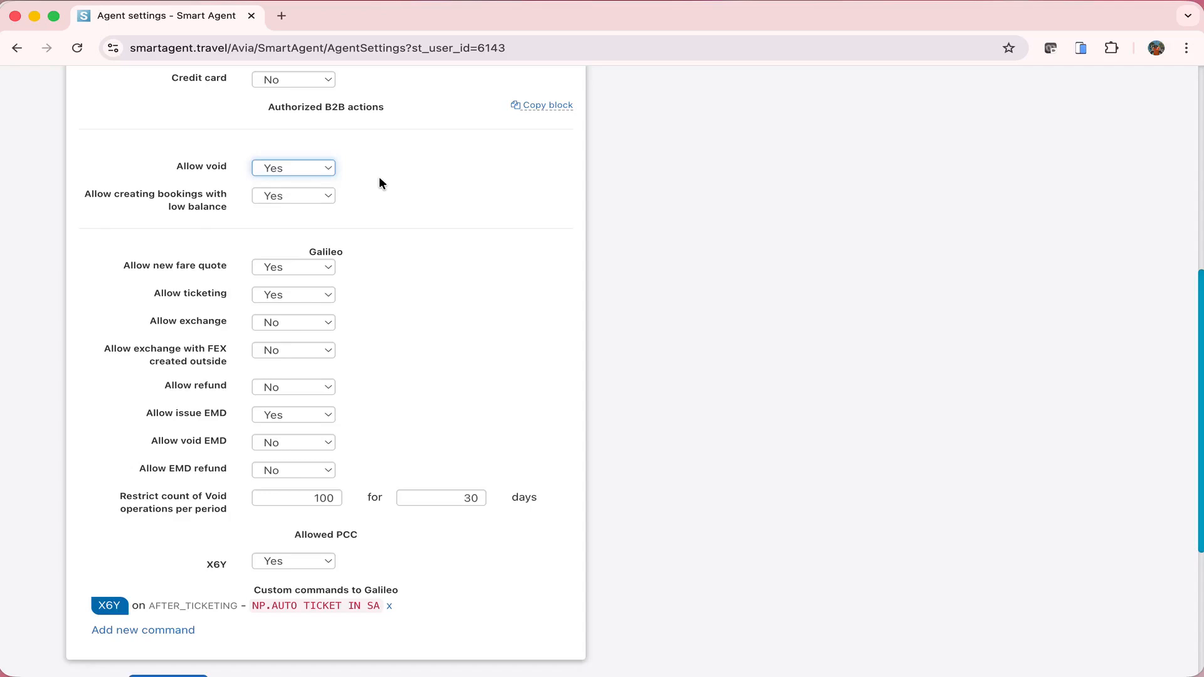
scroll(94, 519, "down", 1)
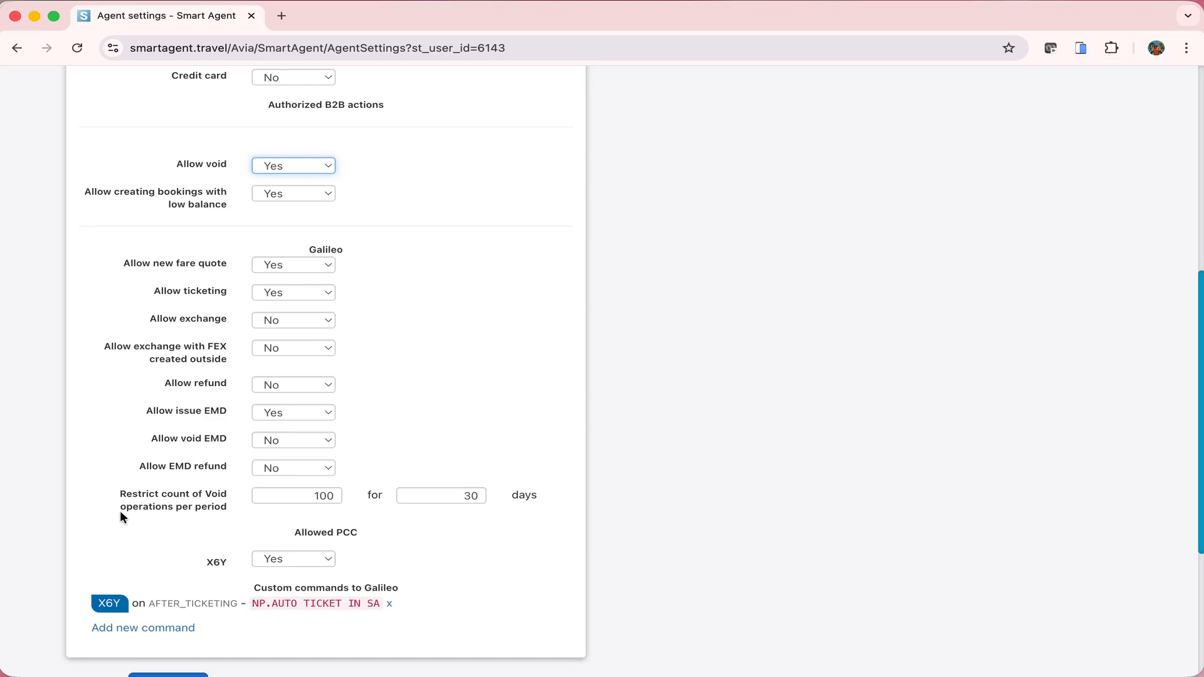
left_click_drag(121, 514, 243, 515)
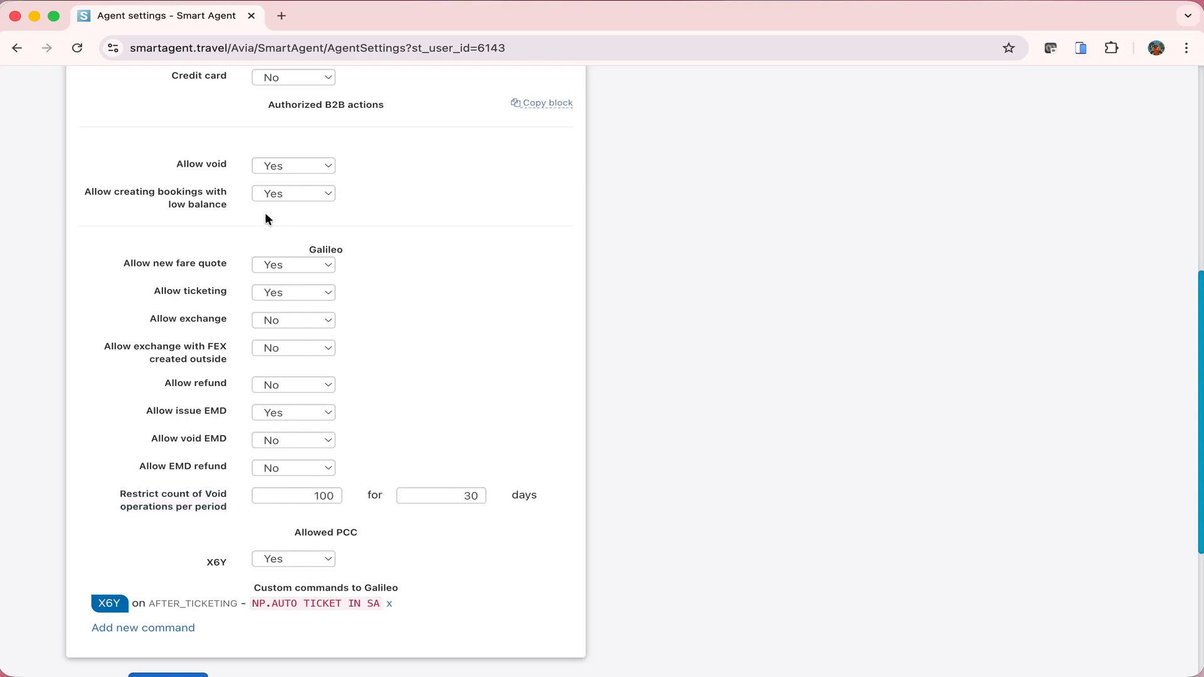
Keep Allow creating bookings with low balance set to Yes
left_click(318, 196)
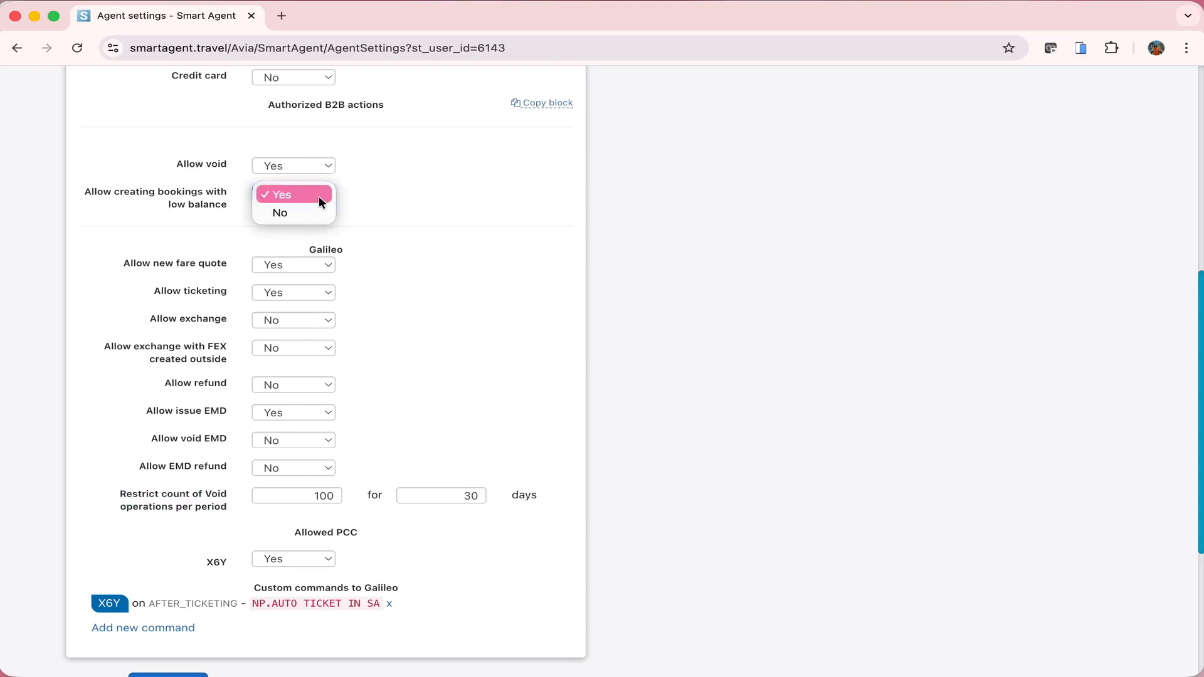
left_click(318, 196)
scroll(319, 195, "up", 1)
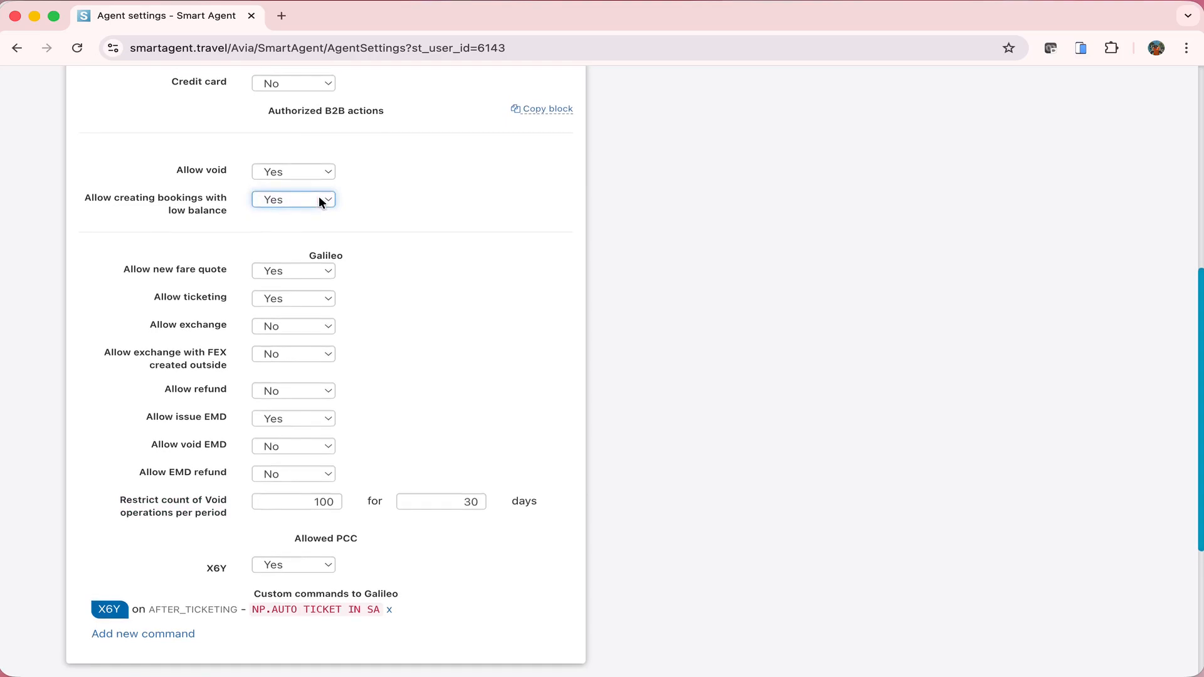
left_click(399, 218)
Scroll through the remaining agent settings, clearing an accidental text highlight
scroll(398, 216, "down", 1)
left_click_drag(228, 239, 220, 241)
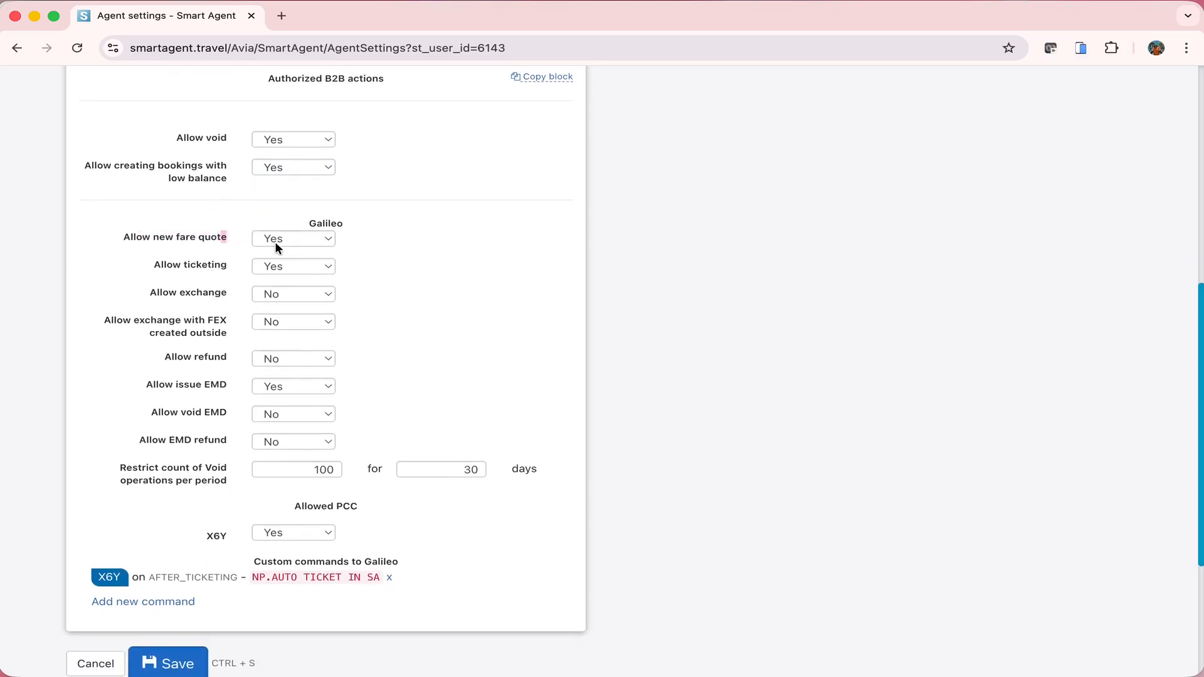
left_click(444, 265)
scroll(340, 399, "down", 1)
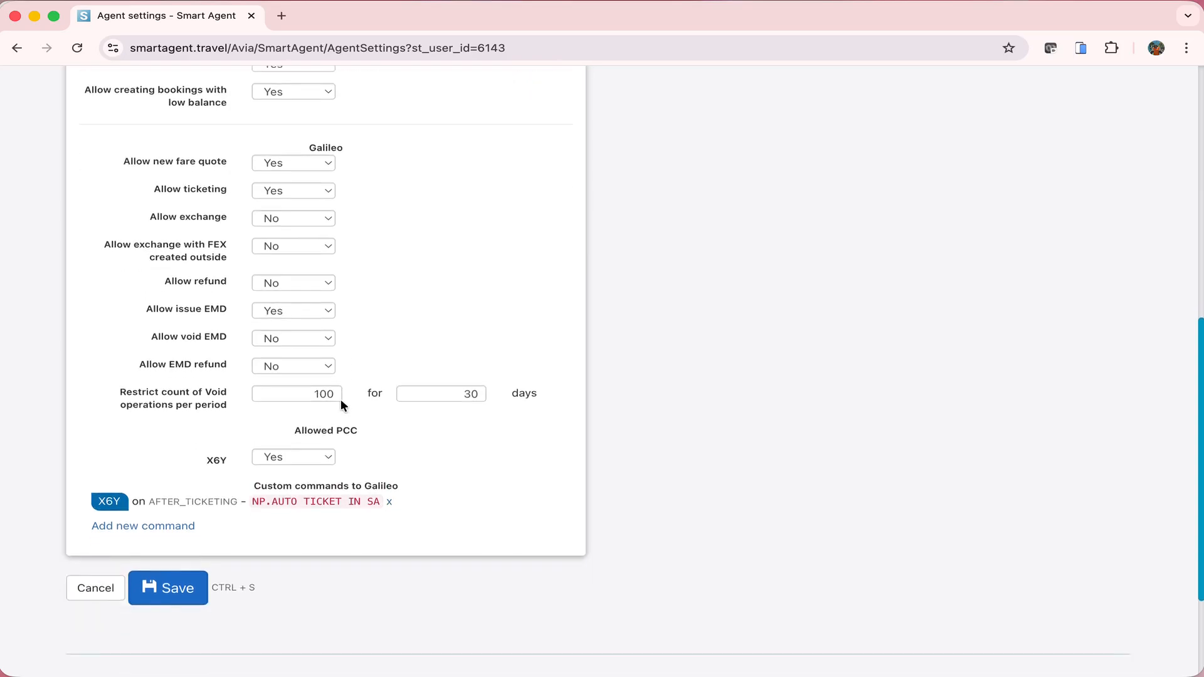
scroll(340, 399, "up", 8)
scroll(340, 417, "down", 1)
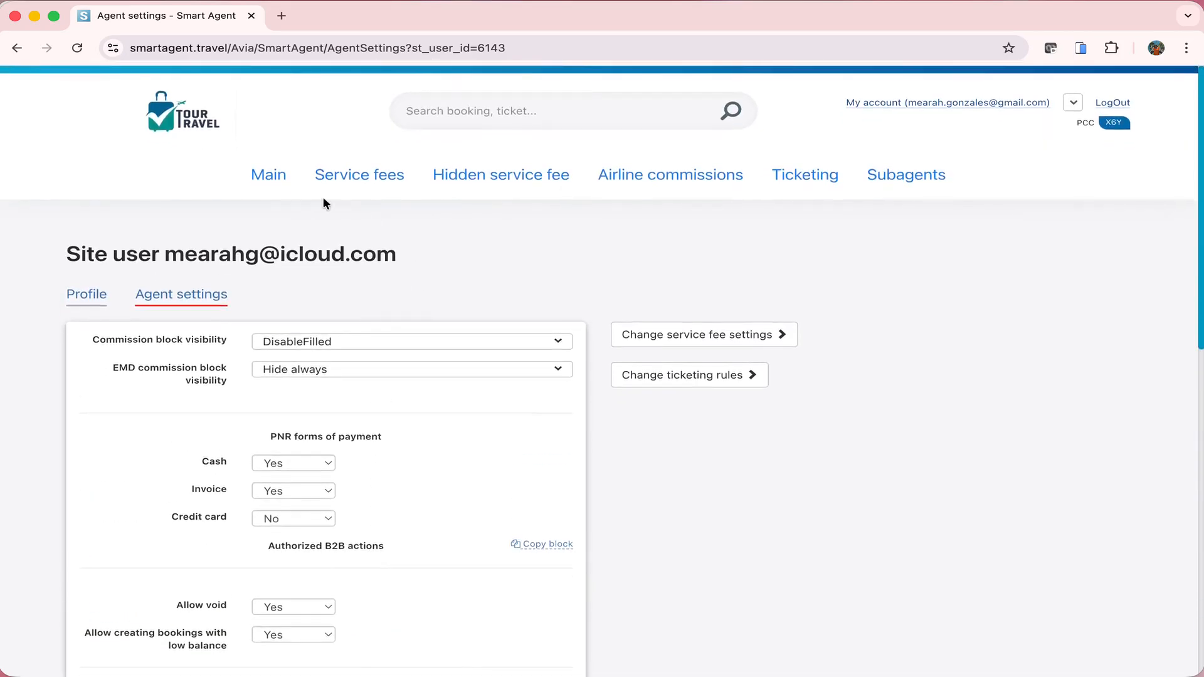
Go to the main page to view the Galileo USD deposit structure, then log out
left_click(272, 177)
scroll(272, 177, "down", 20)
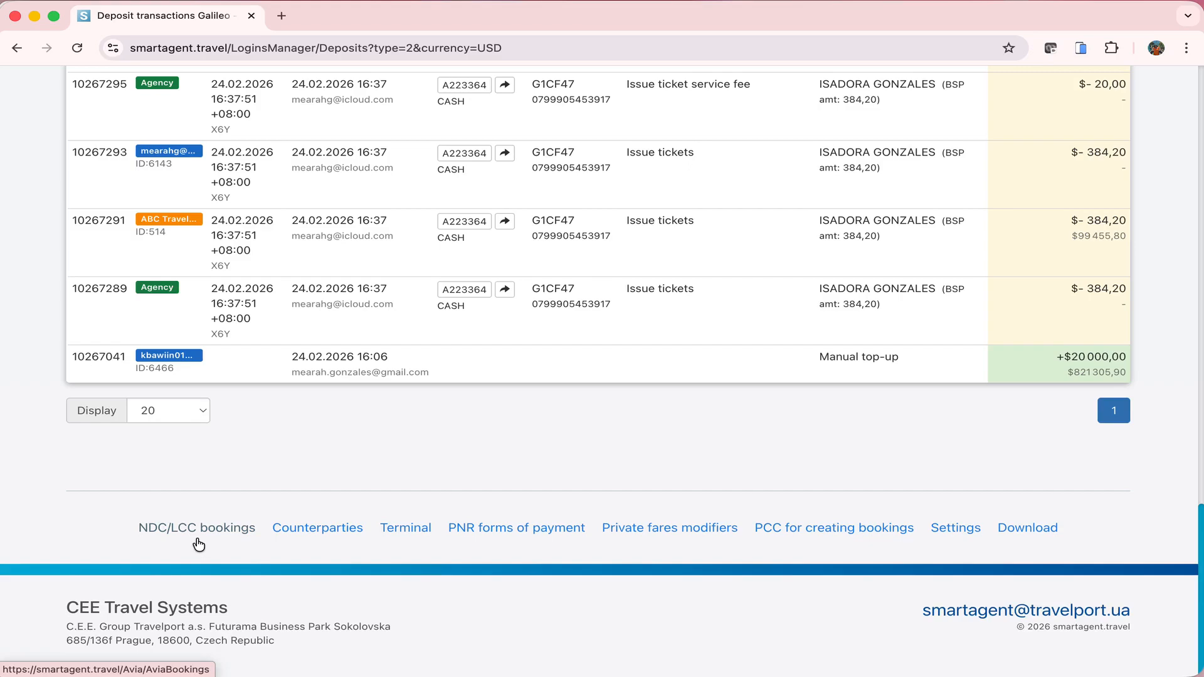
scroll(198, 544, "up", 20)
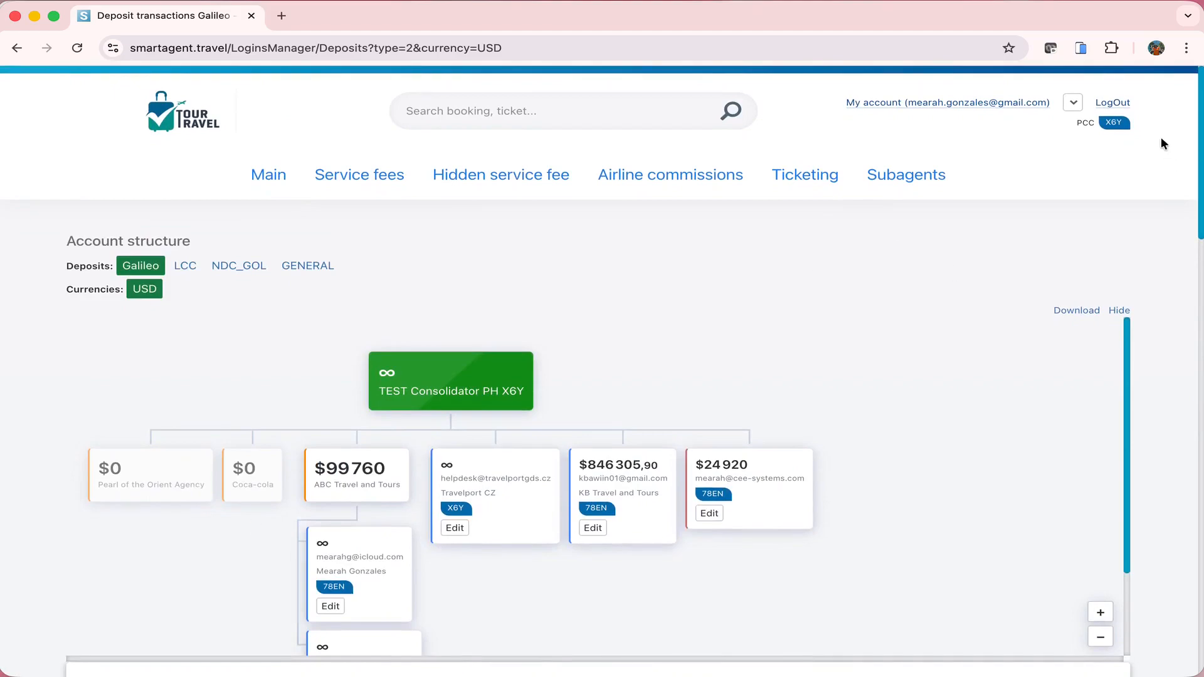
left_click(1120, 102)
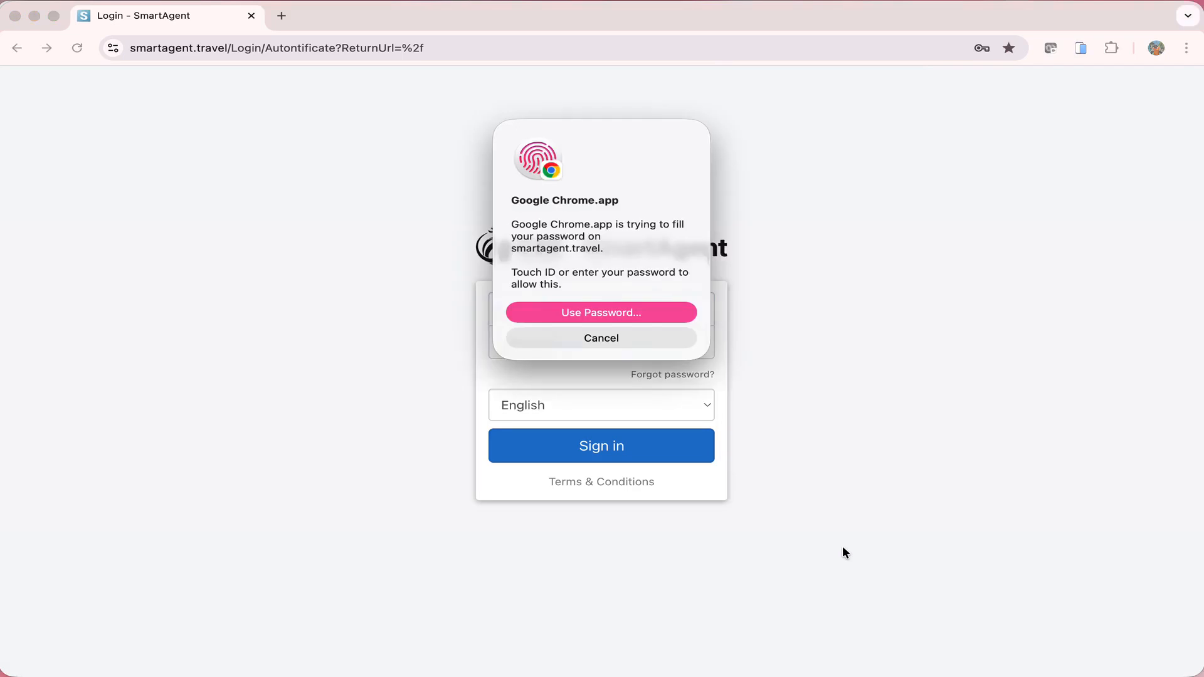
Sign in as the subagent using the browser's saved password
key("Return")
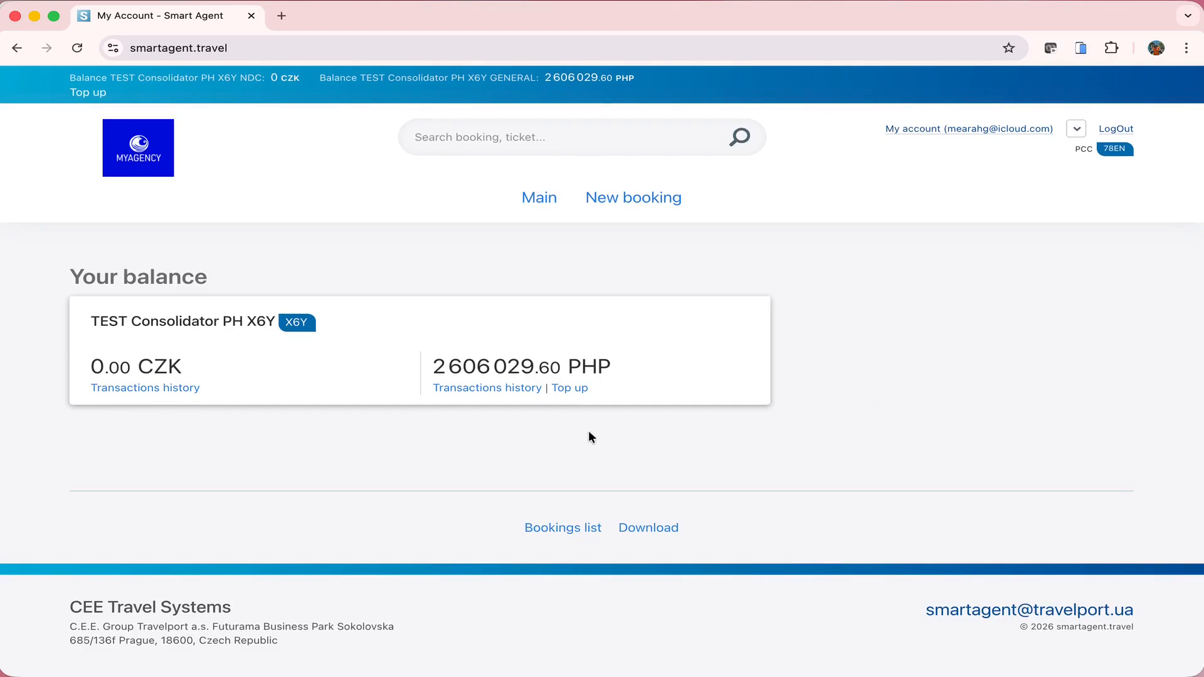
Open the PHP balance's Transactions history and scroll through the ticket, void and fee entries
left_click(506, 389)
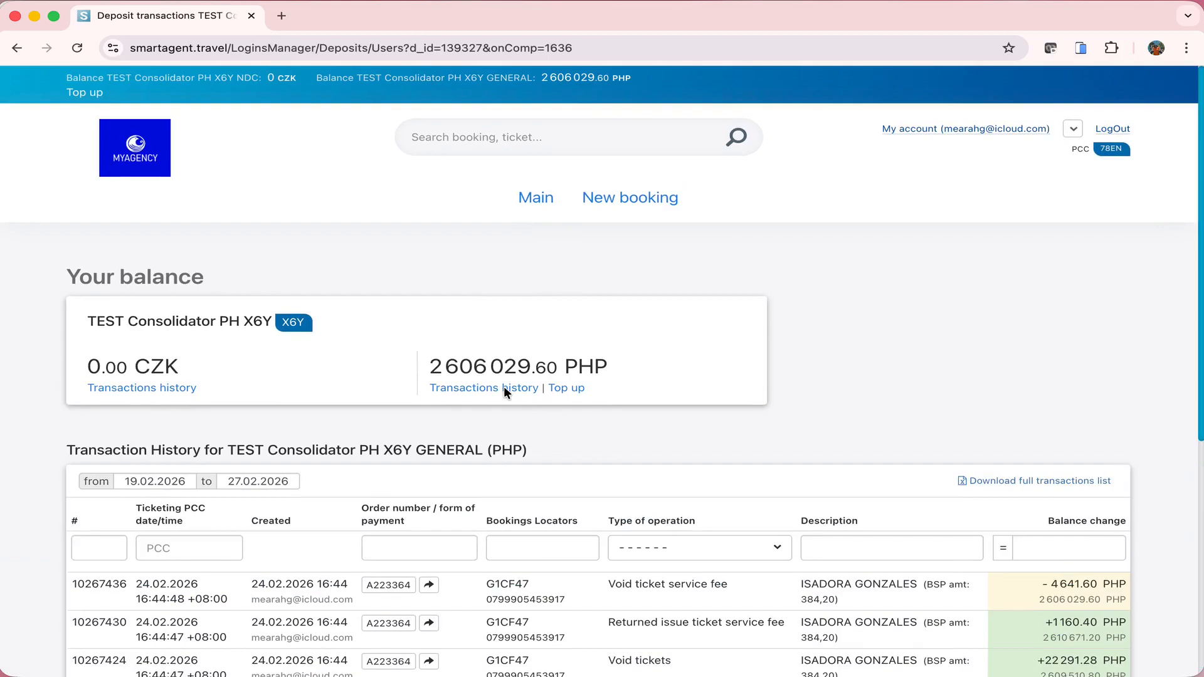
scroll(503, 387, "down", 5)
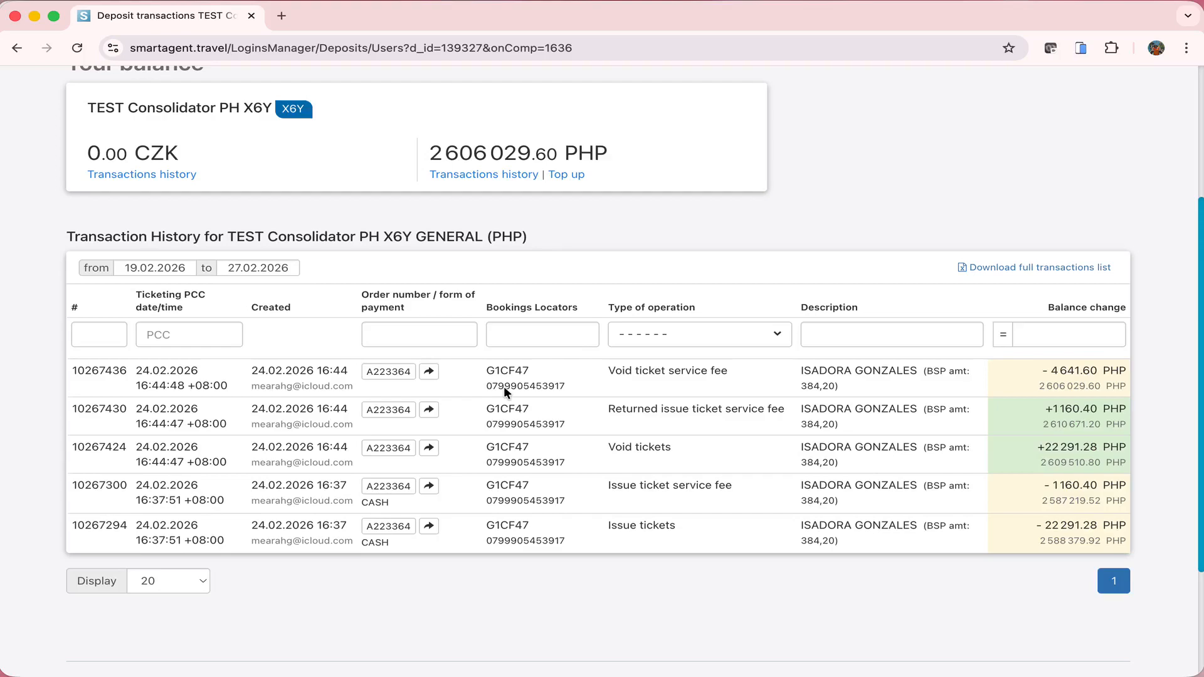
scroll(503, 387, "up", 4)
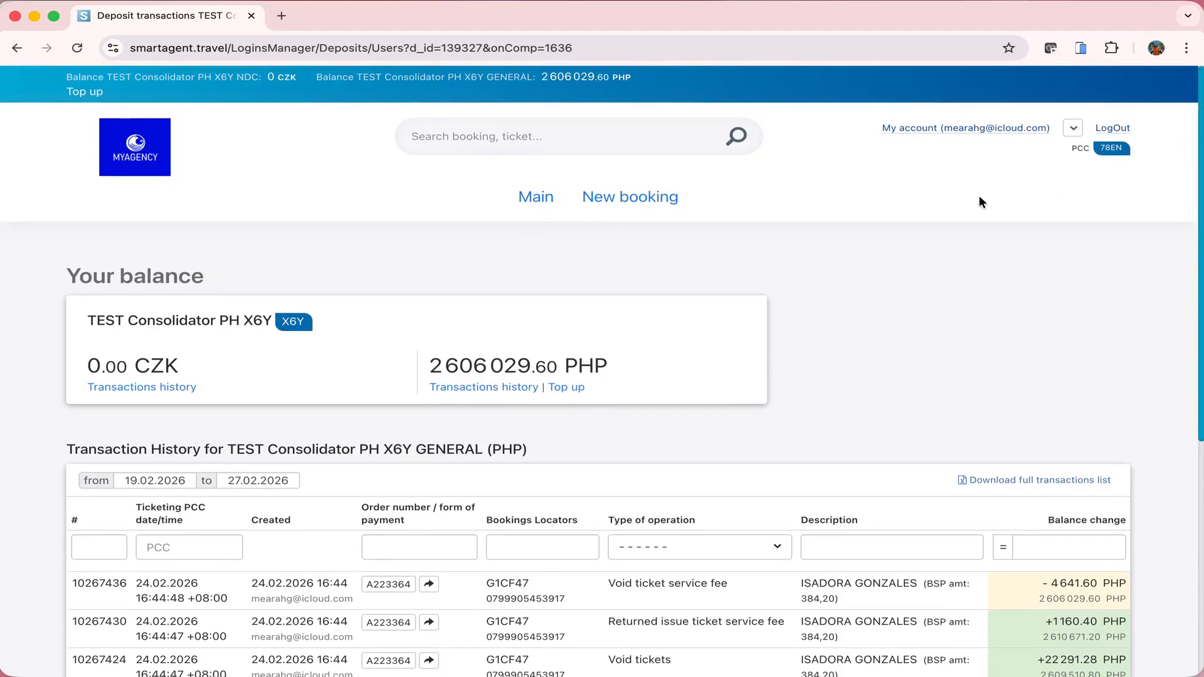
Open My account, review the My profile tab, then browse the Passengers list of 6 adults
left_click(962, 127)
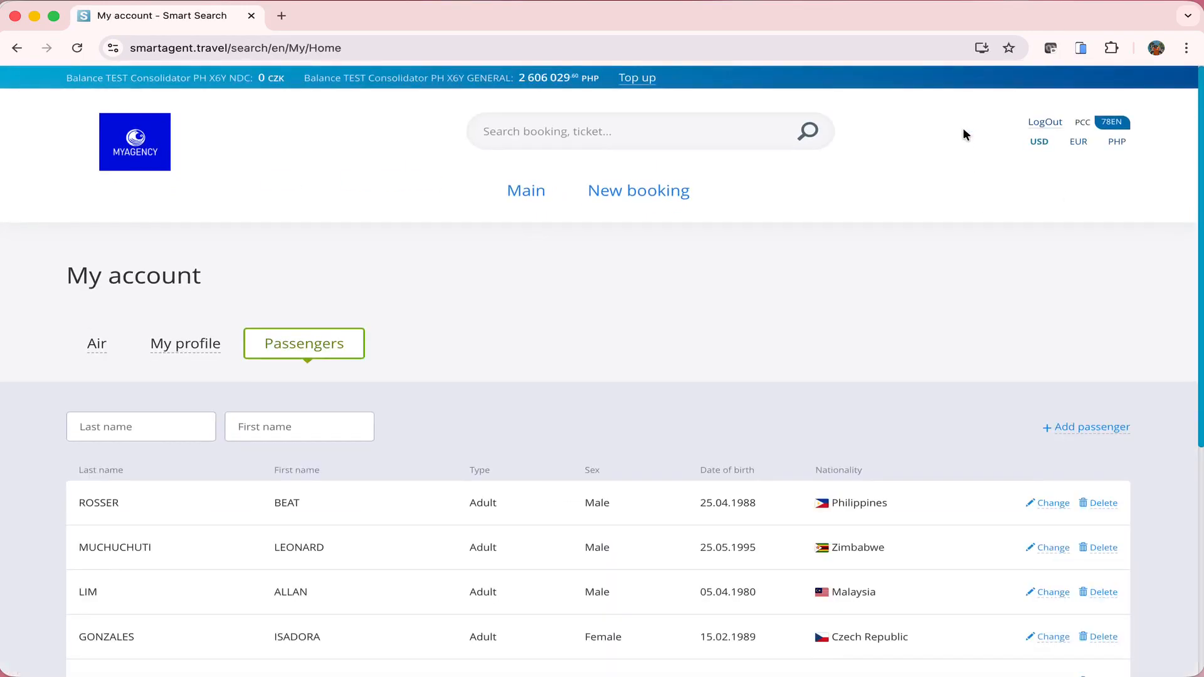
left_click(191, 346)
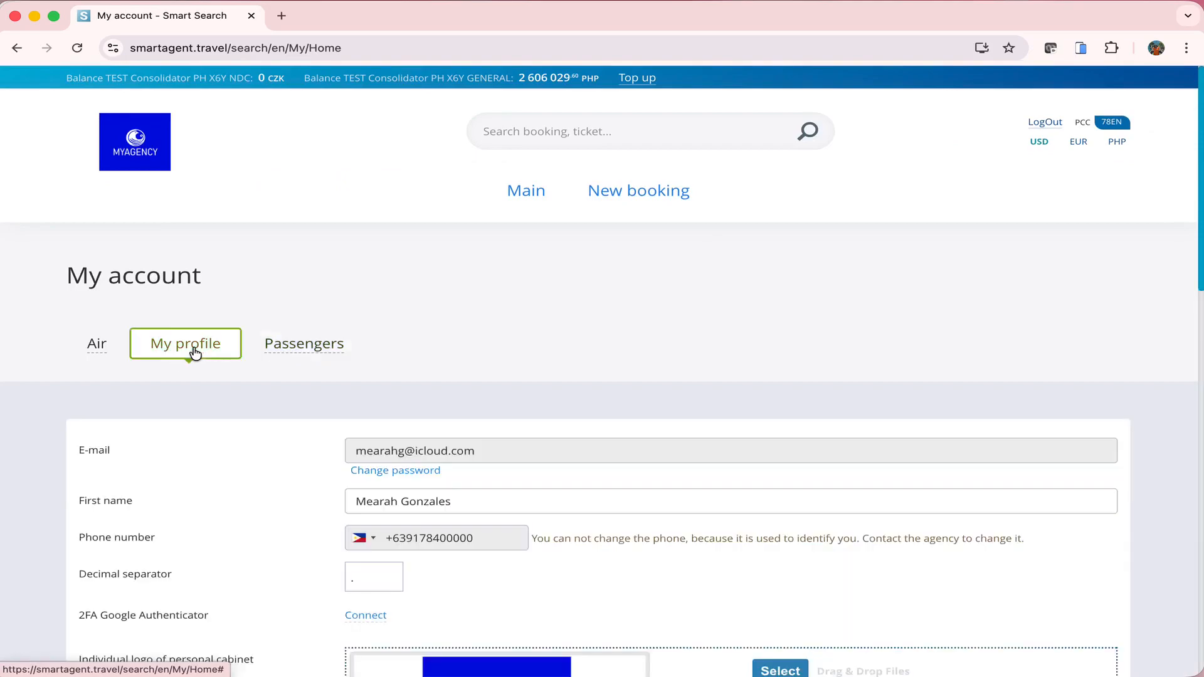
scroll(810, 298, "down", 4)
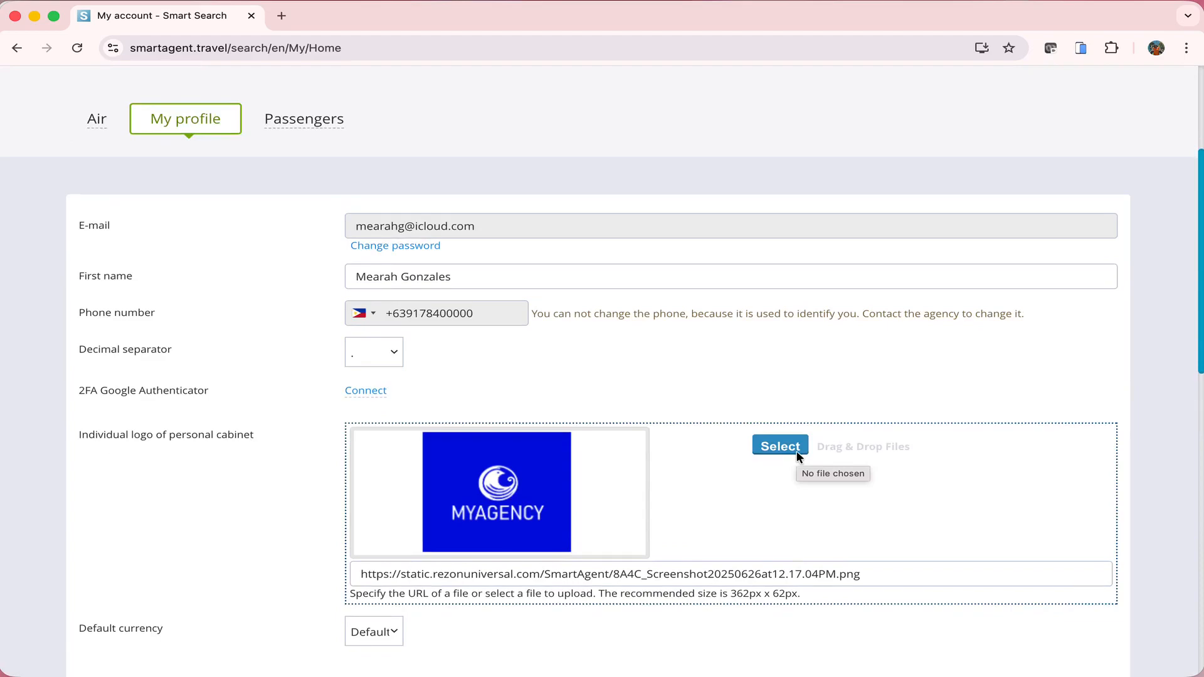
scroll(796, 450, "up", 4)
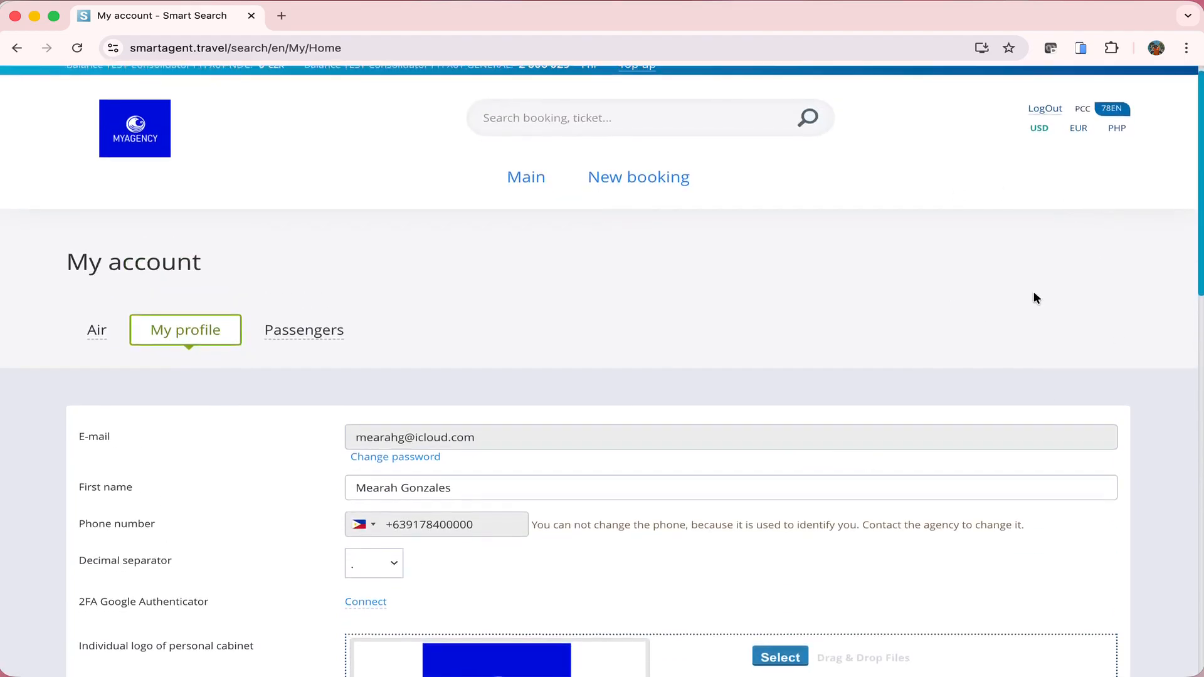
left_click(279, 336)
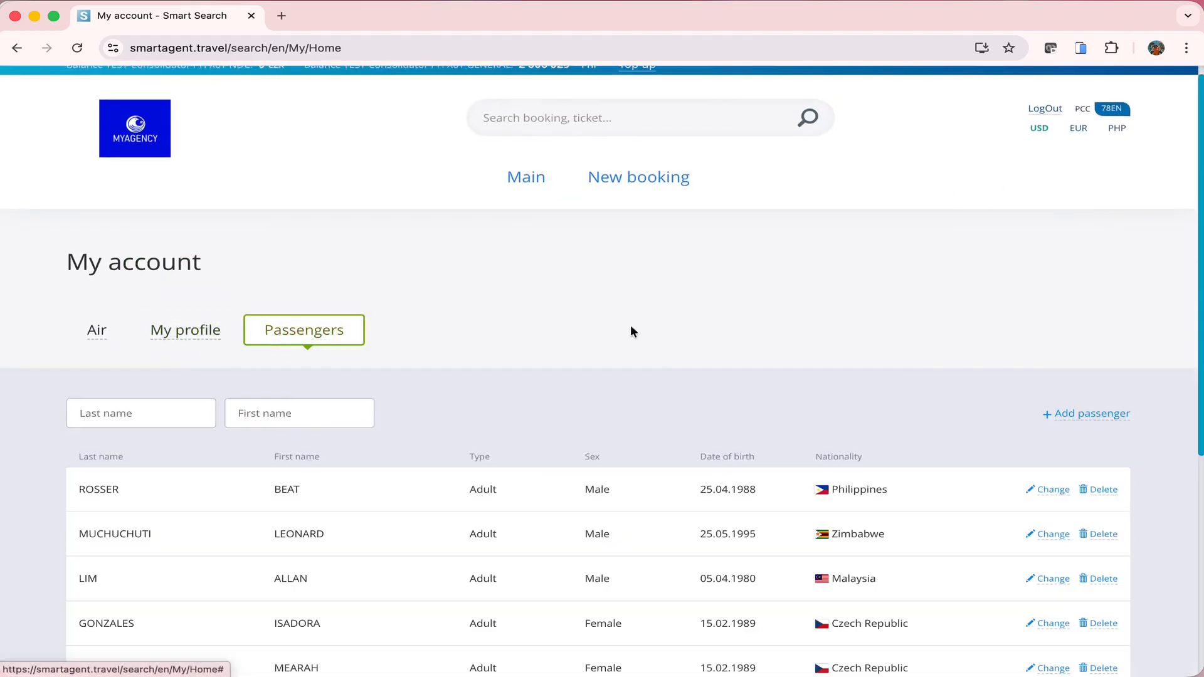
scroll(664, 330, "down", 3)
scroll(663, 327, "down", 1)
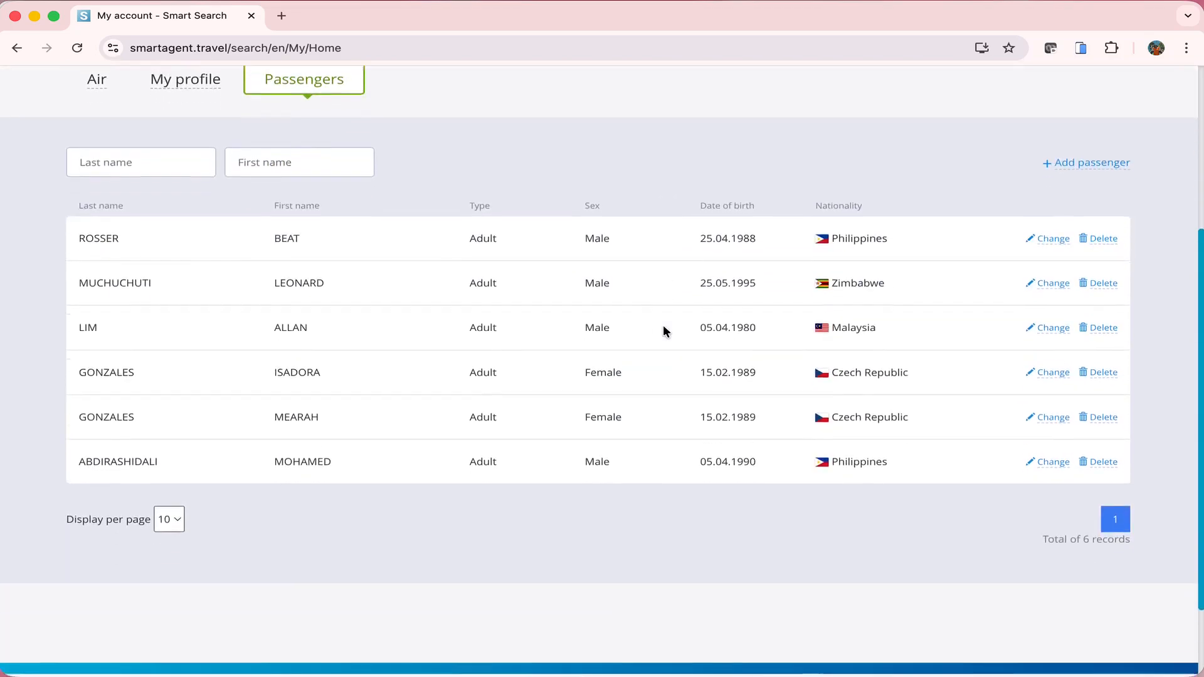
scroll(666, 331, "up", 1)
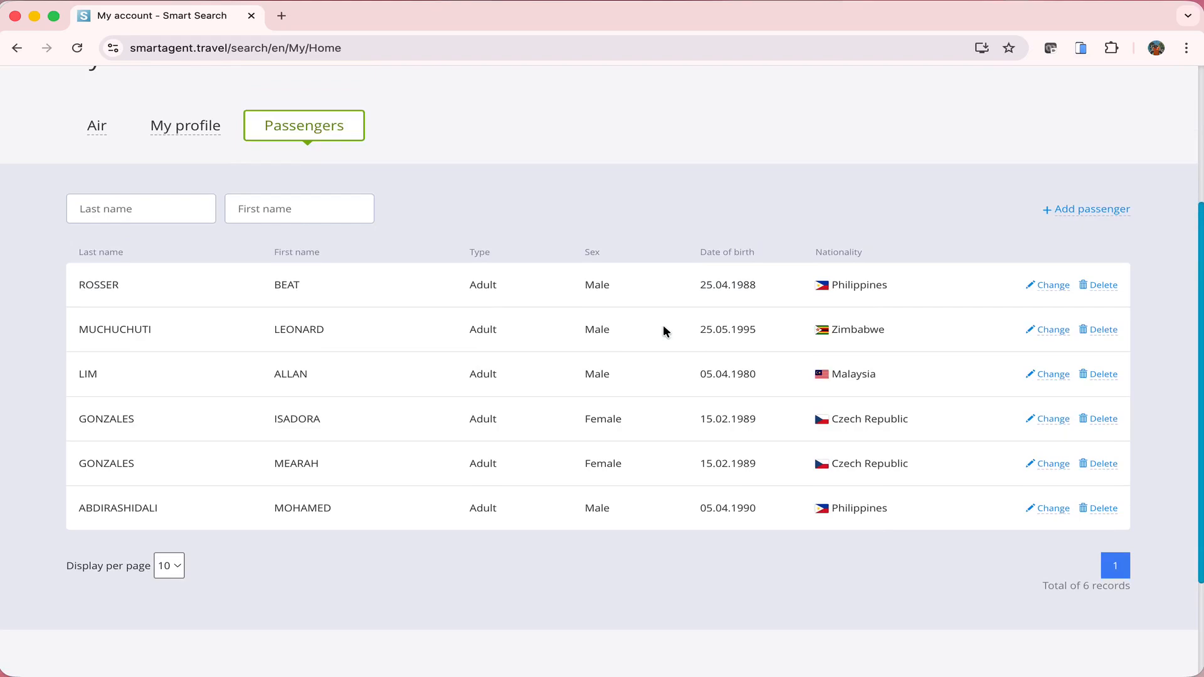
scroll(1090, 221, "down", 1)
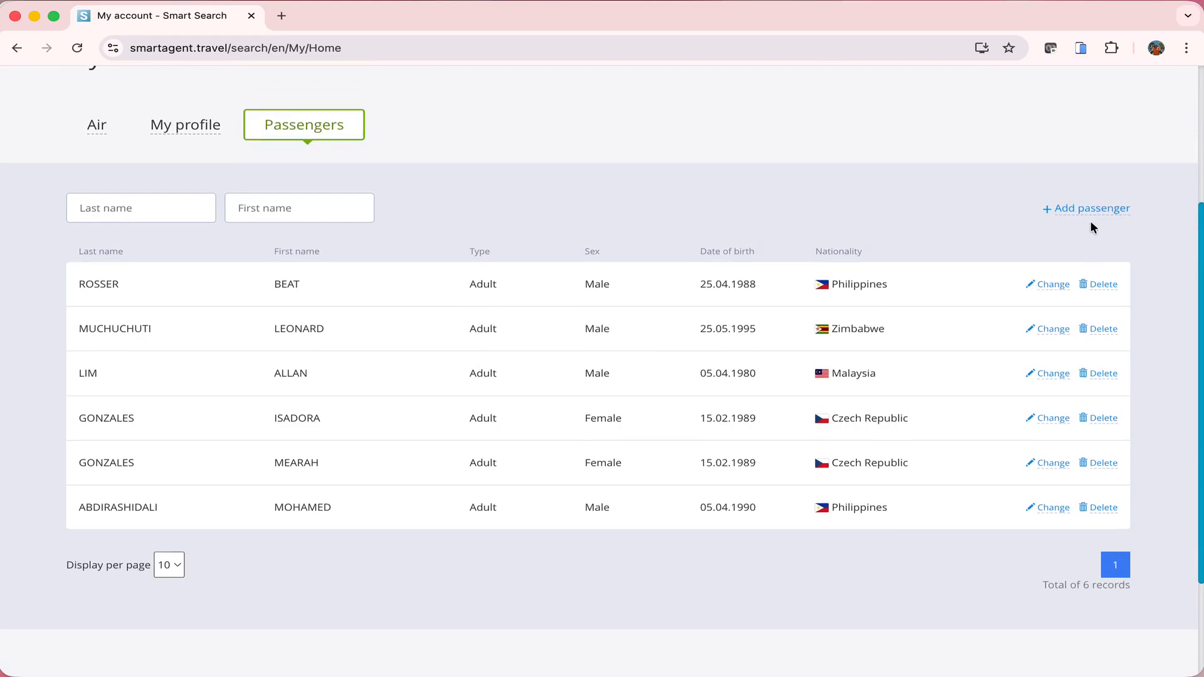
left_click(1089, 207)
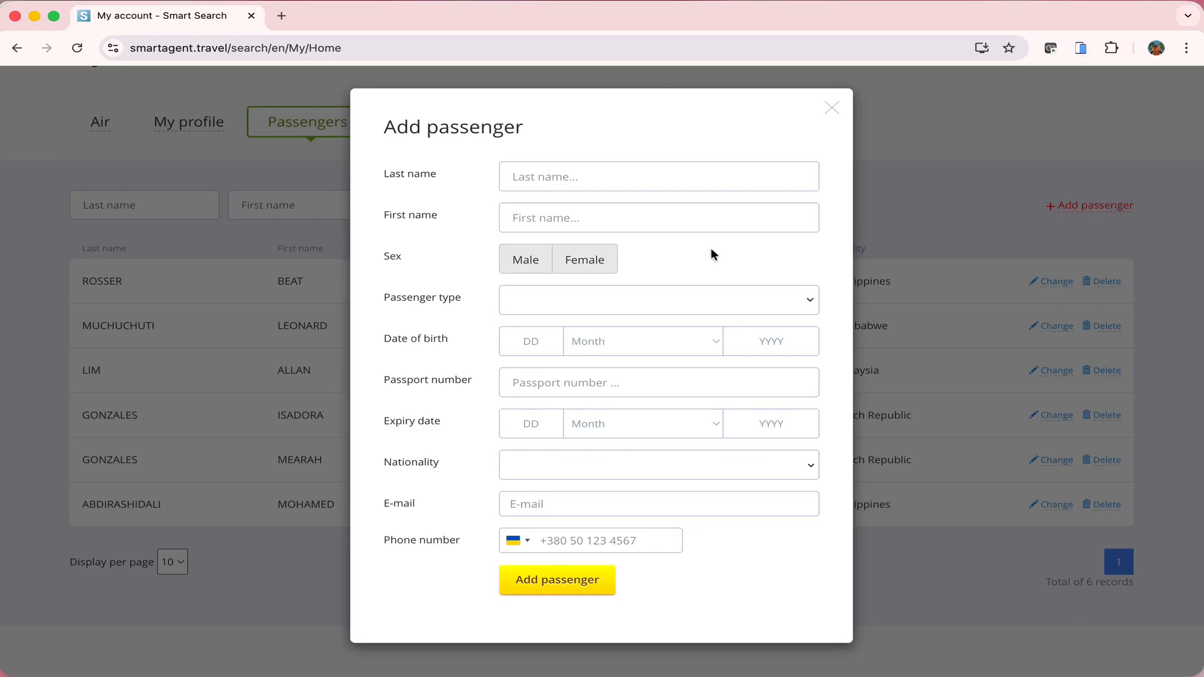
left_click(833, 109)
left_click(1043, 282)
scroll(1043, 287, "down", 3)
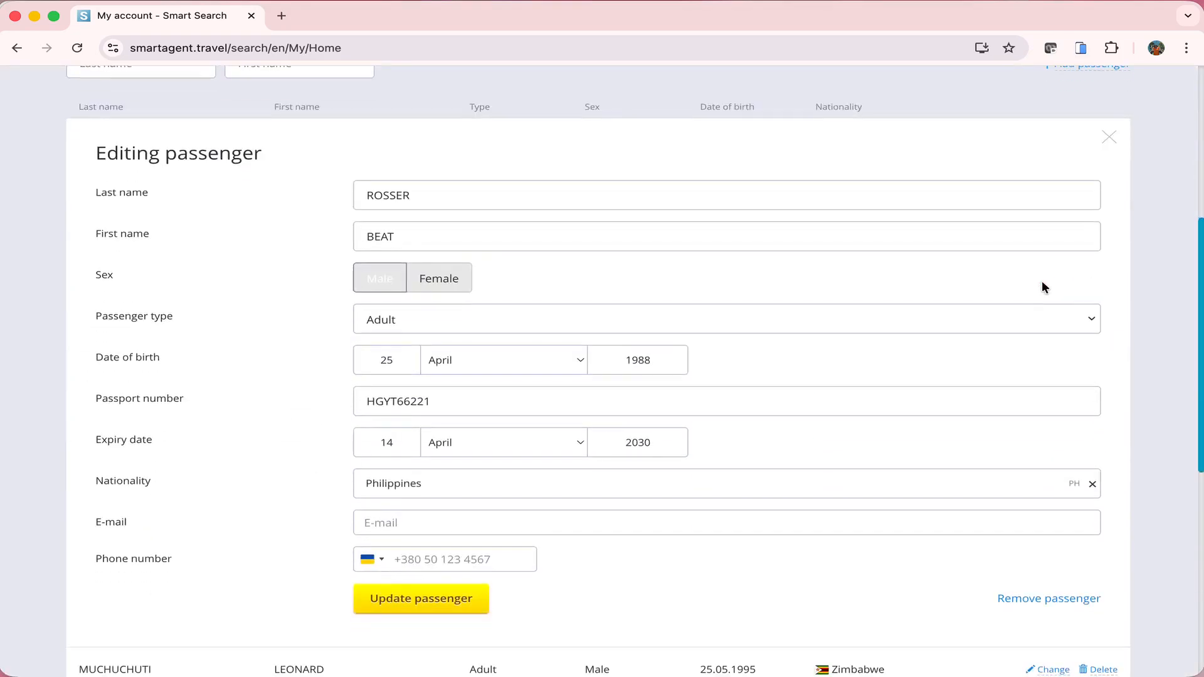
left_click(1109, 138)
left_click(1107, 140)
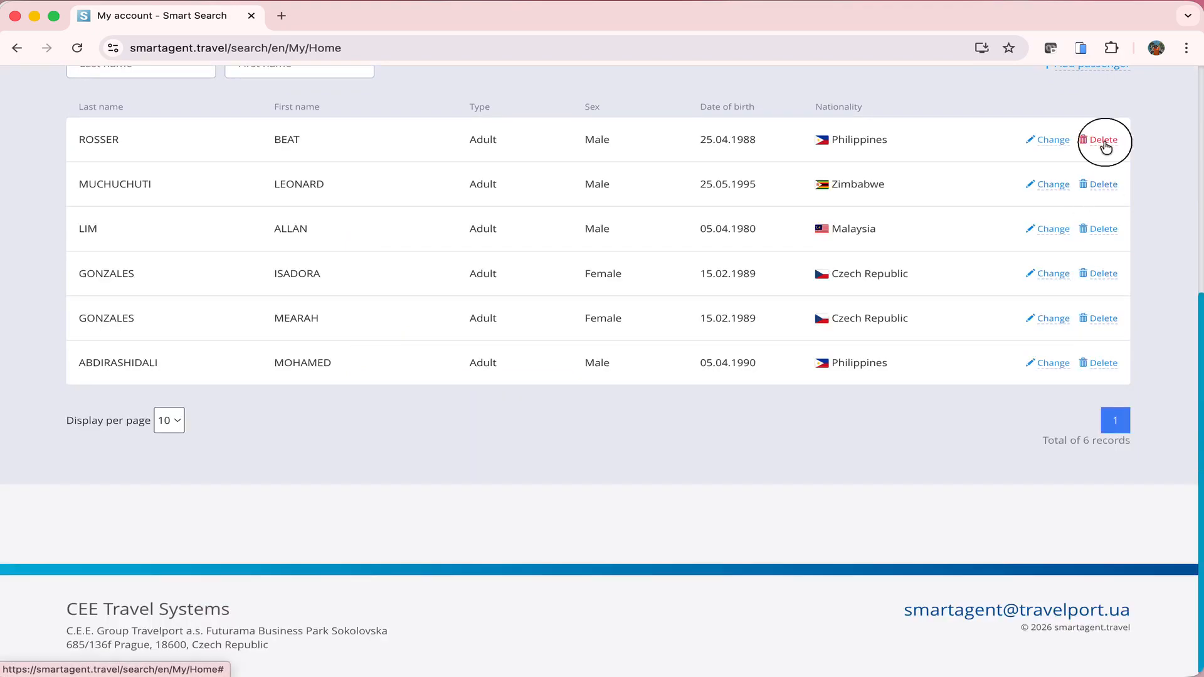
left_click(690, 149)
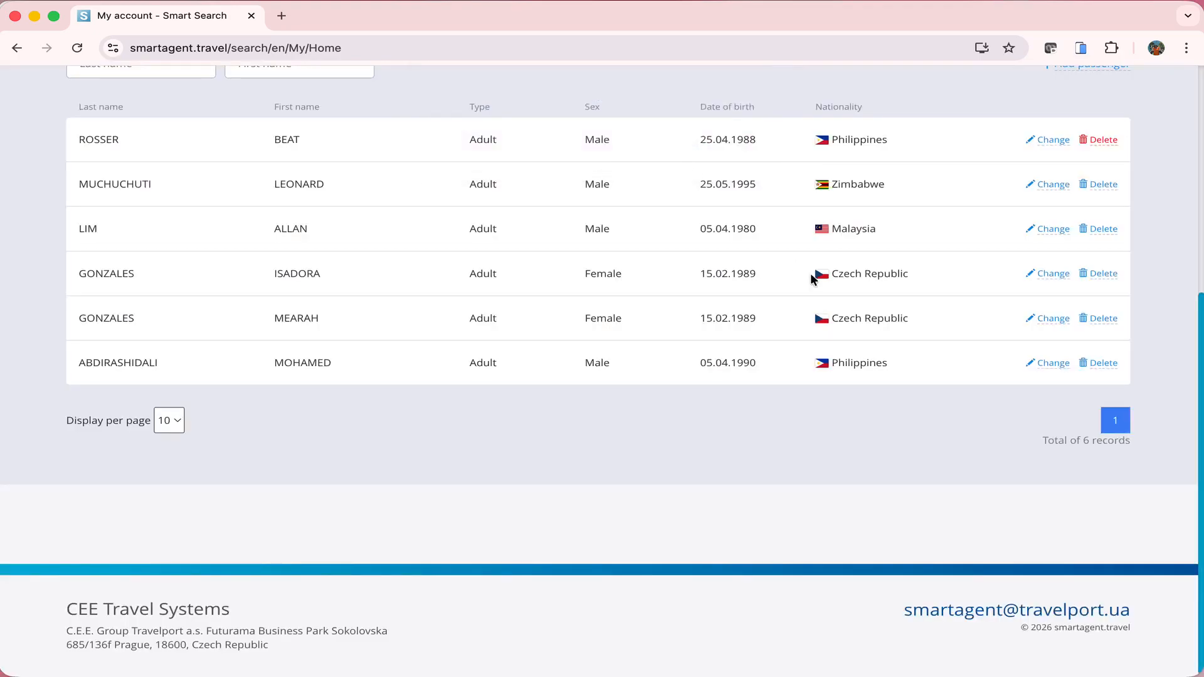
scroll(810, 273, "up", 3)
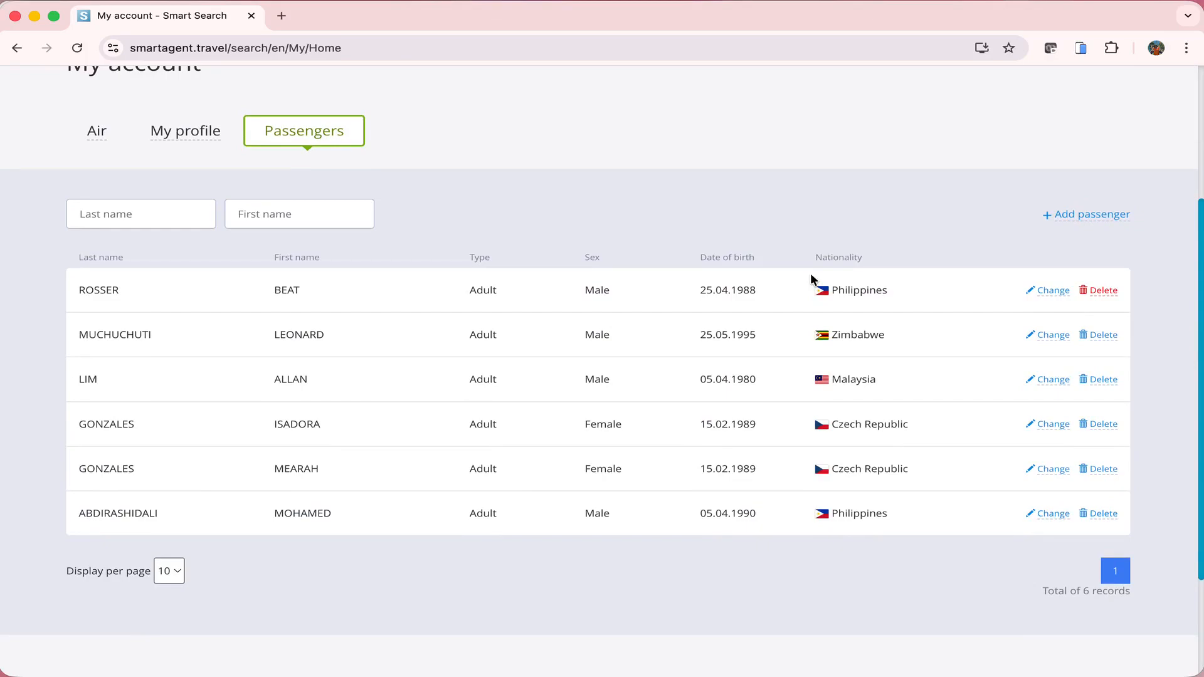
scroll(811, 278, "up", 2)
Open Orders — Flight tickets from the Air tab
left_click(96, 149)
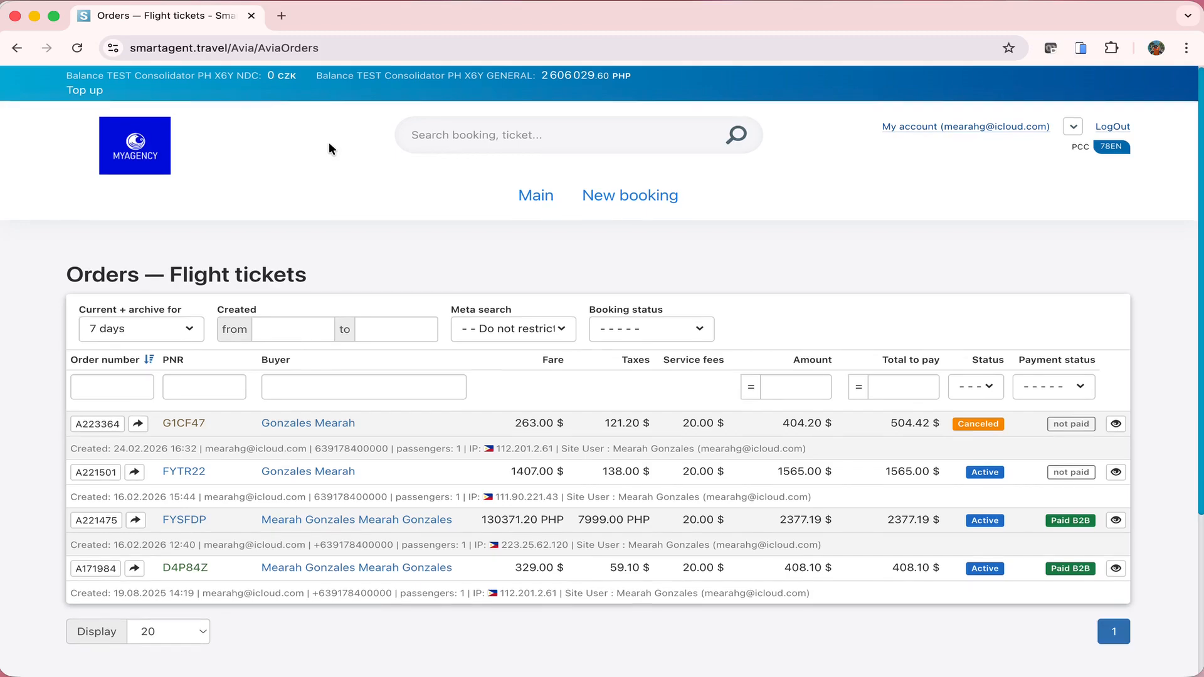
left_click(502, 136)
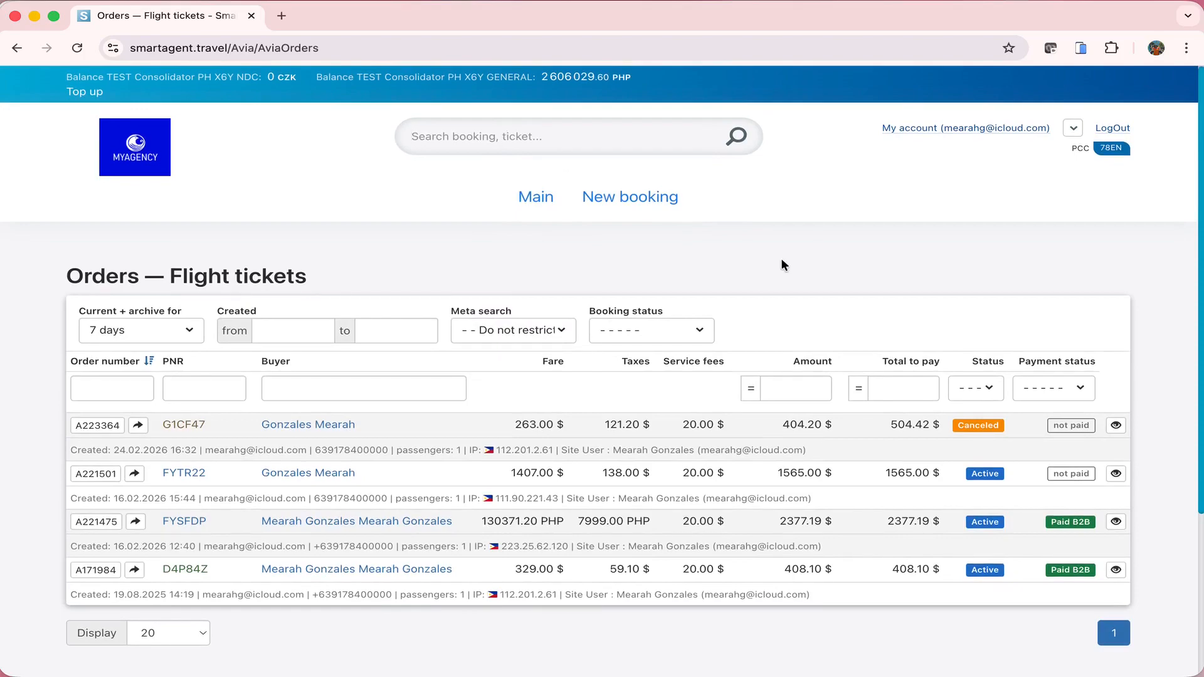
Open the New booking flight search and enter manila as the departure city
left_click(646, 197)
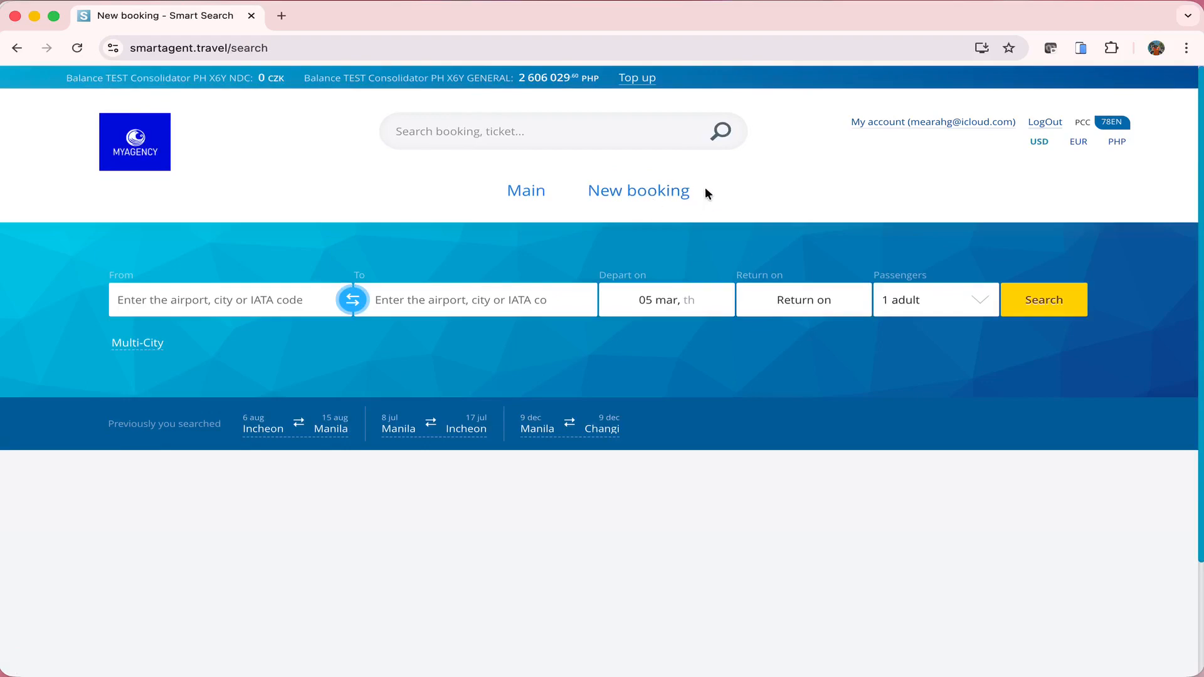
scroll(618, 203, "down", 2)
scroll(618, 204, "up", 2)
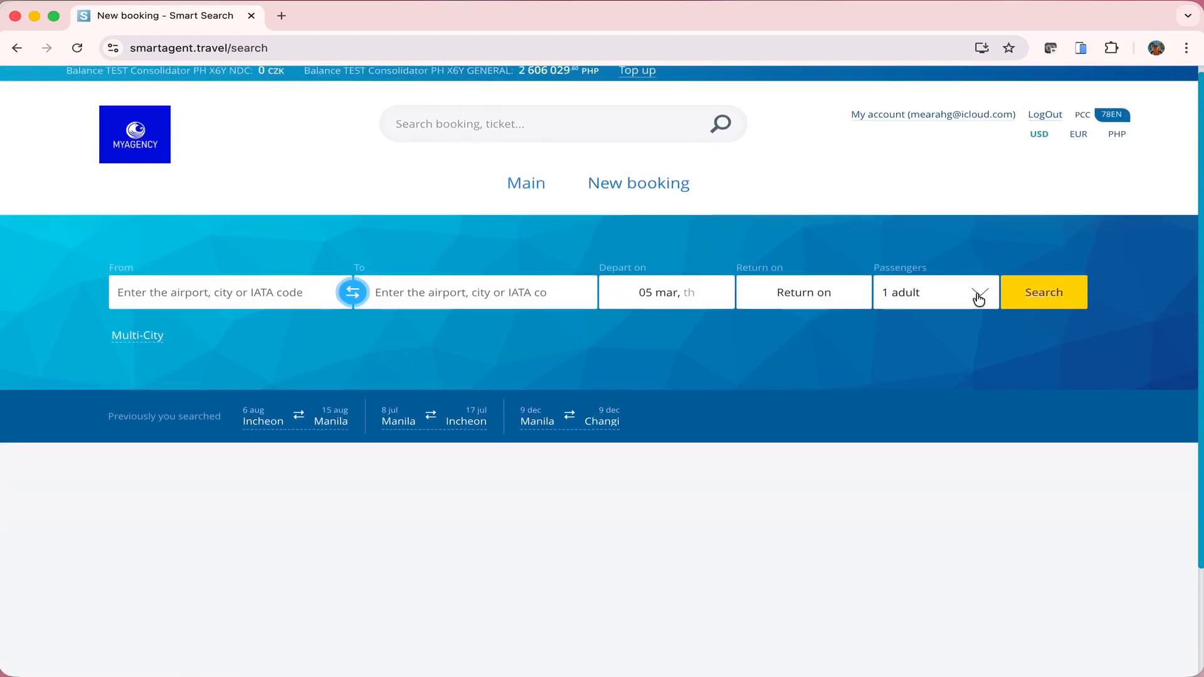
left_click(258, 288)
left_click(257, 287)
type("manila")
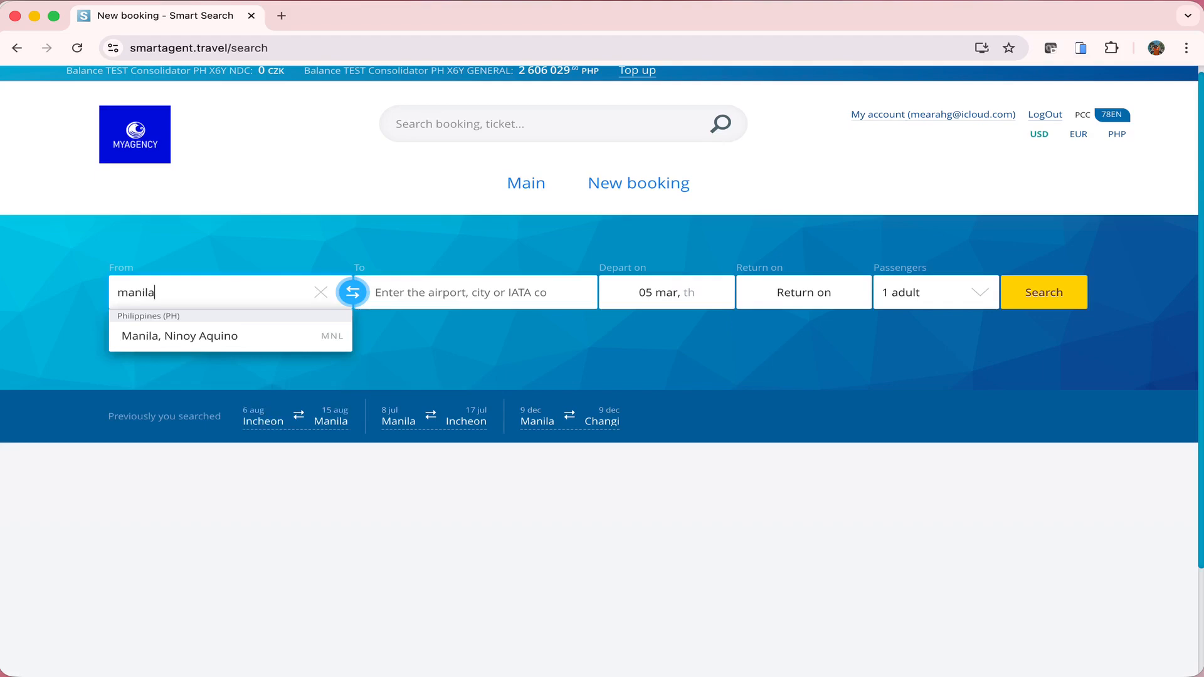
Replace it with south korea and choose Seoul (all airports) as the departure point
key("super+a")
type("s")
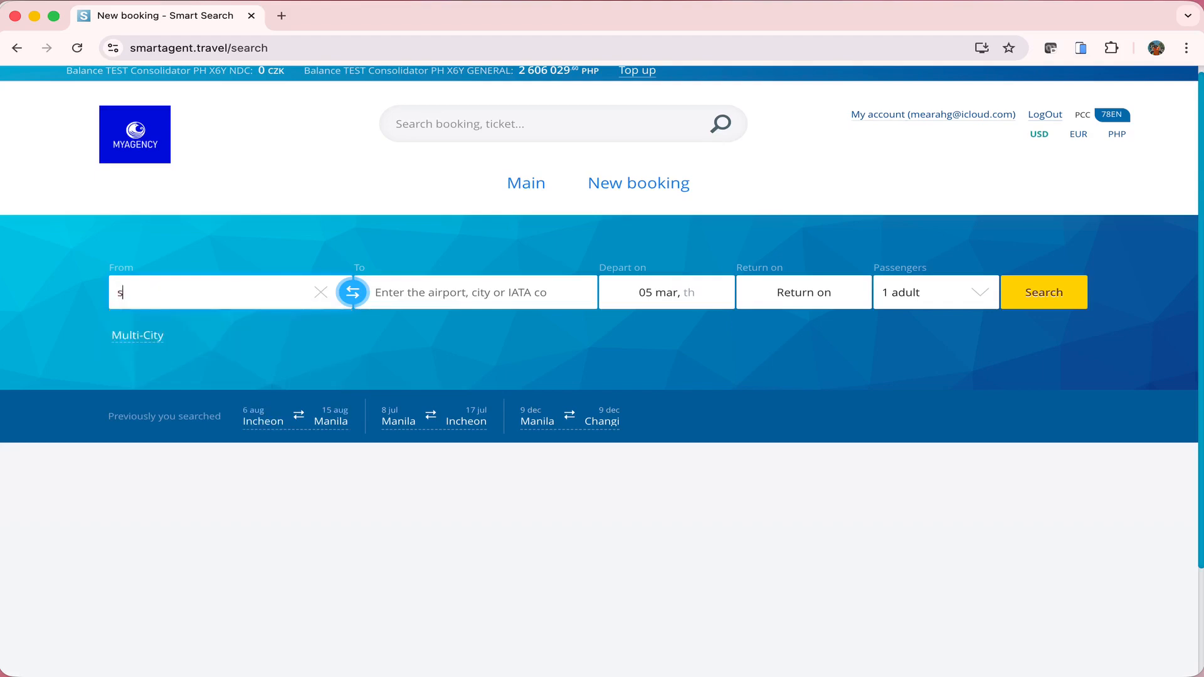
type("outh korea")
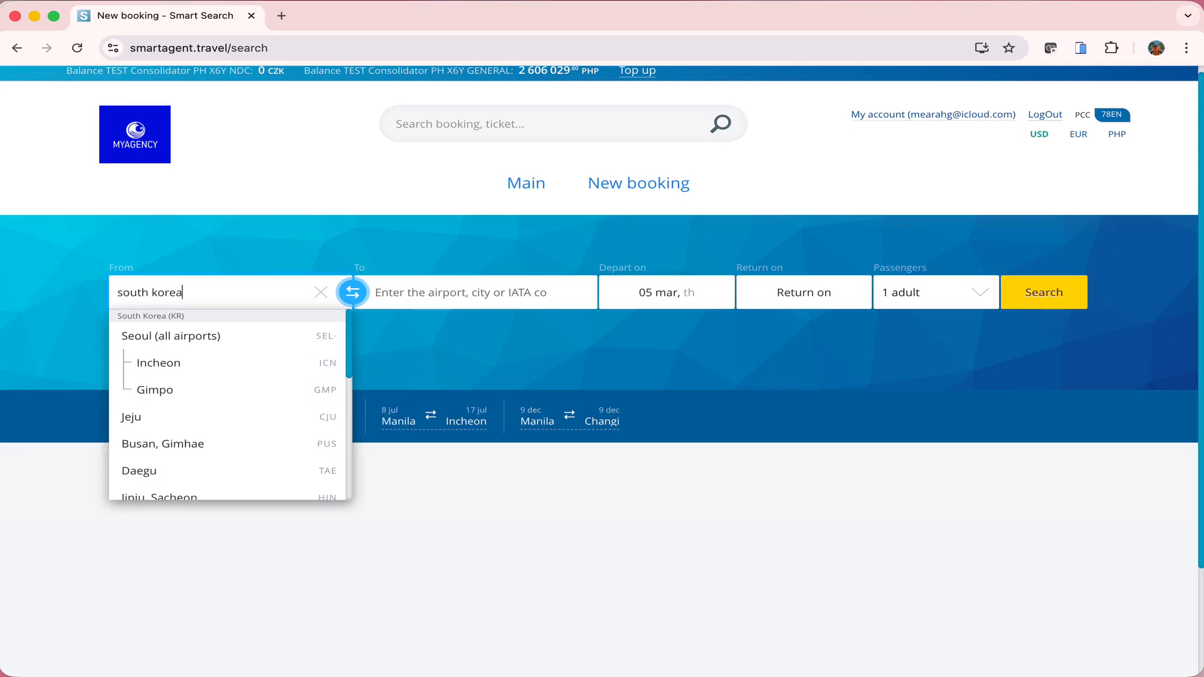
scroll(285, 355, "down", 5)
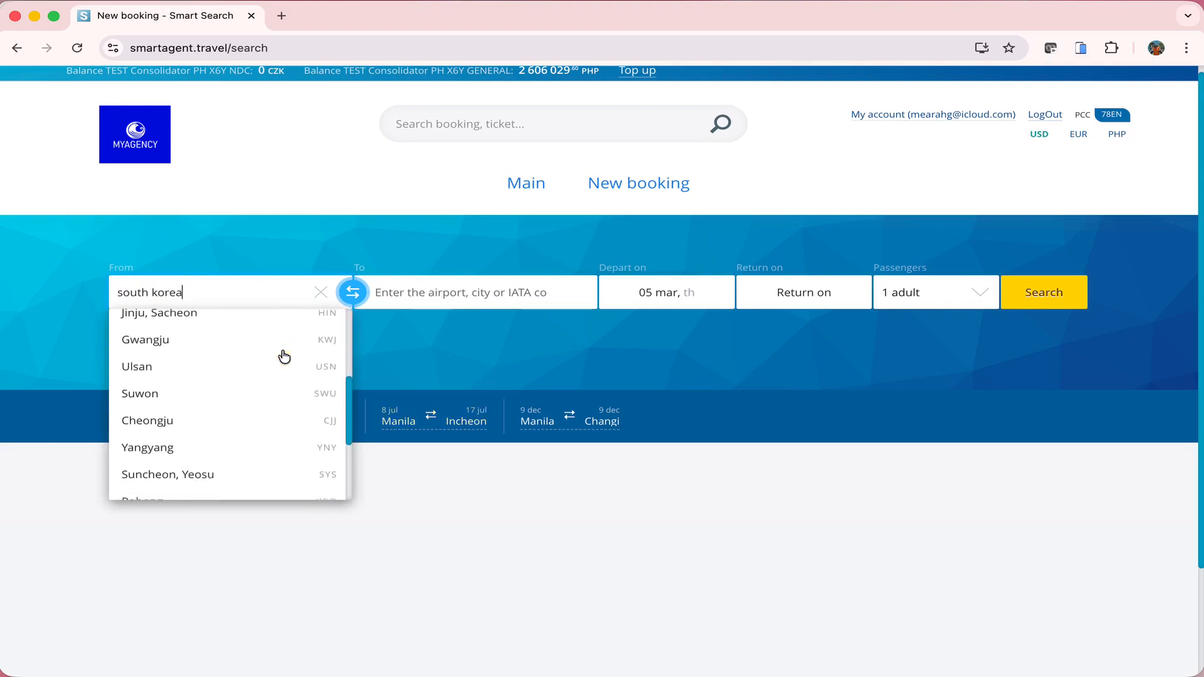
scroll(284, 356, "down", 3)
scroll(285, 356, "up", 5)
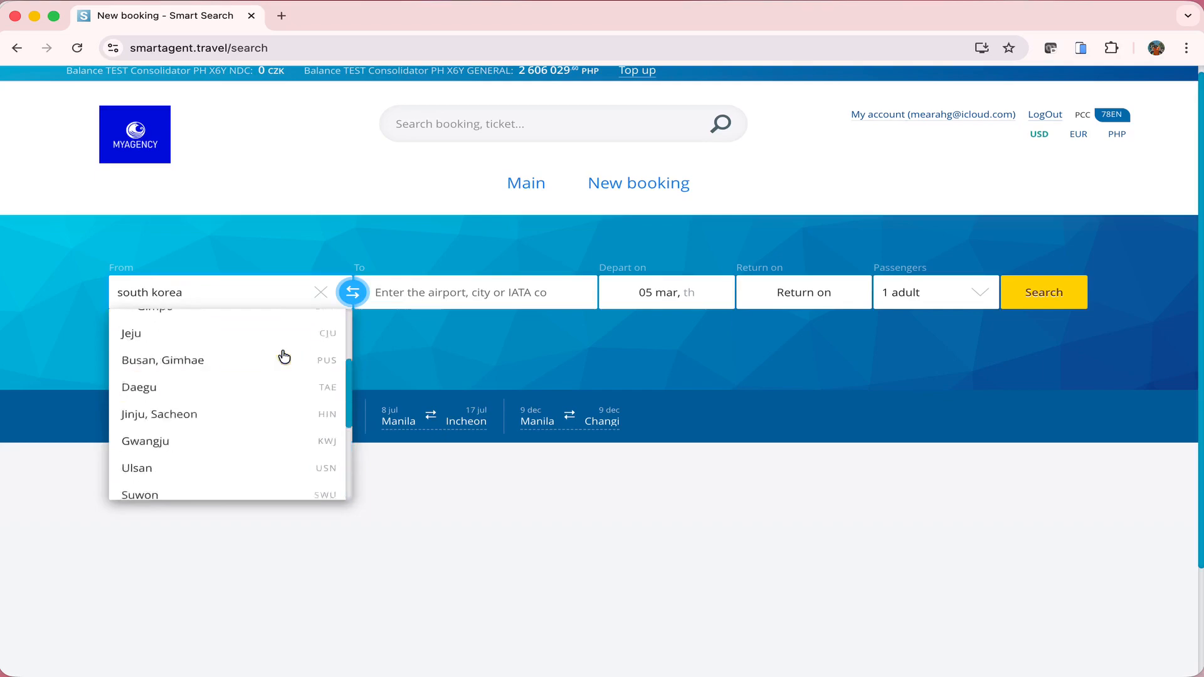
scroll(285, 356, "up", 2)
left_click(458, 342)
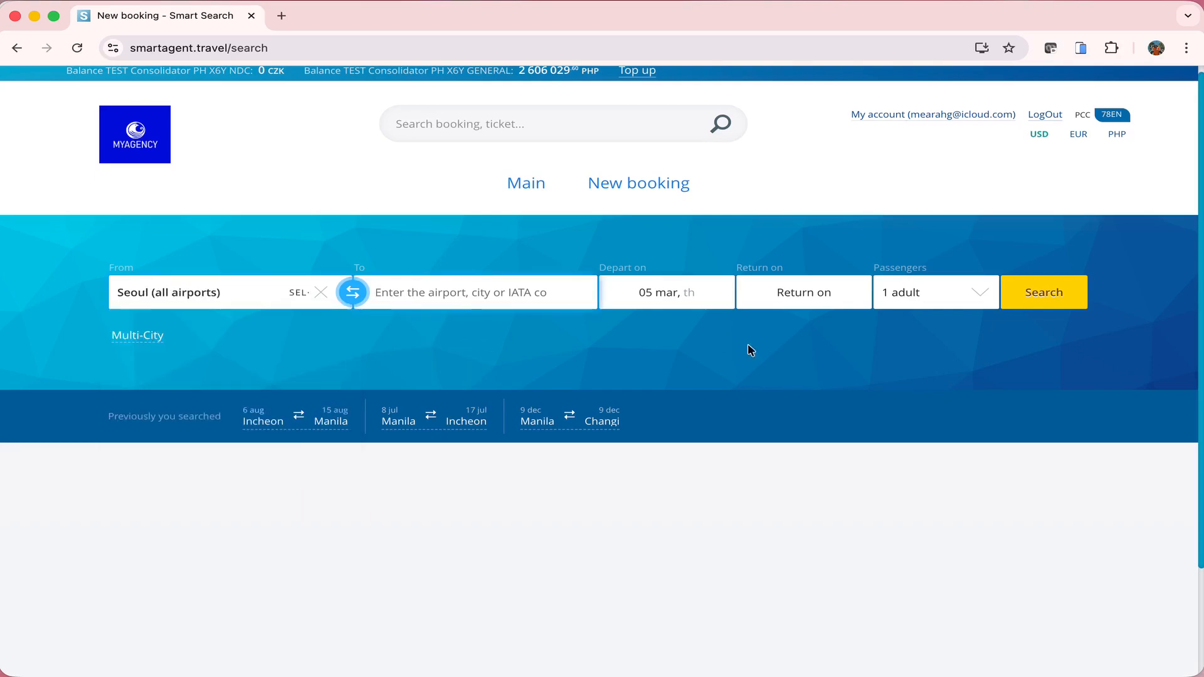
Leave the departure date at 05 March and switch to the multi-city layout
left_click(649, 295)
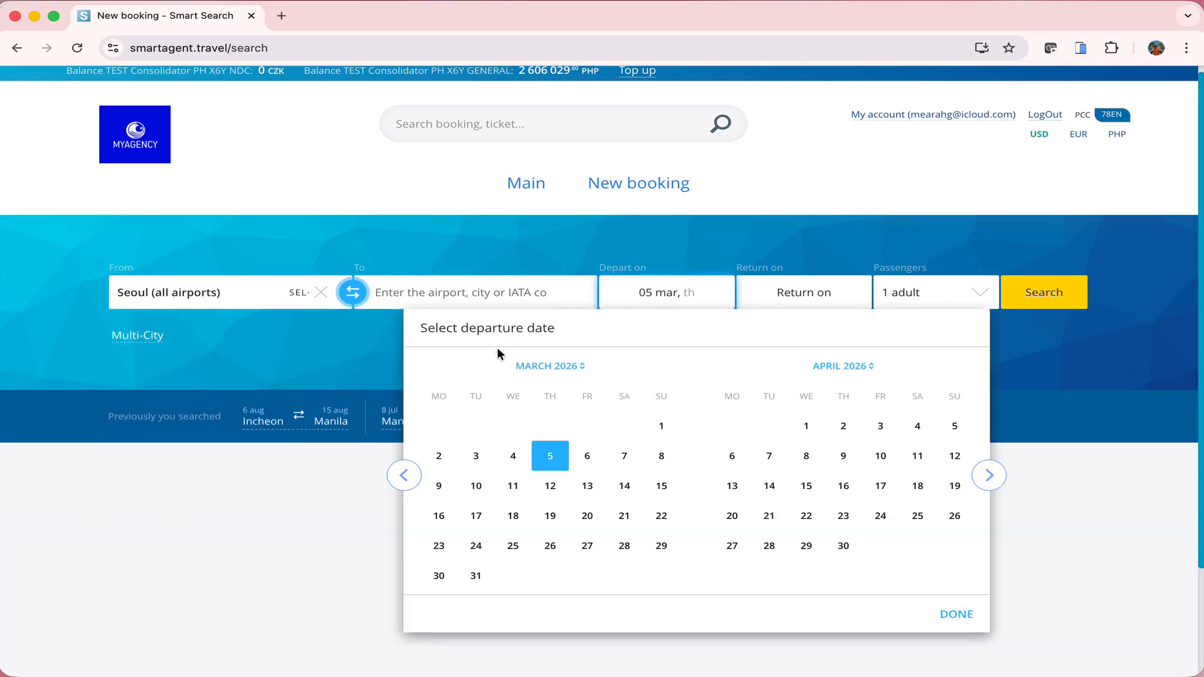
left_click(1097, 349)
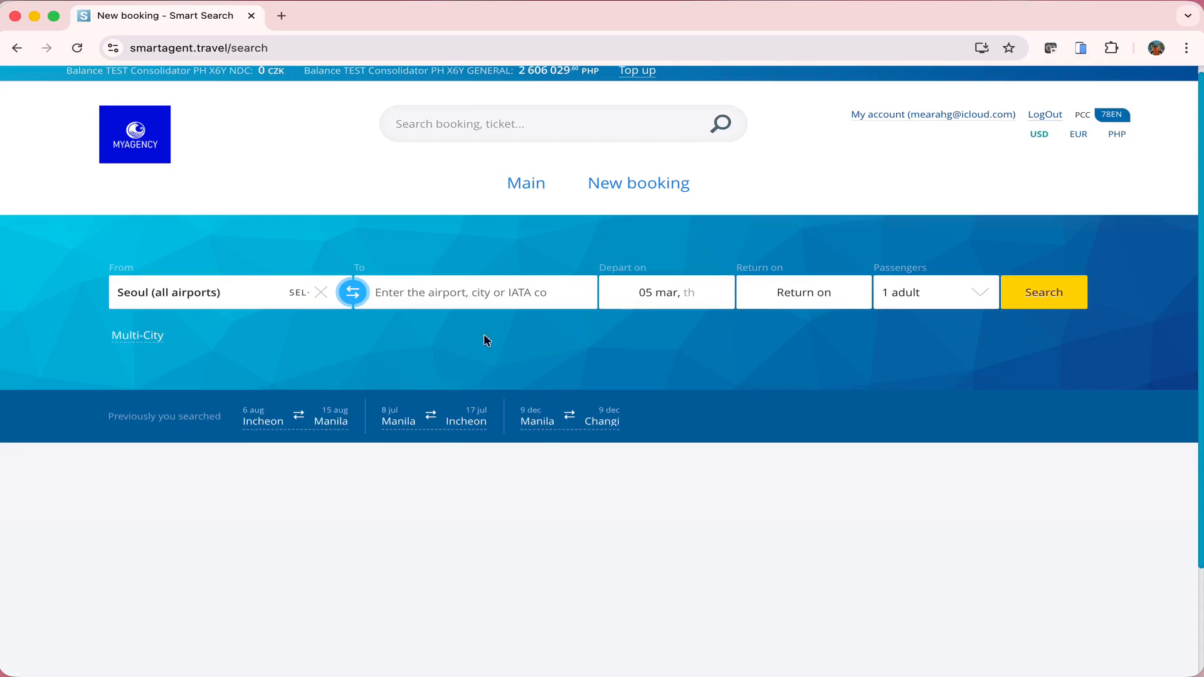
left_click(134, 336)
Add a third and fourth leg, remove them, and return to the simple route
left_click(584, 414)
left_click(589, 496)
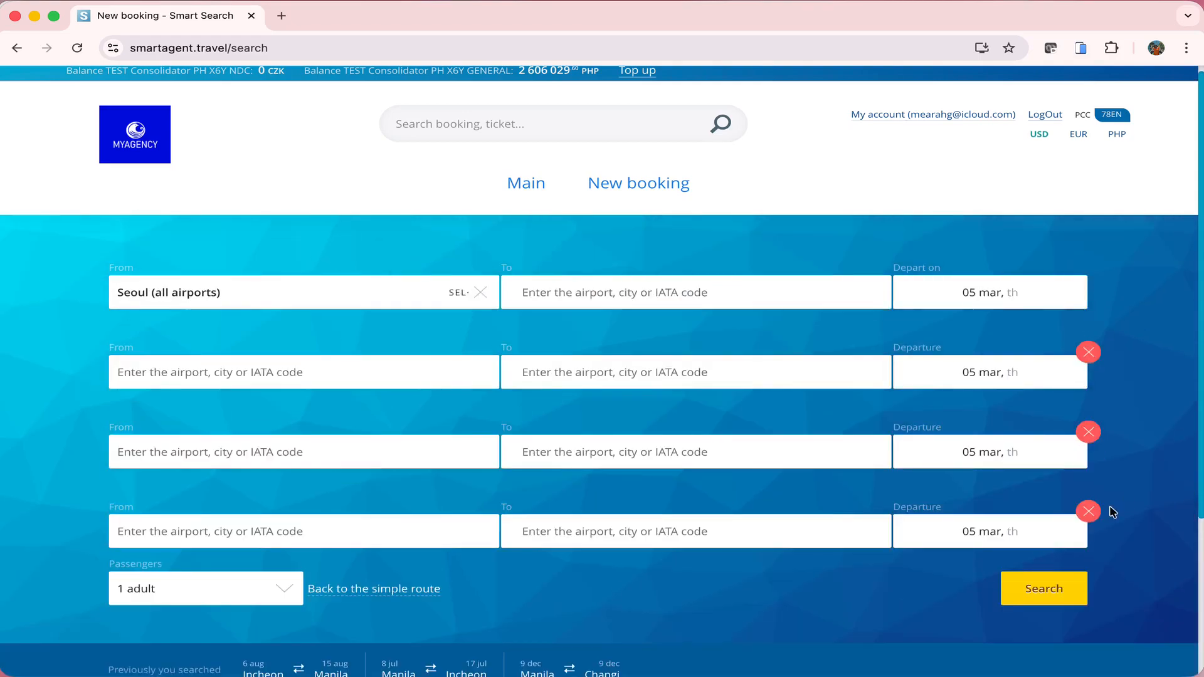
left_click(1089, 512)
left_click(1088, 433)
left_click(1088, 353)
Raise the passenger count to 9 adults
left_click(916, 296)
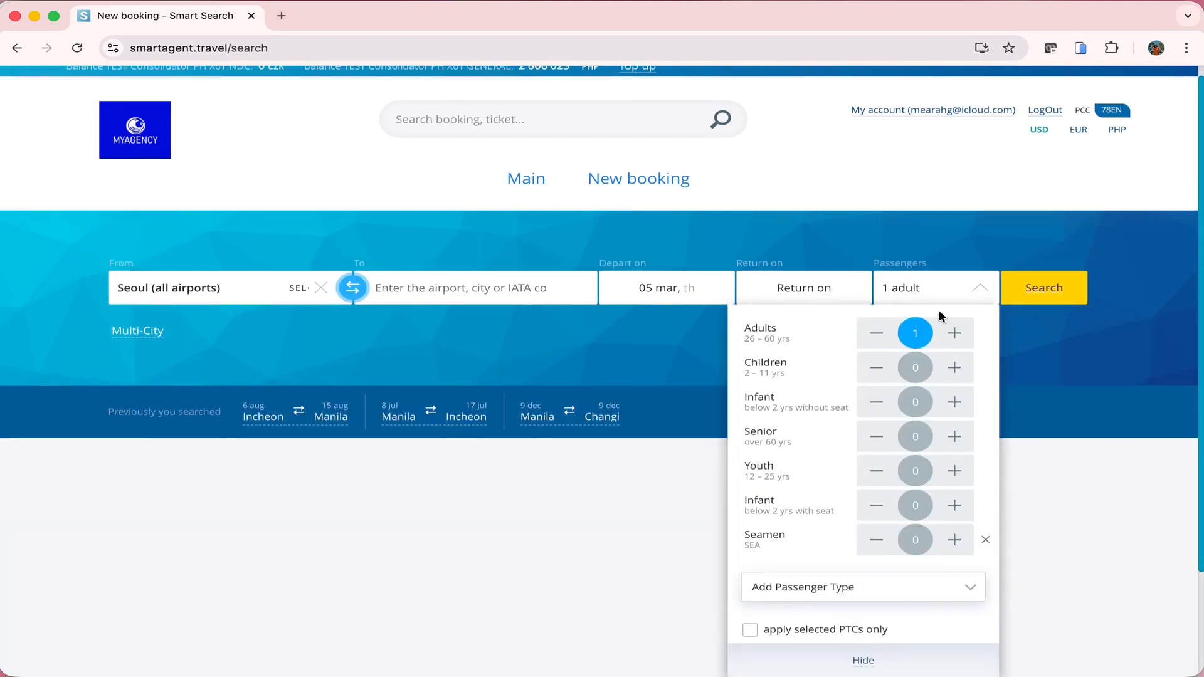
left_click(952, 333)
left_click(952, 333)
left_click(952, 333)
left_click(952, 333)
left_click(952, 333)
left_click(951, 333)
left_click(951, 333)
left_click(951, 333)
scroll(769, 341, "down", 2)
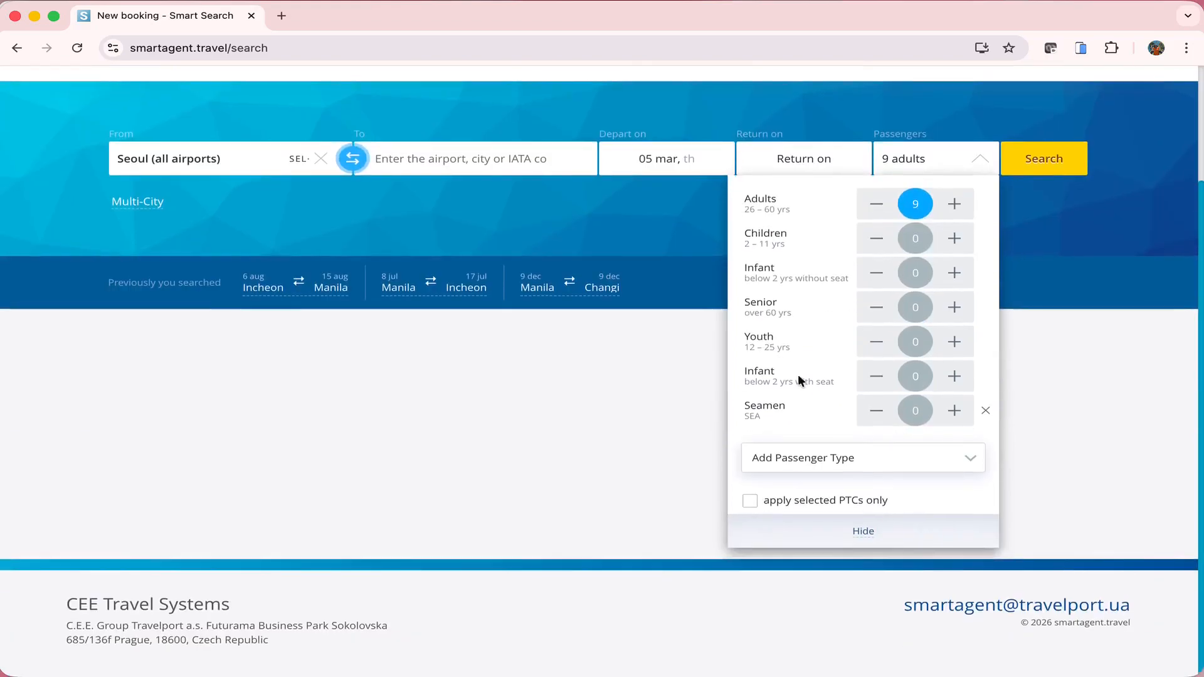
Browse the Add Passenger Type list of extra passenger types
left_click(868, 464)
scroll(871, 535, "down", 8)
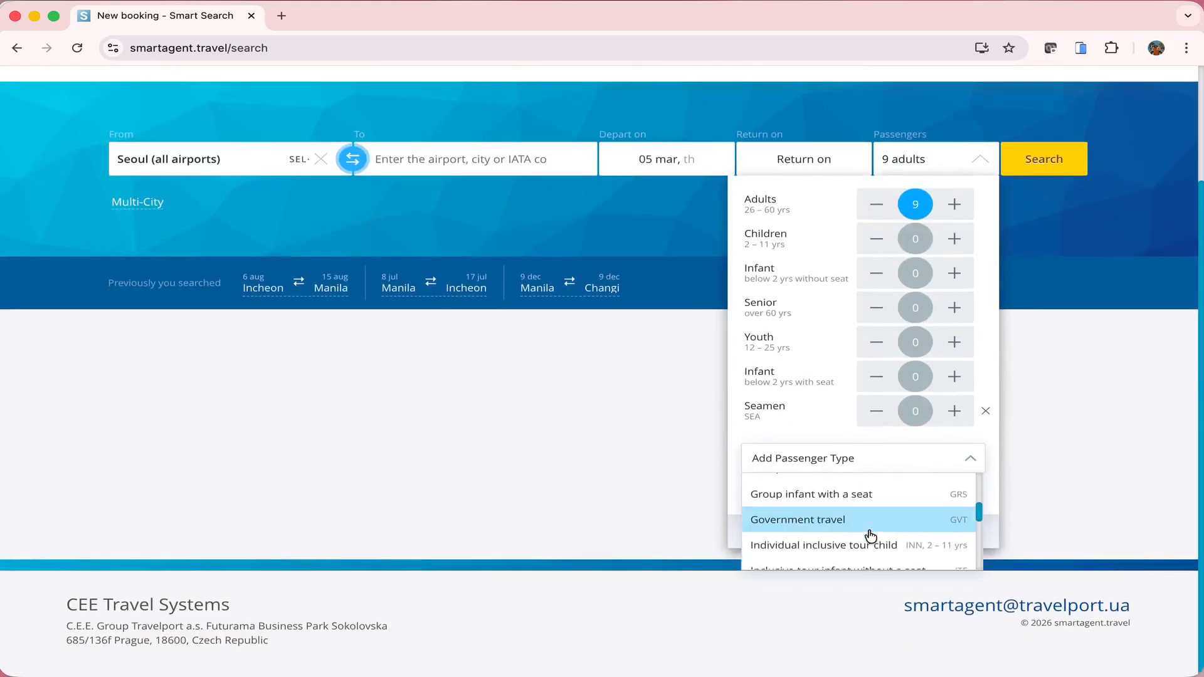
scroll(871, 535, "down", 7)
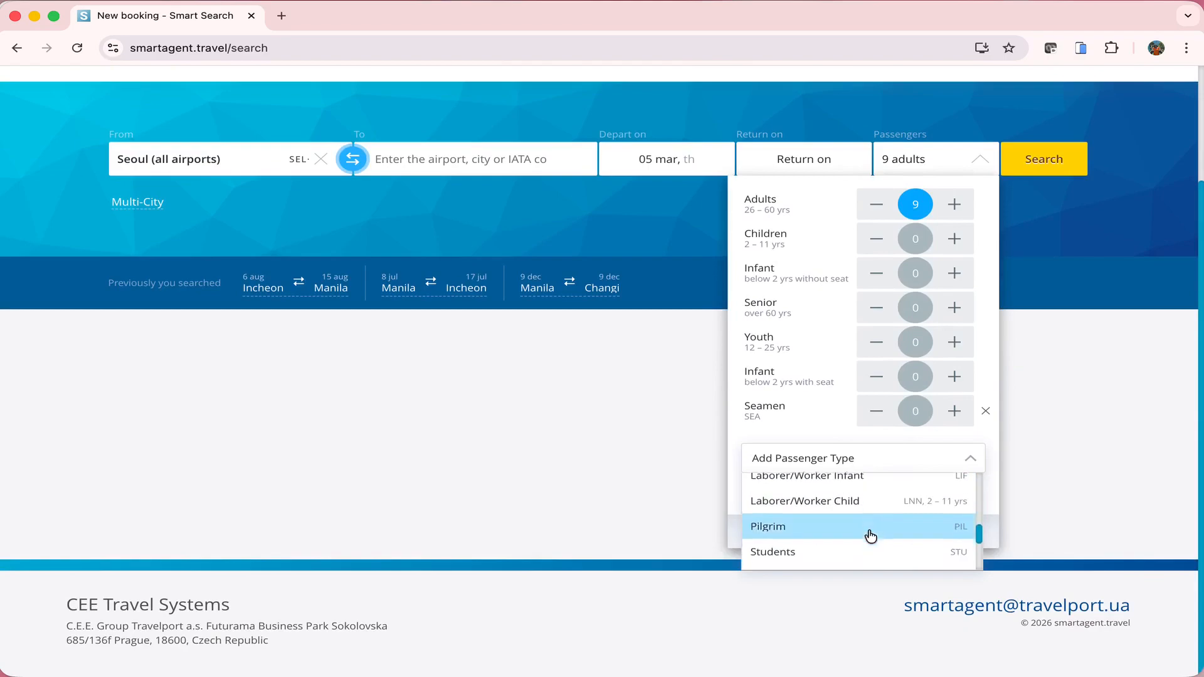
scroll(871, 535, "down", 2)
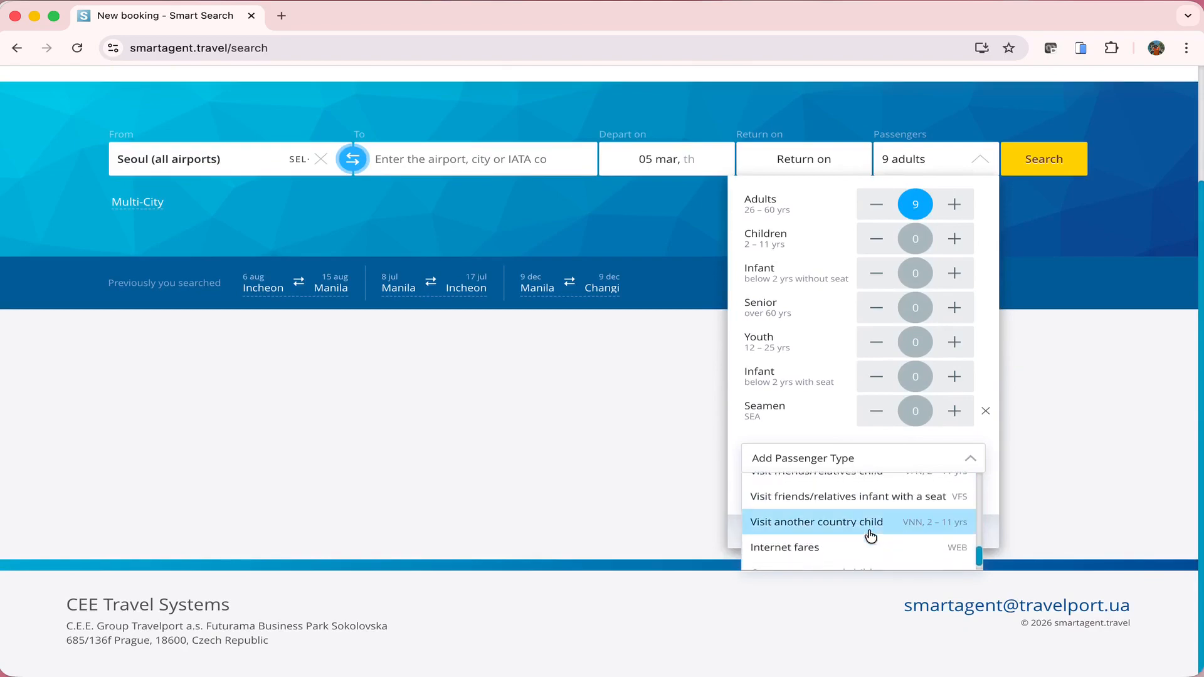
scroll(871, 535, "up", 2)
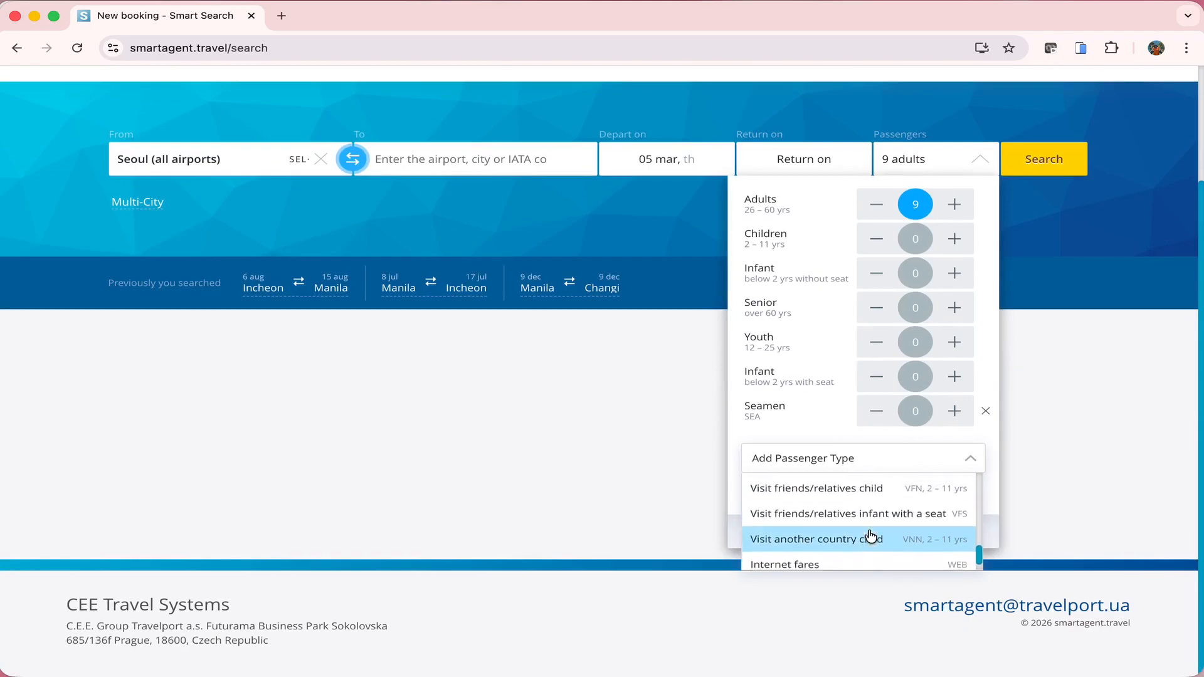
scroll(871, 535, "down", 3)
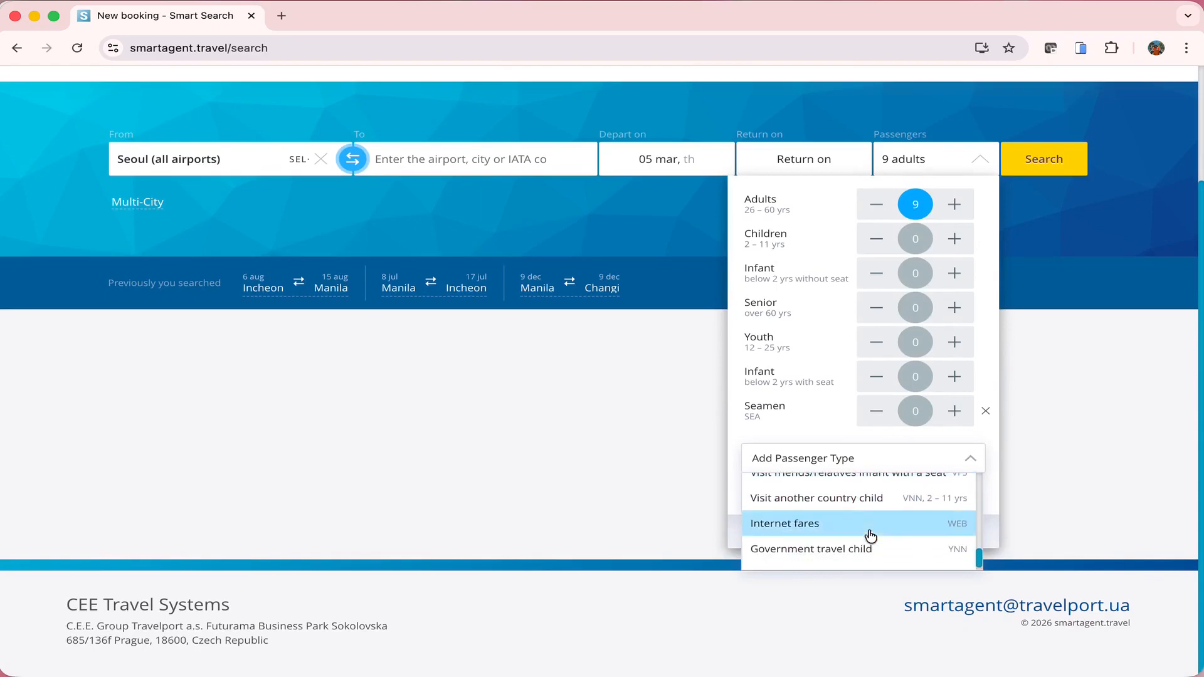
scroll(871, 535, "up", 15)
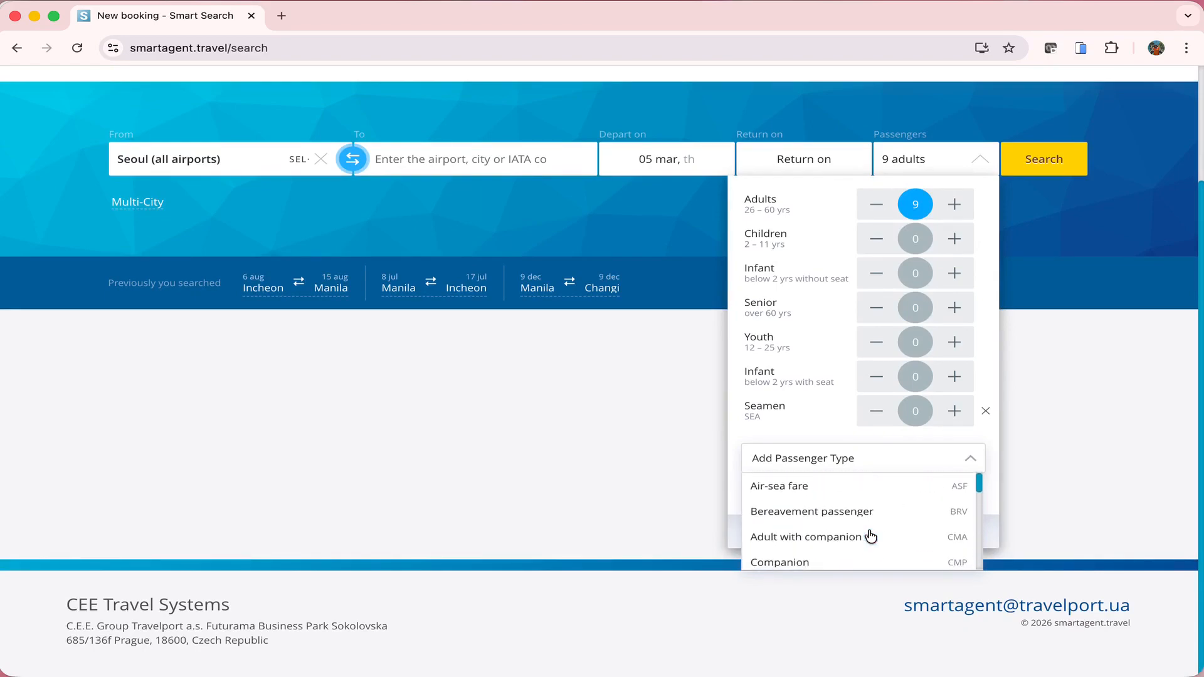
scroll(871, 536, "up", 1)
scroll(871, 537, "up", 3)
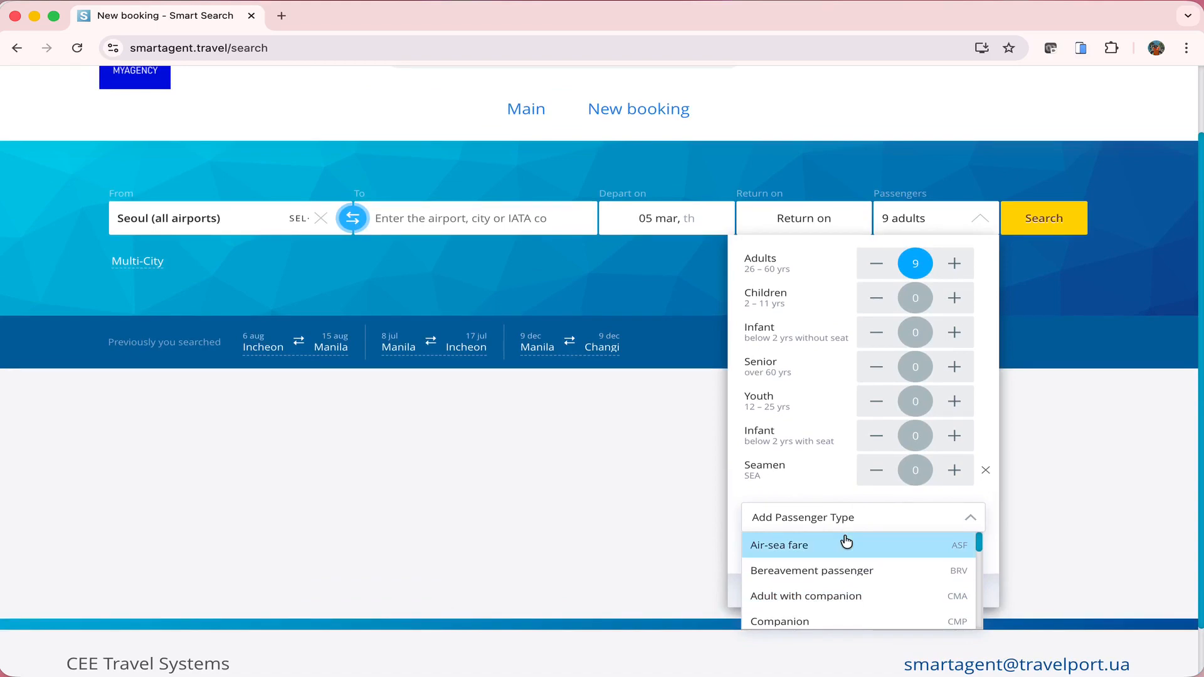
Close the passenger panel and route from Manila, Ninoy Aquino (MNL) to Hong Kong (HKG)
left_click(566, 445)
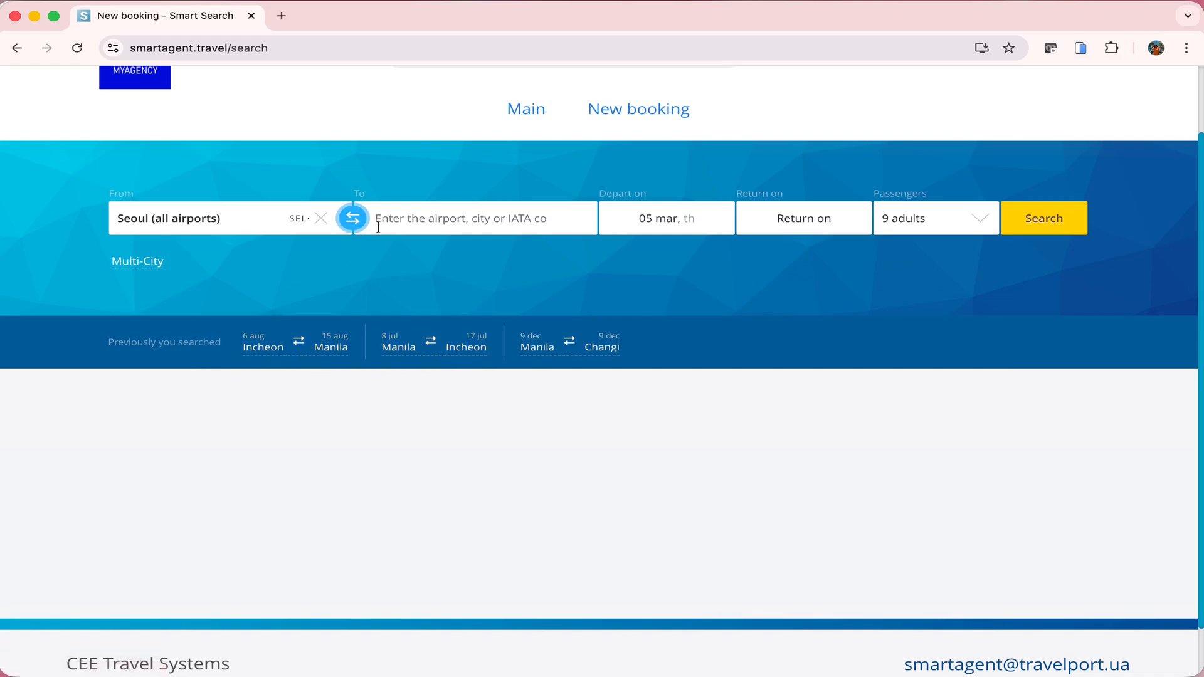
left_click(320, 217)
type("manila")
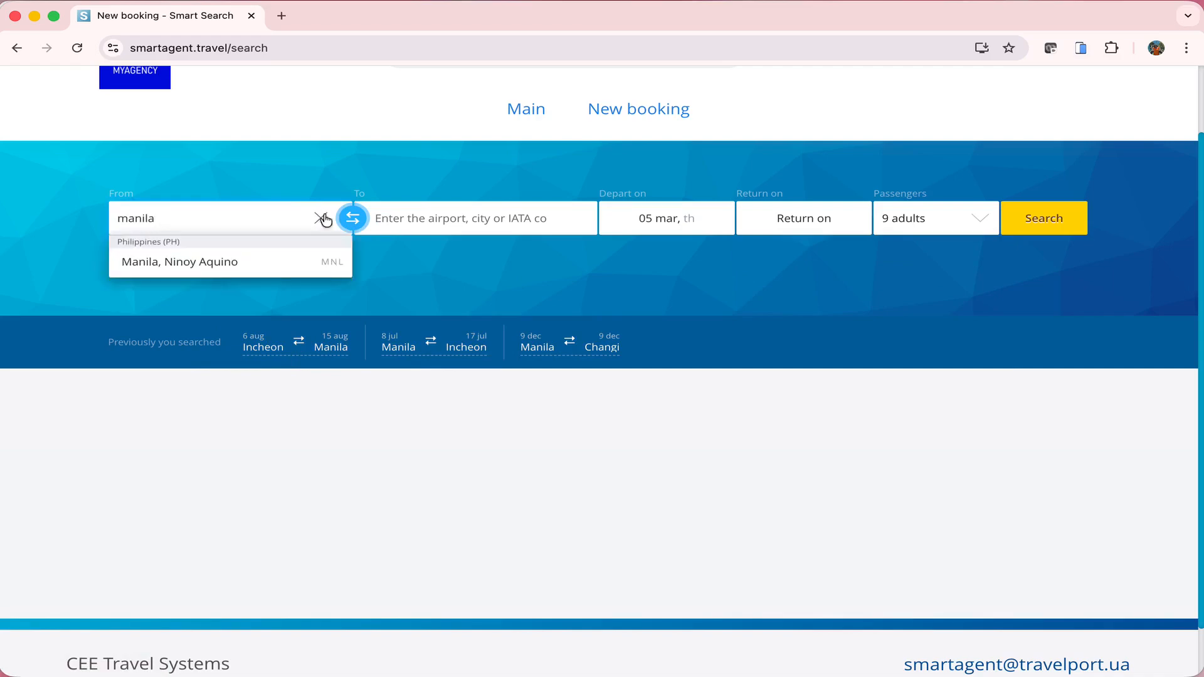
key("Return")
type("hong kon")
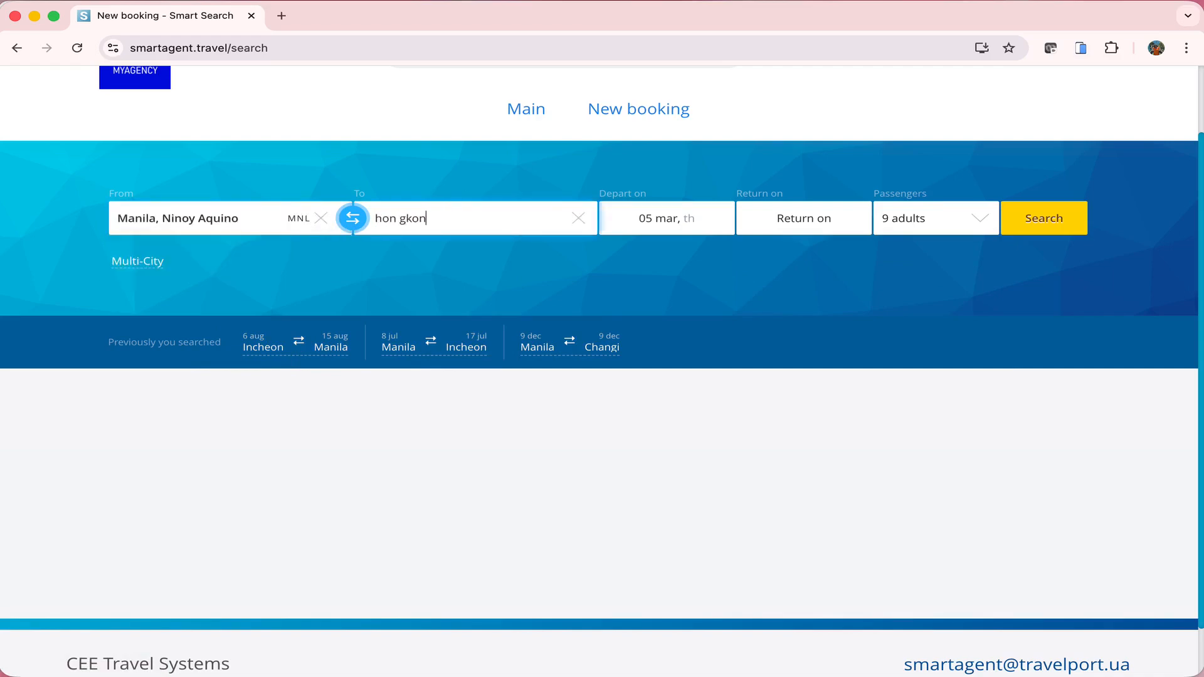
key("BackSpace")
key("BackSpace")
type("on")
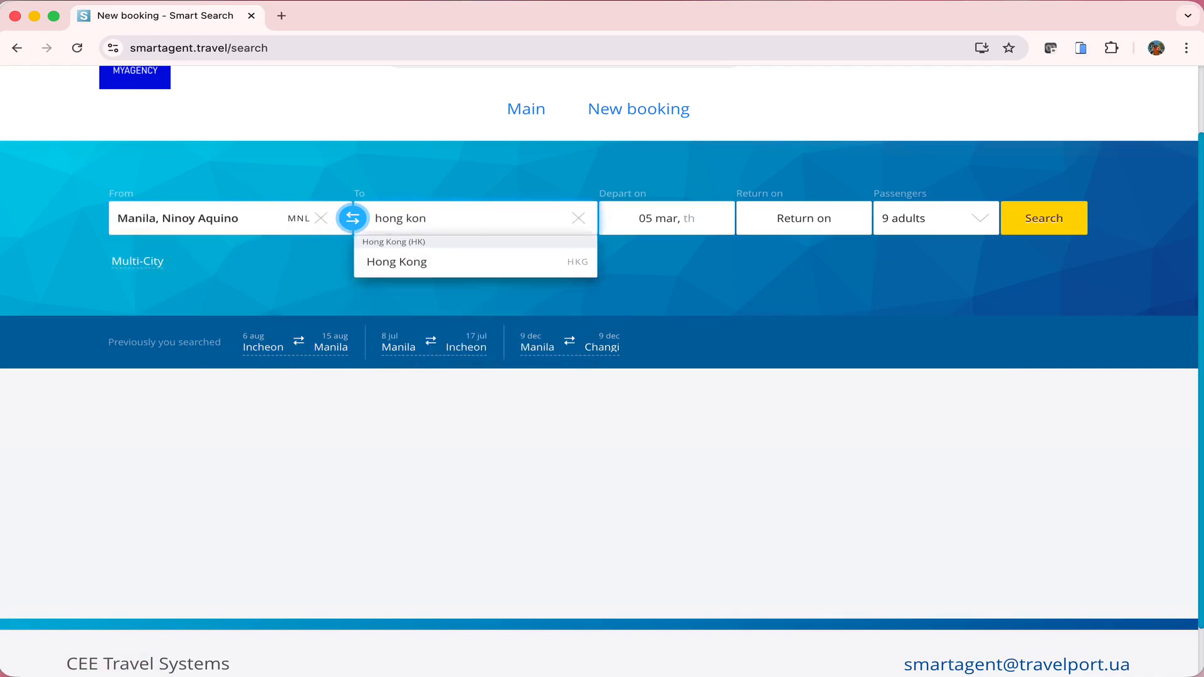
left_click(506, 264)
Set the trip dates to depart 15 October and return 24 October 2026
left_click(989, 402)
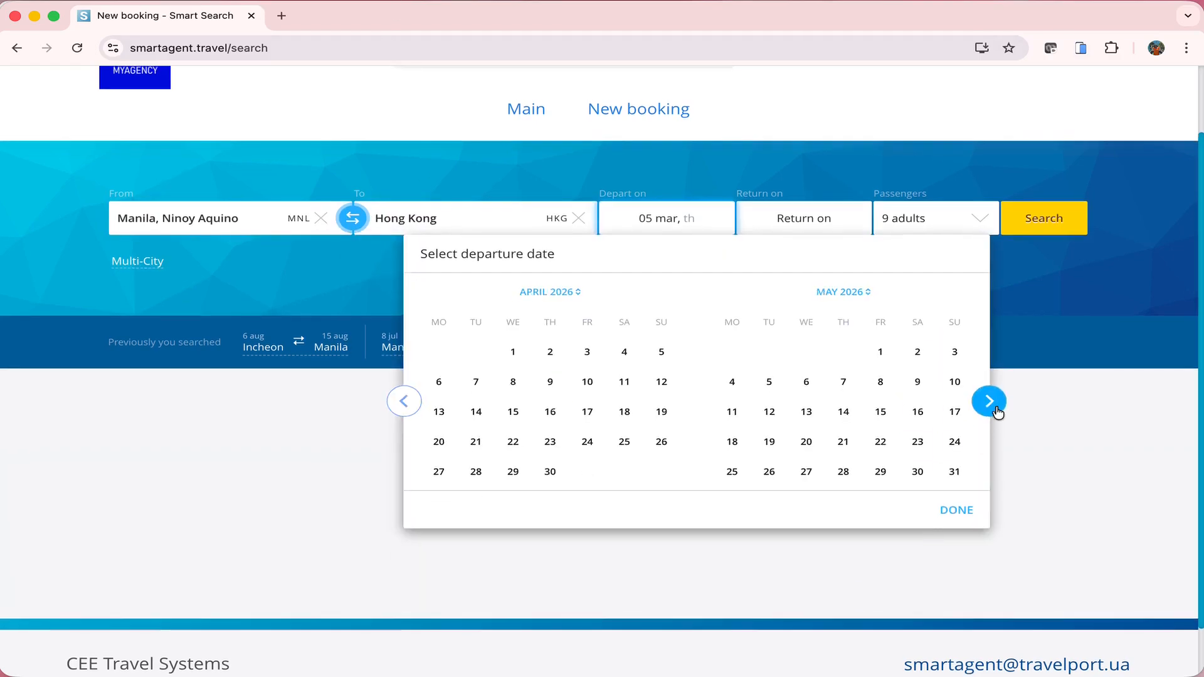
left_click(989, 401)
left_click(989, 402)
left_click(989, 402)
left_click(988, 402)
left_click(989, 402)
left_click(989, 402)
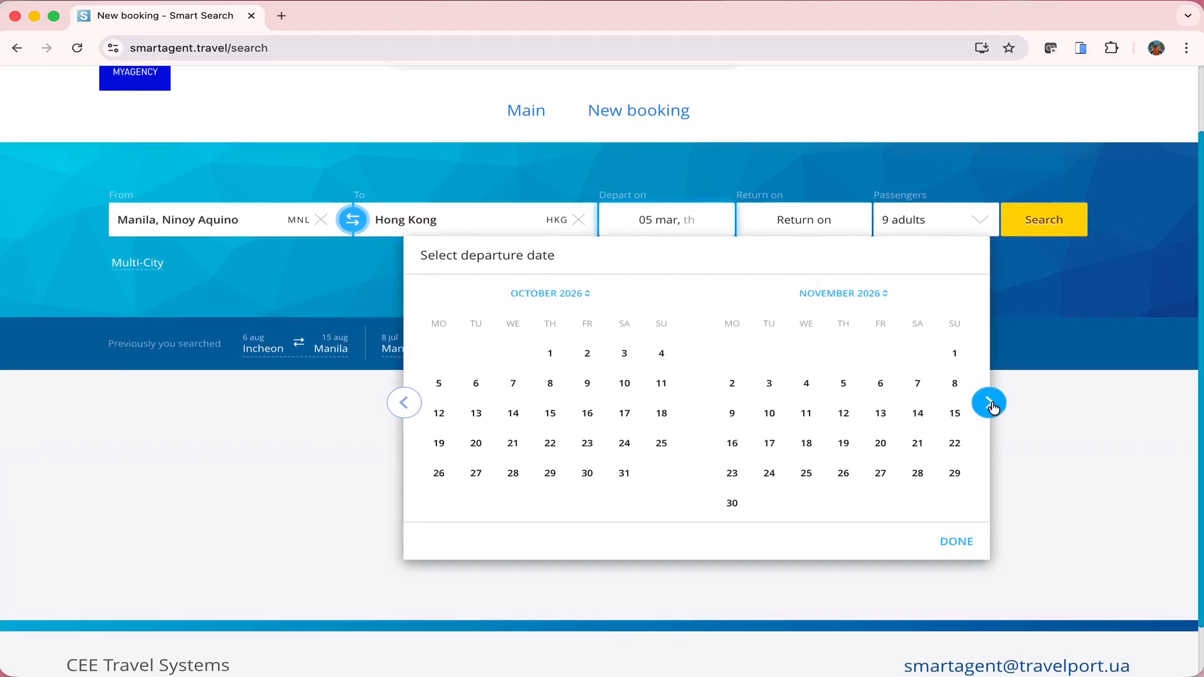
left_click(547, 414)
left_click(812, 226)
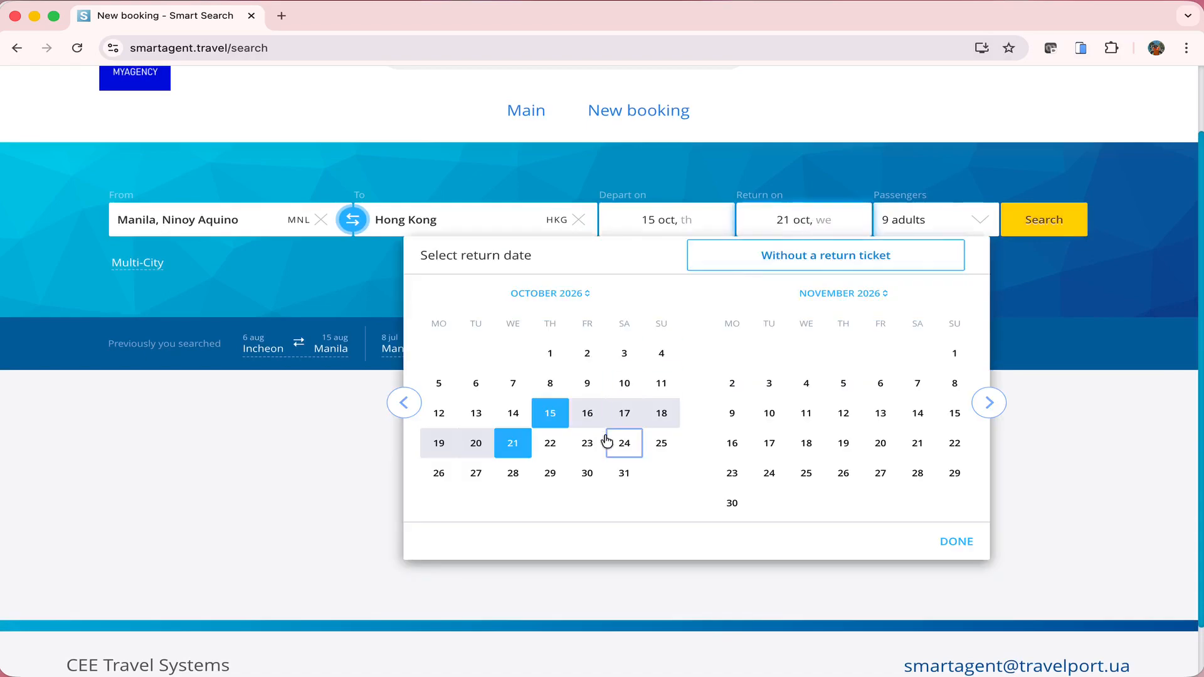
left_click(626, 440)
Reduce the passengers to 1 adult and run the Manila–Hong Kong search
left_click(931, 222)
left_click(887, 267)
left_click(887, 267)
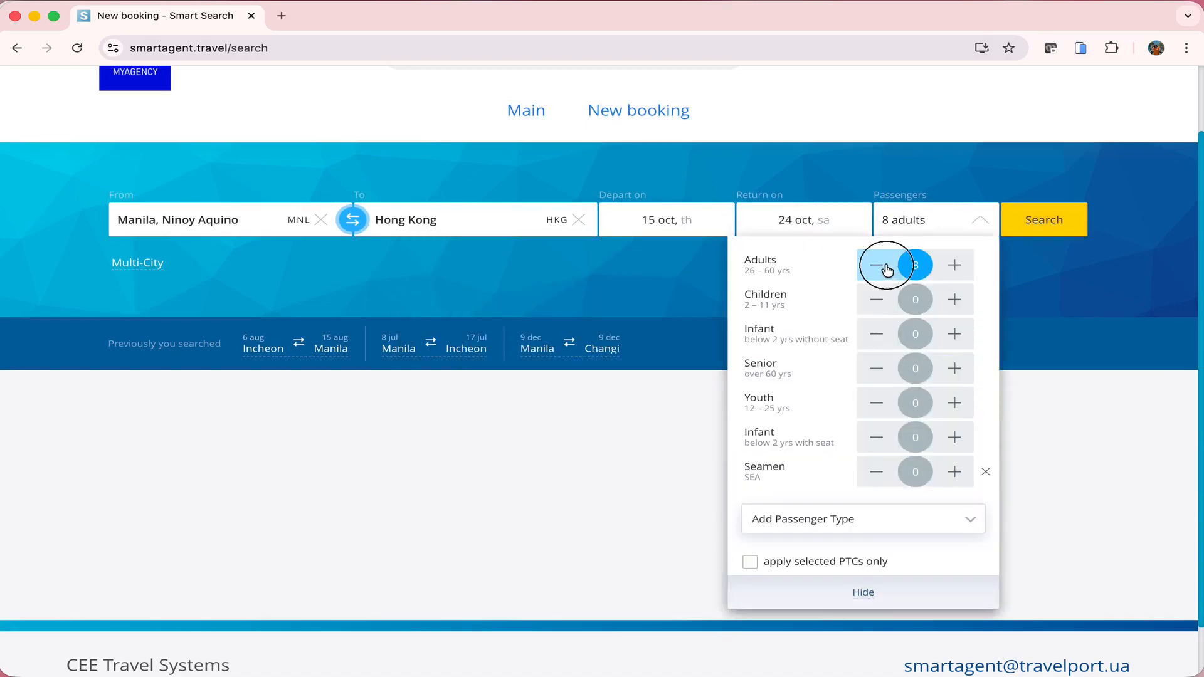
left_click(887, 267)
left_click(886, 268)
left_click(887, 269)
left_click(887, 269)
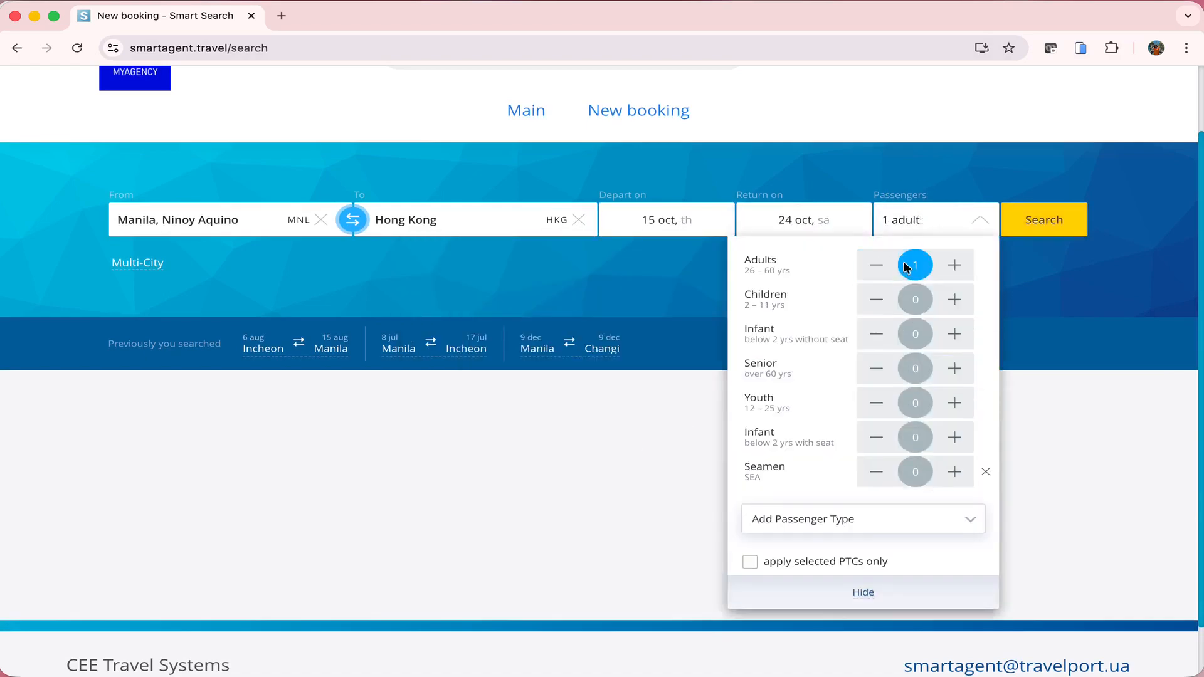
left_click(1010, 262)
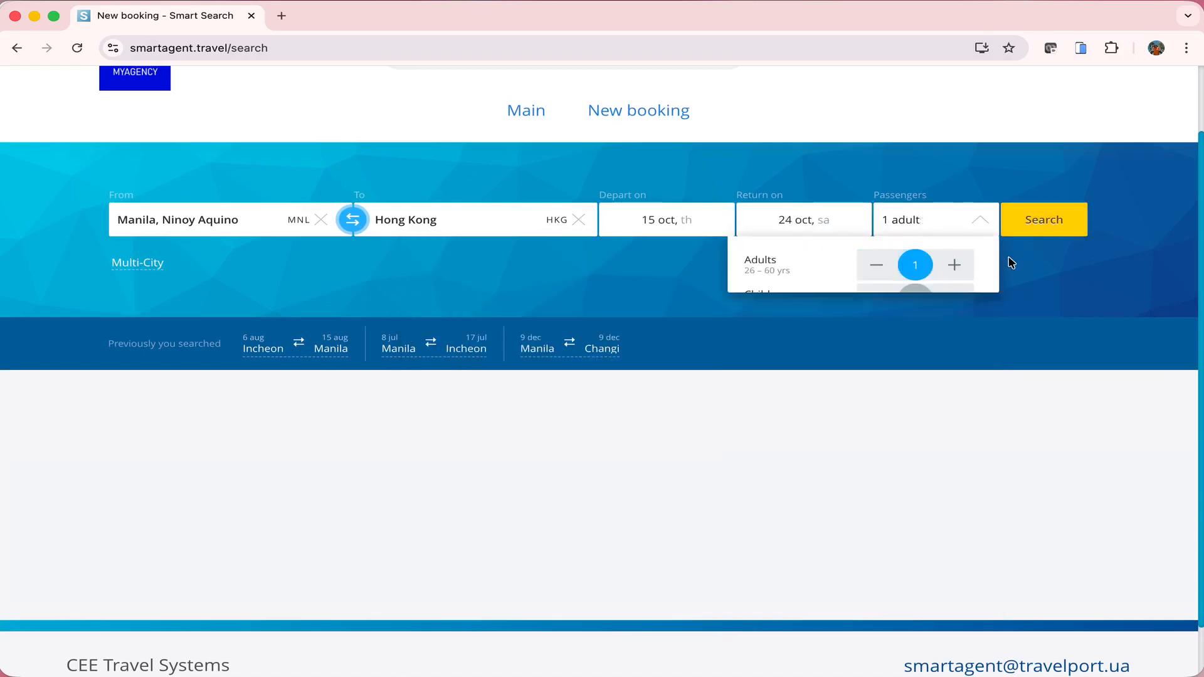
left_click(1036, 223)
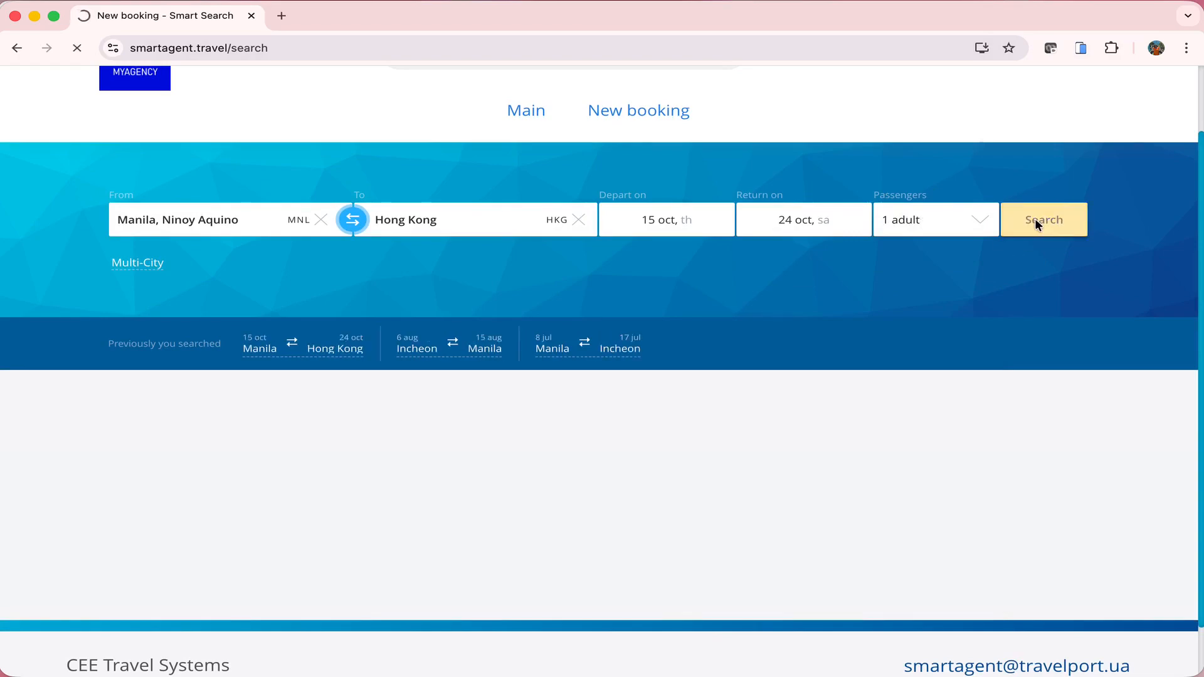
Browse the results and filter to Philippine Airlines direct flights
scroll(999, 361, "down", 1)
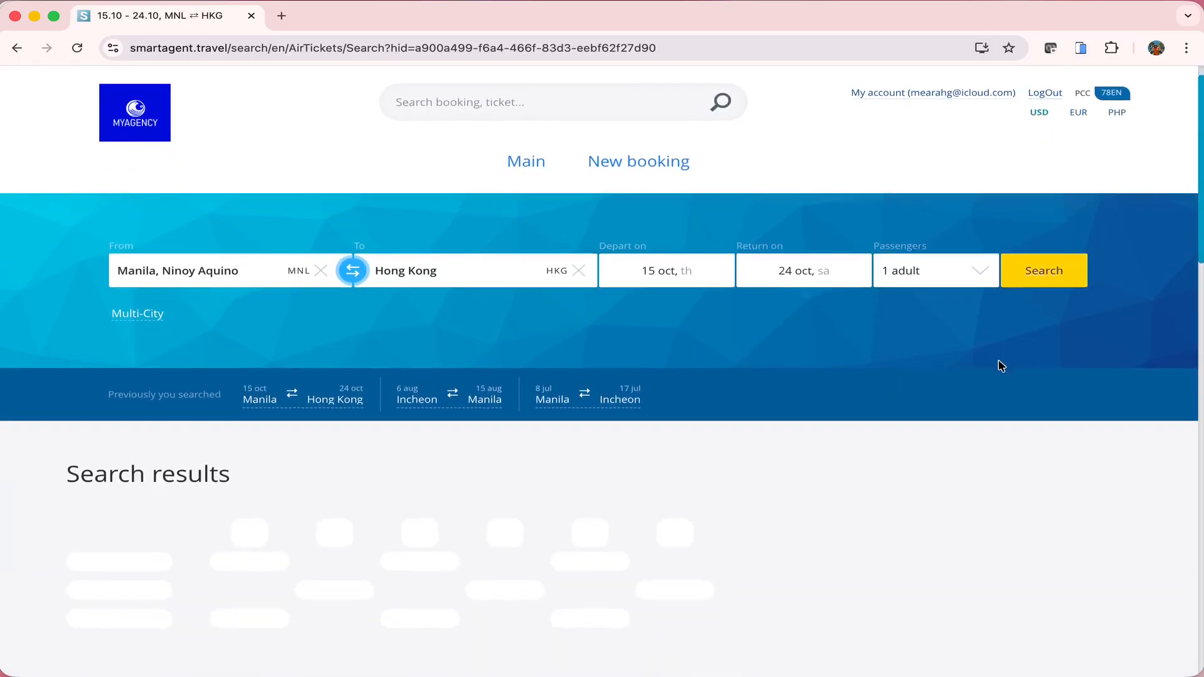
scroll(1002, 366, "down", 3)
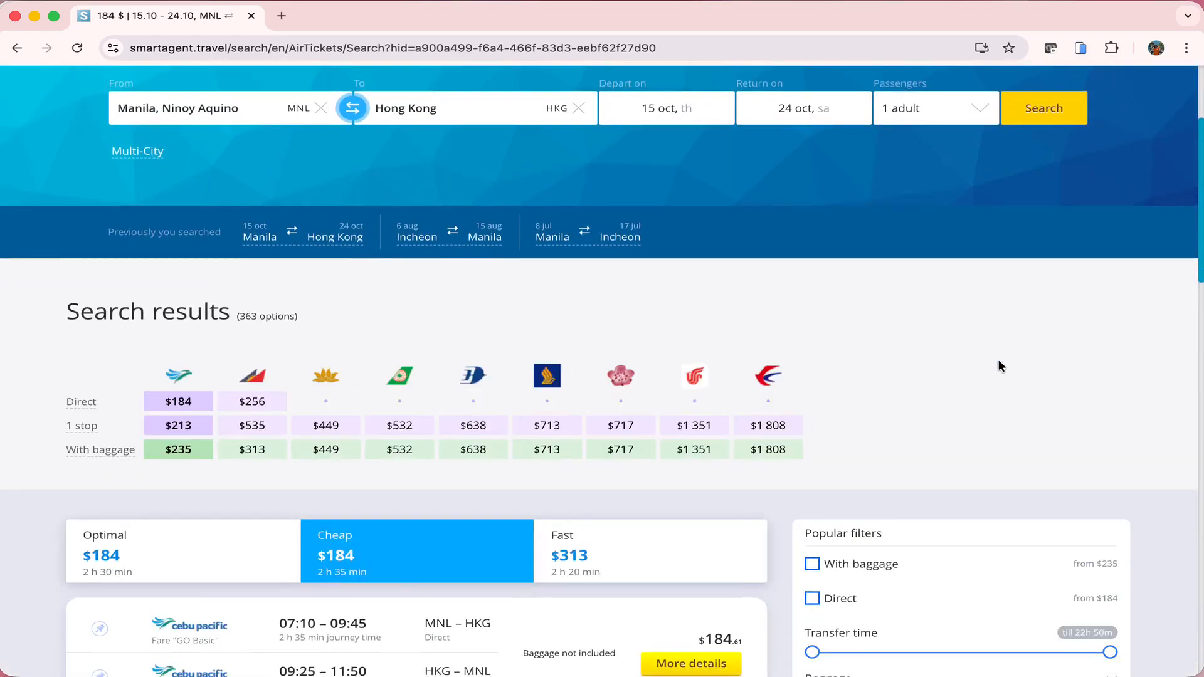
scroll(998, 366, "down", 3)
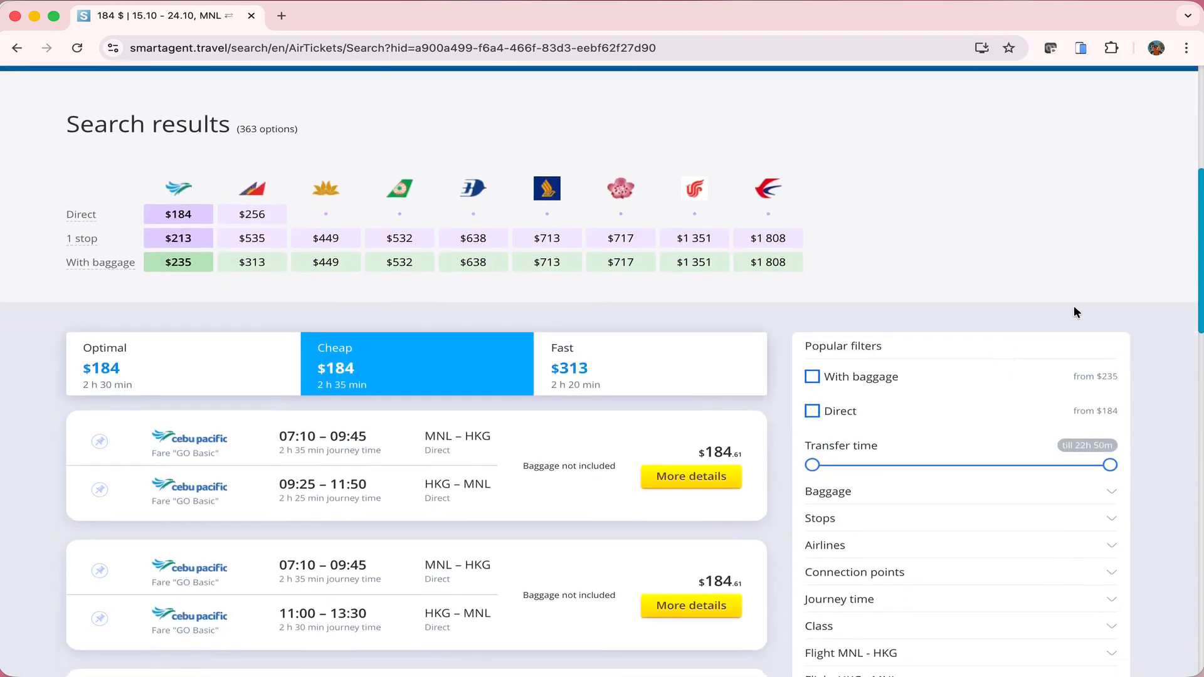
scroll(1074, 307, "down", 1)
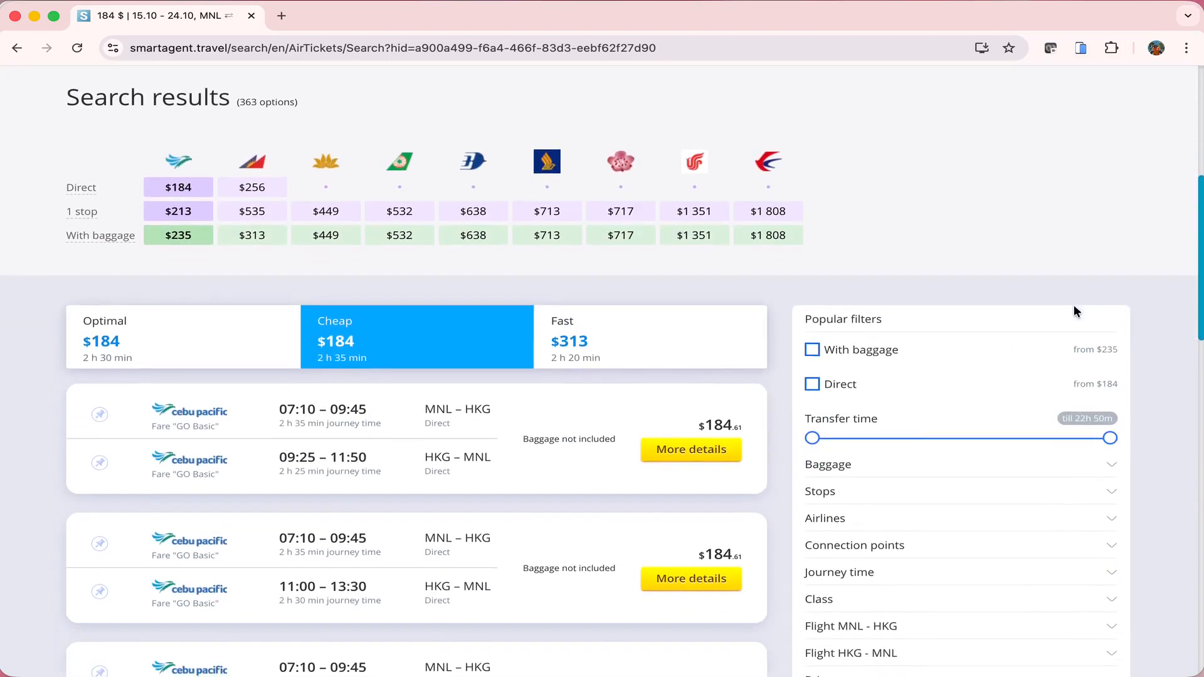
scroll(1074, 307, "down", 2)
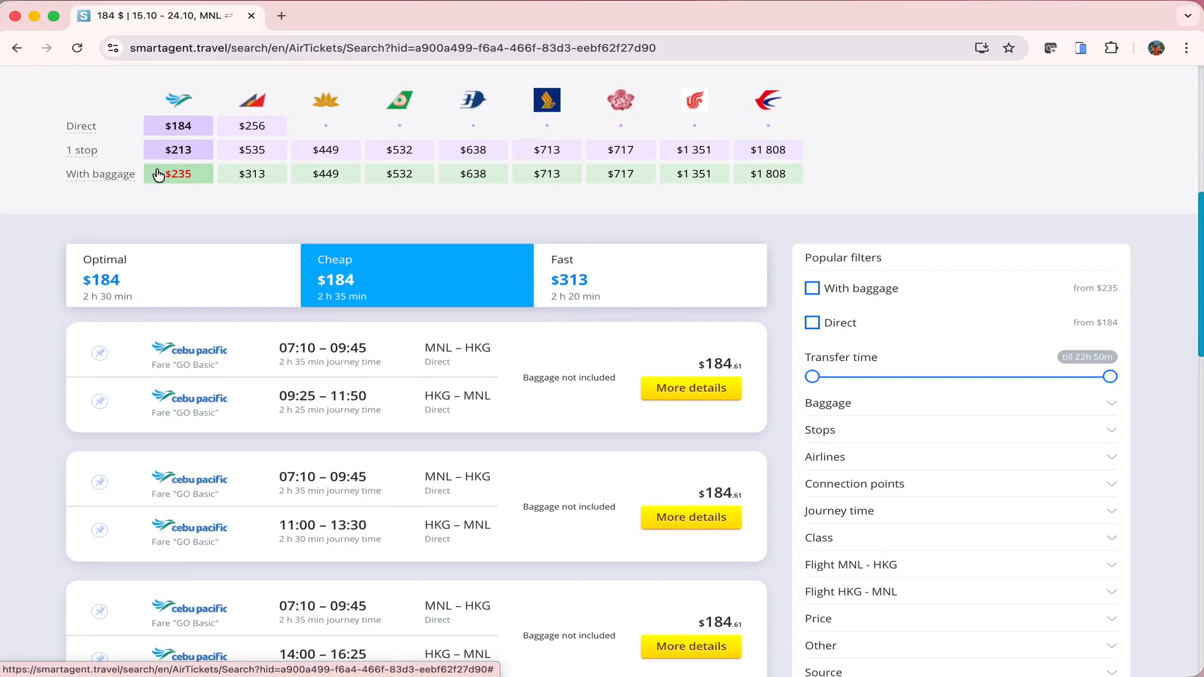
left_click(257, 105)
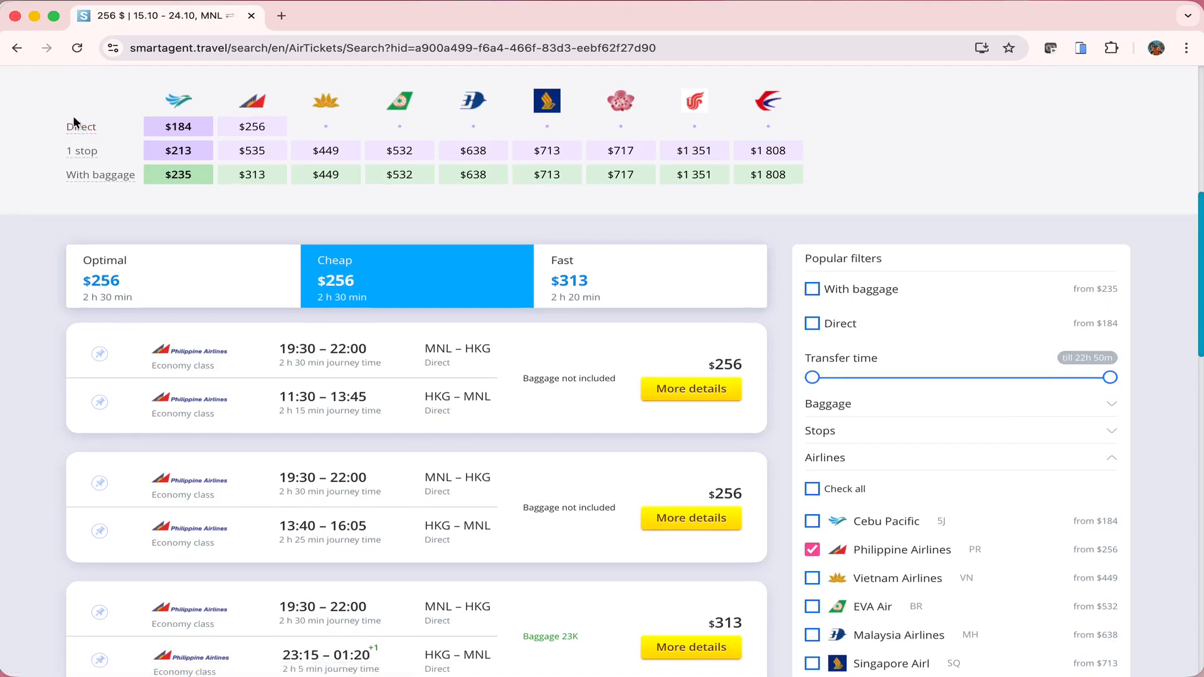
left_click(83, 130)
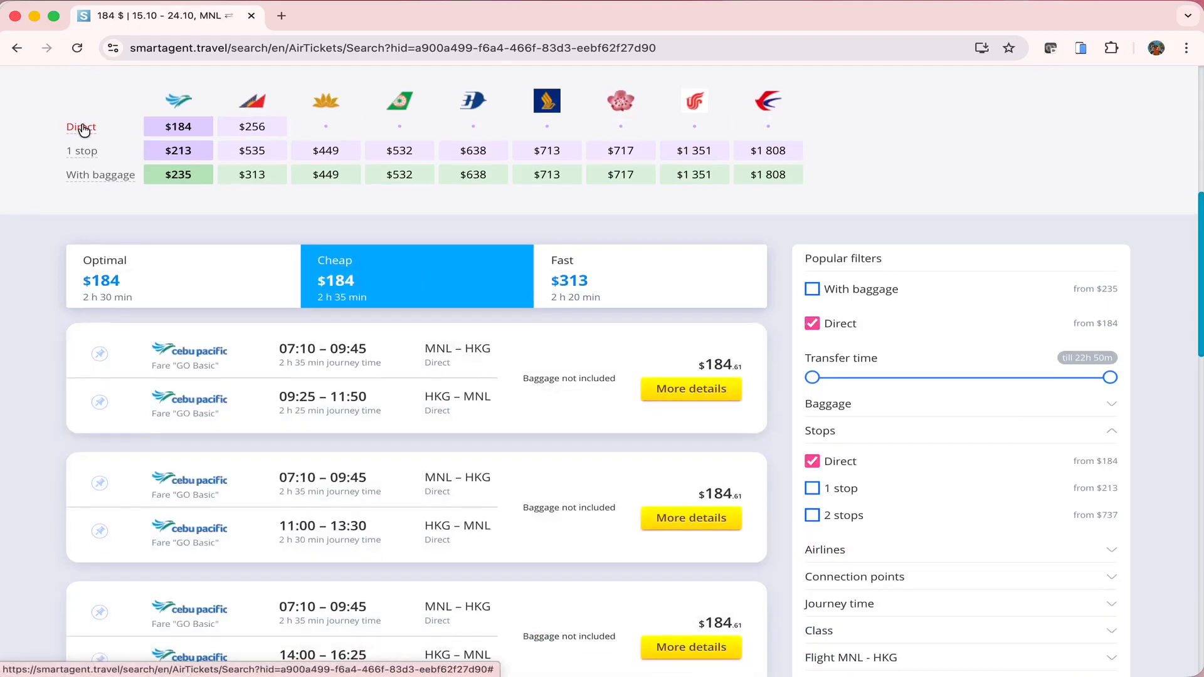
Turn the With baggage filter off so the $184 no-baggage fares appear
left_click(93, 175)
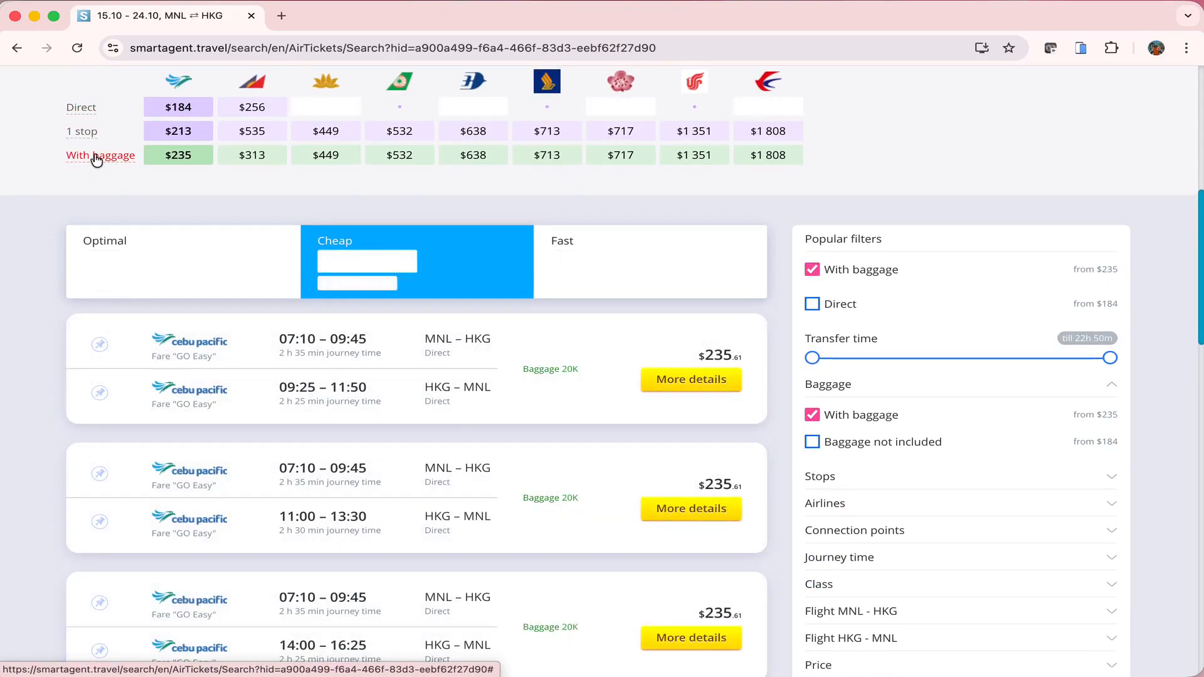
scroll(644, 180, "down", 1)
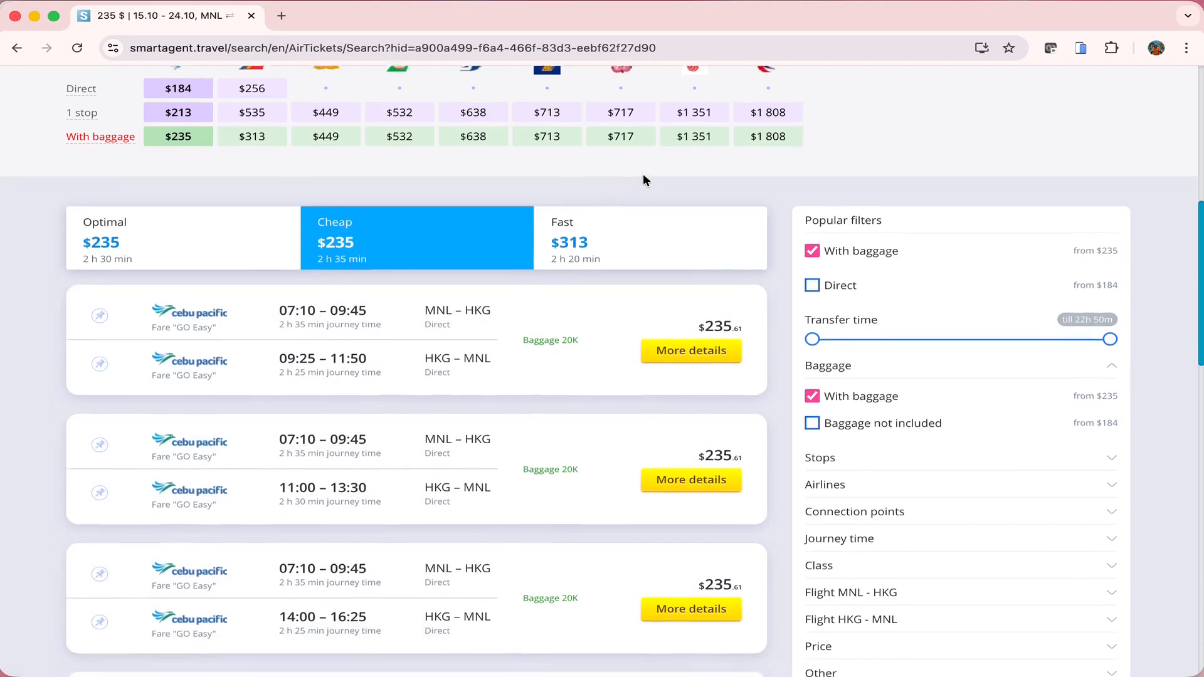
scroll(644, 180, "down", 1)
left_click(814, 233)
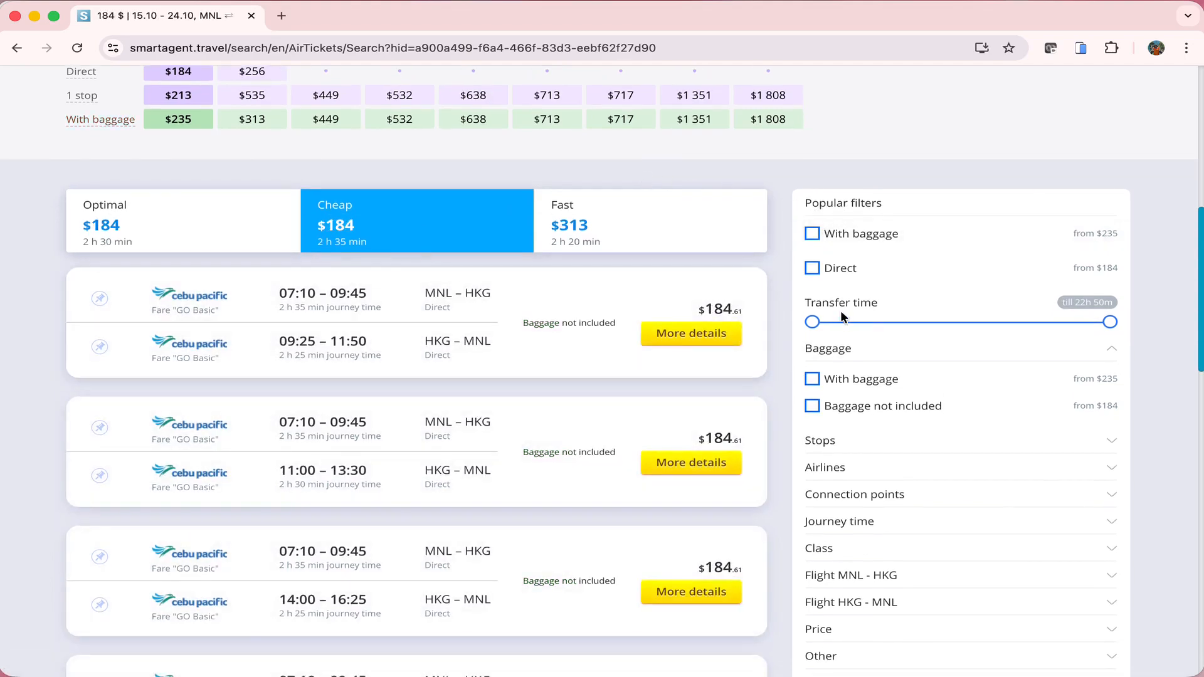
scroll(840, 310, "down", 5)
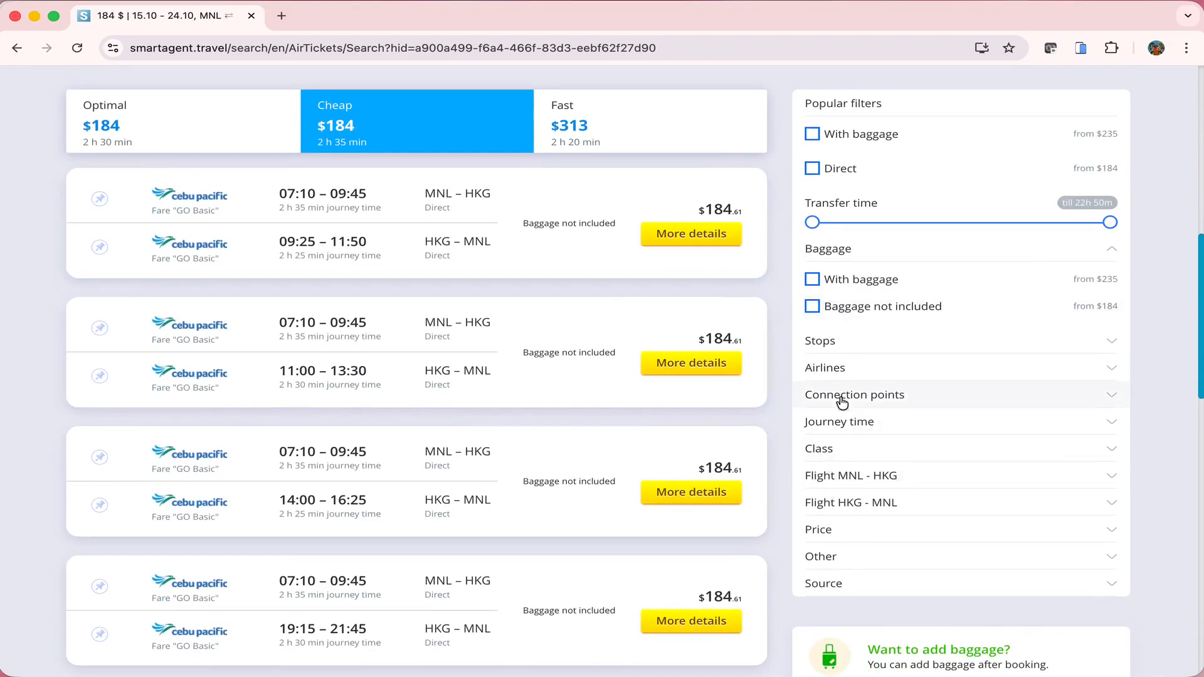
Filter to Cebu Pacific and mark its first fare for email
left_click(844, 370)
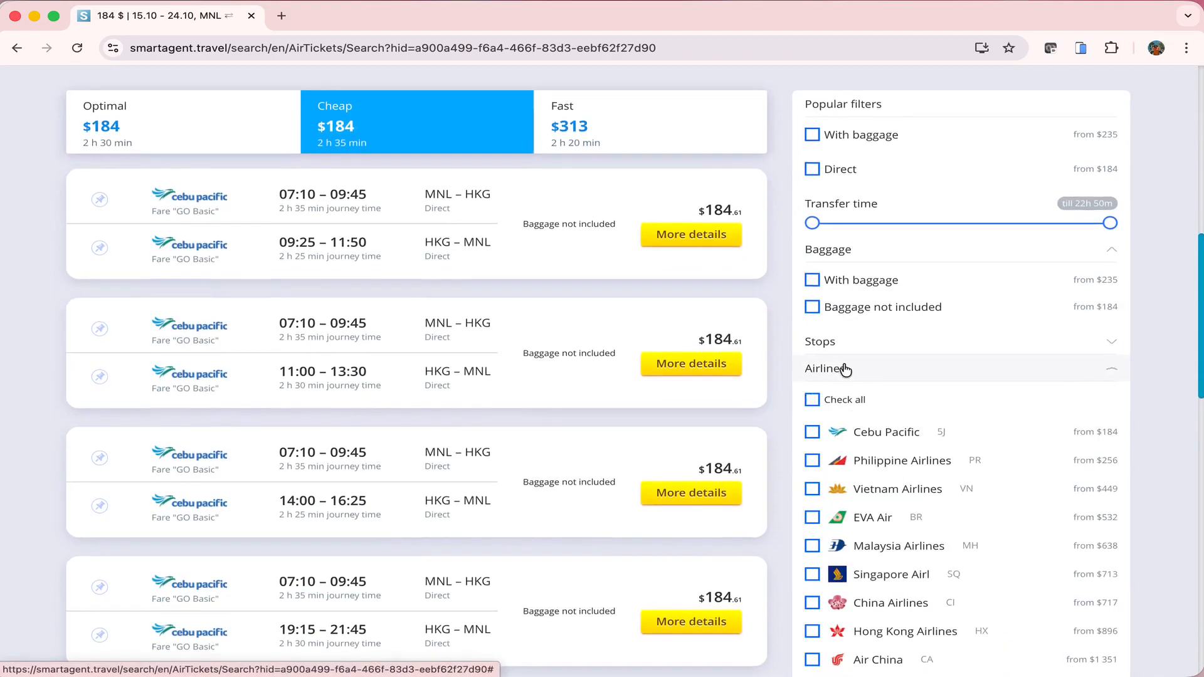
scroll(847, 374, "down", 4)
left_click(840, 282)
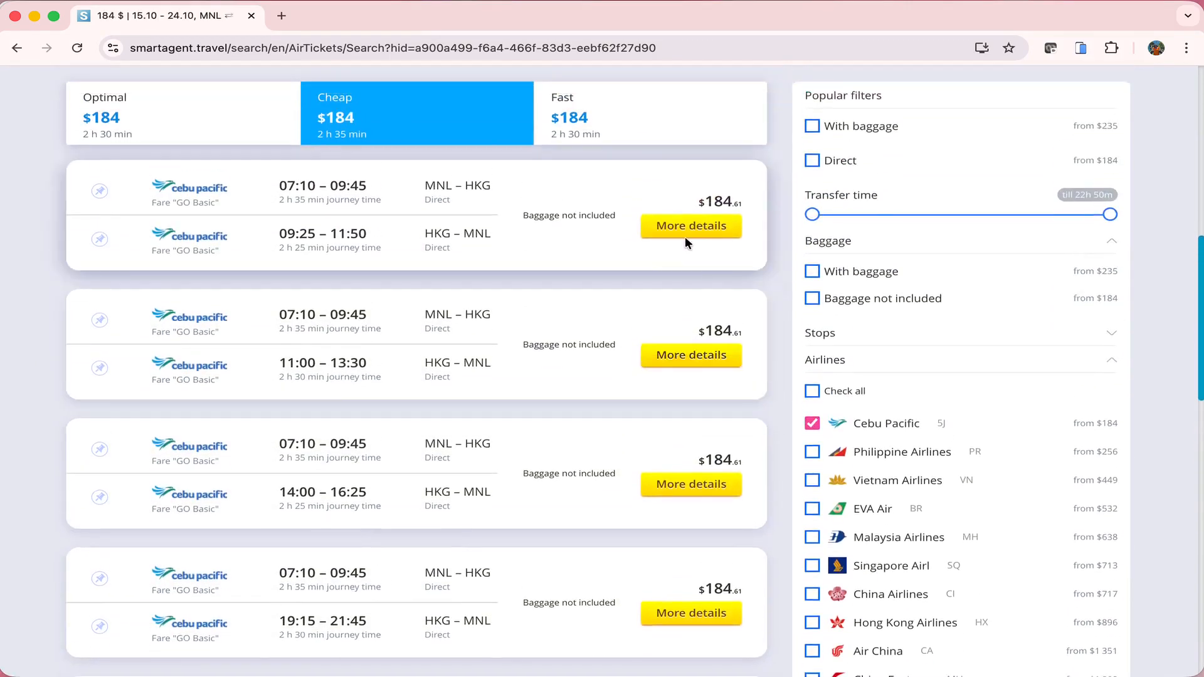
left_click(684, 235)
left_click(220, 539)
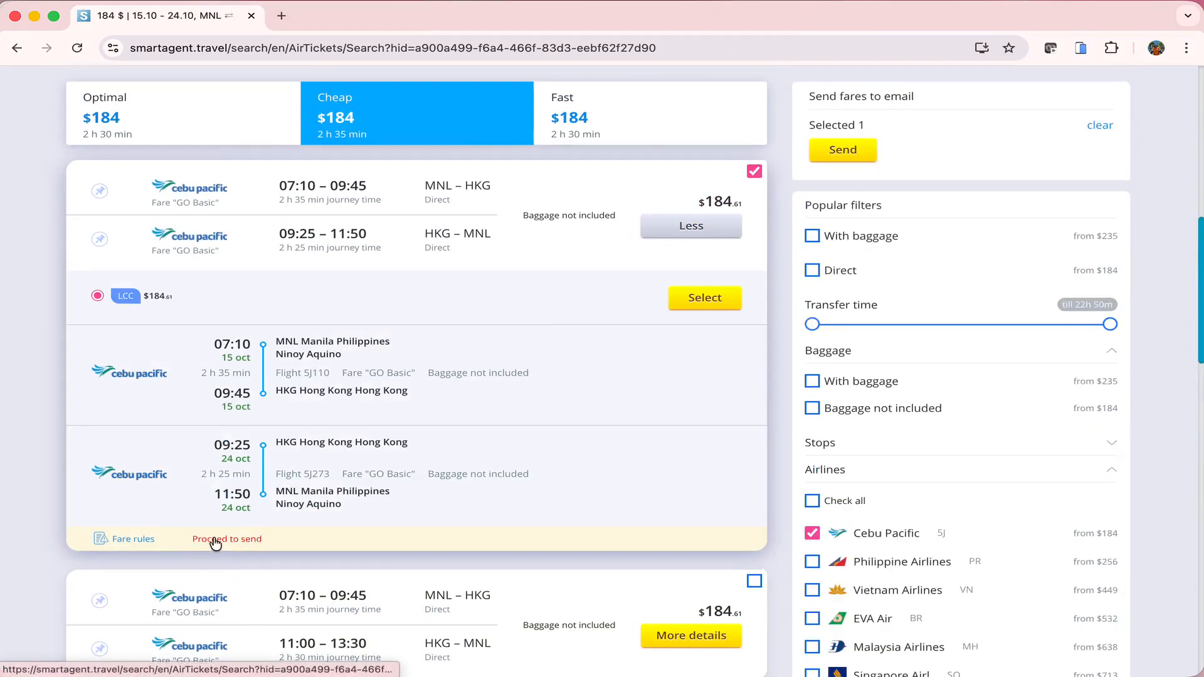
left_click(685, 240)
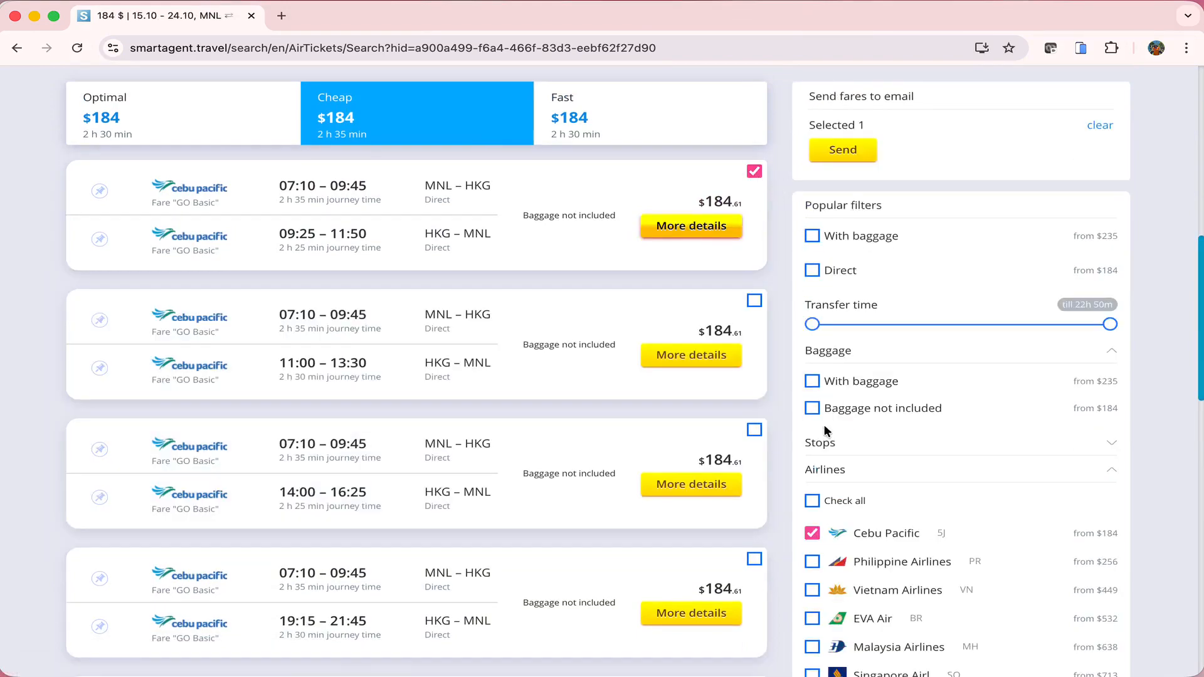
Switch the airline filter to Philippine Airlines and mark its first fare
left_click(892, 560)
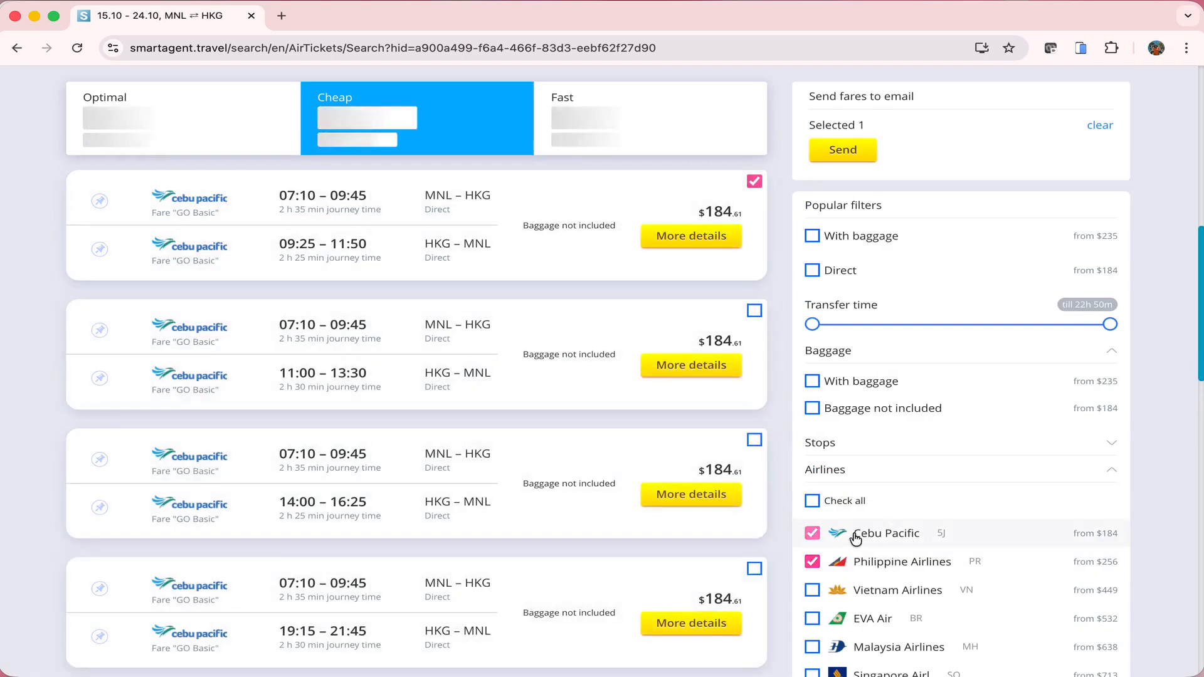
left_click(856, 533)
left_click(755, 182)
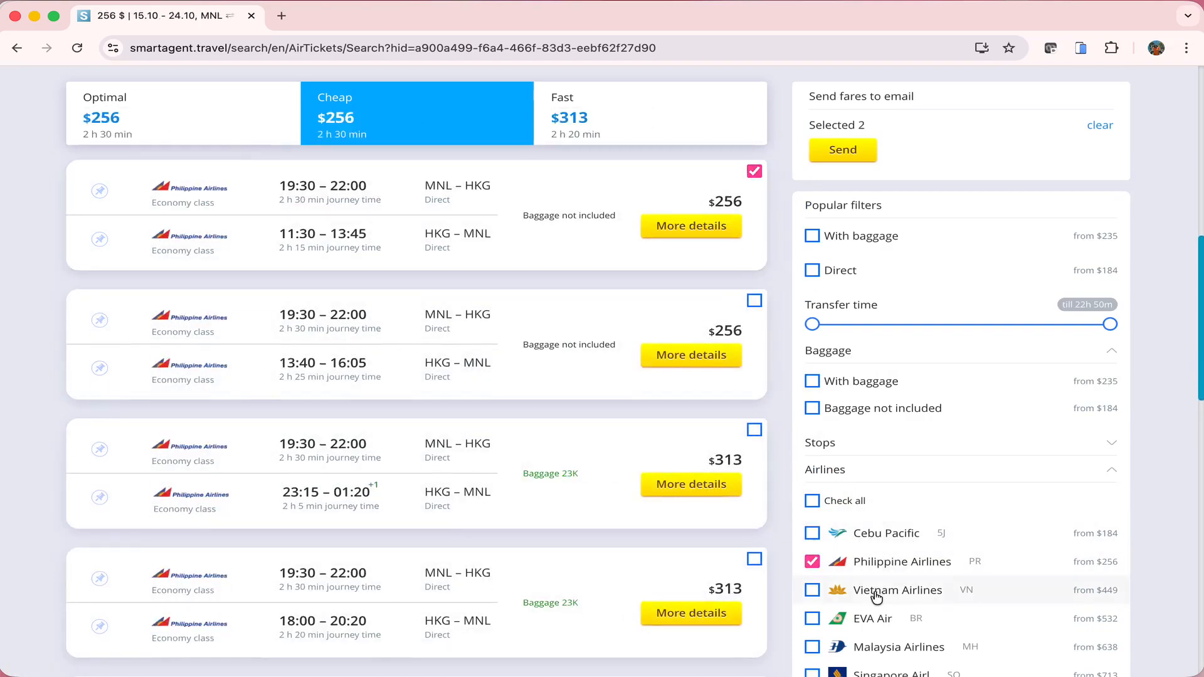
Filter to Singapore Airlines, mark two of its fares, and open the email form with 4 selected
left_click(859, 562)
scroll(868, 653, "down", 1)
left_click(856, 630)
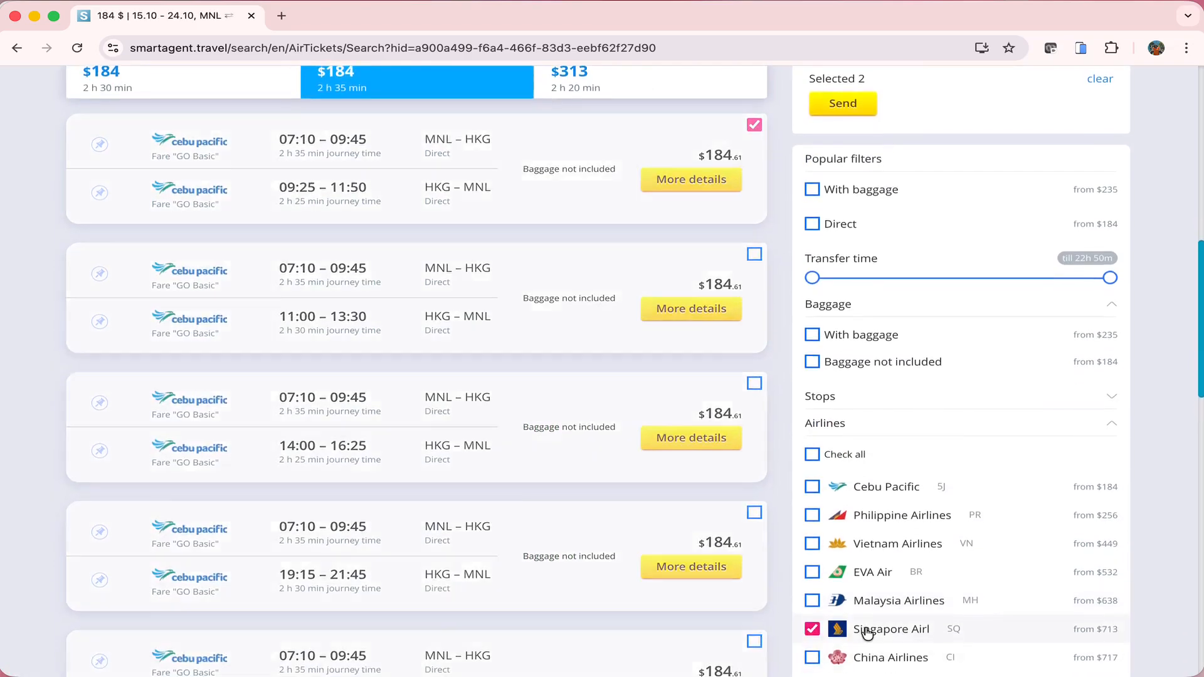
scroll(607, 291, "up", 1)
left_click(754, 201)
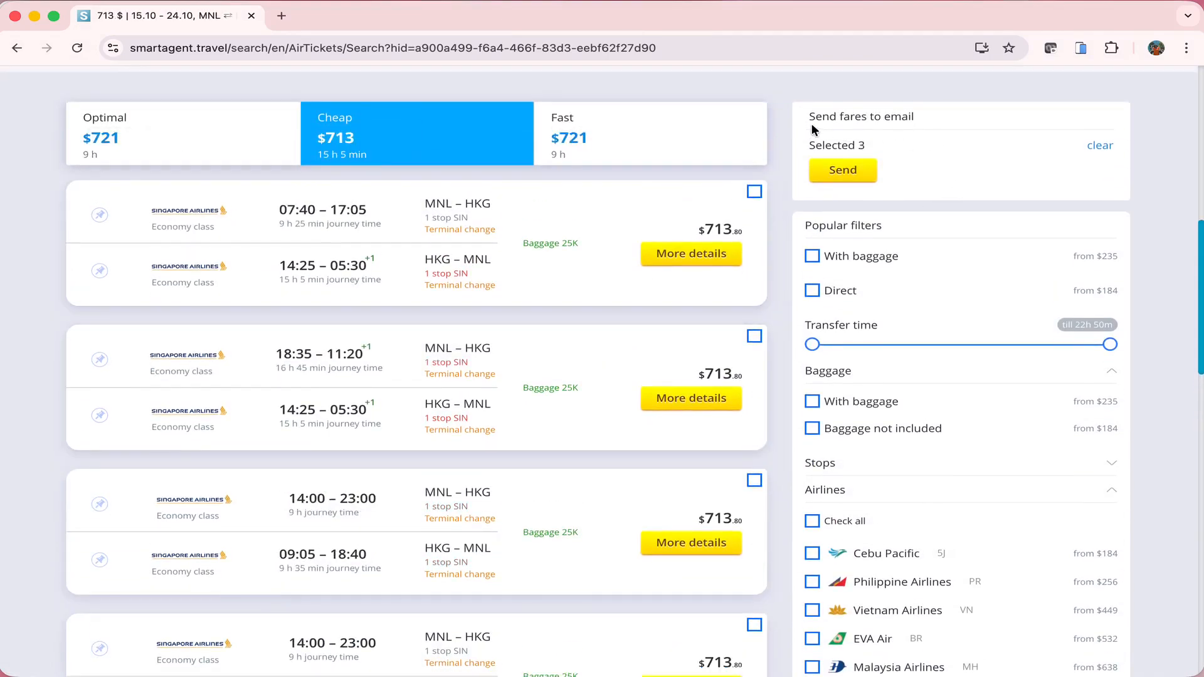
left_click(754, 191)
left_click(824, 177)
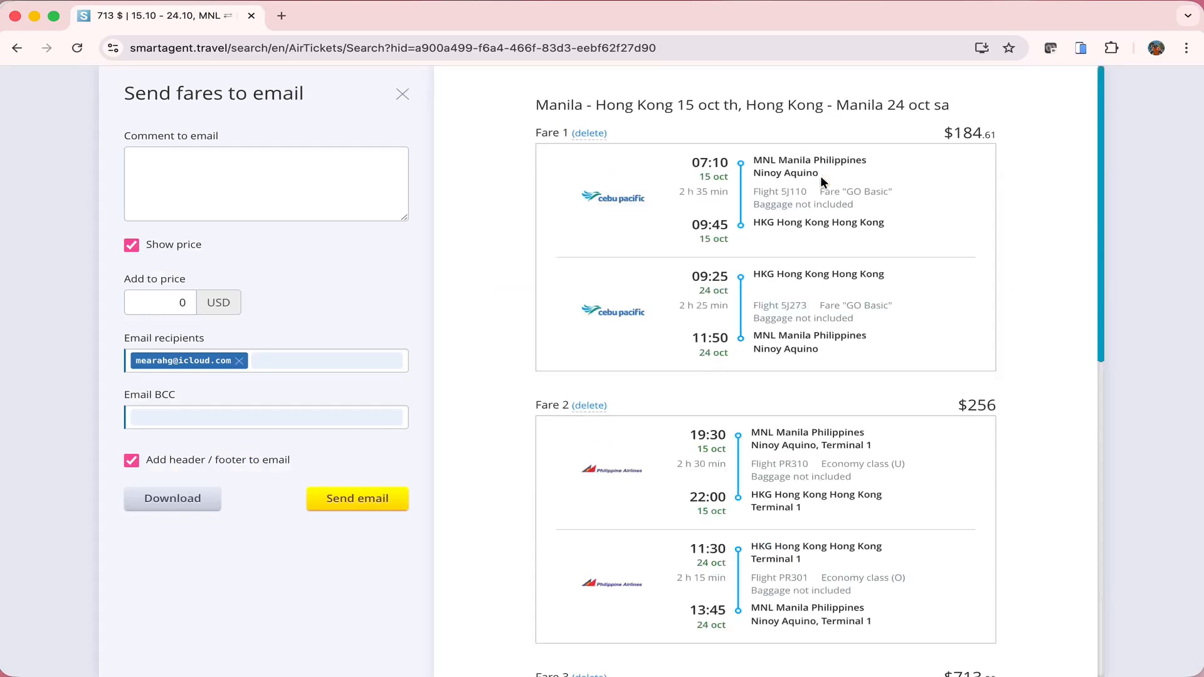
Delete Fare 4 from the email, keeping three fares, and place the cursor in the comment box
scroll(819, 217, "down", 10)
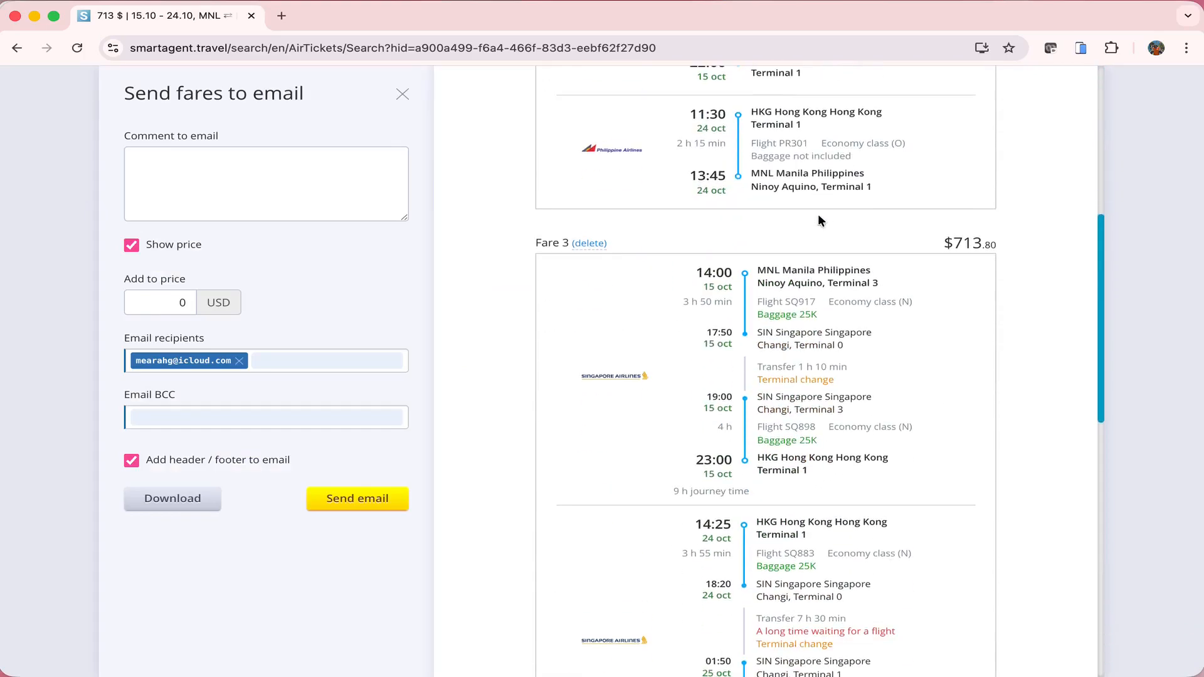
scroll(818, 214, "down", 7)
scroll(817, 213, "up", 11)
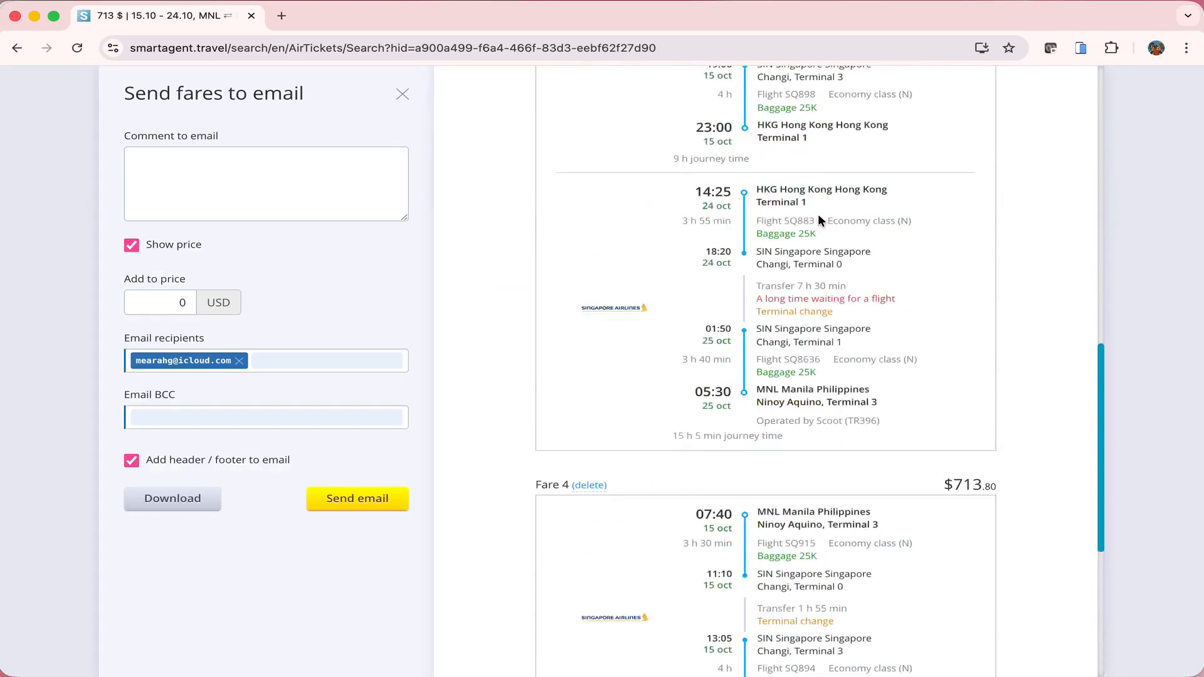
scroll(818, 213, "up", 7)
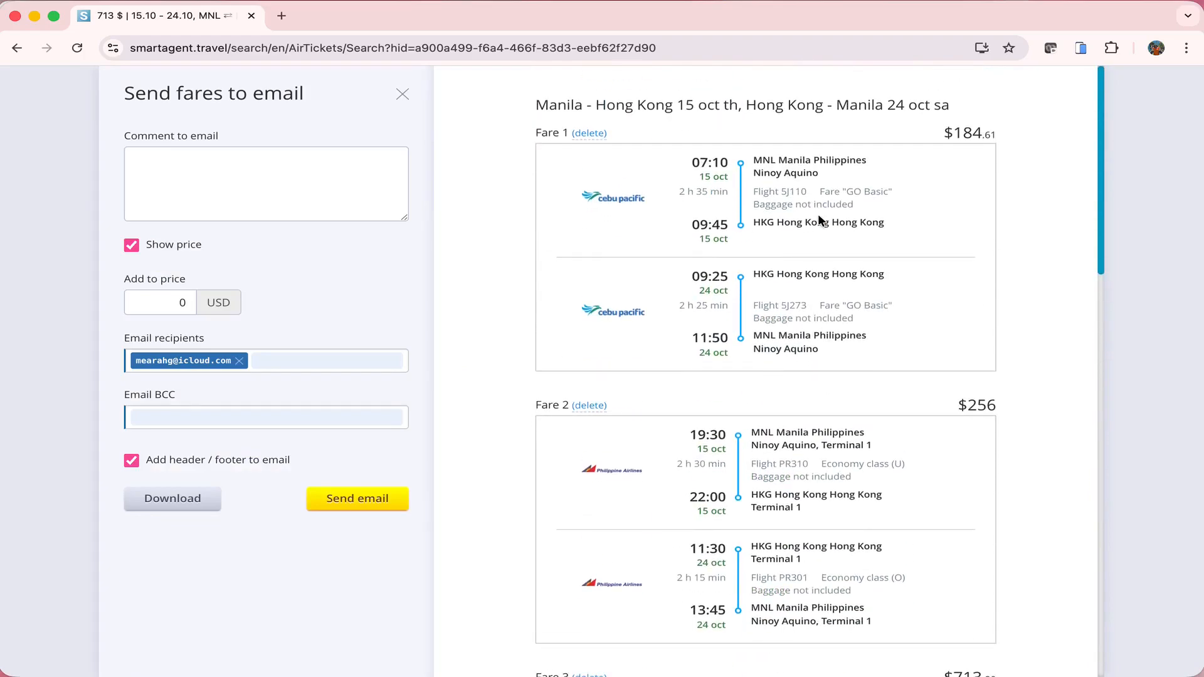
scroll(818, 213, "down", 17)
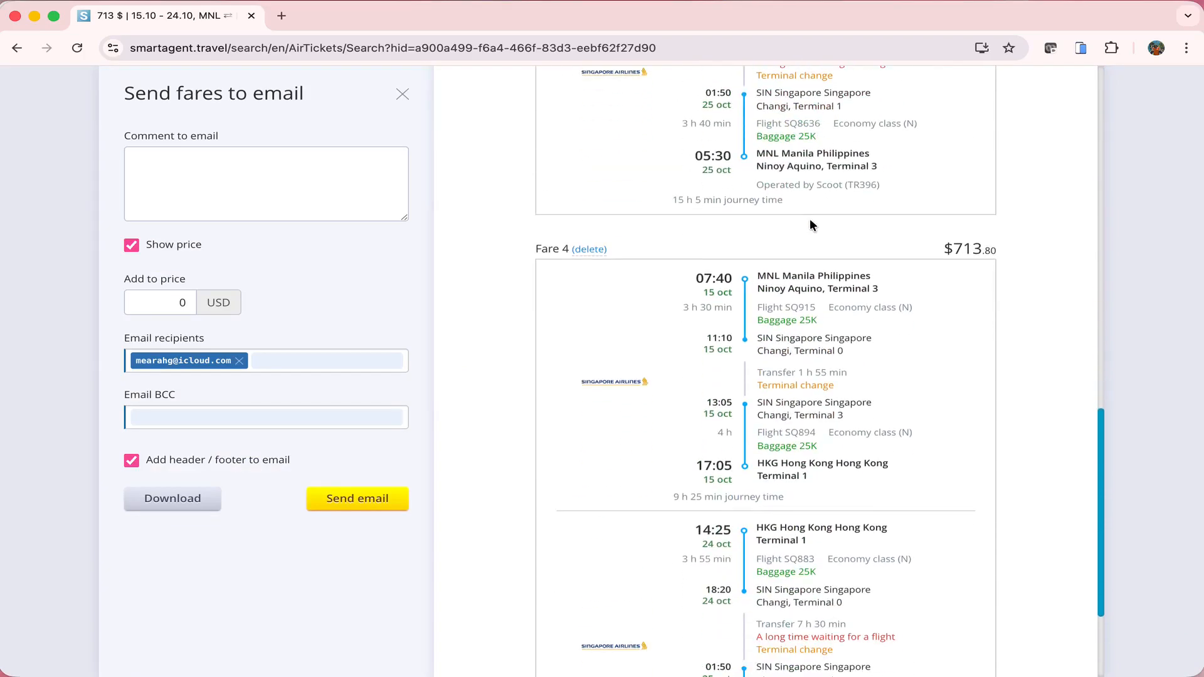
left_click(602, 254)
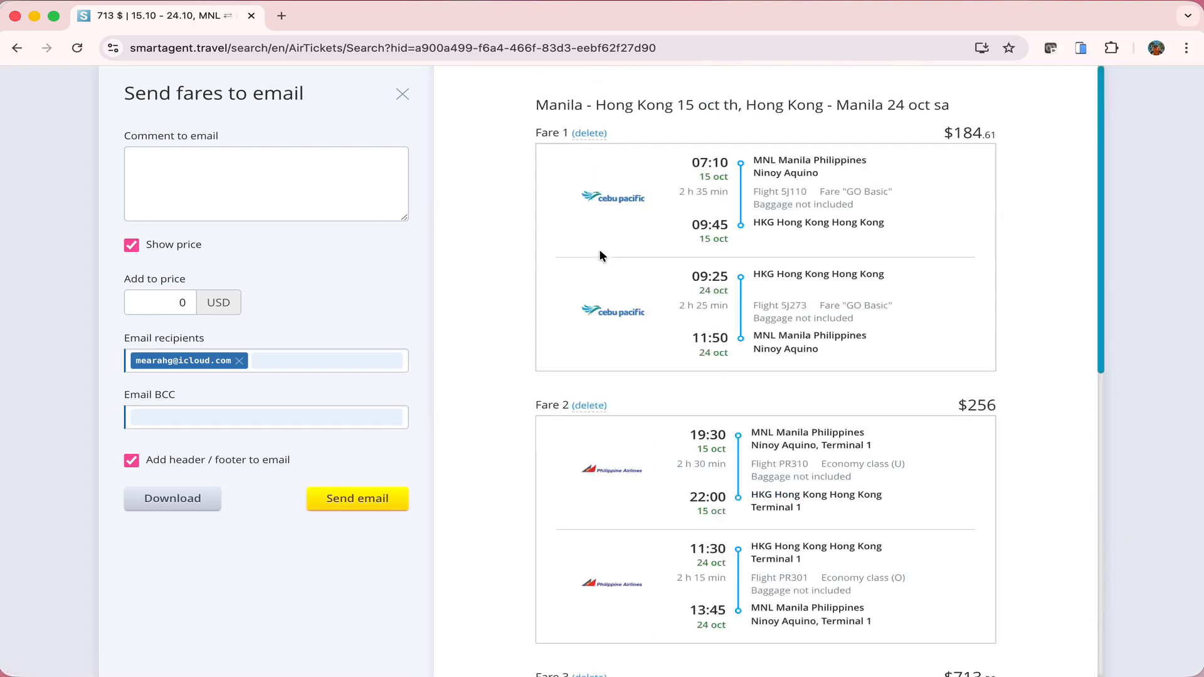
scroll(600, 250, "down", 9)
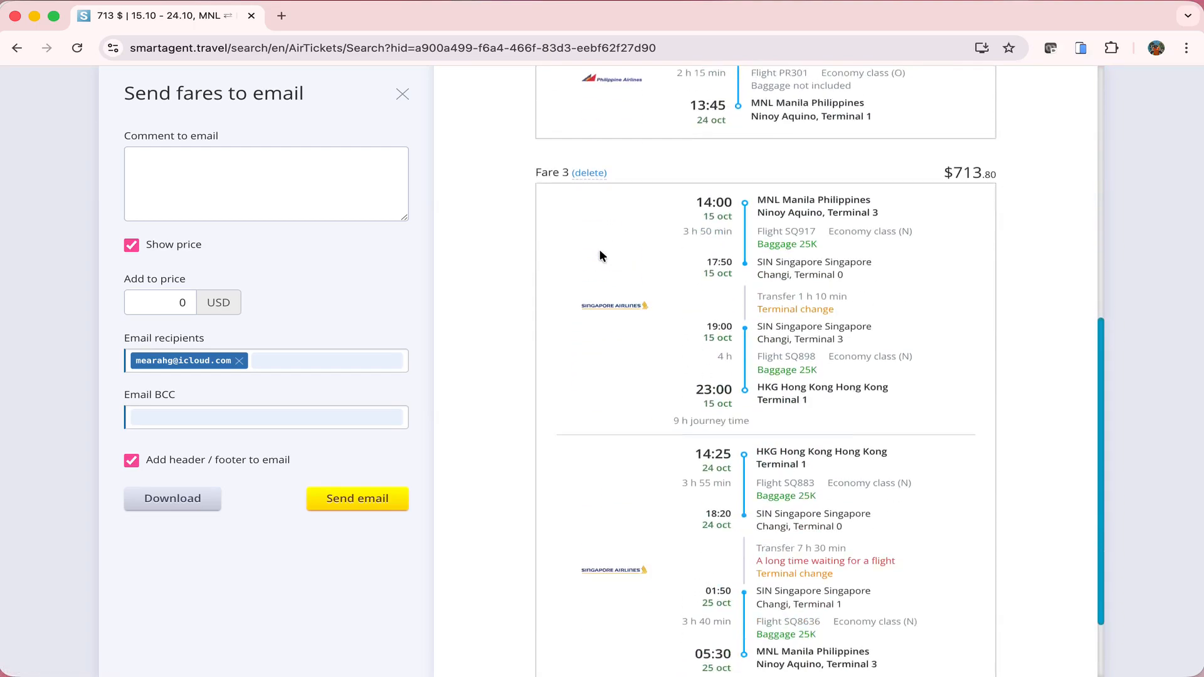
scroll(599, 250, "up", 9)
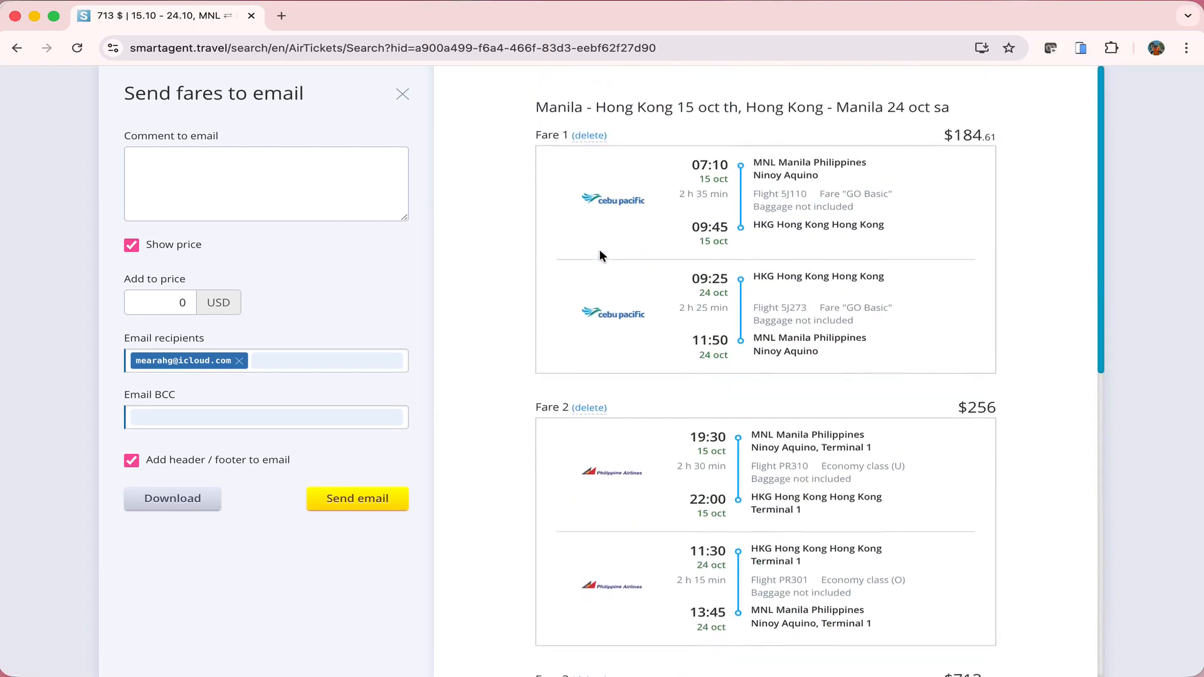
left_click(329, 178)
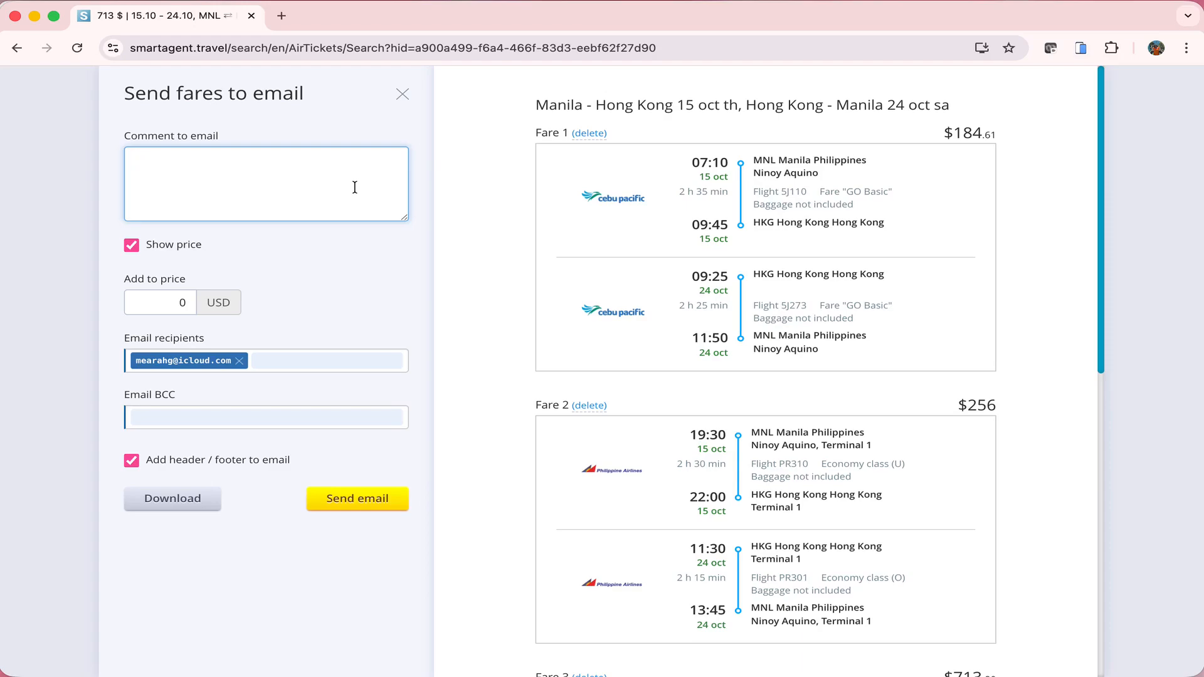
Add a 50 USD markup and fill in the client's e-mail as recipient and BCC
left_click_drag(119, 286, 206, 307)
type("50")
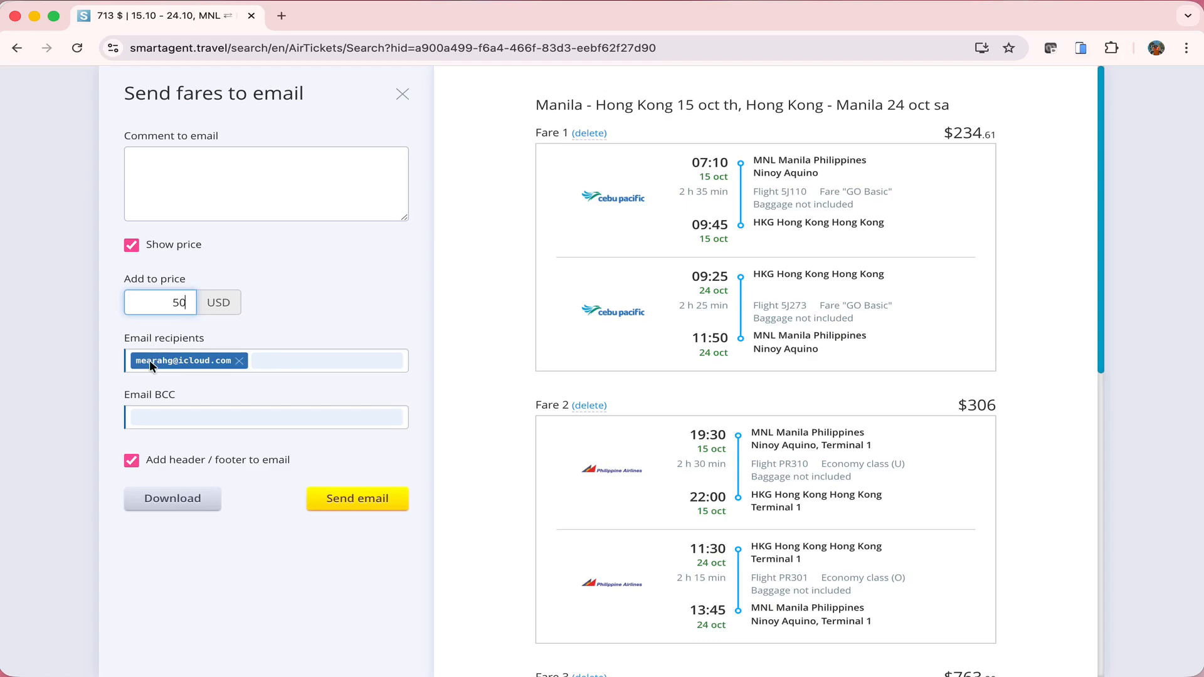
left_click(314, 361)
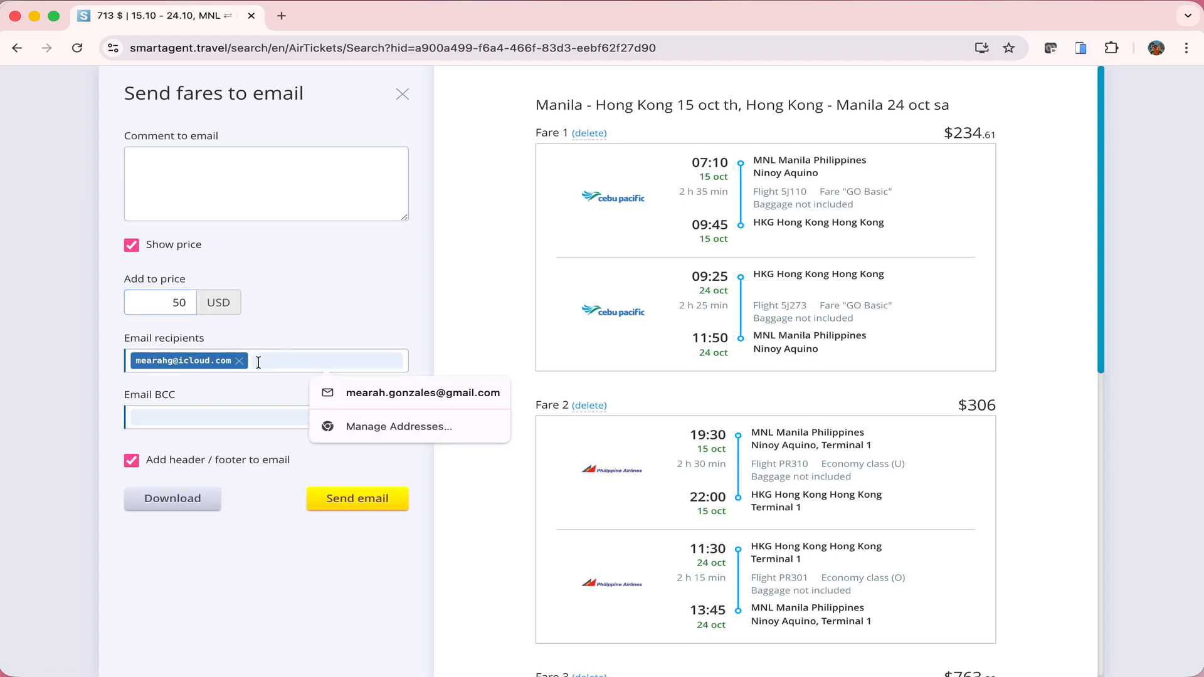
left_click(438, 393)
left_click(371, 316)
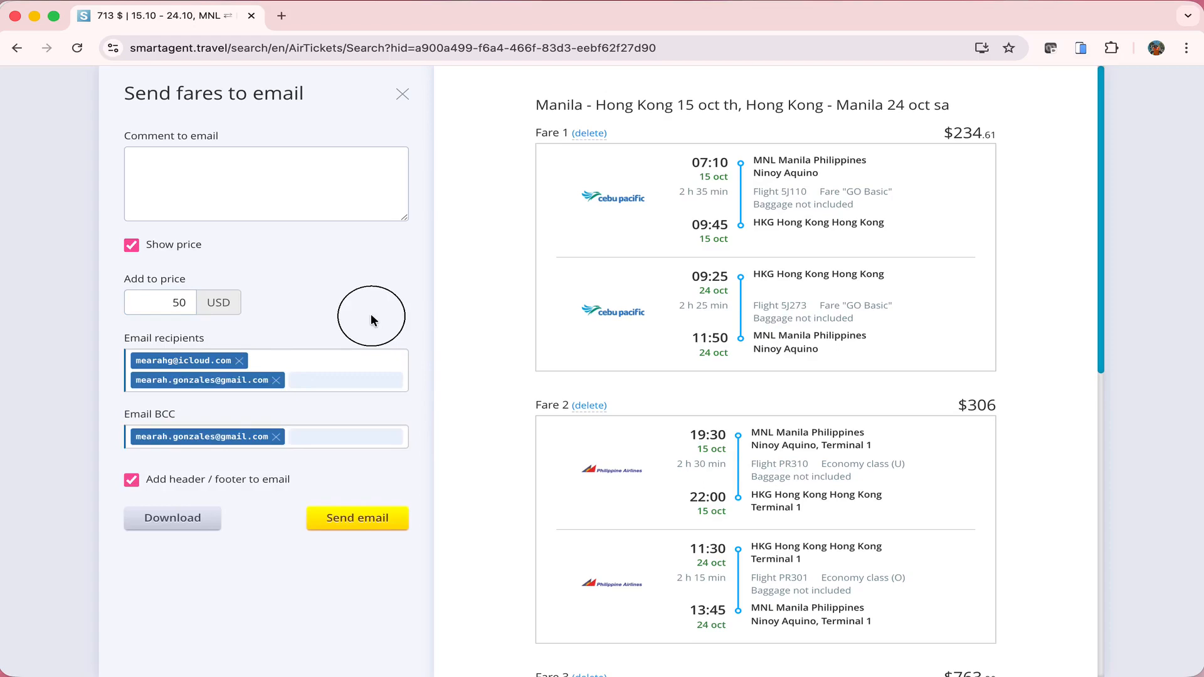
Download the fare summary as variants (25).png and view it in Preview
left_click(166, 525)
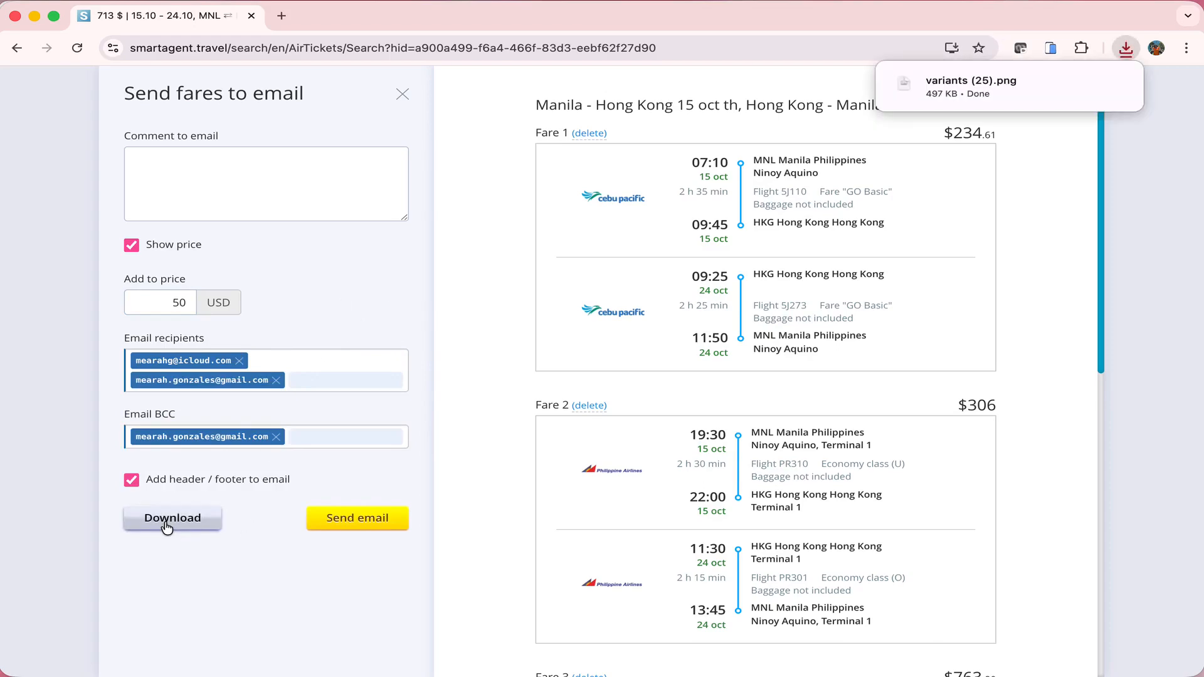
left_click(982, 93)
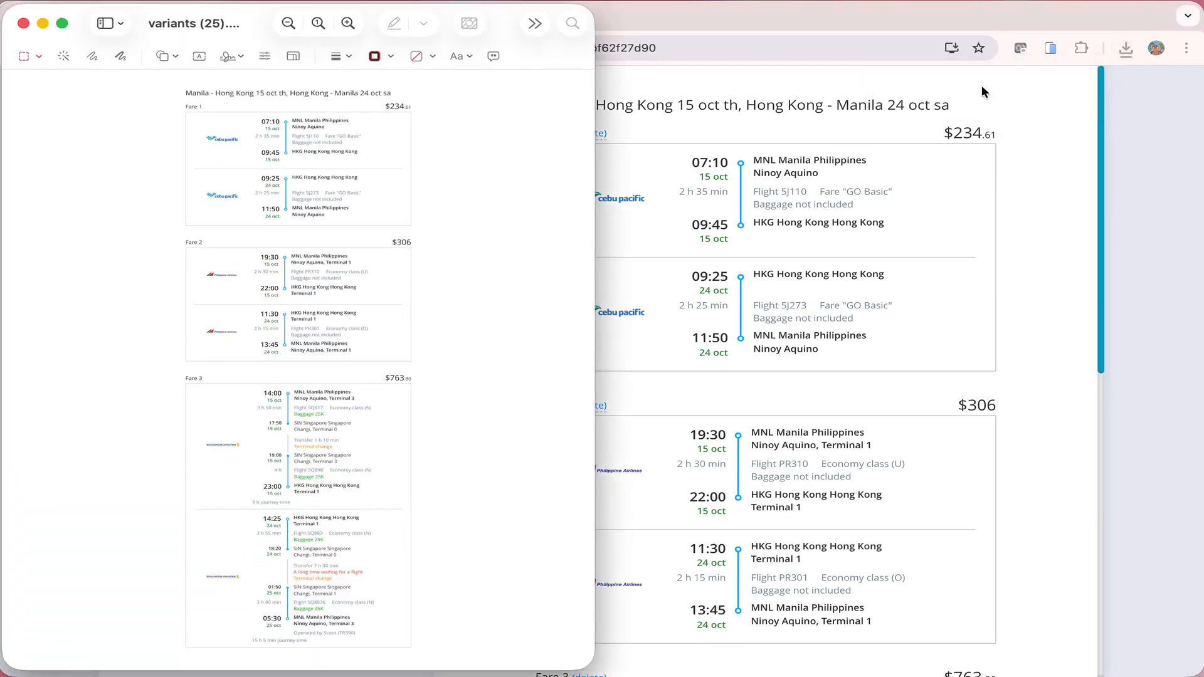
left_click(23, 25)
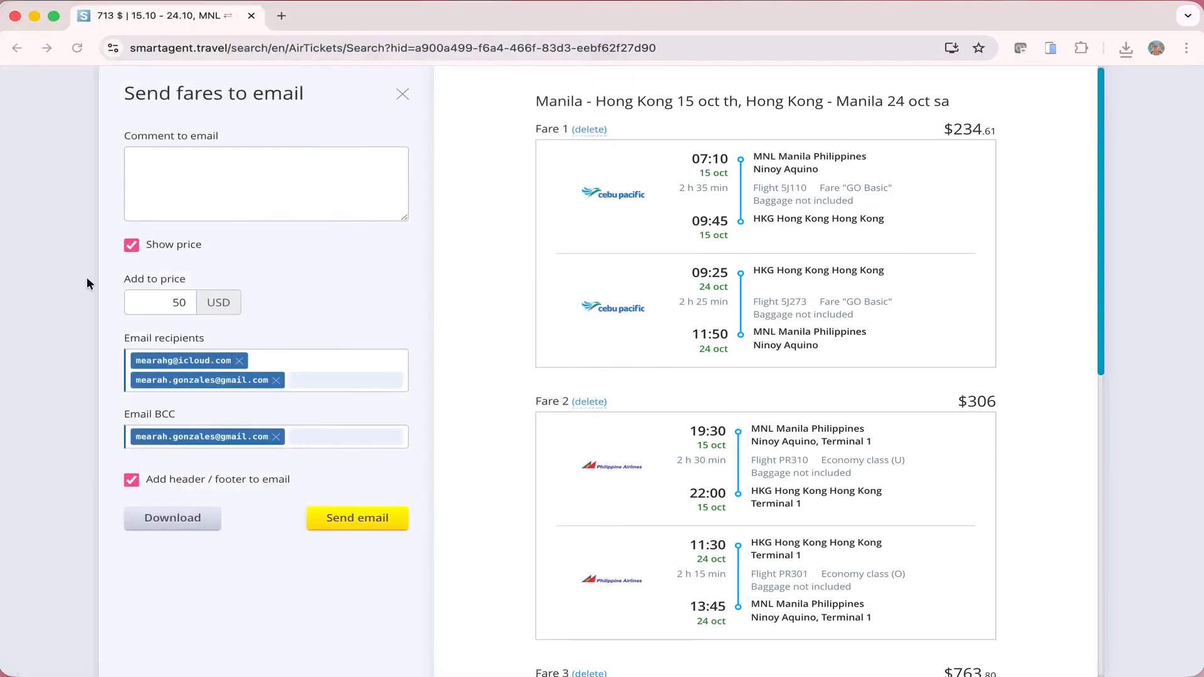
Close the email form, include all airlines, and expand then collapse the $184 Cebu Pacific details
left_click(402, 94)
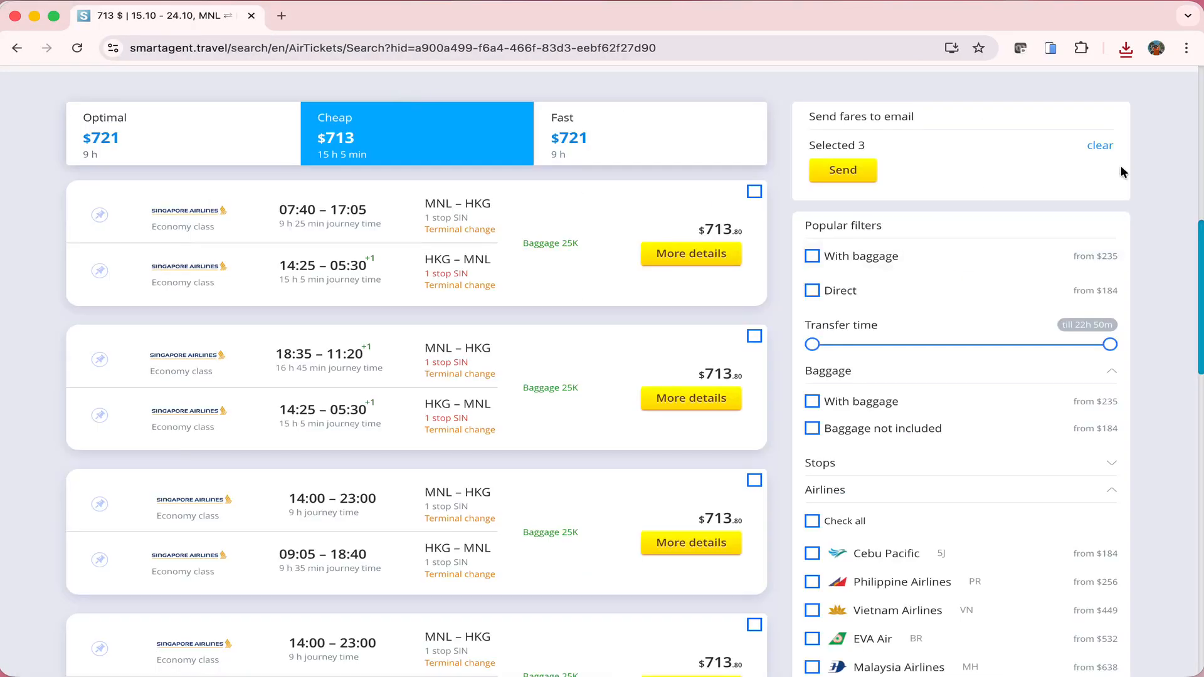
left_click(840, 412)
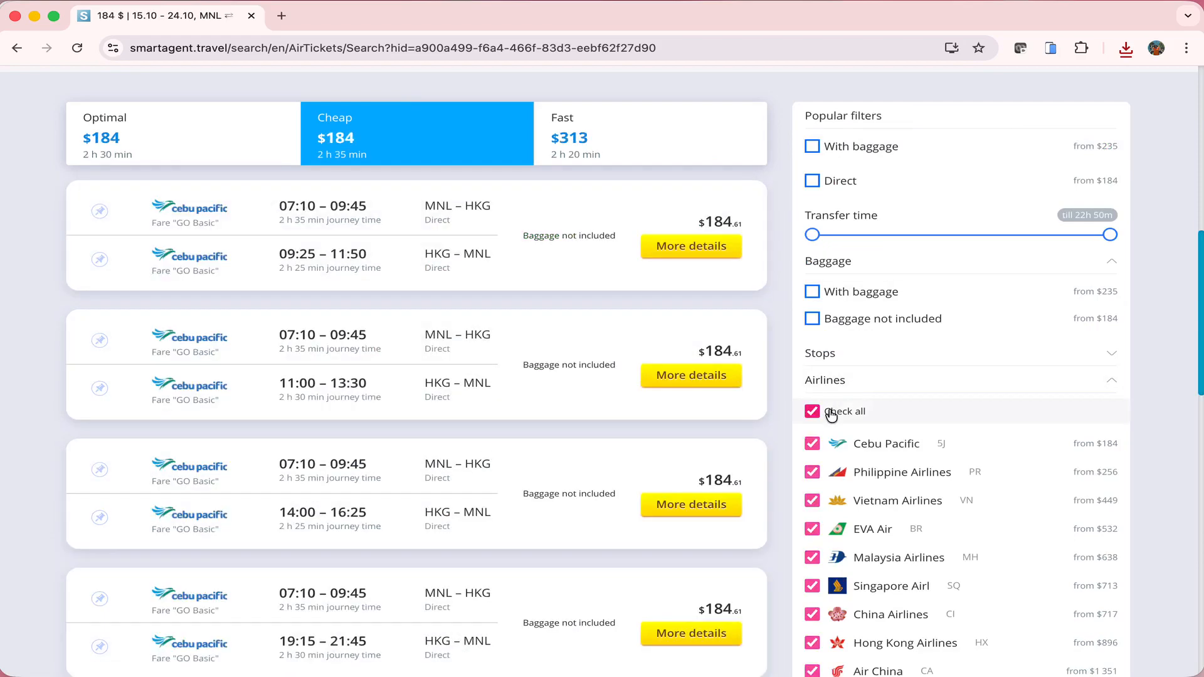
scroll(564, 279, "down", 1)
left_click(649, 232)
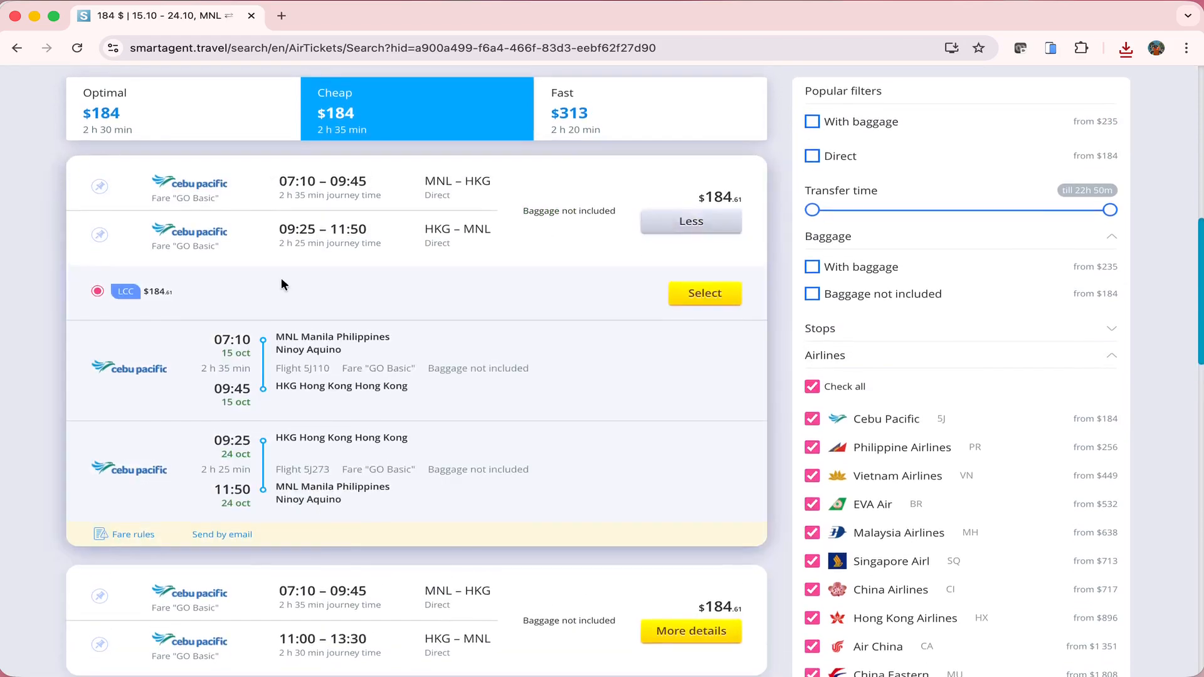
scroll(122, 300, "down", 1)
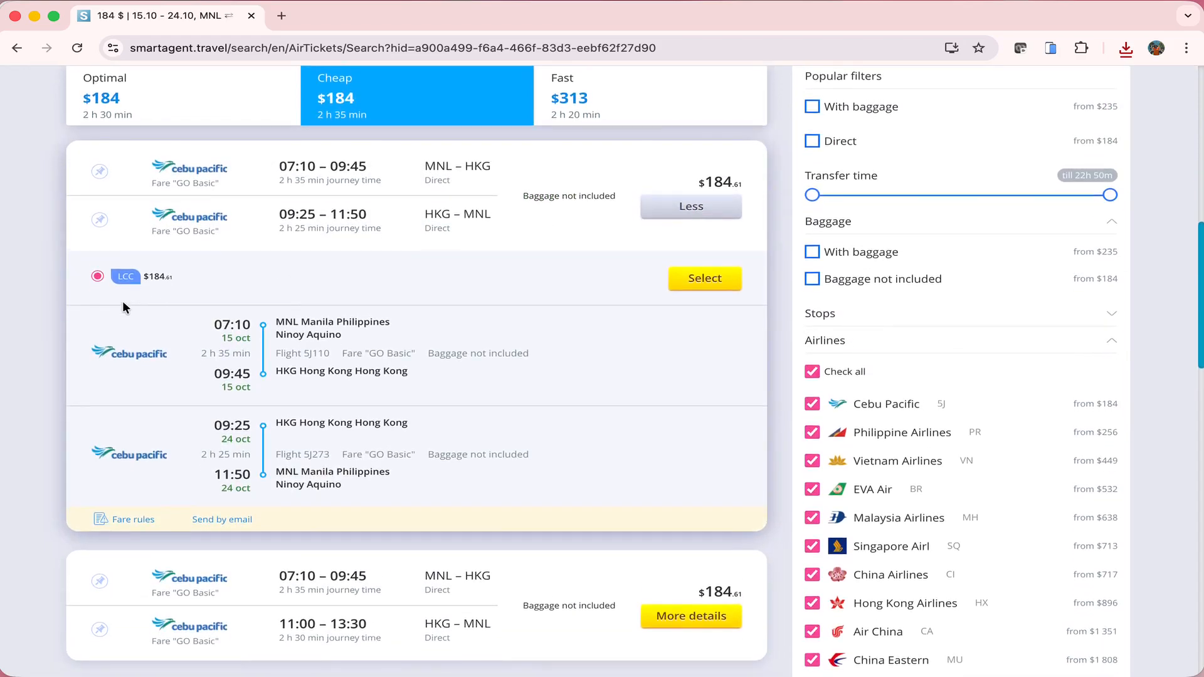
scroll(125, 298, "up", 1)
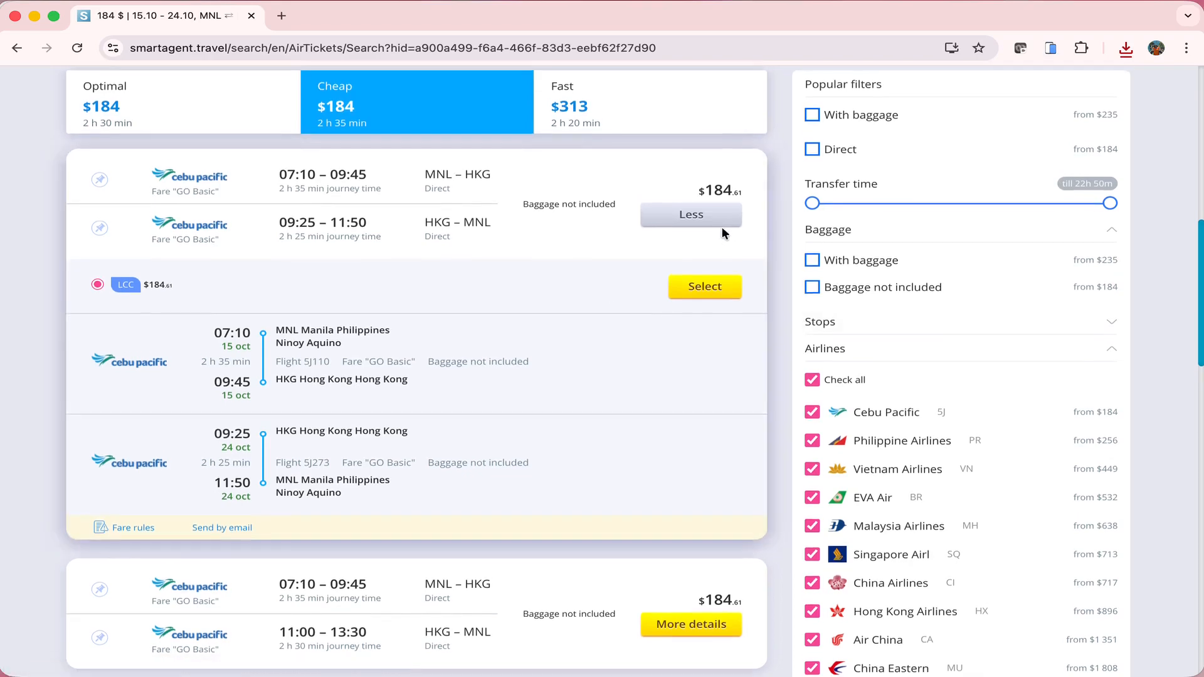
left_click(720, 213)
Filter to Philippine Airlines only and expand the $256 and $313 round-trip details
left_click(844, 380)
left_click(813, 440)
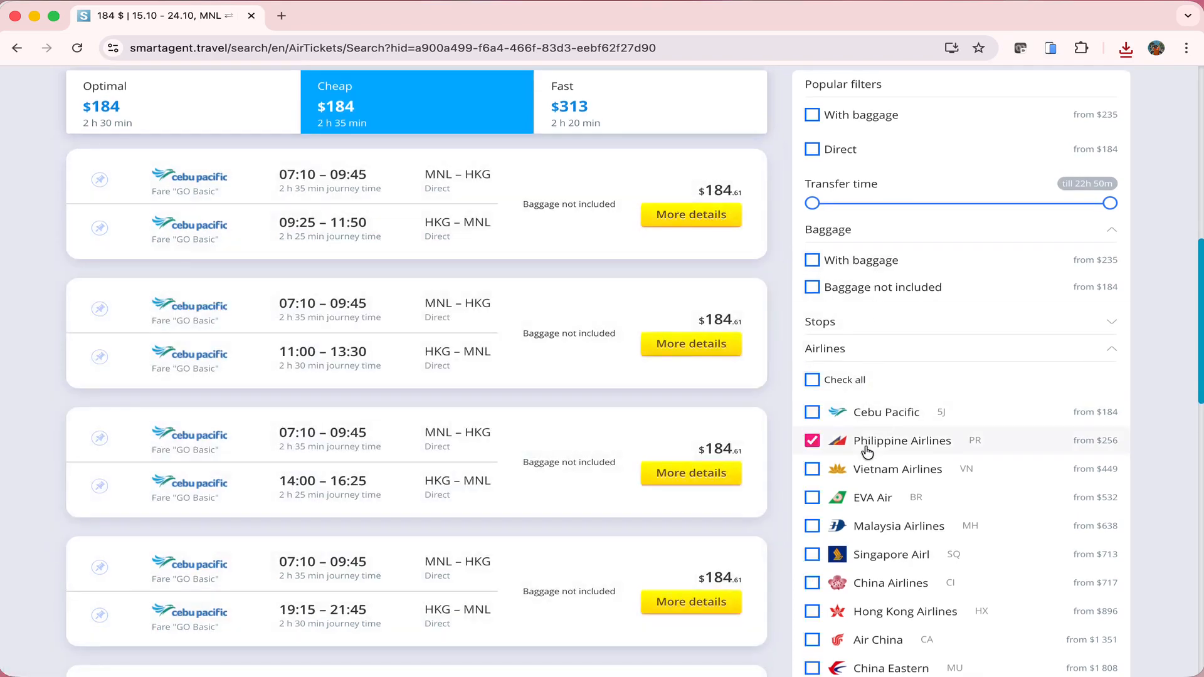
left_click(686, 219)
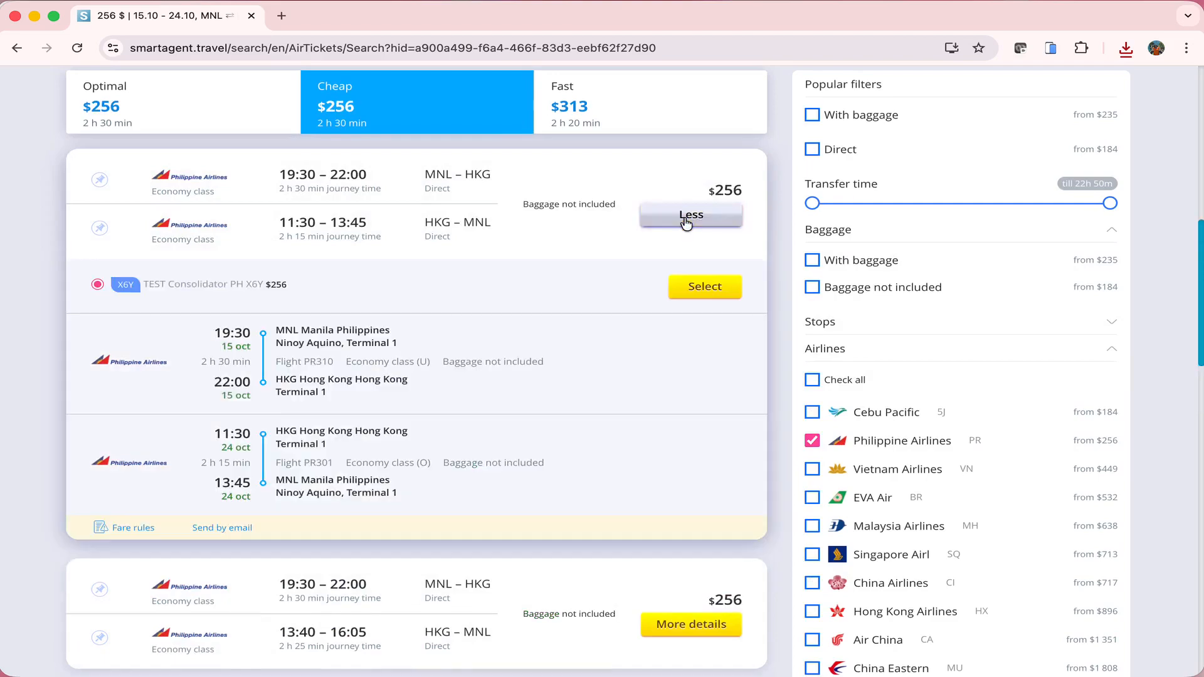
left_click_drag(99, 284, 260, 287)
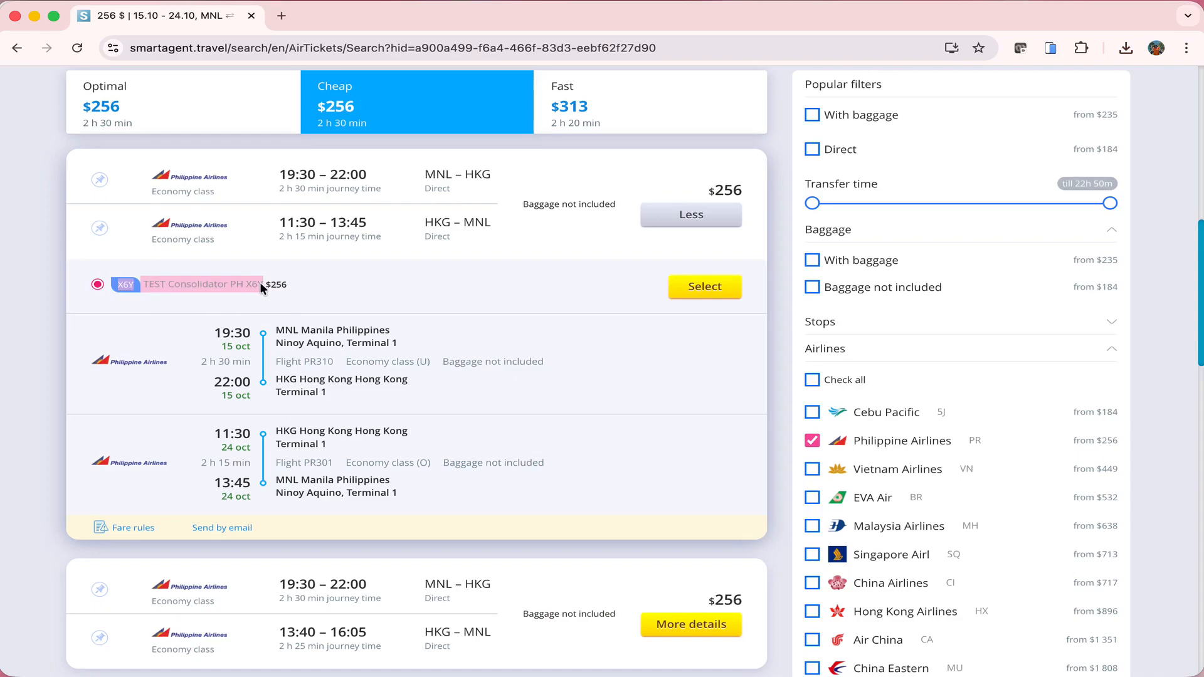
left_click(347, 291)
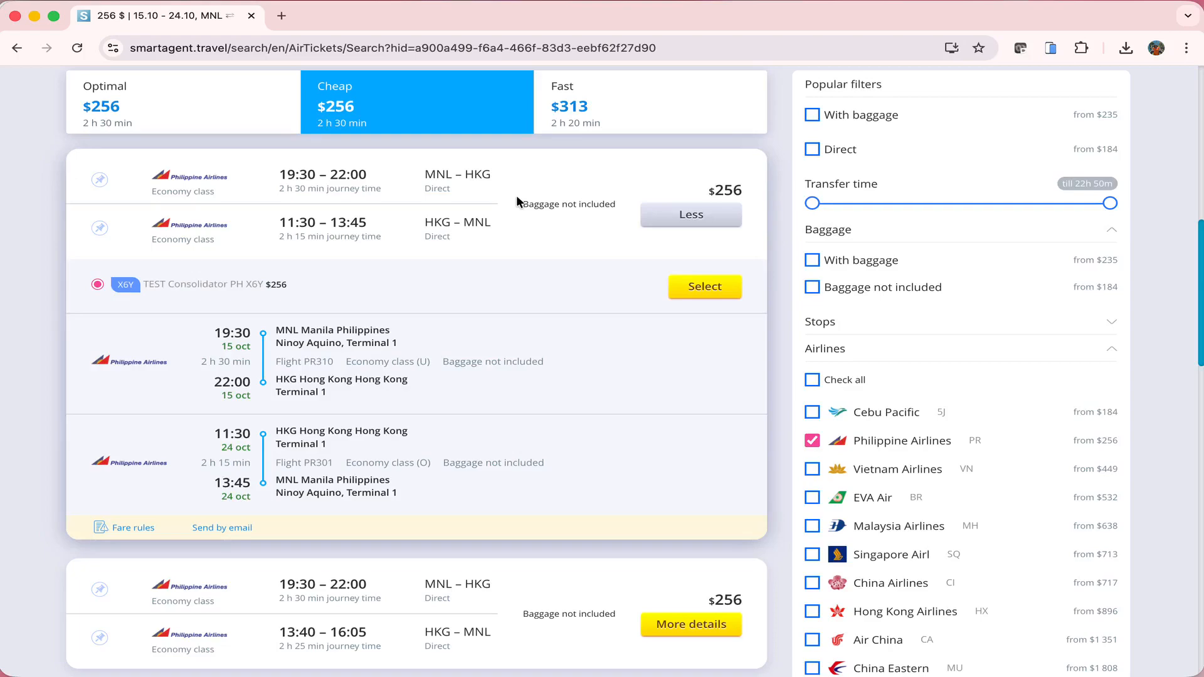
scroll(517, 199, "down", 10)
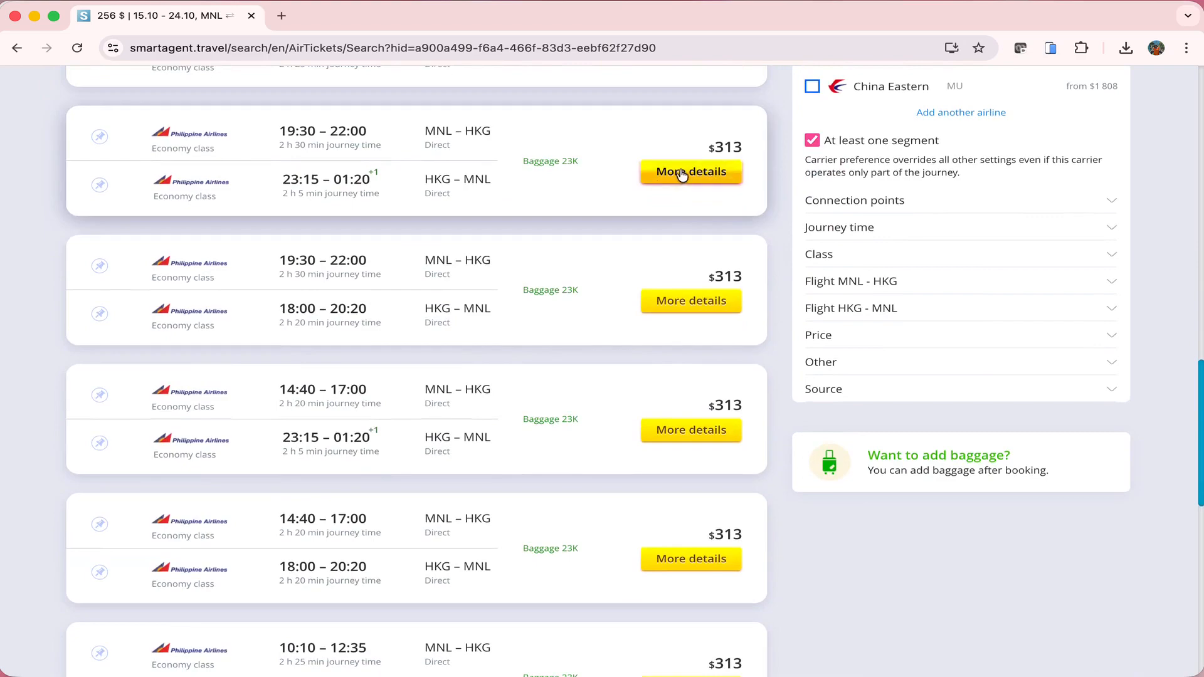
left_click(682, 175)
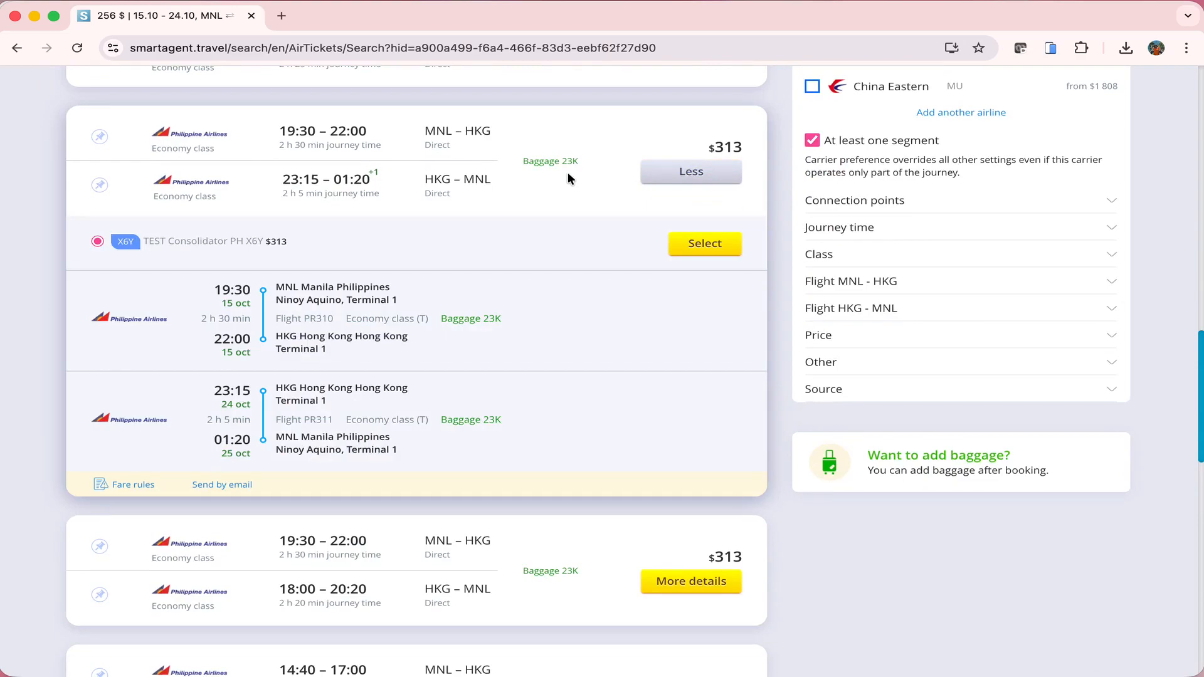
scroll(568, 178, "up", 10)
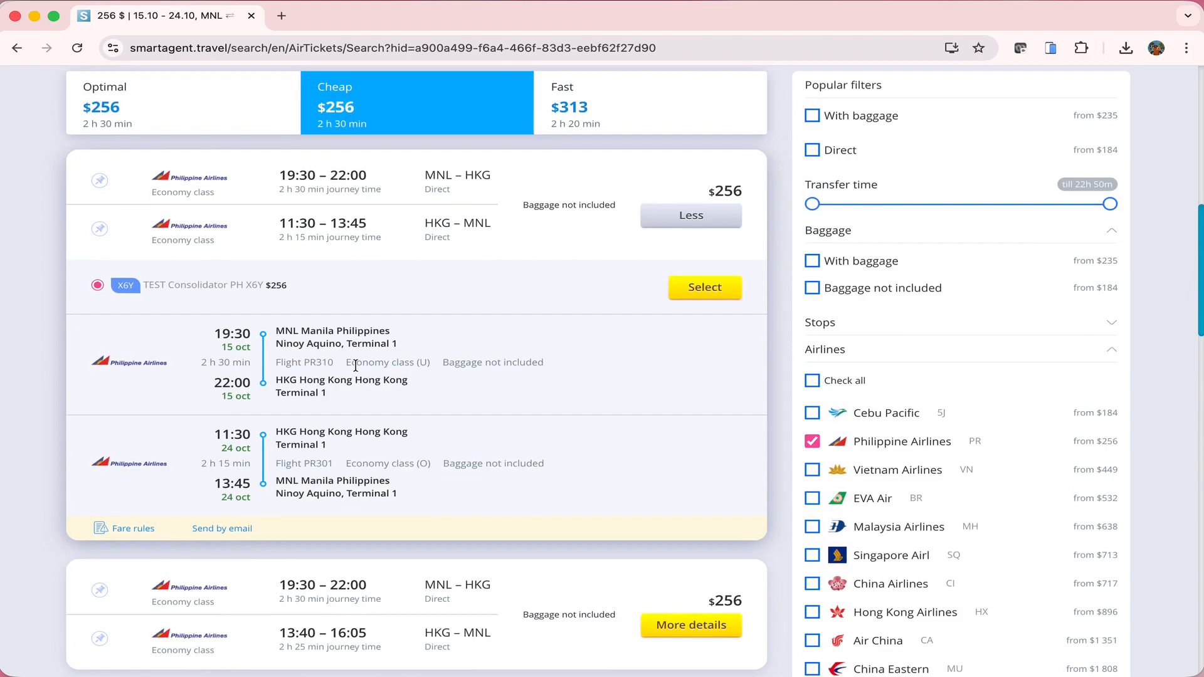
left_click(124, 528)
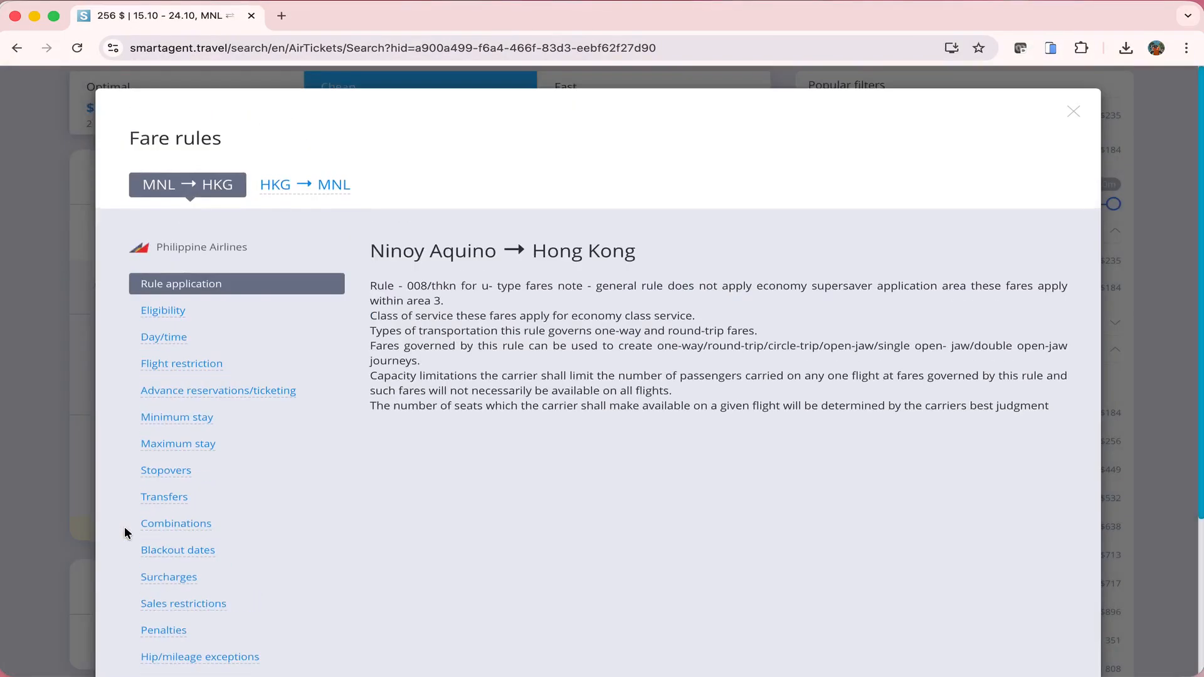
scroll(264, 315, "down", 3)
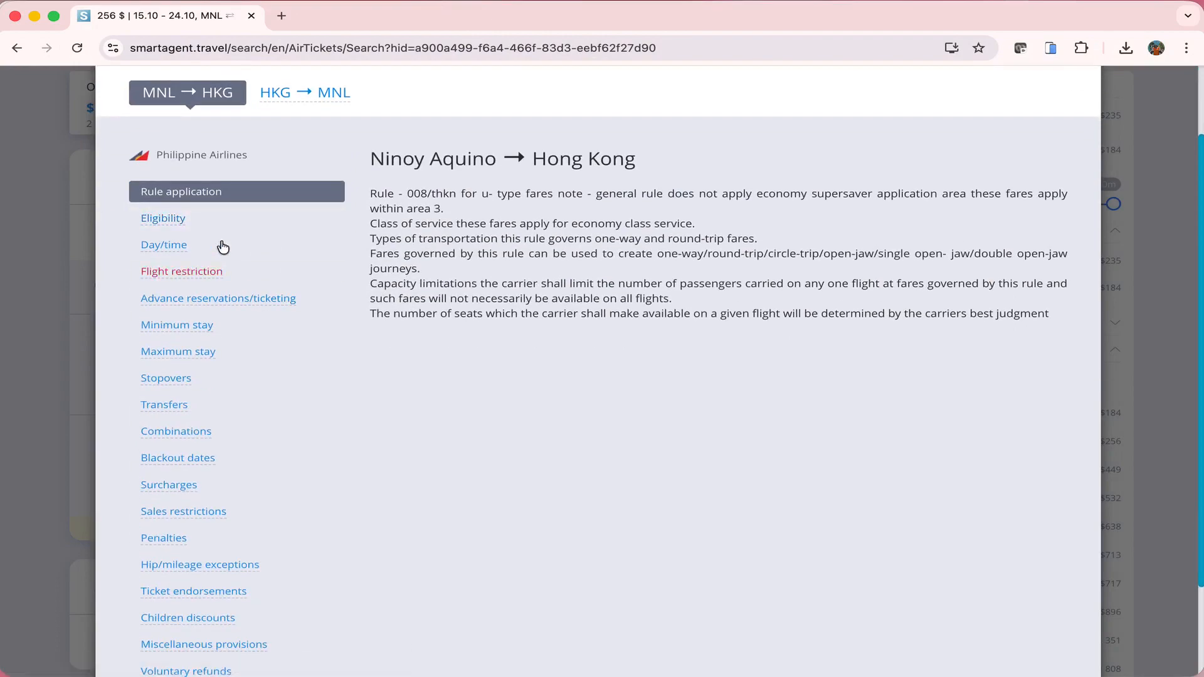
left_click(181, 540)
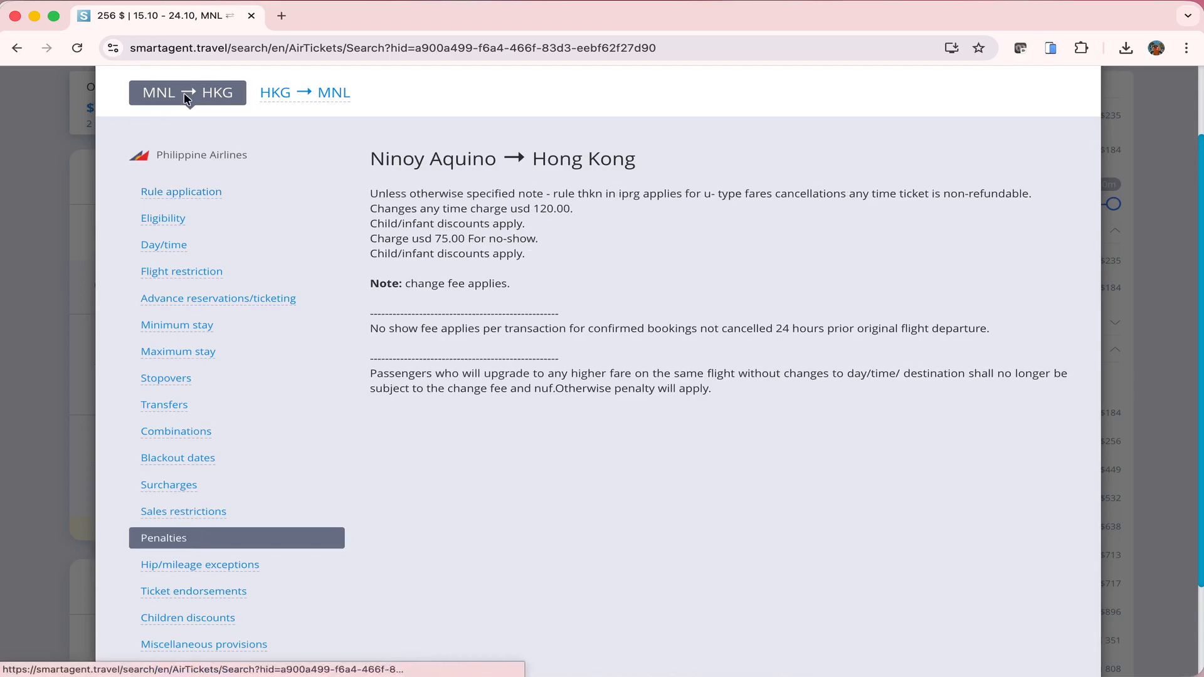
left_click_drag(384, 239, 557, 247)
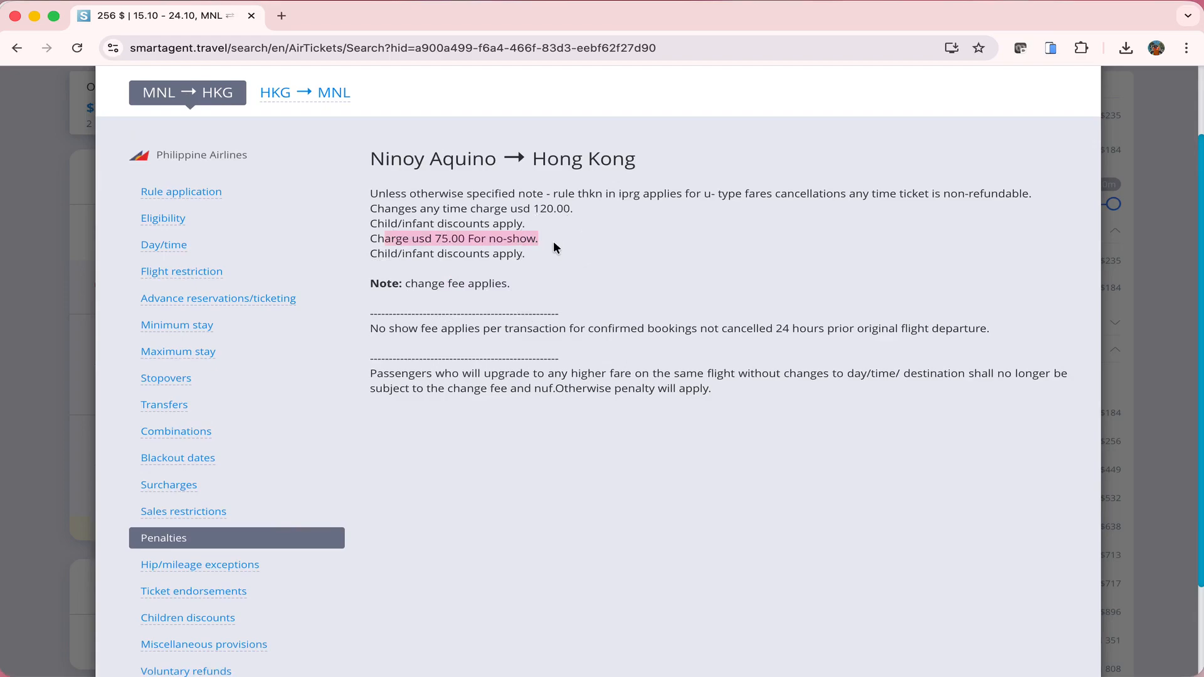
left_click_drag(384, 208, 635, 215)
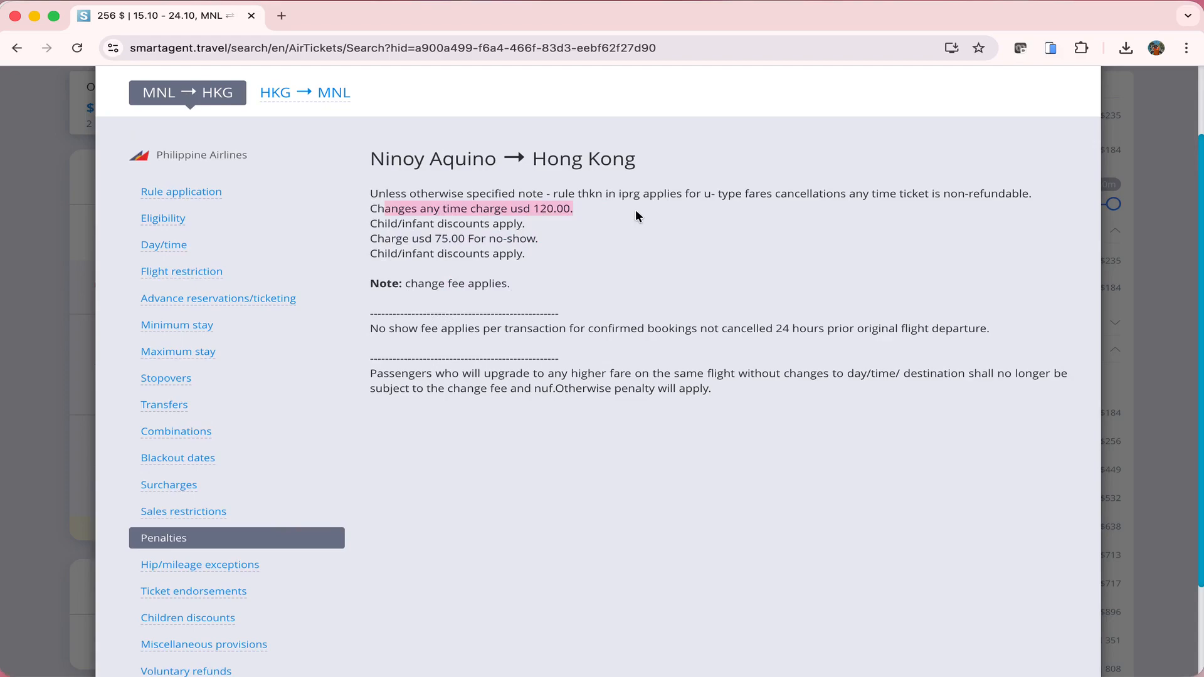
left_click_drag(695, 195, 1058, 198)
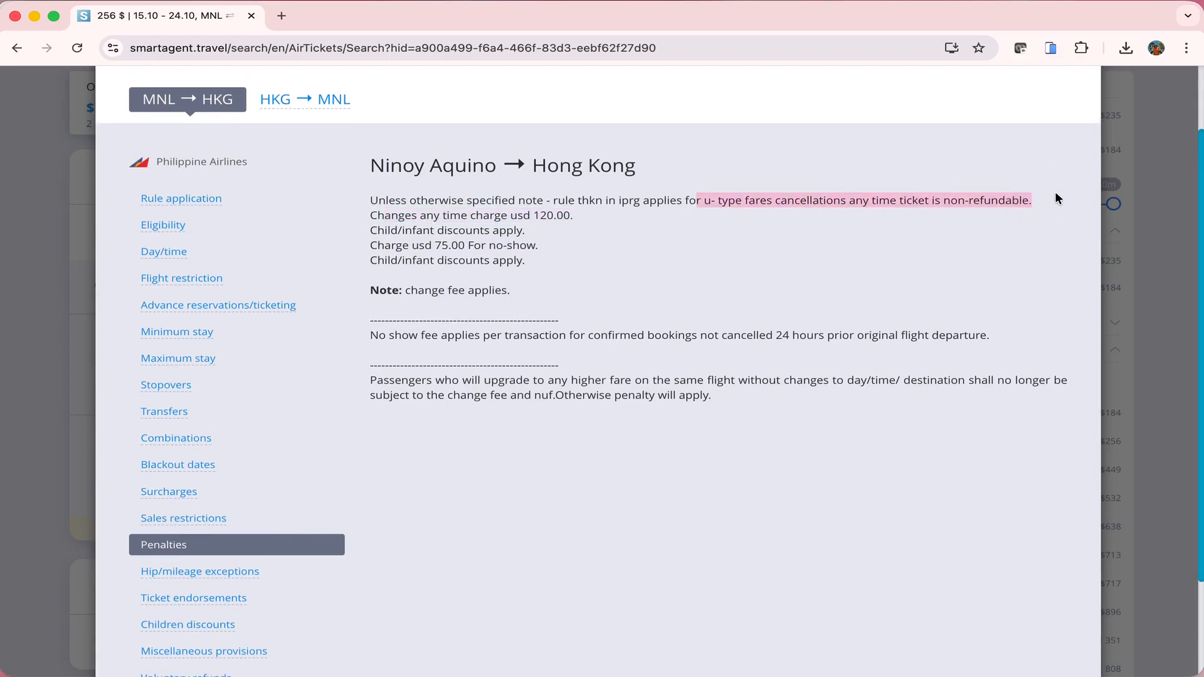
key("Escape")
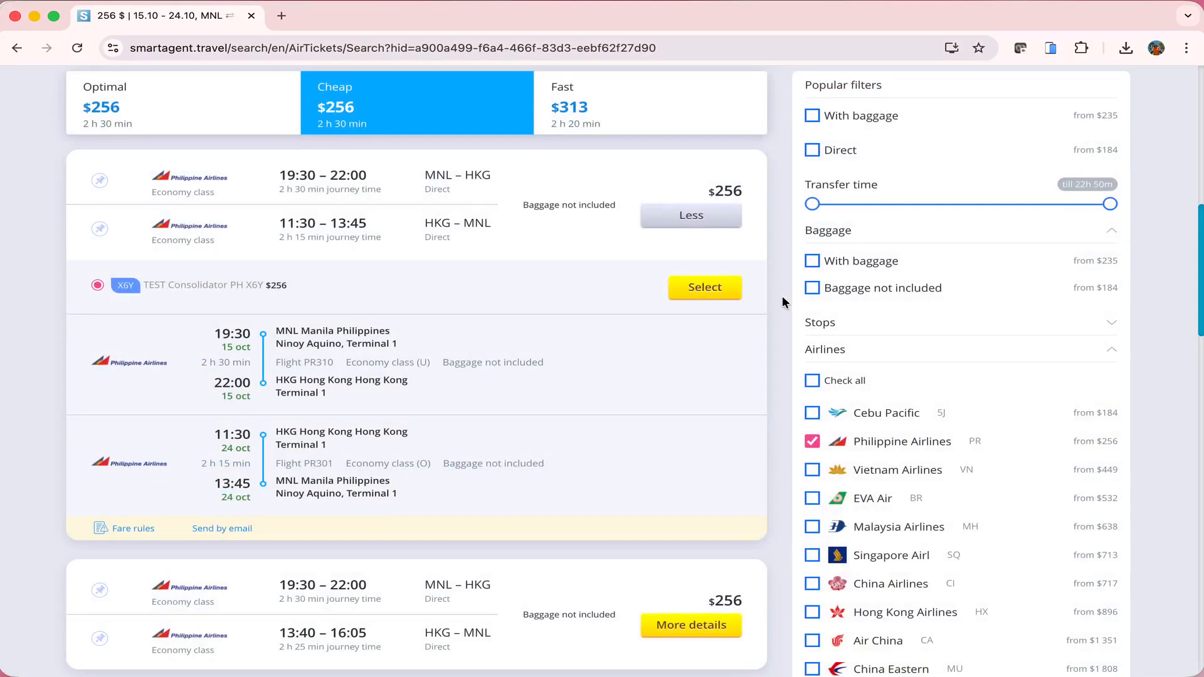
Select the $256 offer, compare the fare cards, and choose Economy Value at $433
left_click(705, 294)
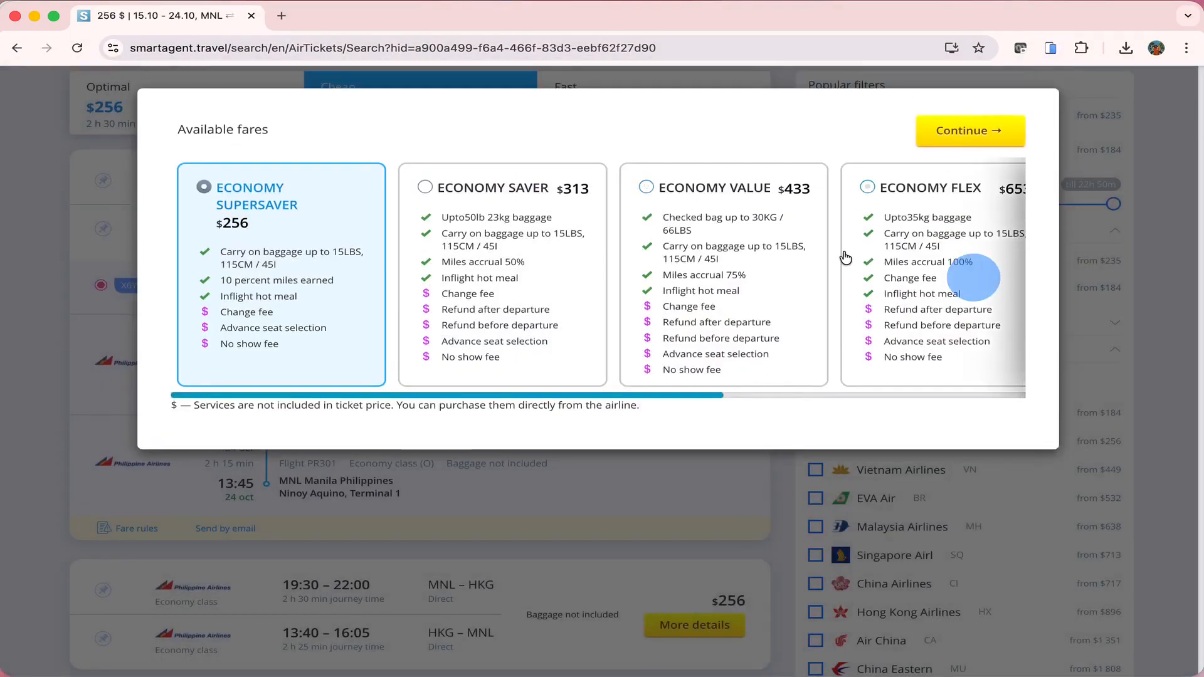
scroll(845, 257, "right", 1)
scroll(846, 257, "right", 3)
left_click(846, 257)
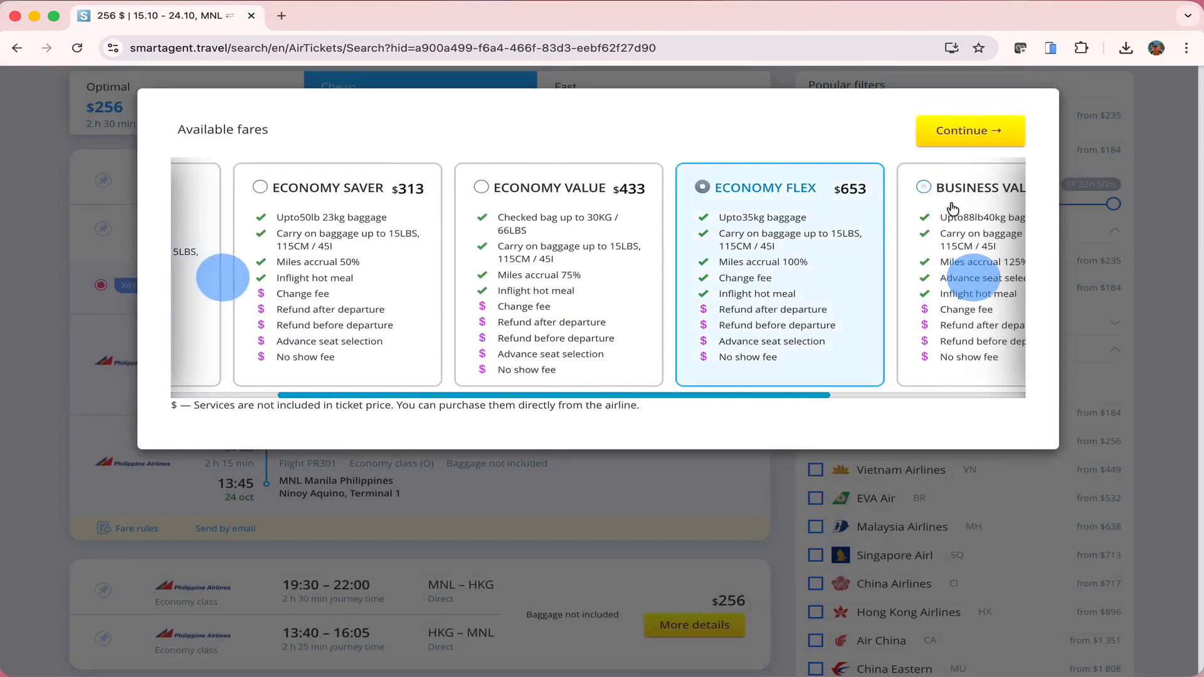
left_click(952, 209)
scroll(956, 208, "right", 5)
left_click(905, 216)
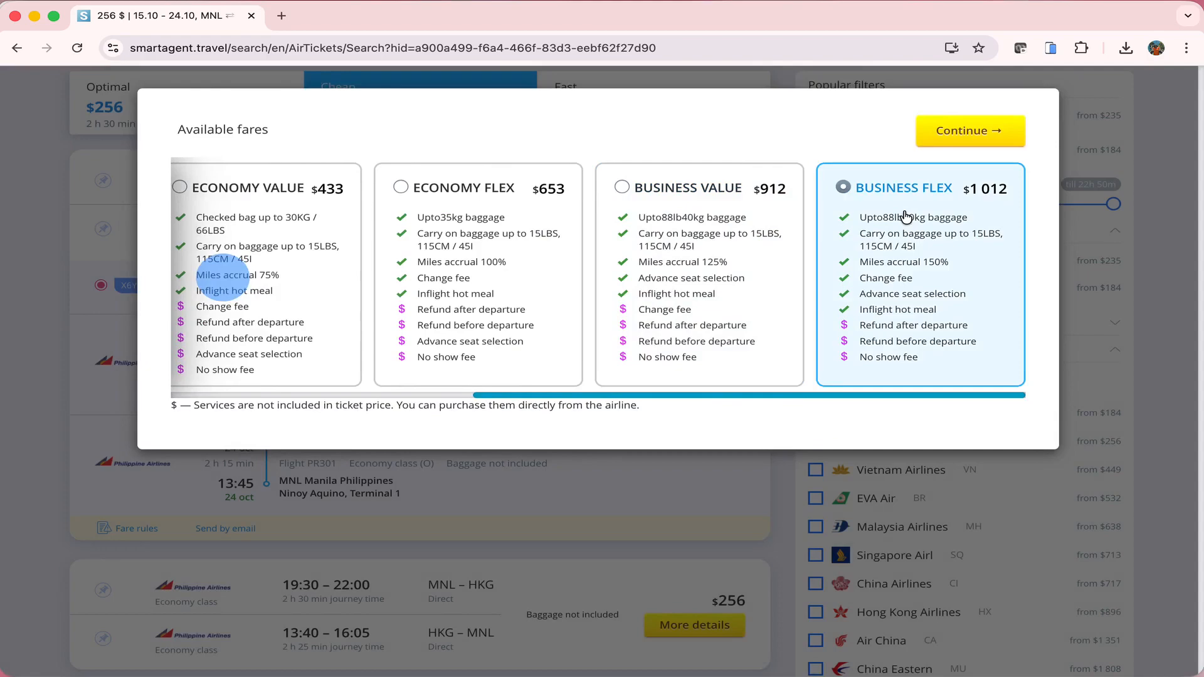
scroll(699, 221, "left", 10)
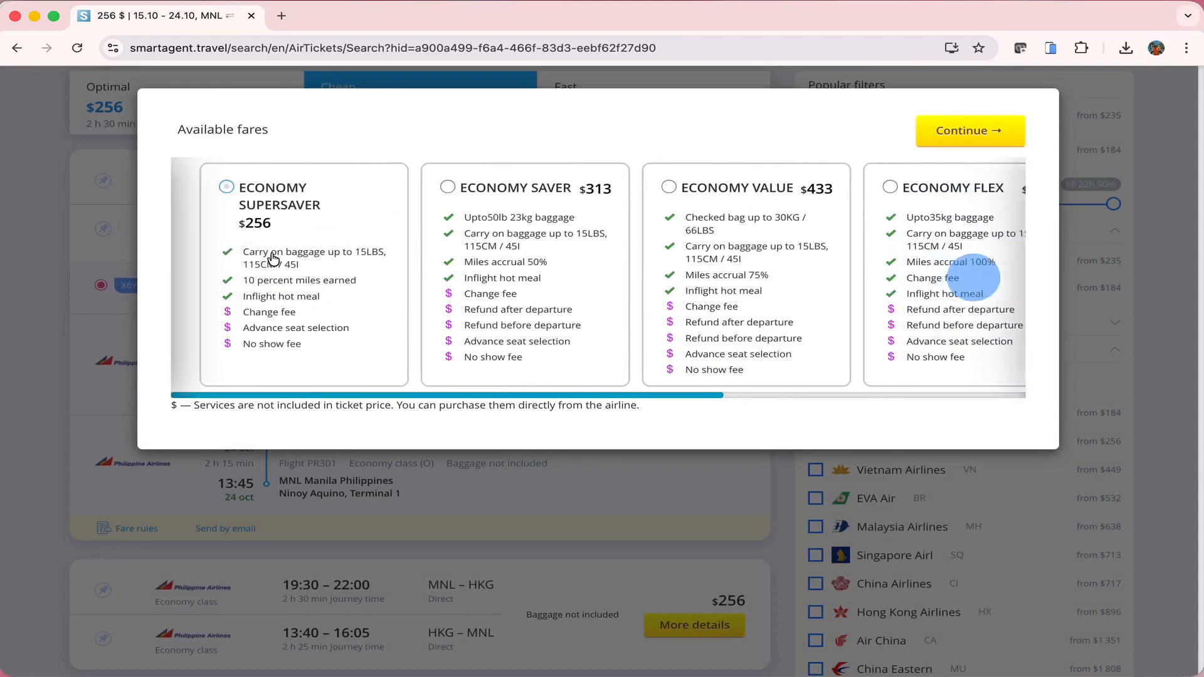
left_click(699, 221)
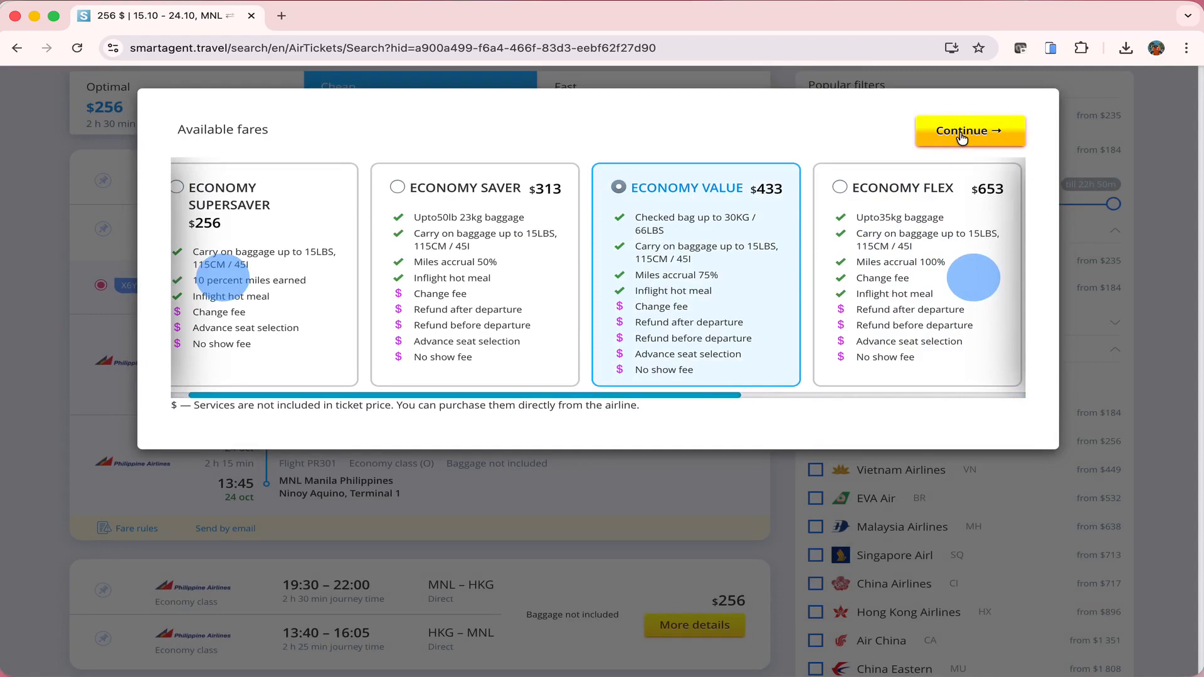
Proceed to the Economy Value booking form and review the Customer and adult passenger sections
left_click(961, 132)
scroll(556, 418, "down", 2)
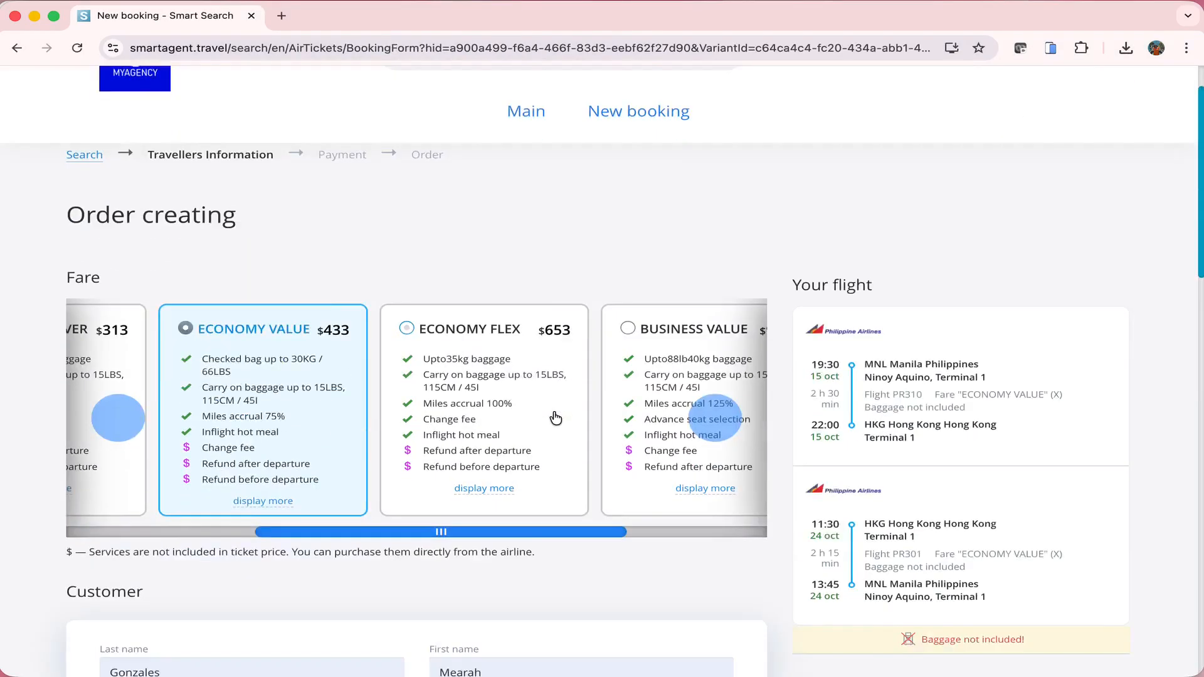
scroll(556, 418, "down", 4)
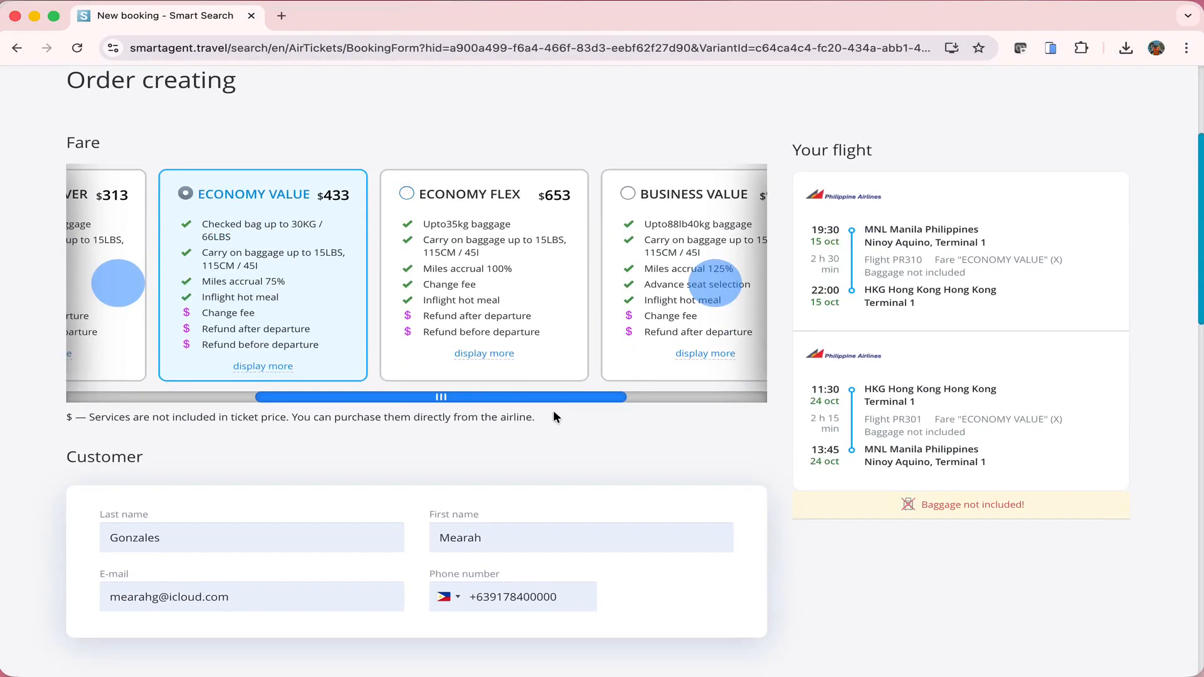
scroll(553, 411, "down", 10)
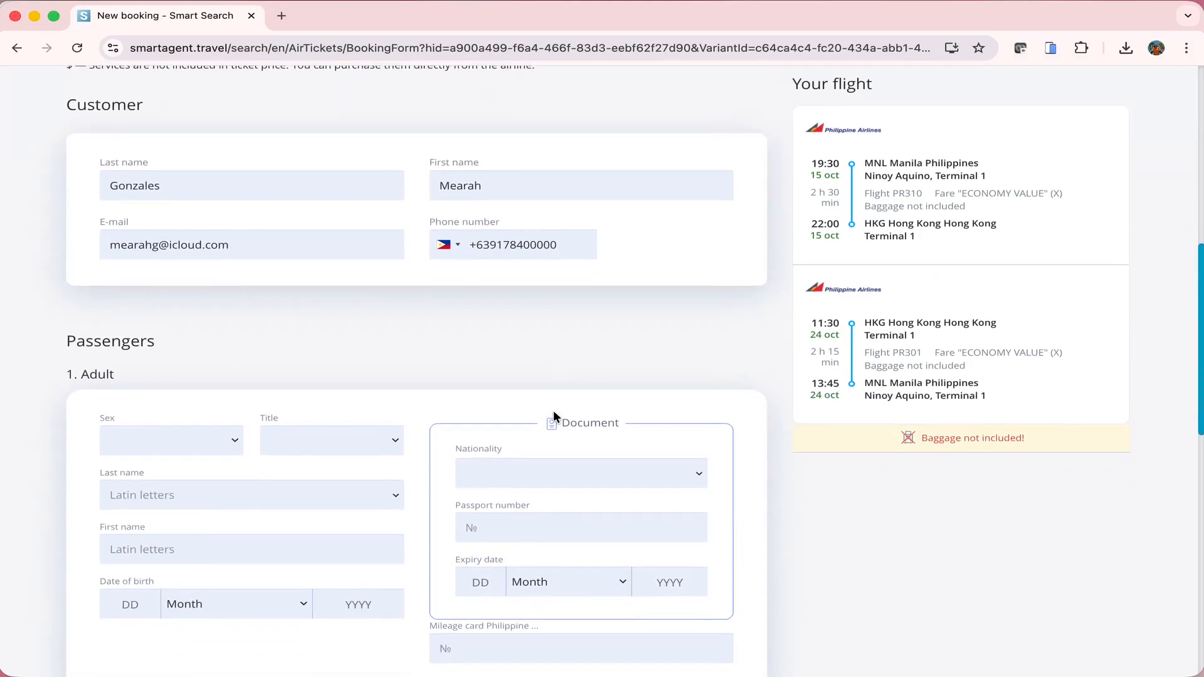
left_click_drag(66, 106, 197, 113)
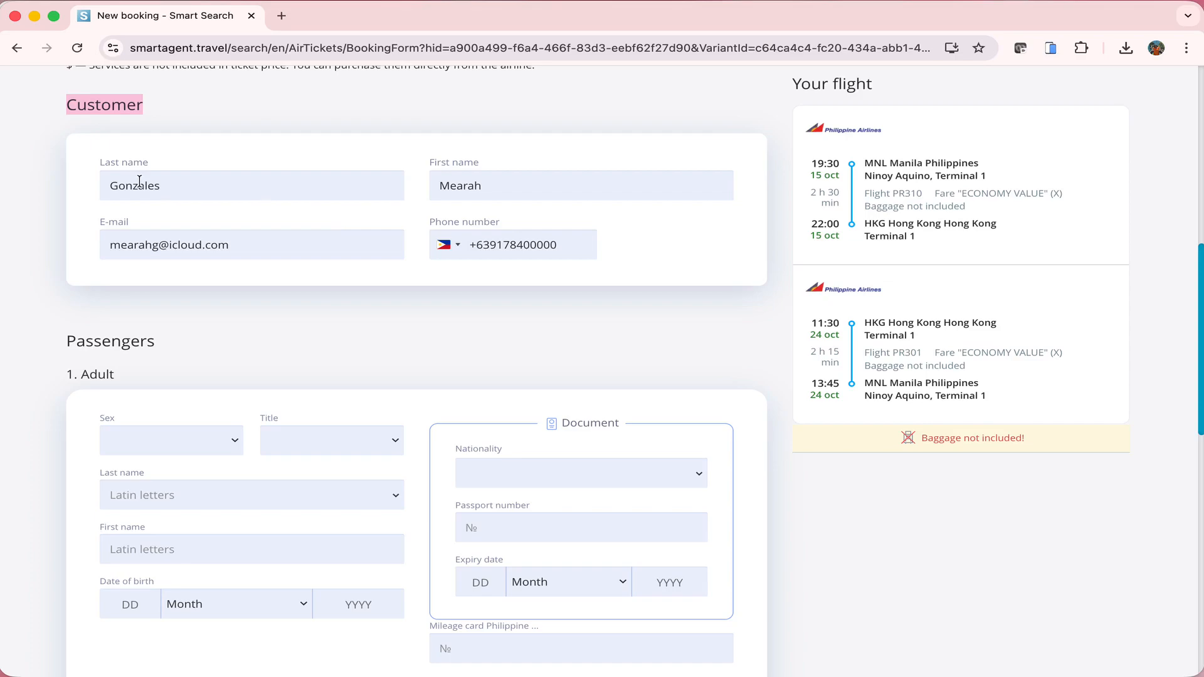
scroll(139, 180, "down", 1)
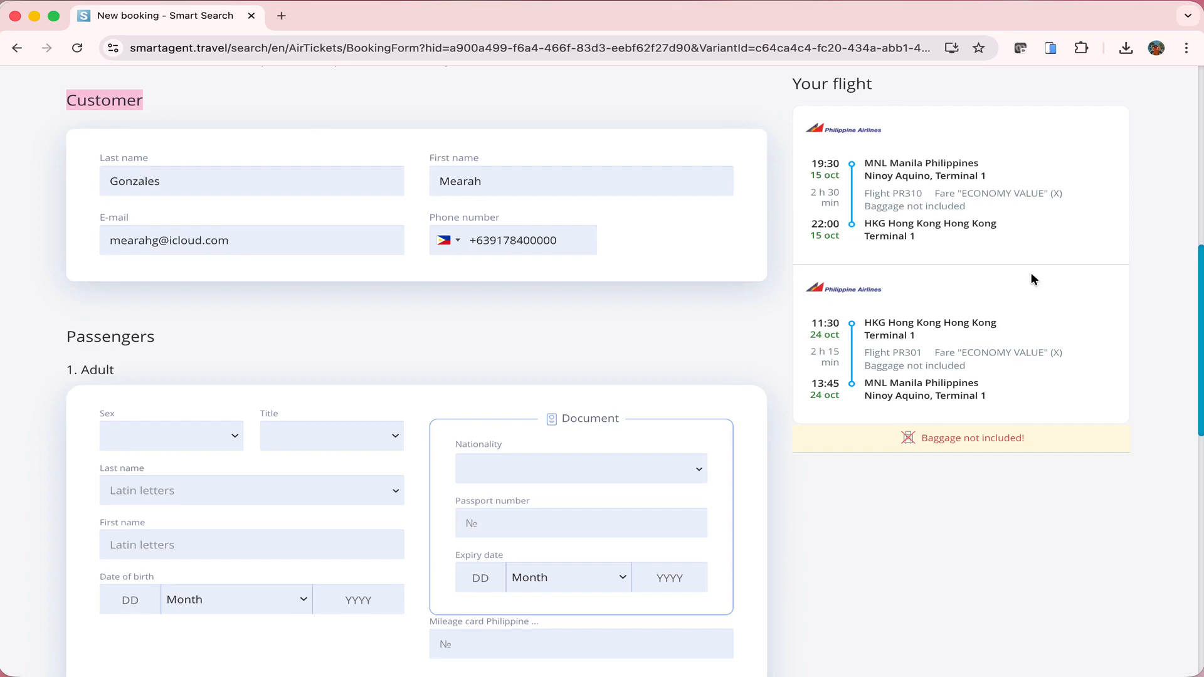
scroll(1033, 279, "down", 4)
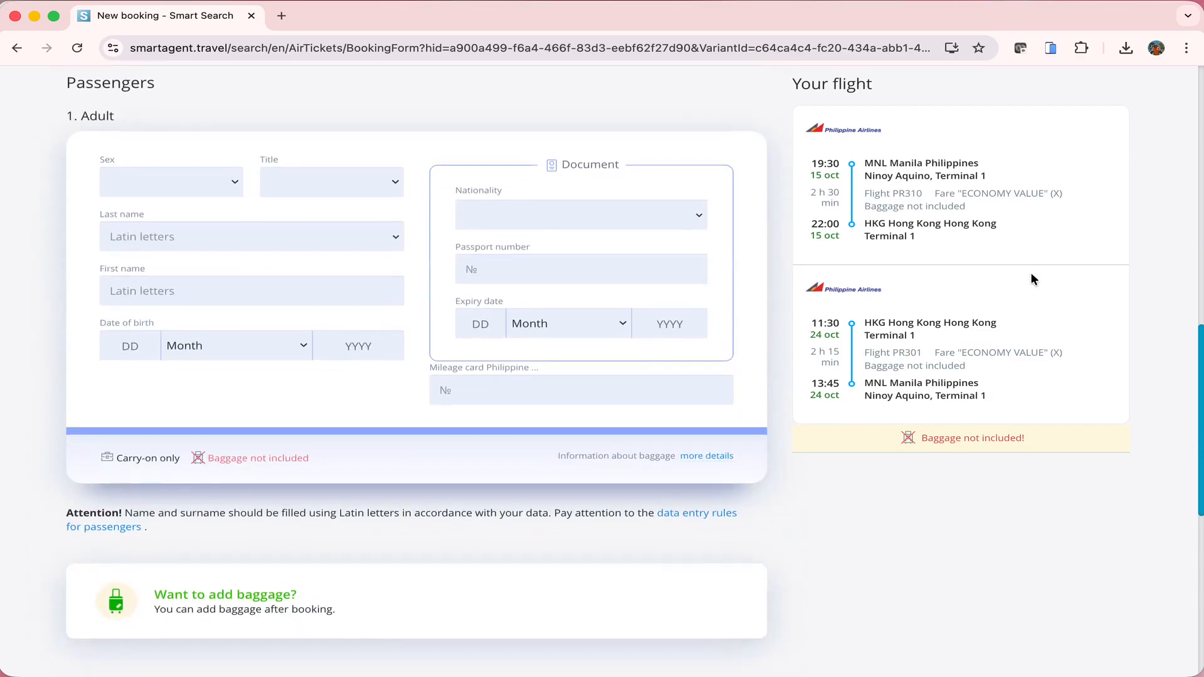
left_click_drag(63, 125, 125, 118)
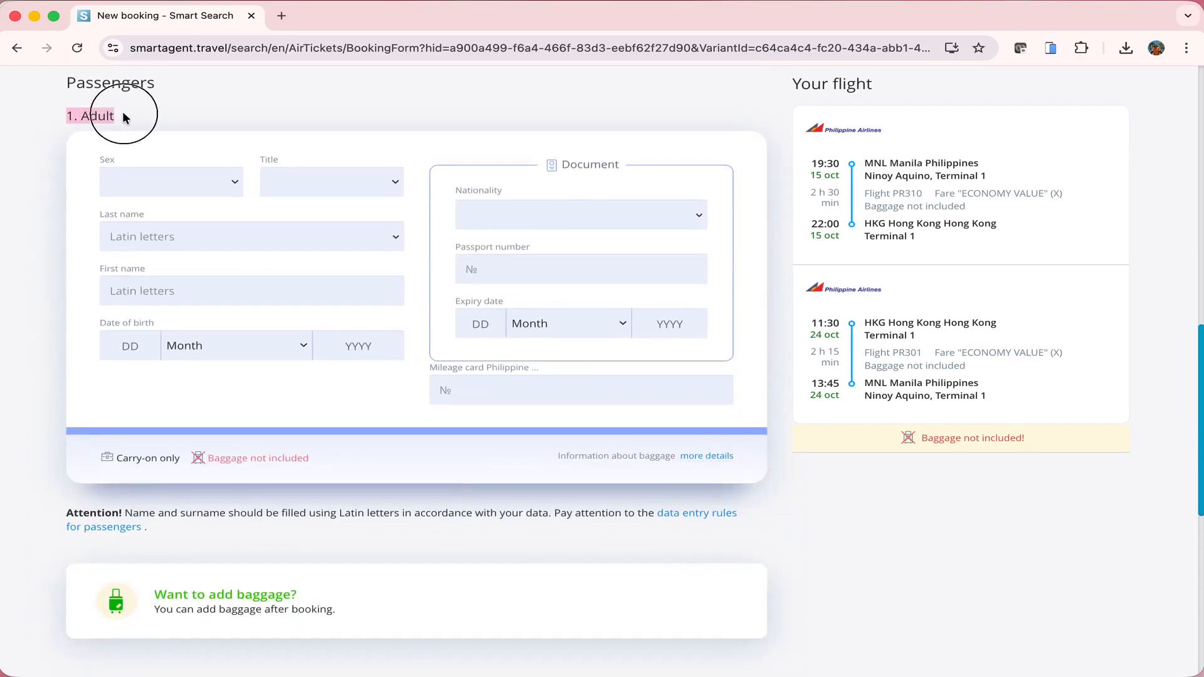
left_click(124, 117)
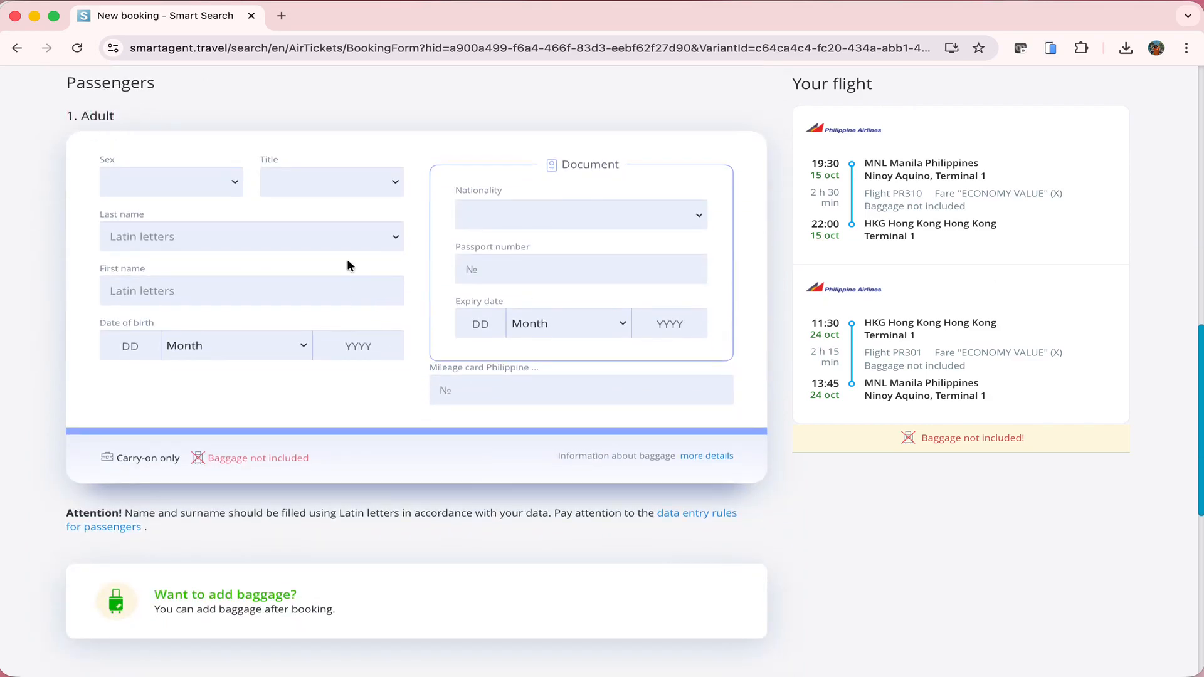
Fill the adult passenger from a saved traveller and expand the per-leg baggage details
left_click(345, 238)
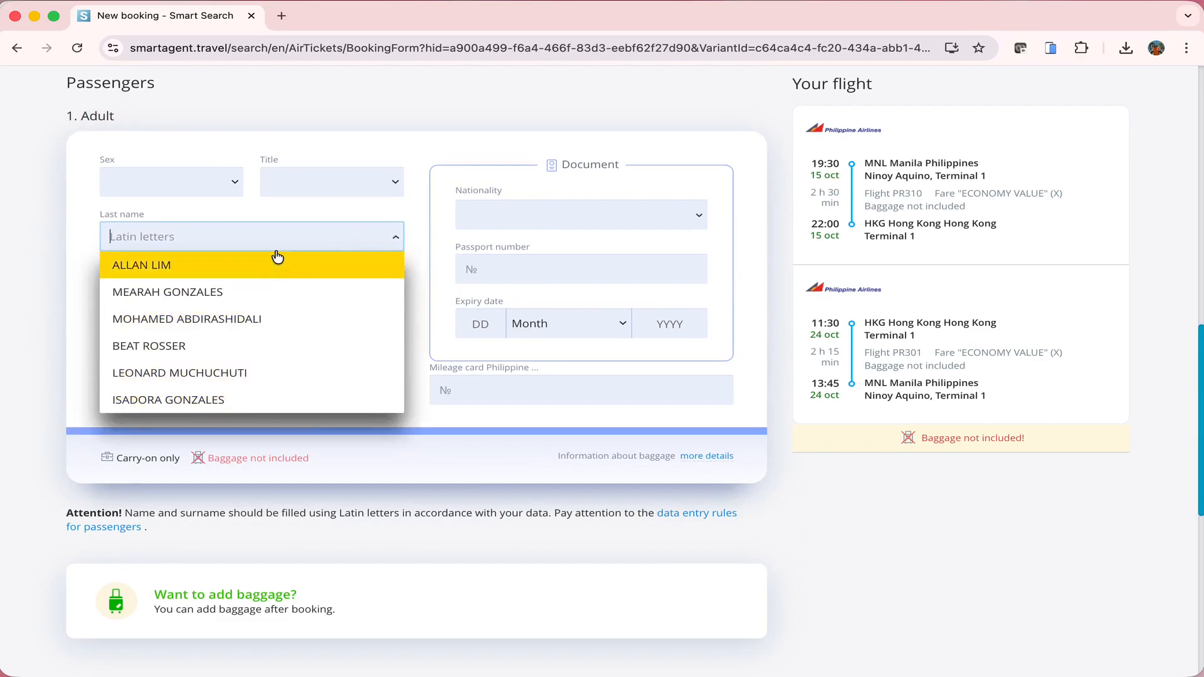
left_click(272, 294)
left_click(876, 497)
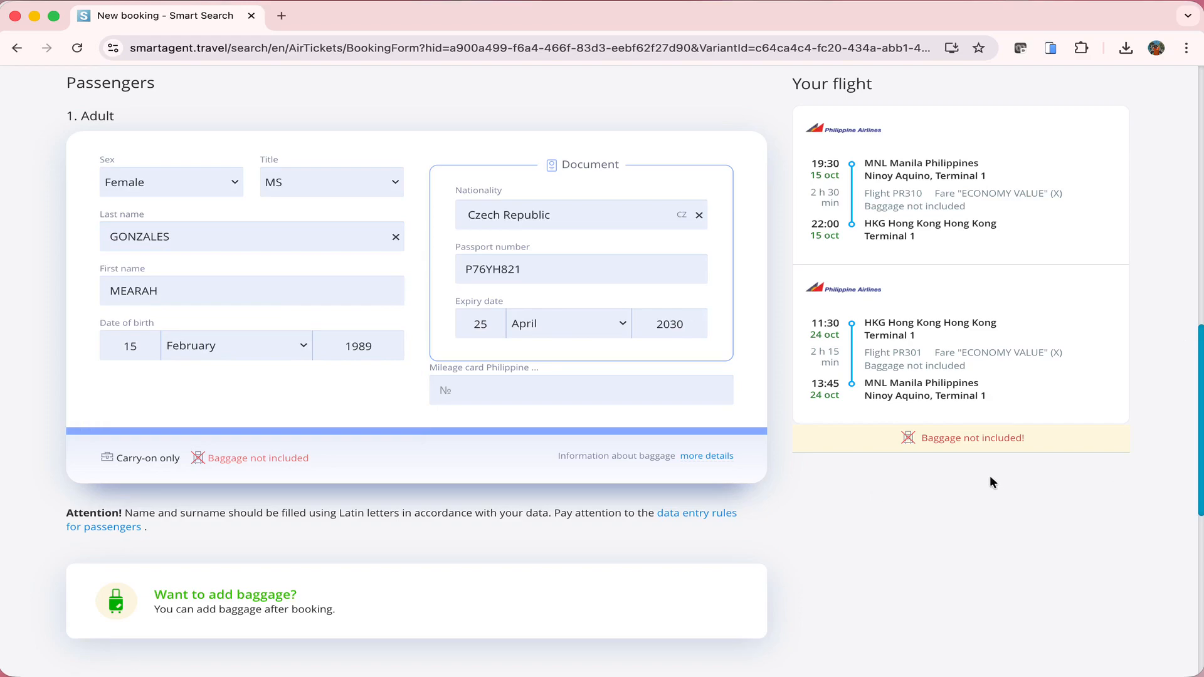
scroll(989, 482, "down", 2)
left_click(715, 380)
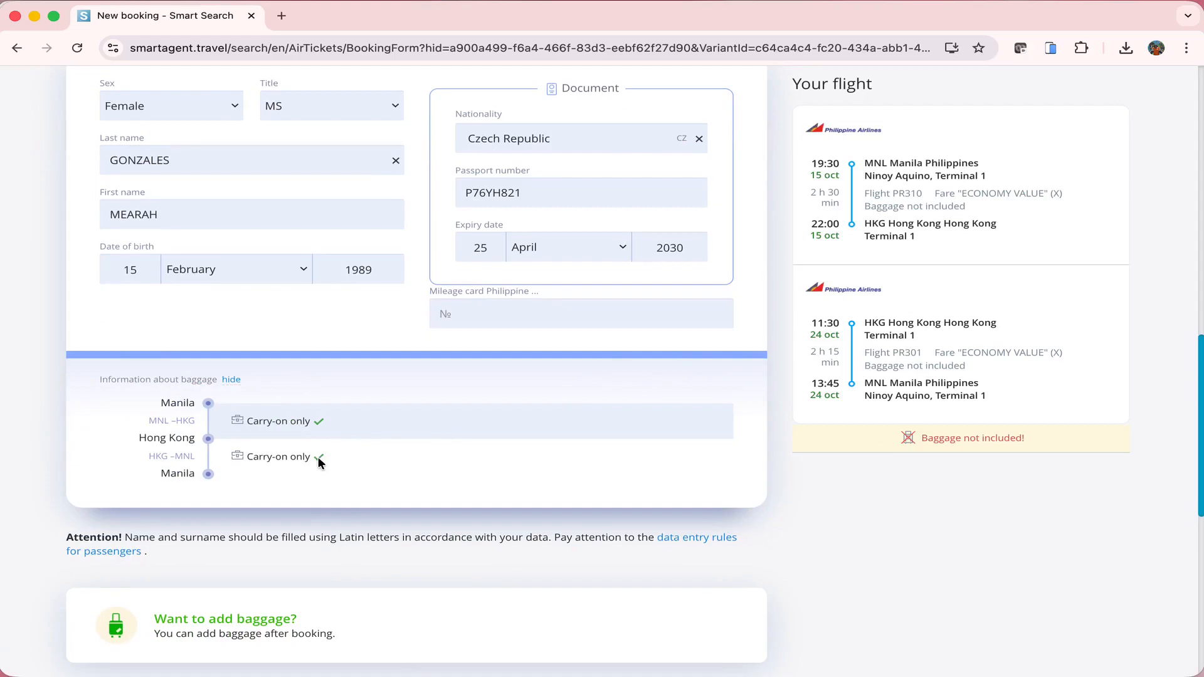
scroll(318, 457, "down", 9)
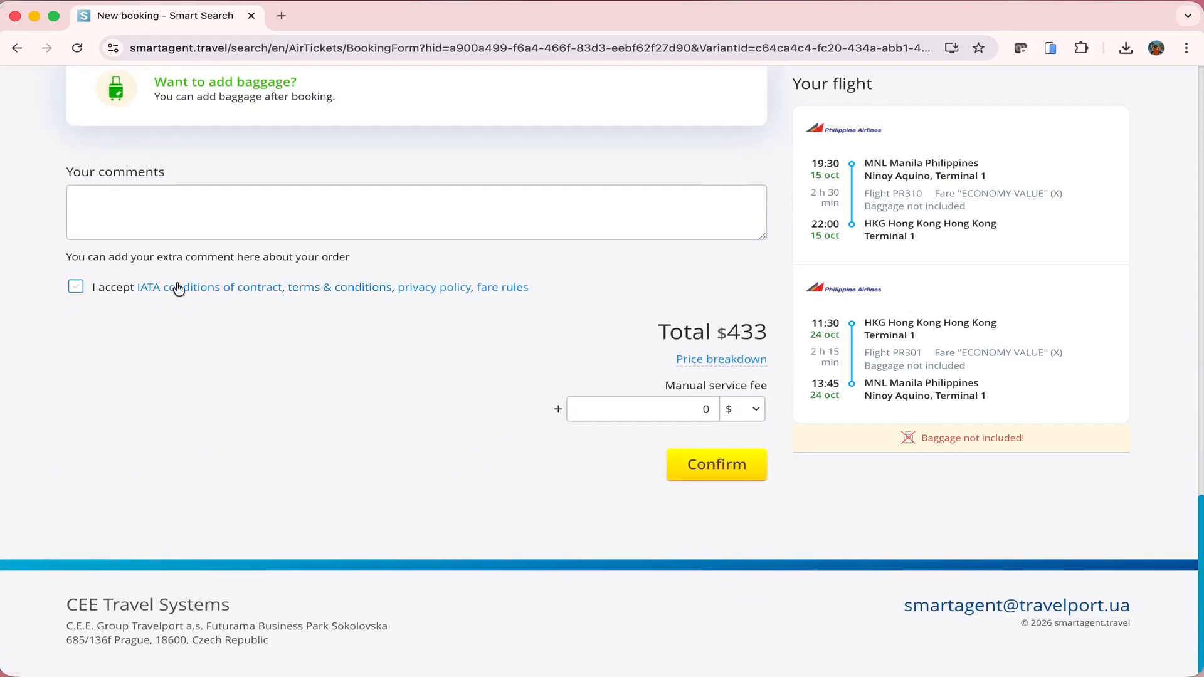
Accept the terms, expand the $433 price breakdown, and confirm the booking
left_click(117, 292)
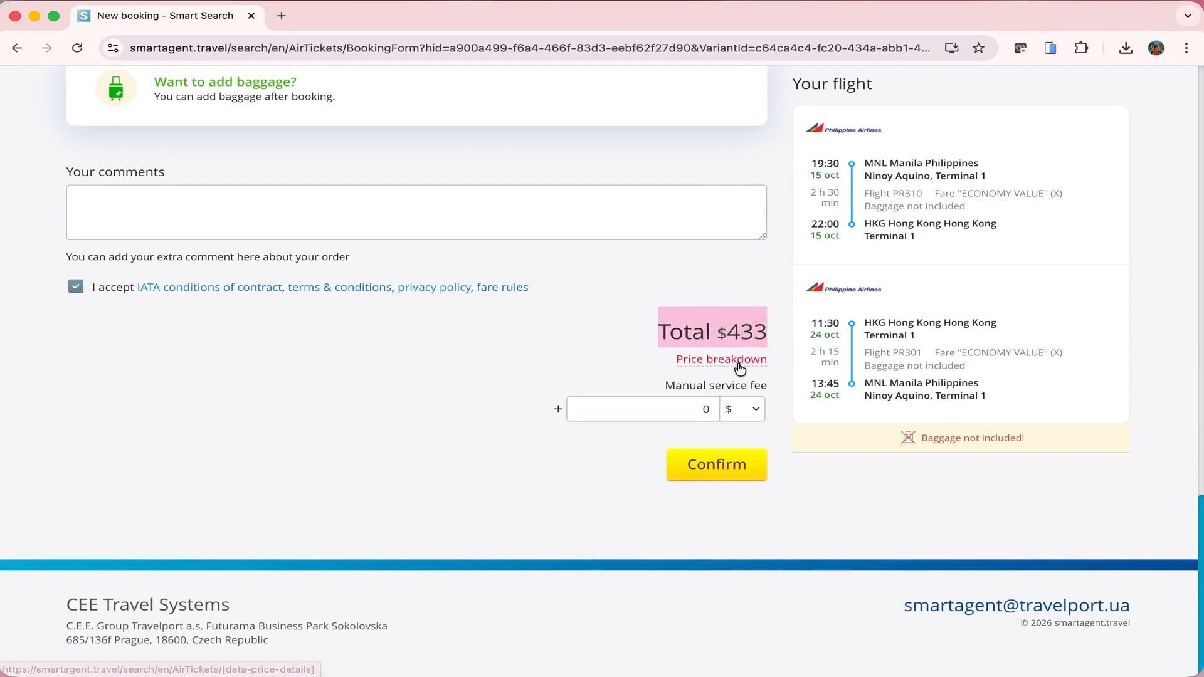
left_click(739, 366)
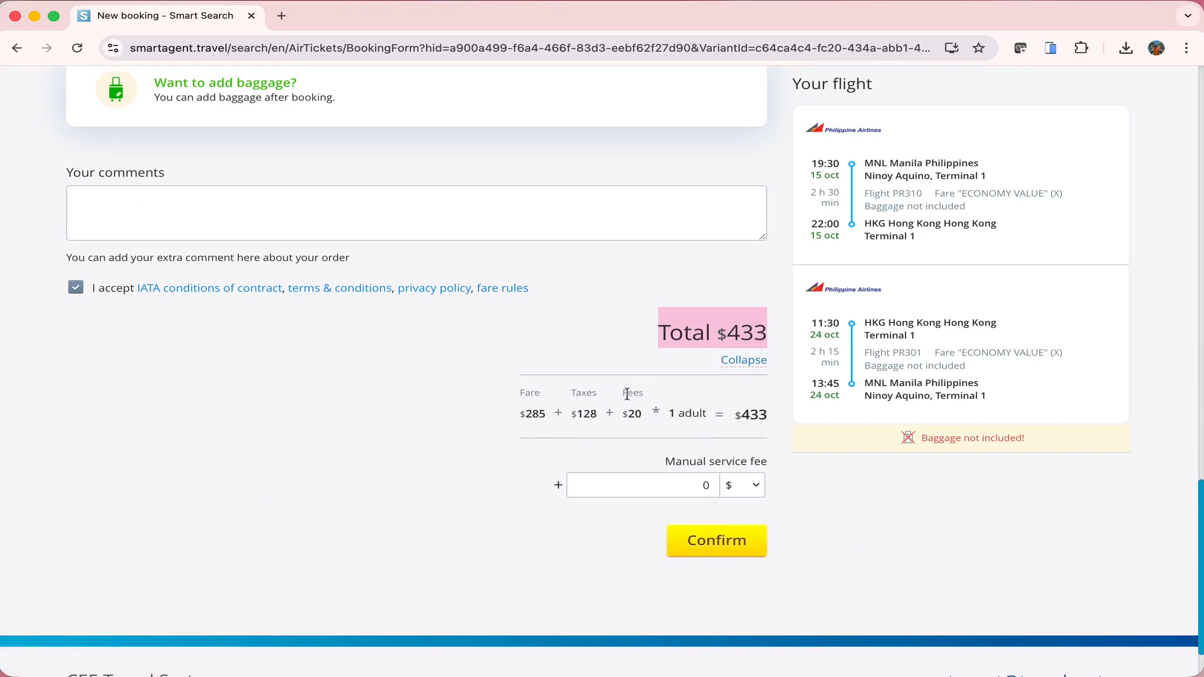
left_click_drag(626, 393, 647, 418)
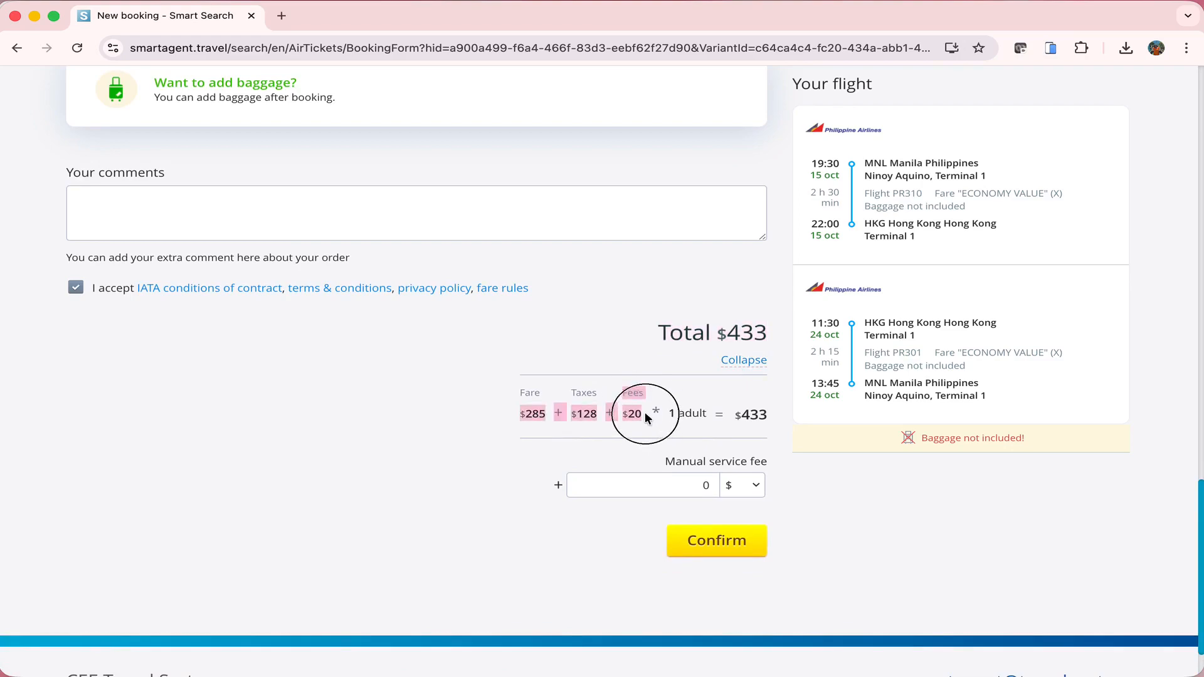
left_click(530, 397)
left_click_drag(517, 390, 537, 420)
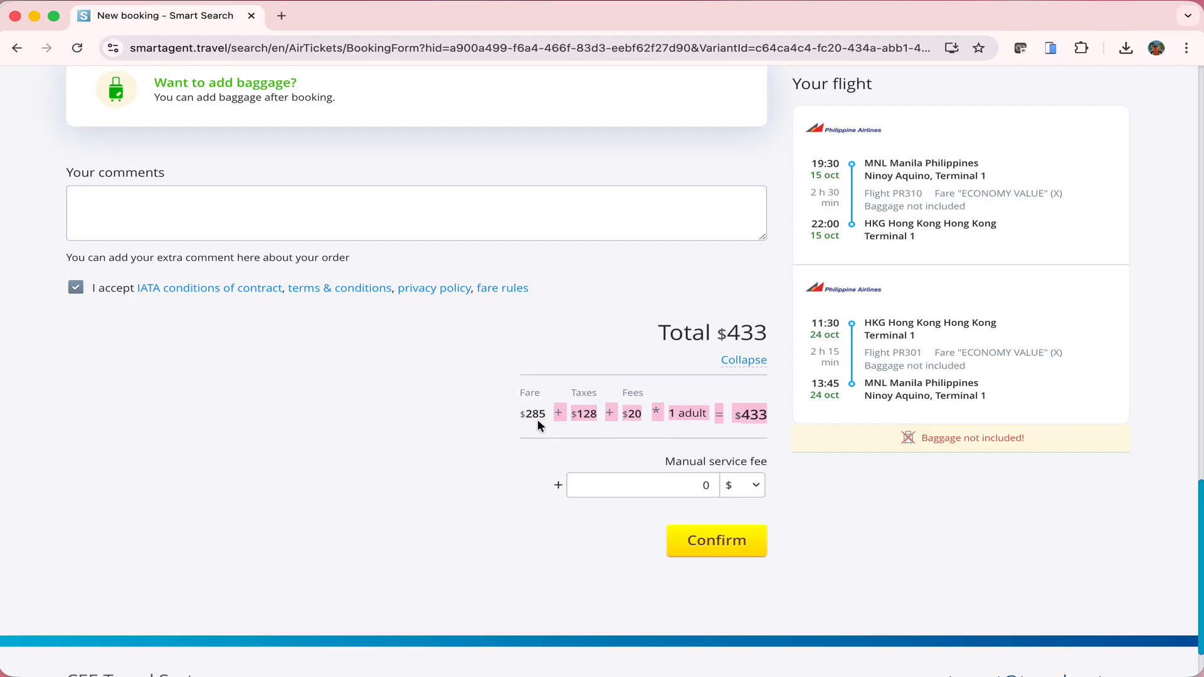
left_click(537, 419)
scroll(537, 420, "down", 2)
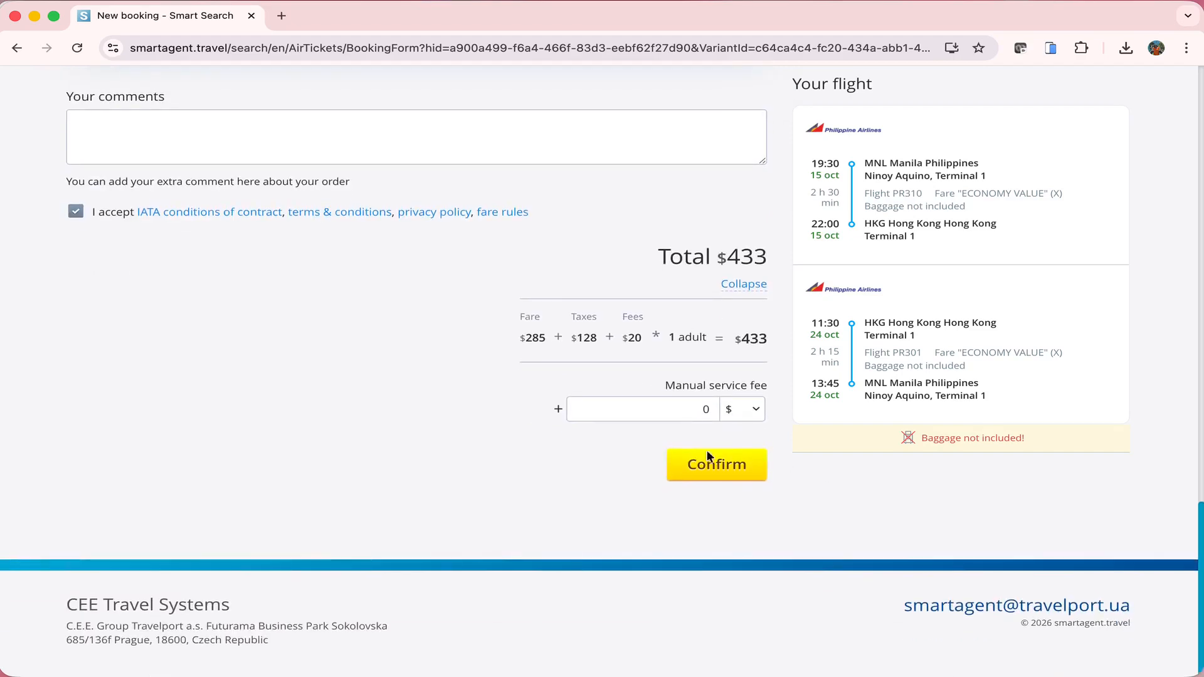
left_click(730, 467)
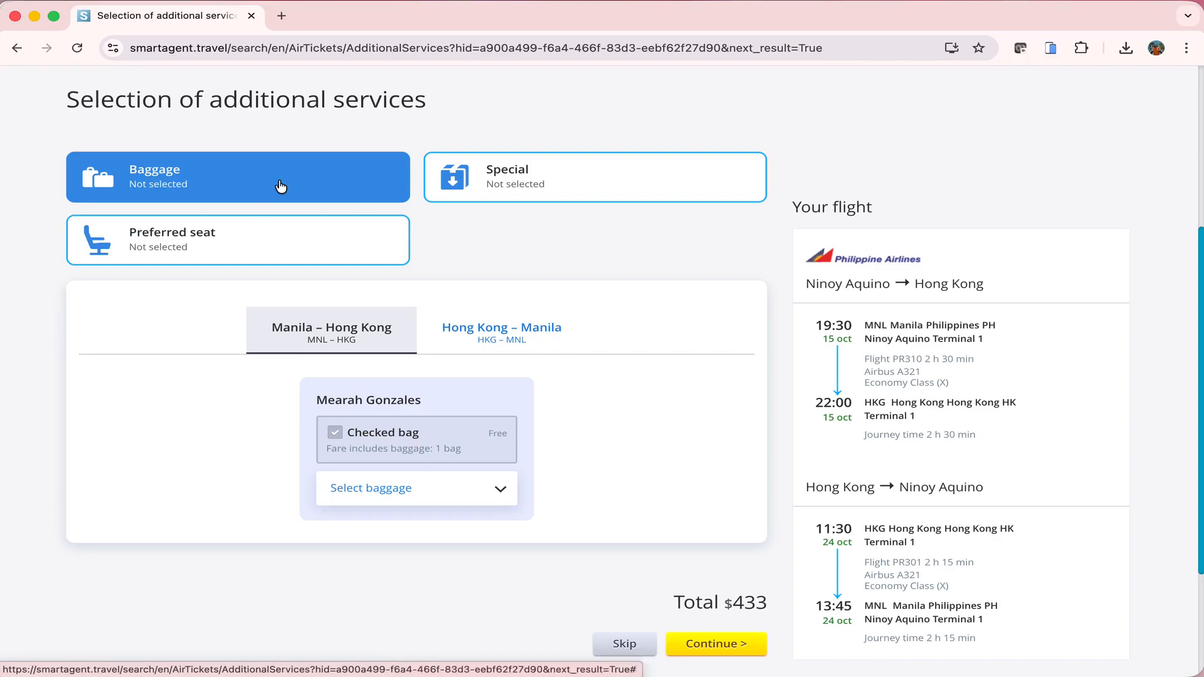
Browse the extra baggage and special services options, then switch to preferred seat selection
scroll(483, 414, "down", 3)
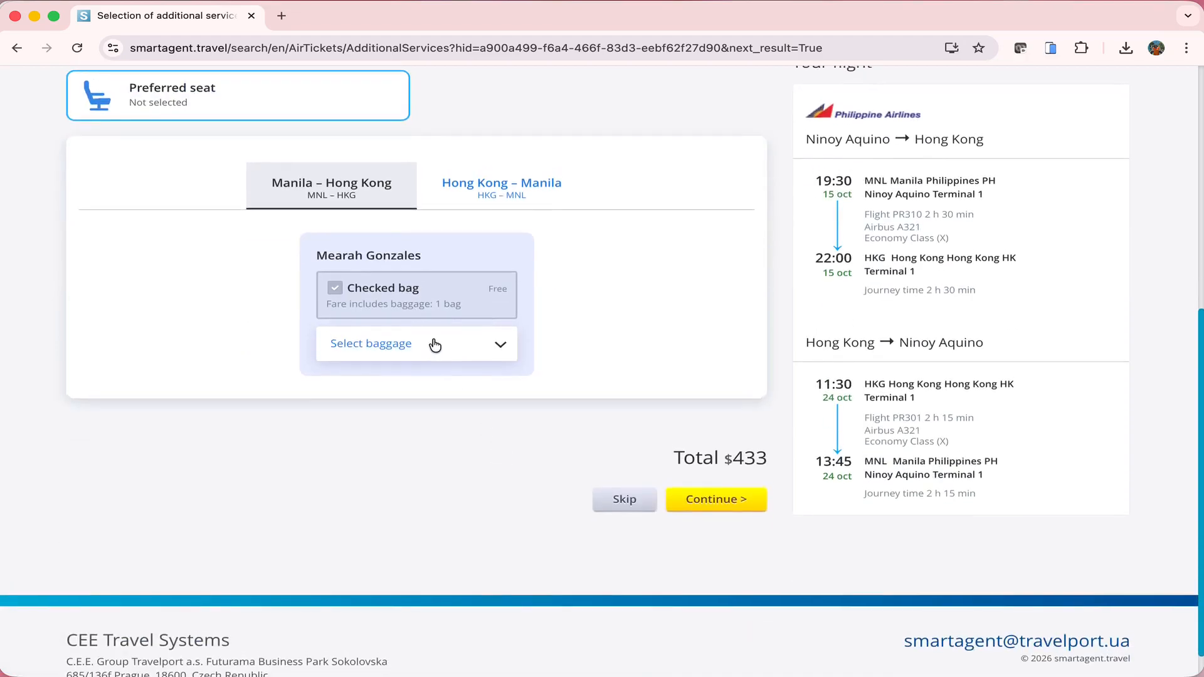
left_click(433, 344)
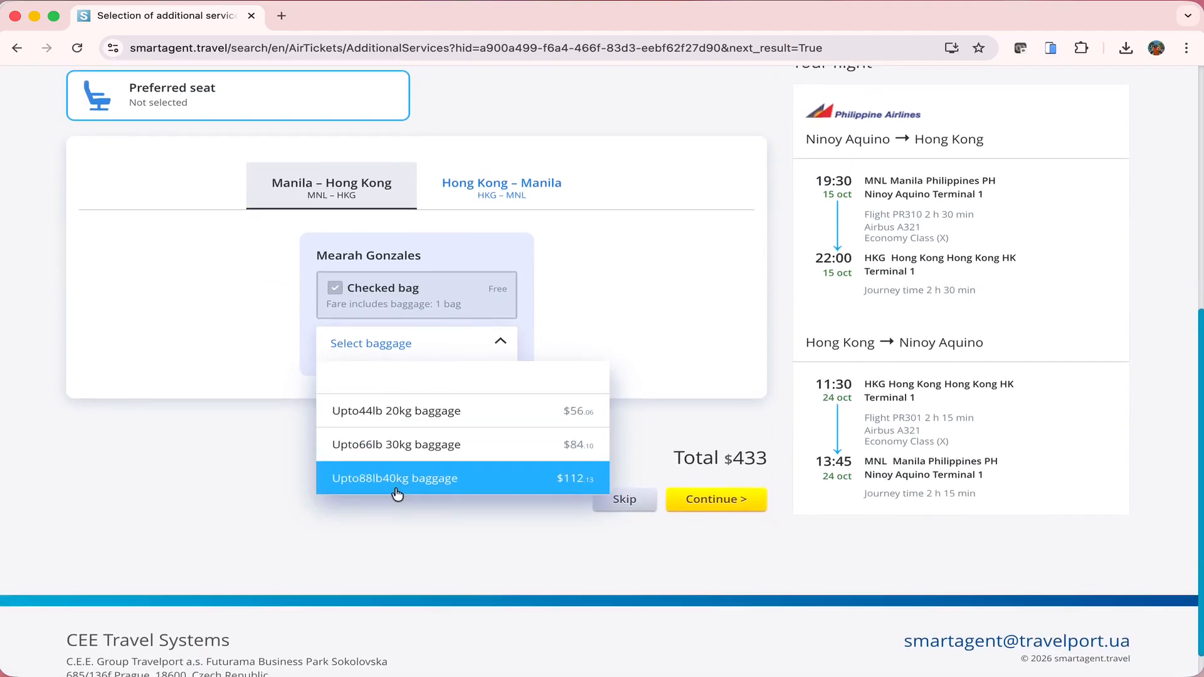
scroll(392, 414, "up", 3)
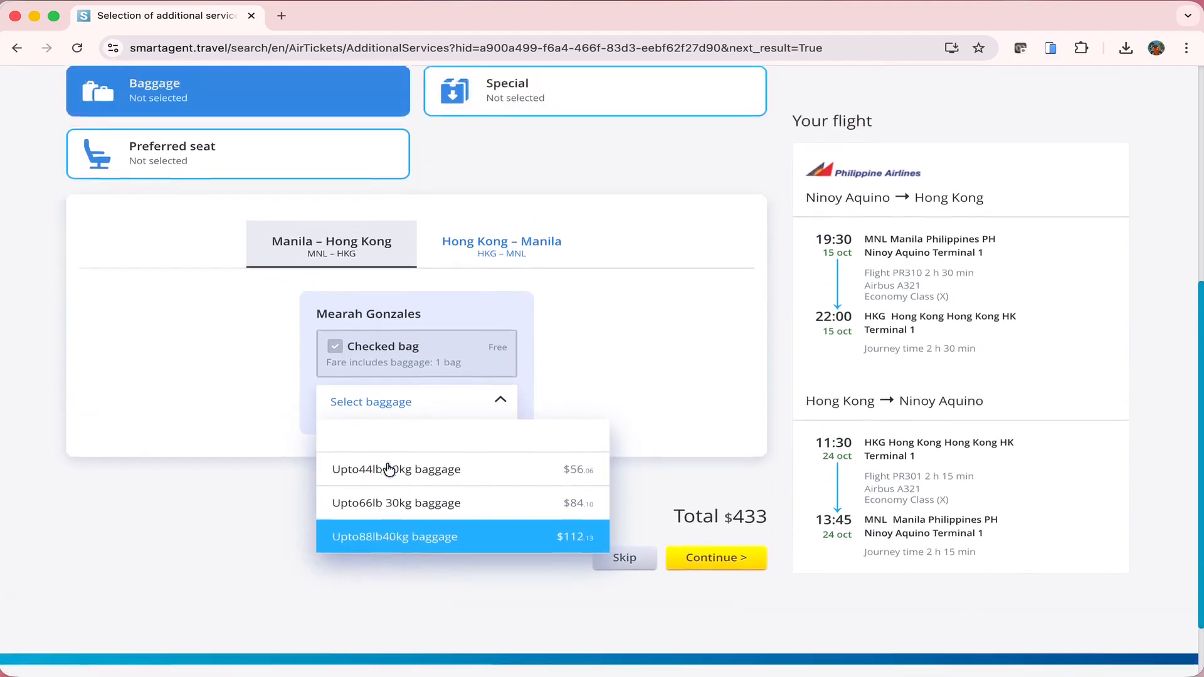
left_click(561, 198)
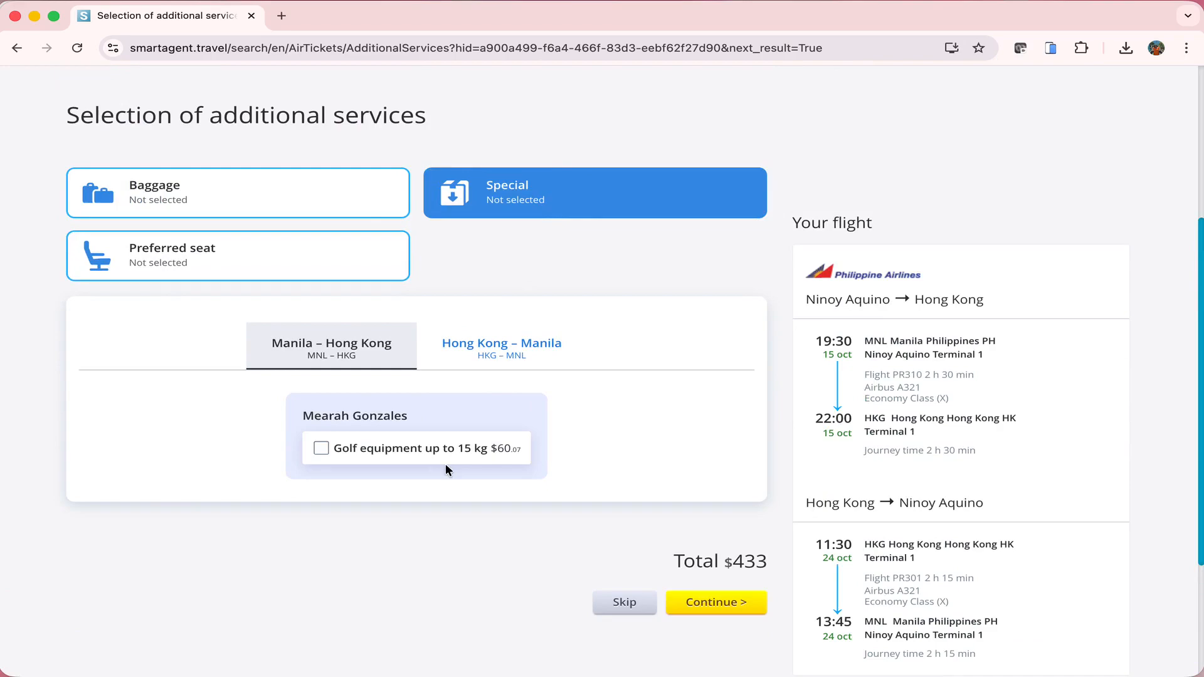
left_click(219, 257)
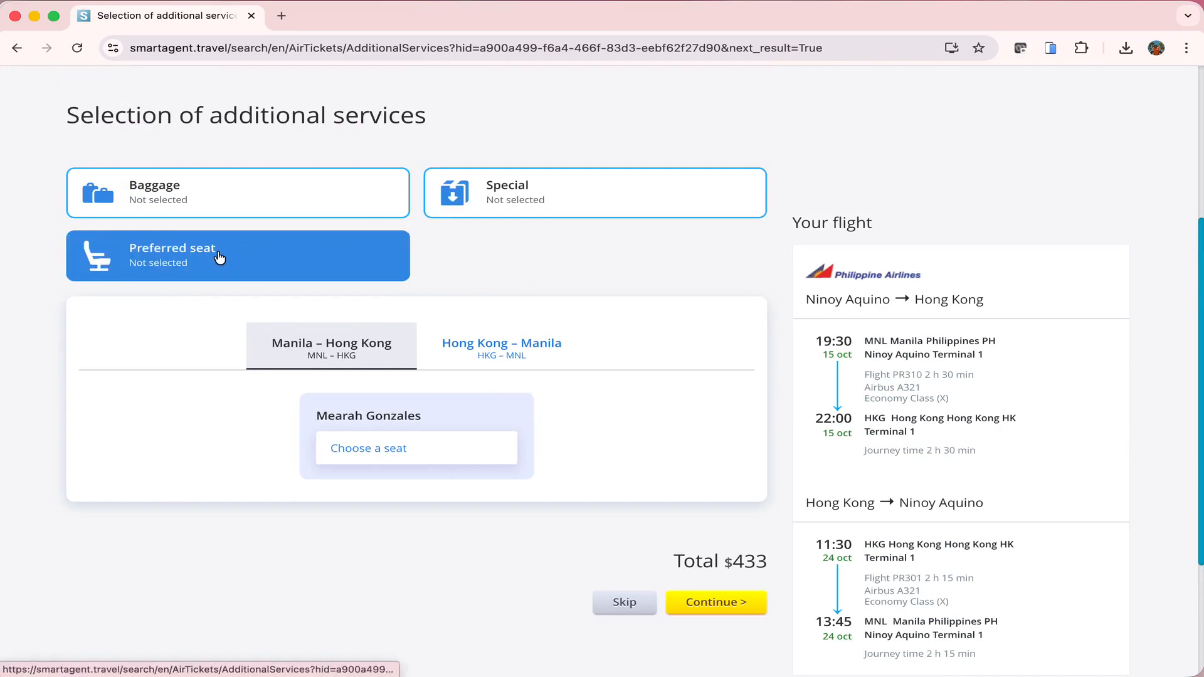
scroll(219, 256, "down", 3)
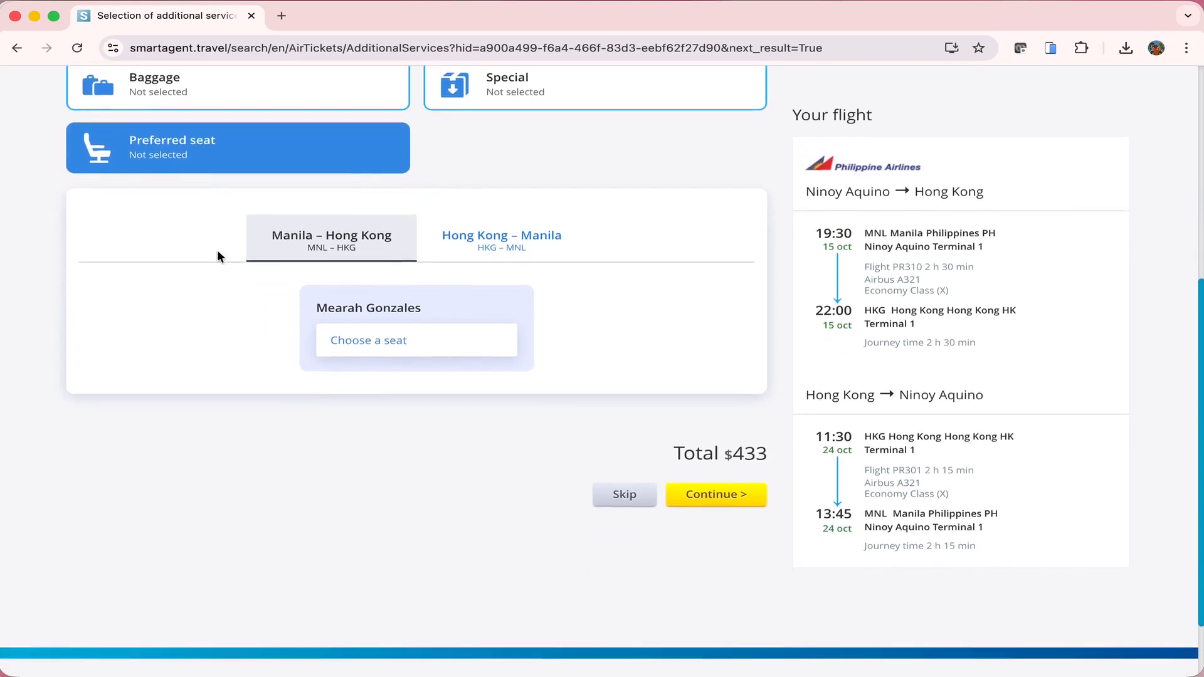
Open the seat map and inspect exit-row seat 61K, closing it without booking
left_click(405, 335)
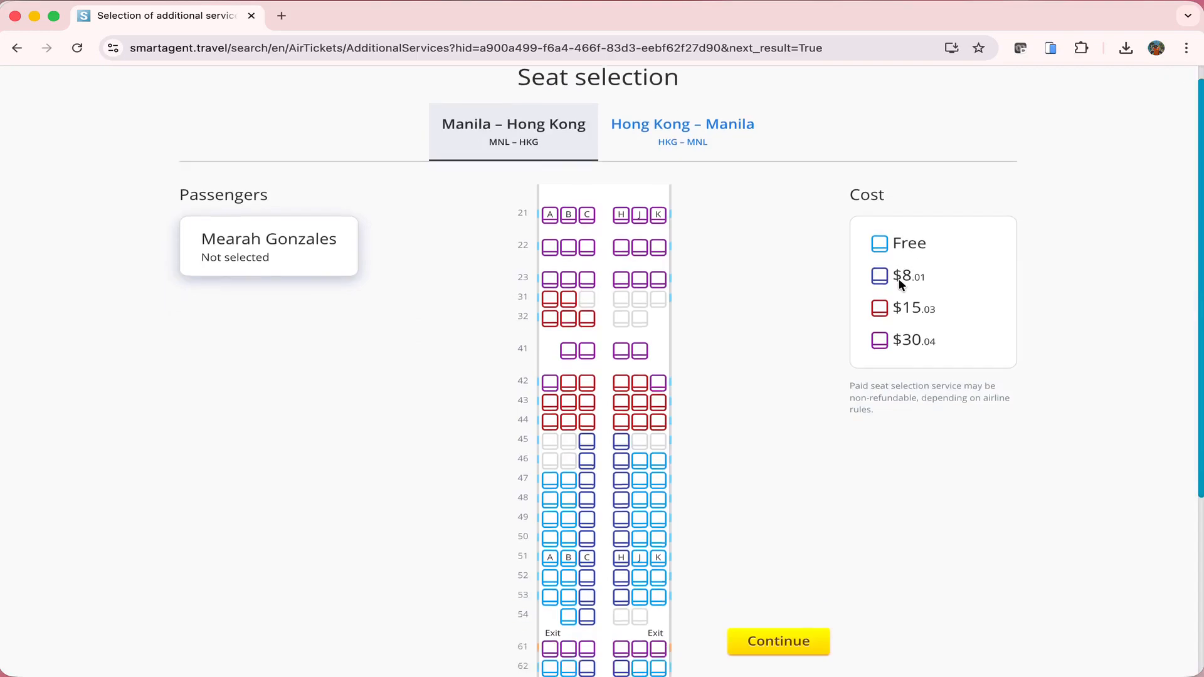
scroll(694, 571, "down", 5)
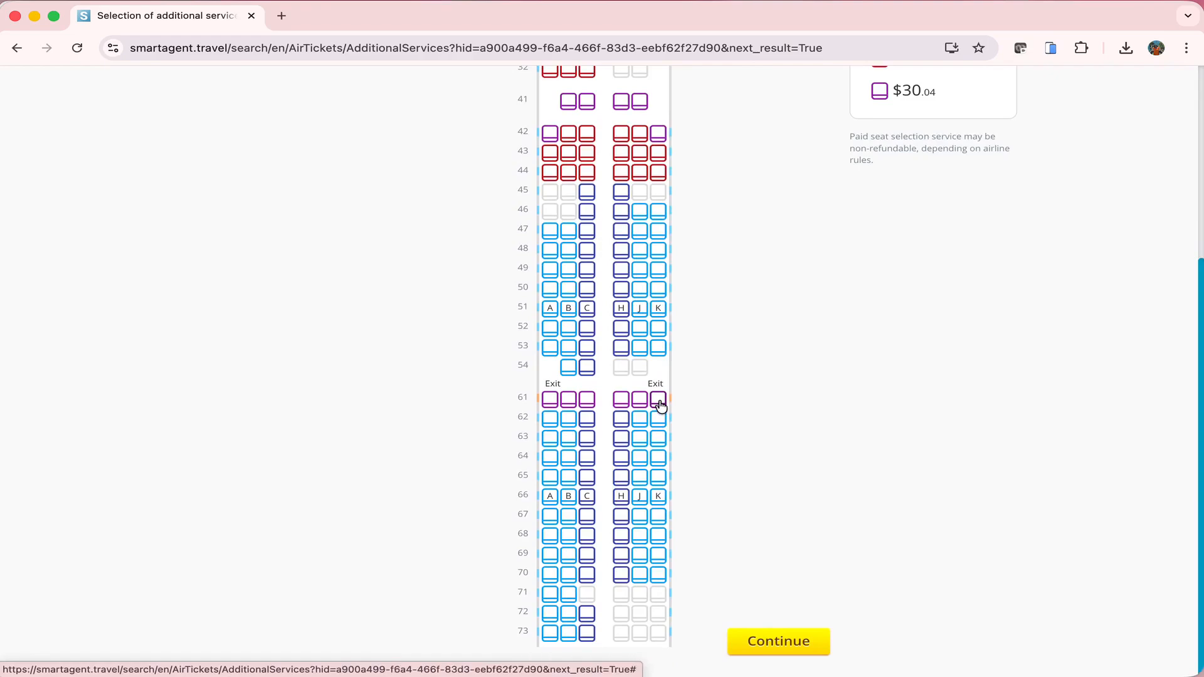
left_click(660, 402)
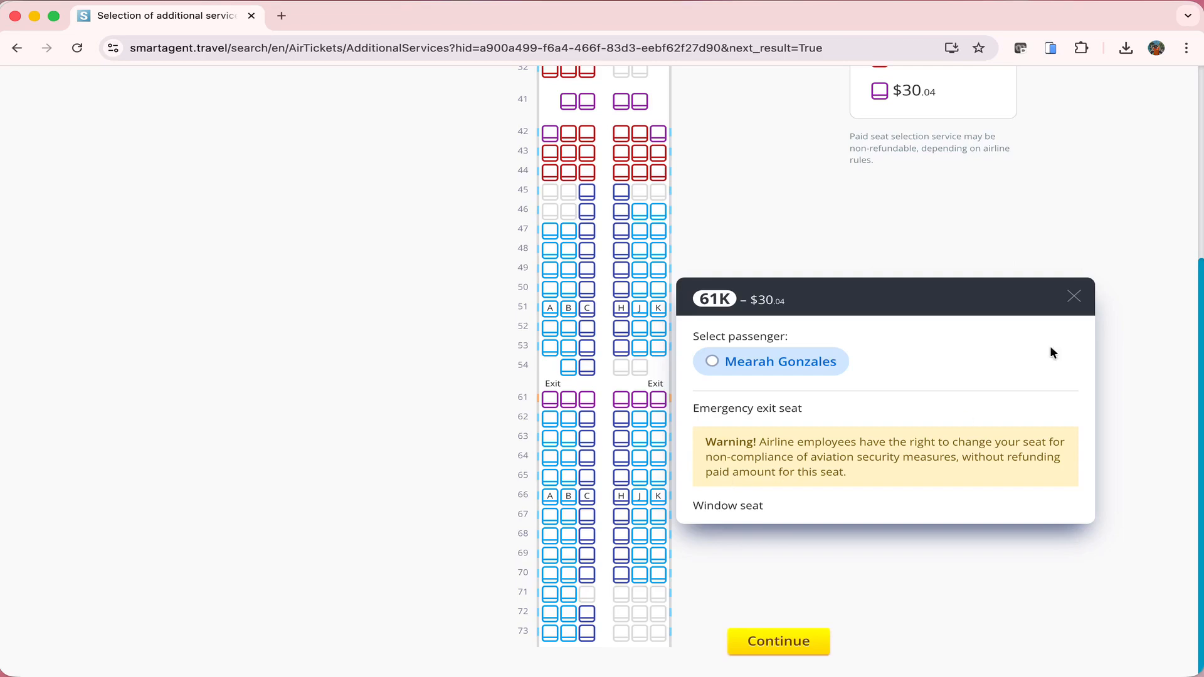
left_click(1074, 297)
Assign seat 21K on the outbound flight and 21A on the Hong Kong–Manila return, then continue
left_click(664, 175)
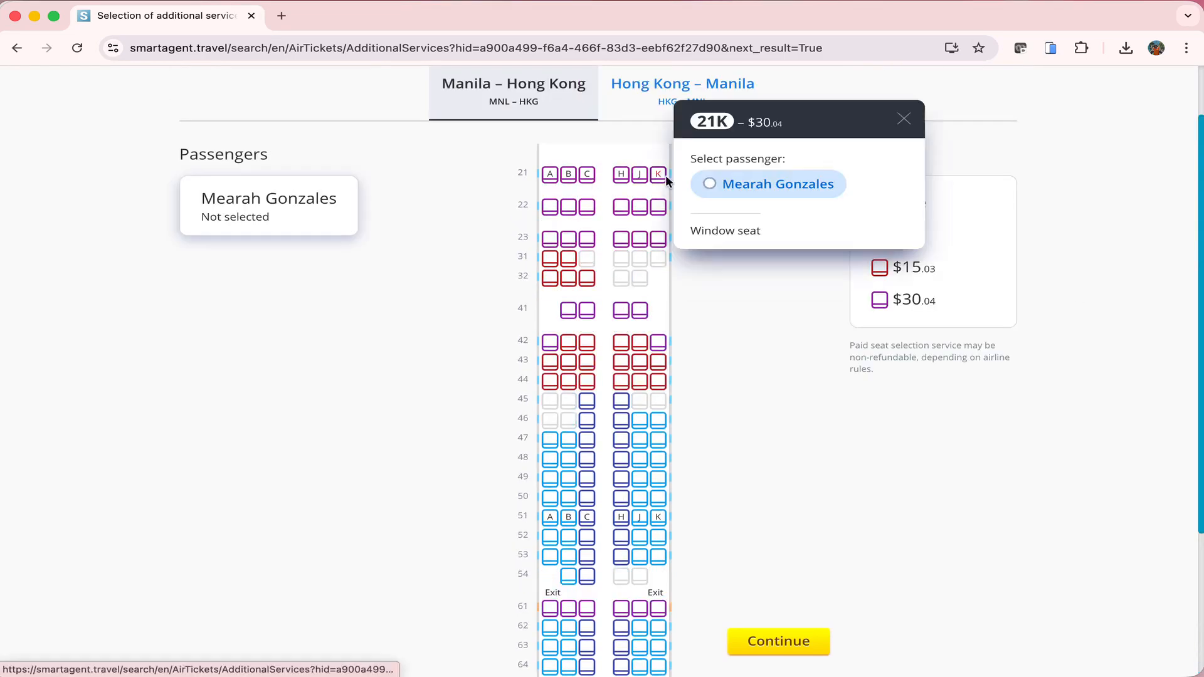
left_click(781, 185)
left_click(664, 175)
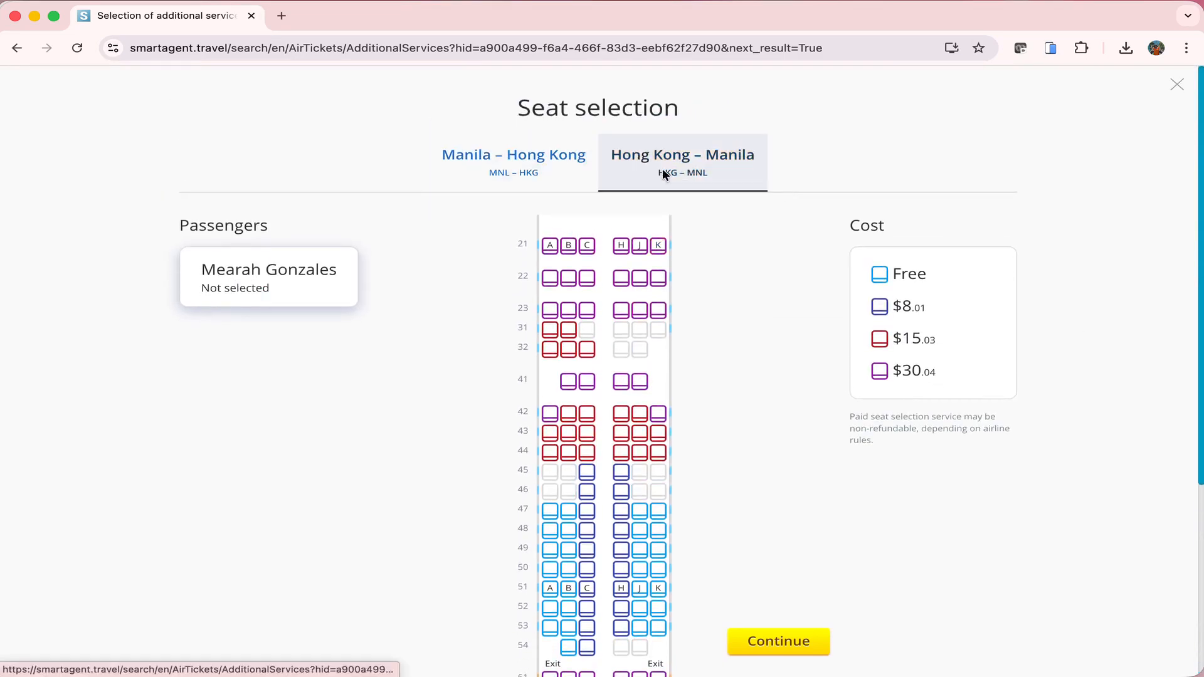
left_click(546, 248)
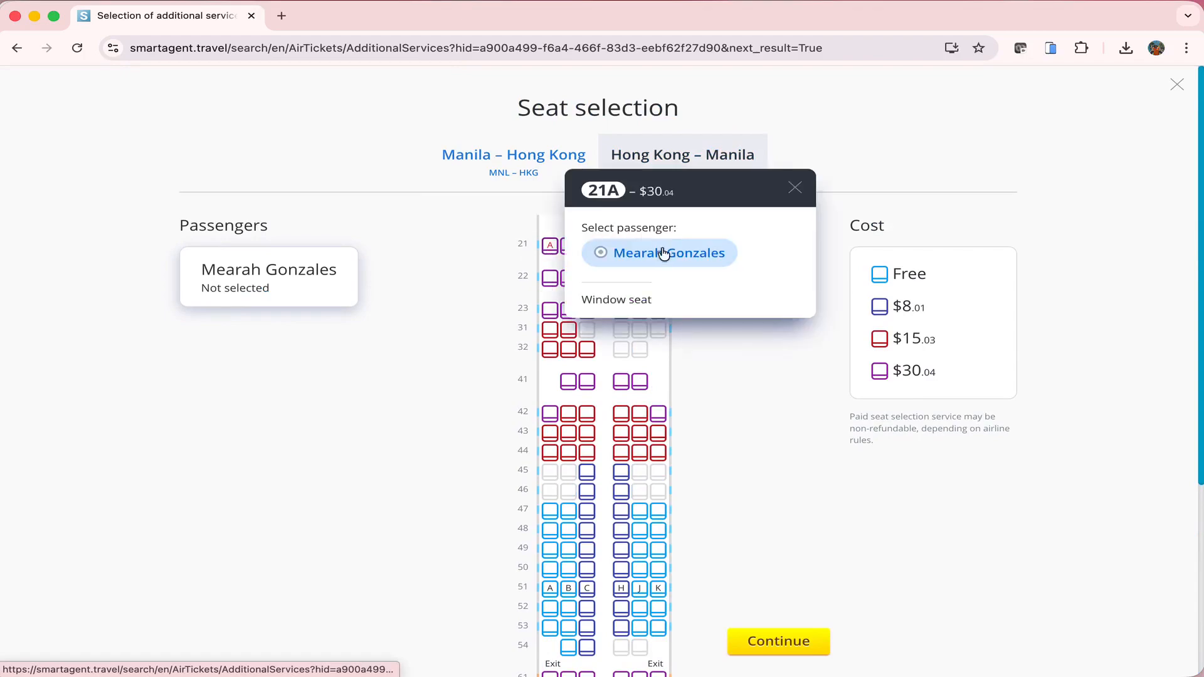
left_click(661, 254)
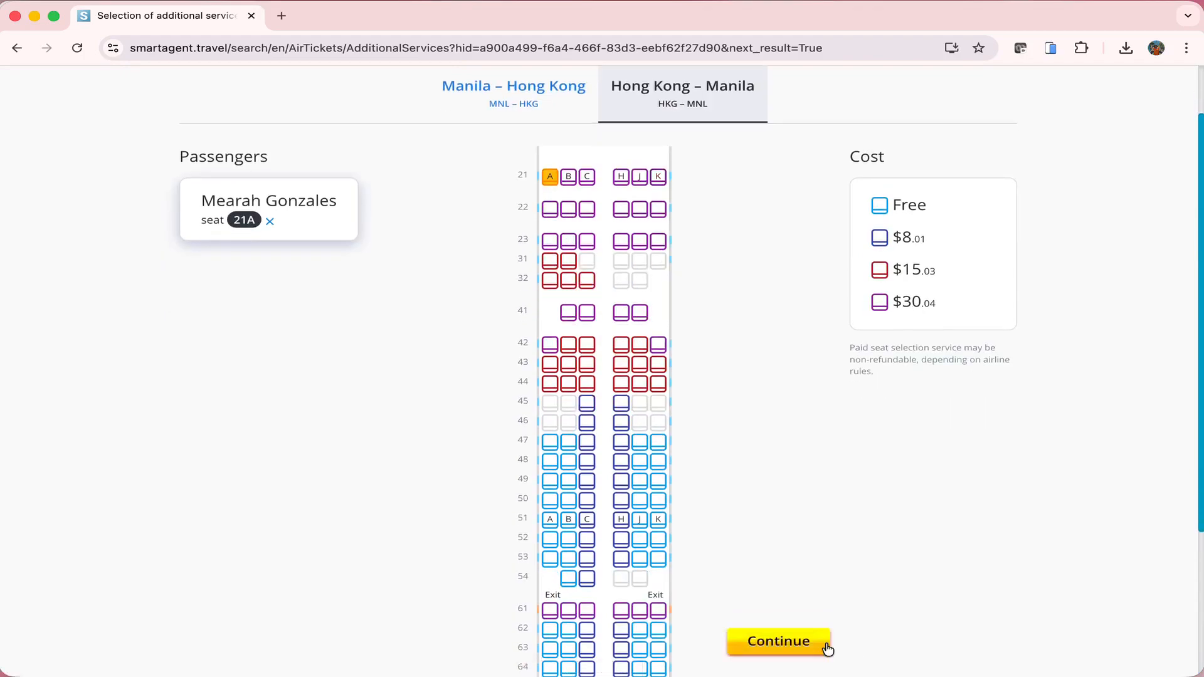
left_click(815, 645)
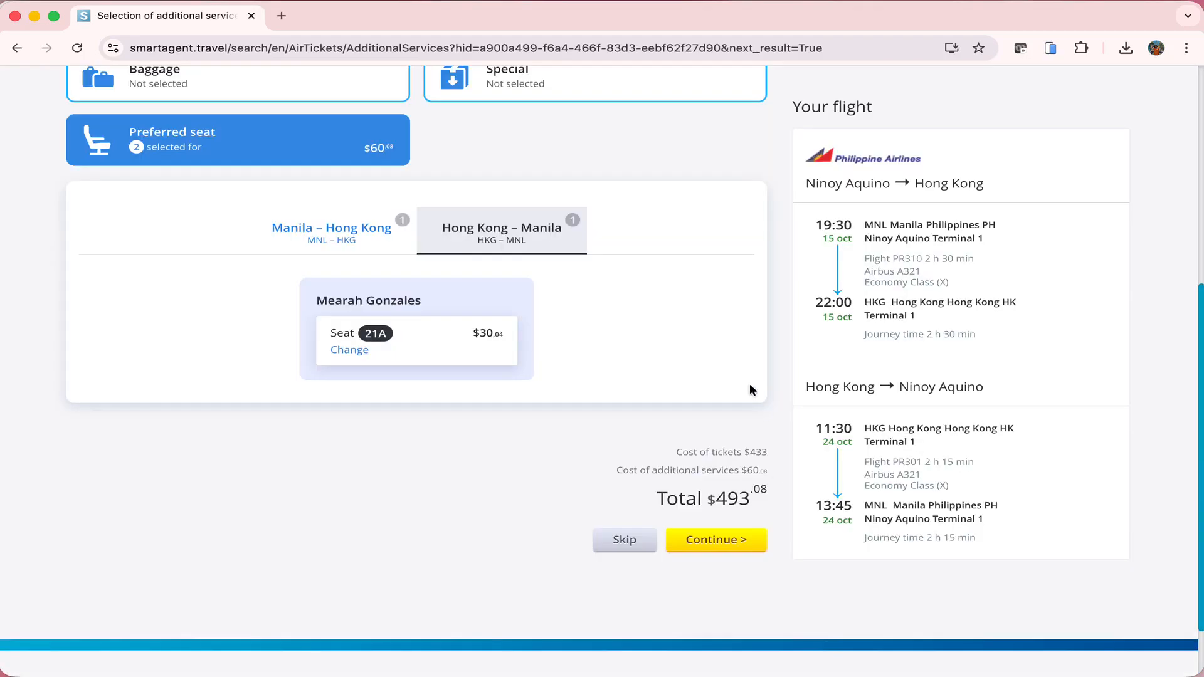
left_click(710, 541)
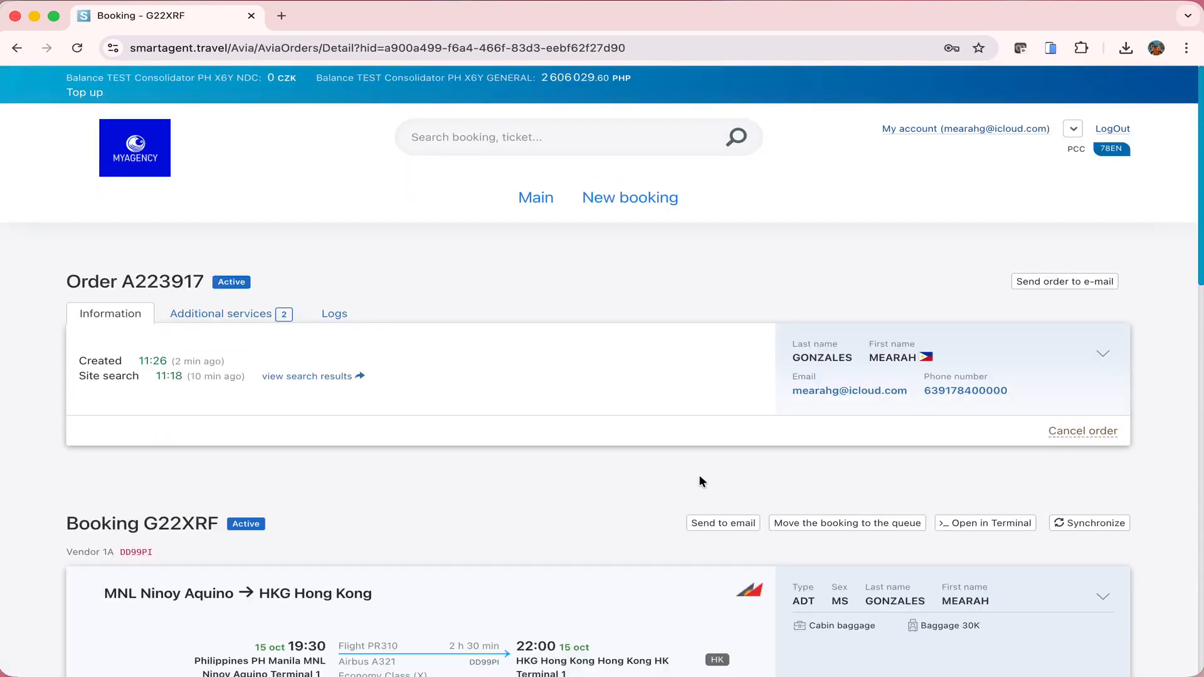
Highlight the order number and list seats 21K and 21A at $30.04 each, booked but not issued
scroll(471, 290, "down", 1)
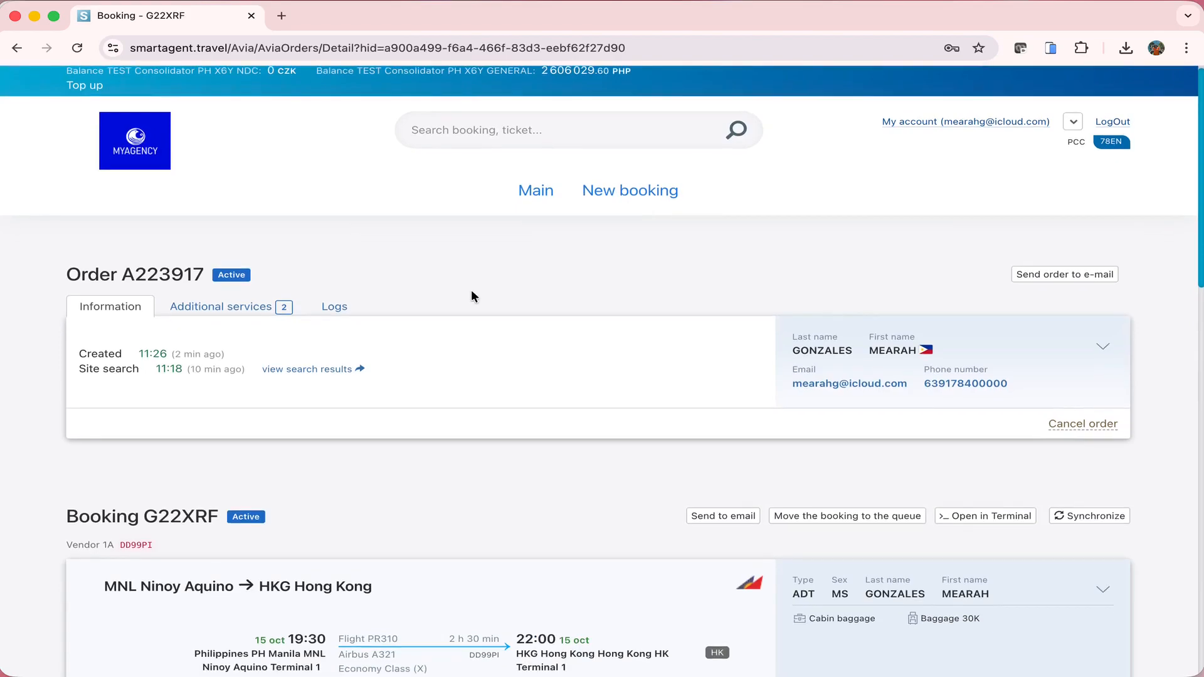
scroll(471, 296, "down", 3)
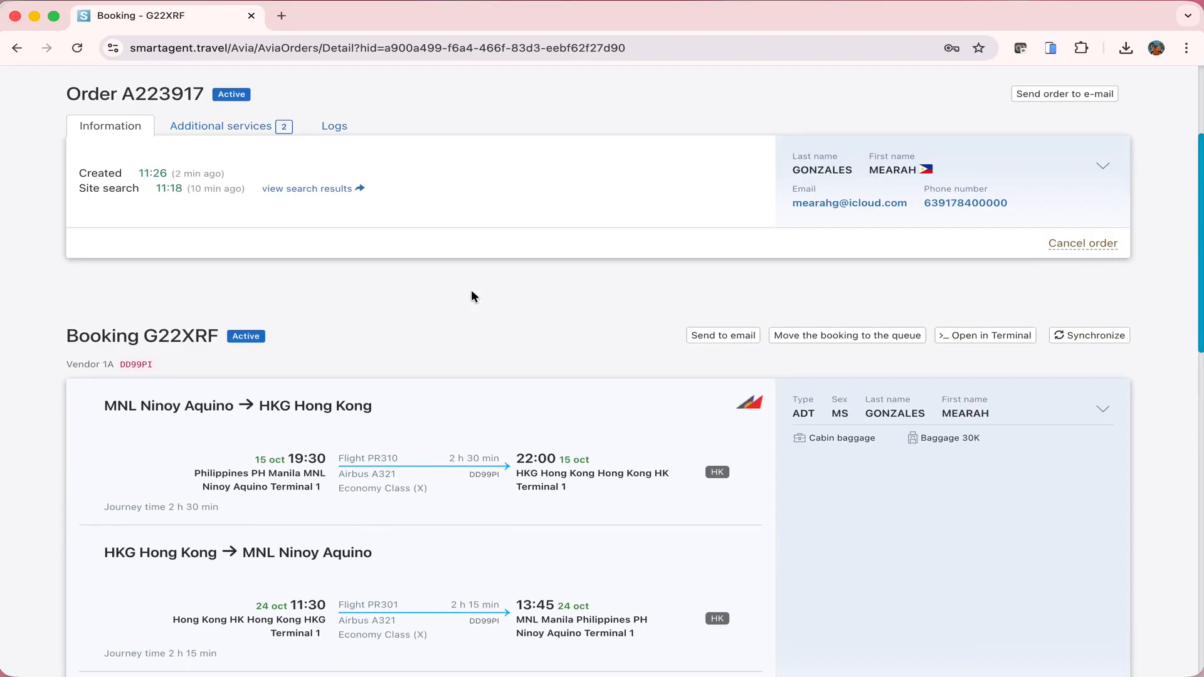
left_click_drag(79, 106, 208, 104)
left_click(220, 133)
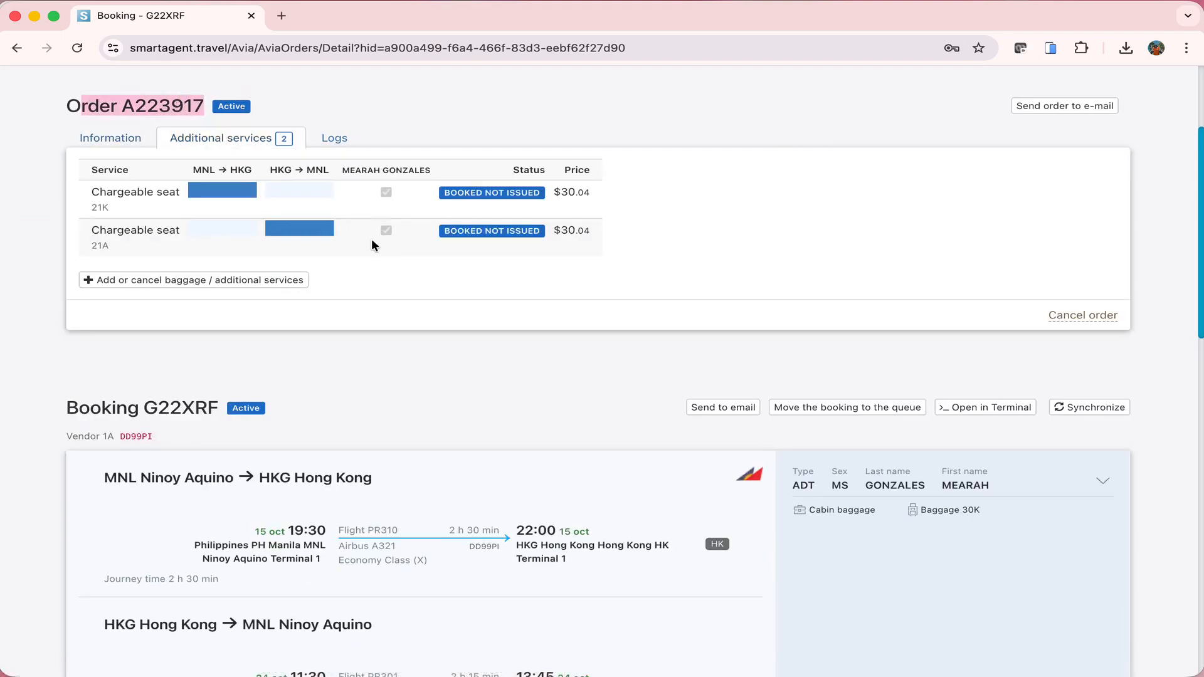
triple_click(450, 189)
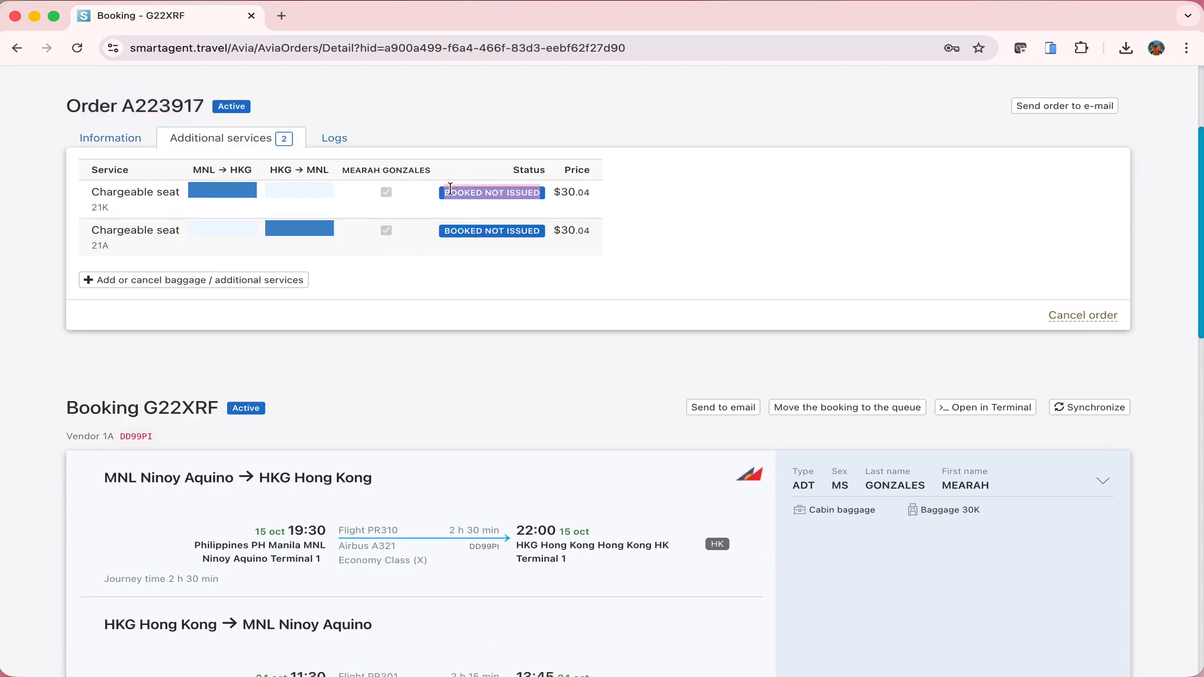
scroll(463, 289, "down", 5)
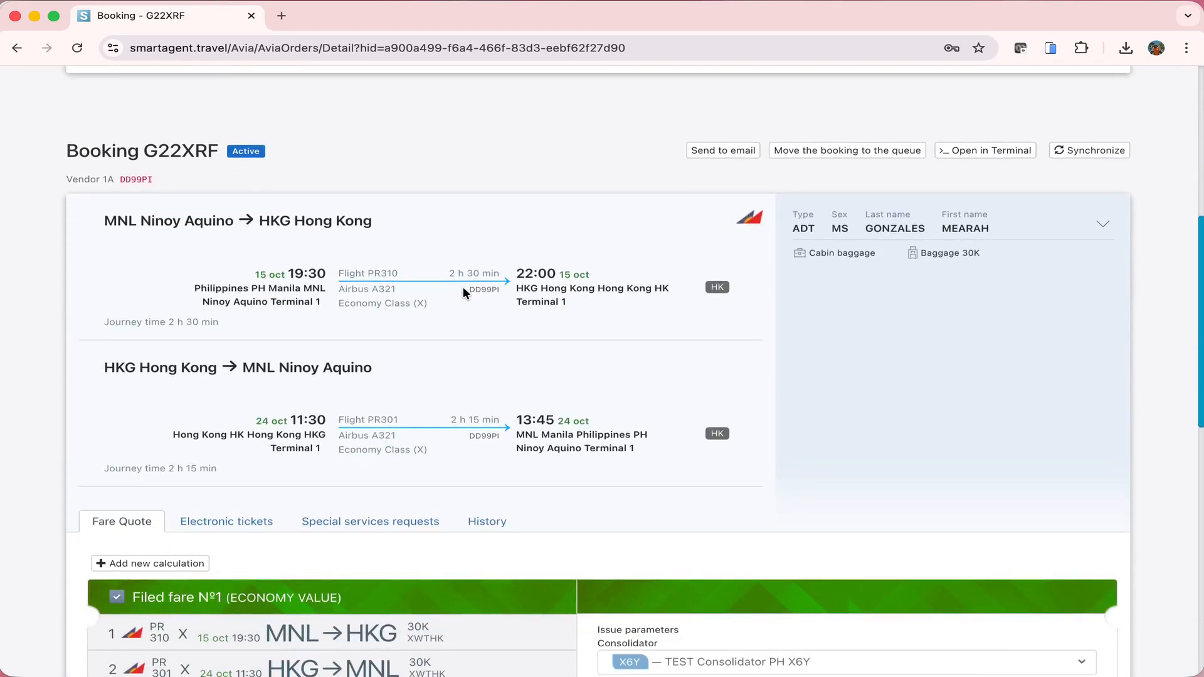
Highlight the booking code and vendor reference, then expand the passenger card showing document and baggage
scroll(463, 288, "down", 3)
scroll(463, 292, "up", 1)
double_click(187, 90)
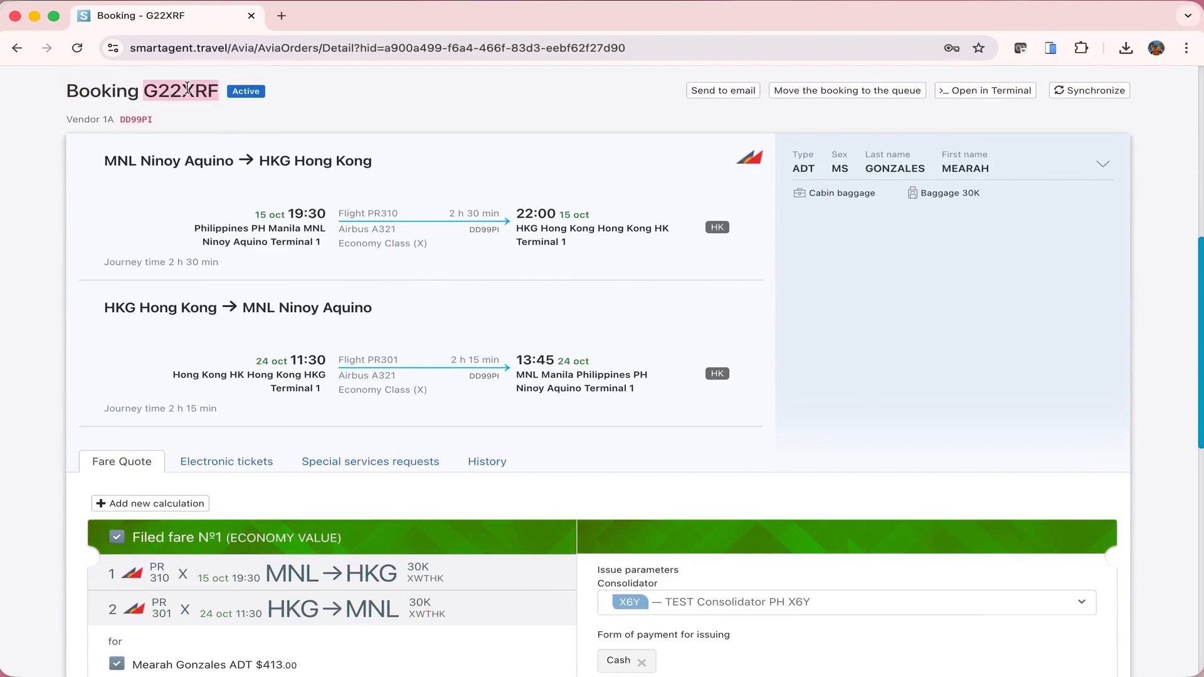
double_click(136, 119)
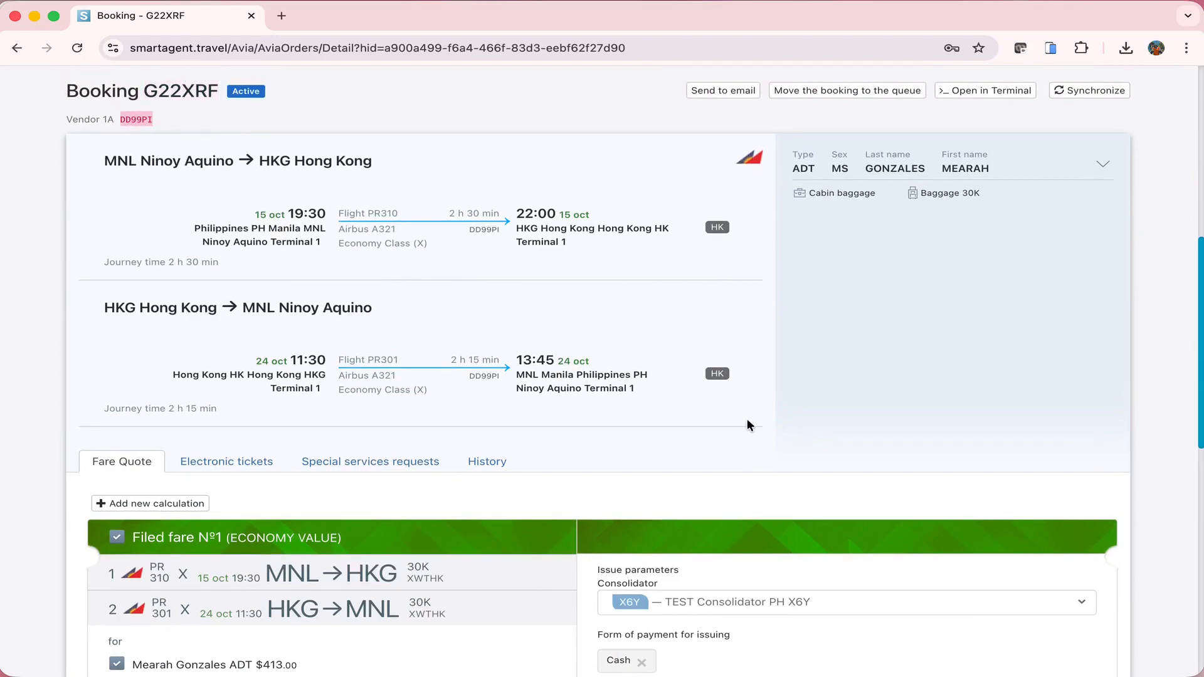
mouse_move(715, 229)
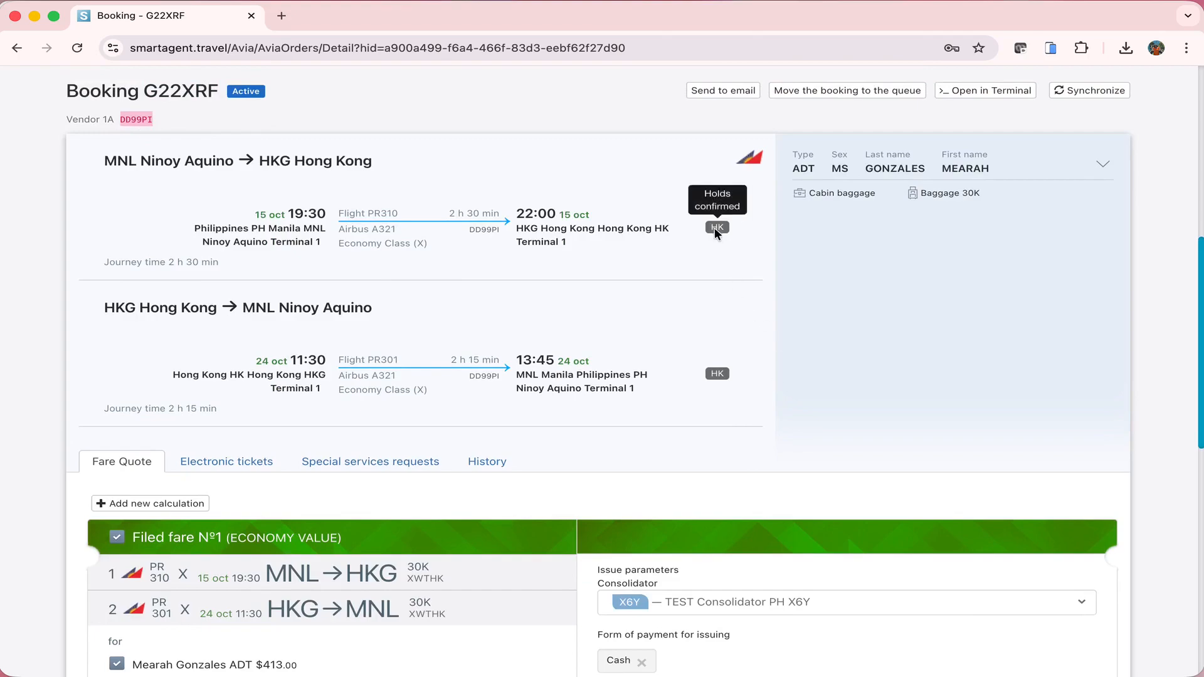
left_click(1070, 161)
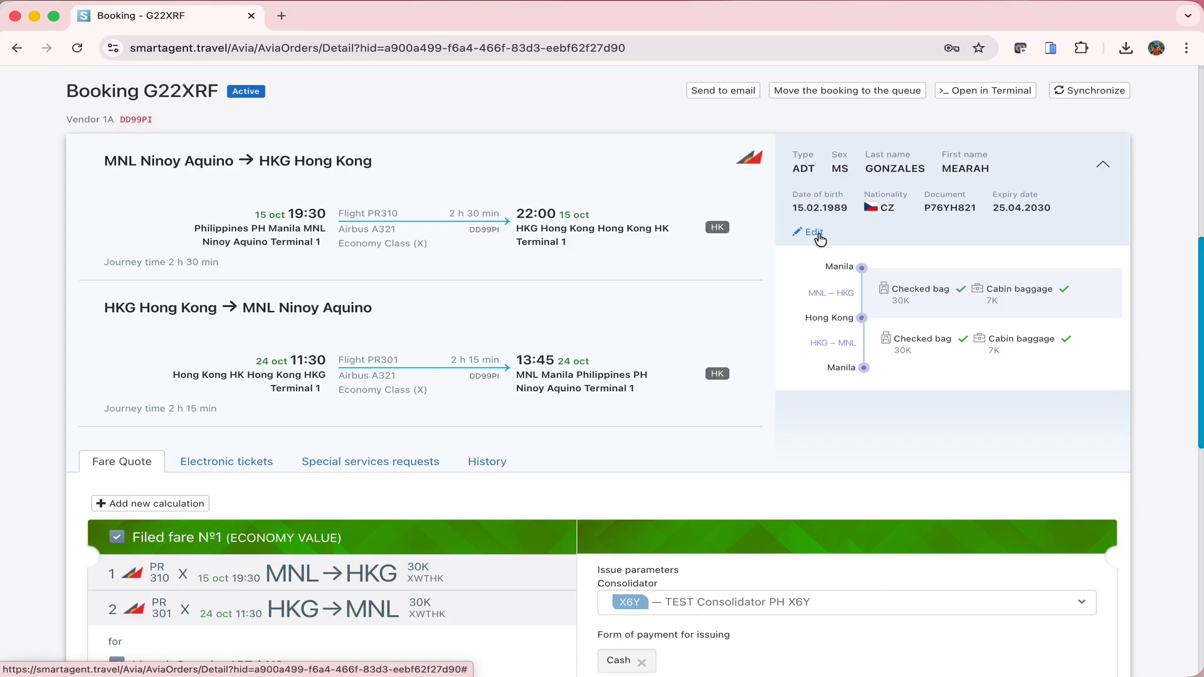
Scroll to the fare quote and highlight the guaranteed $413.00 Economy Value fare note
scroll(820, 238, "down", 7)
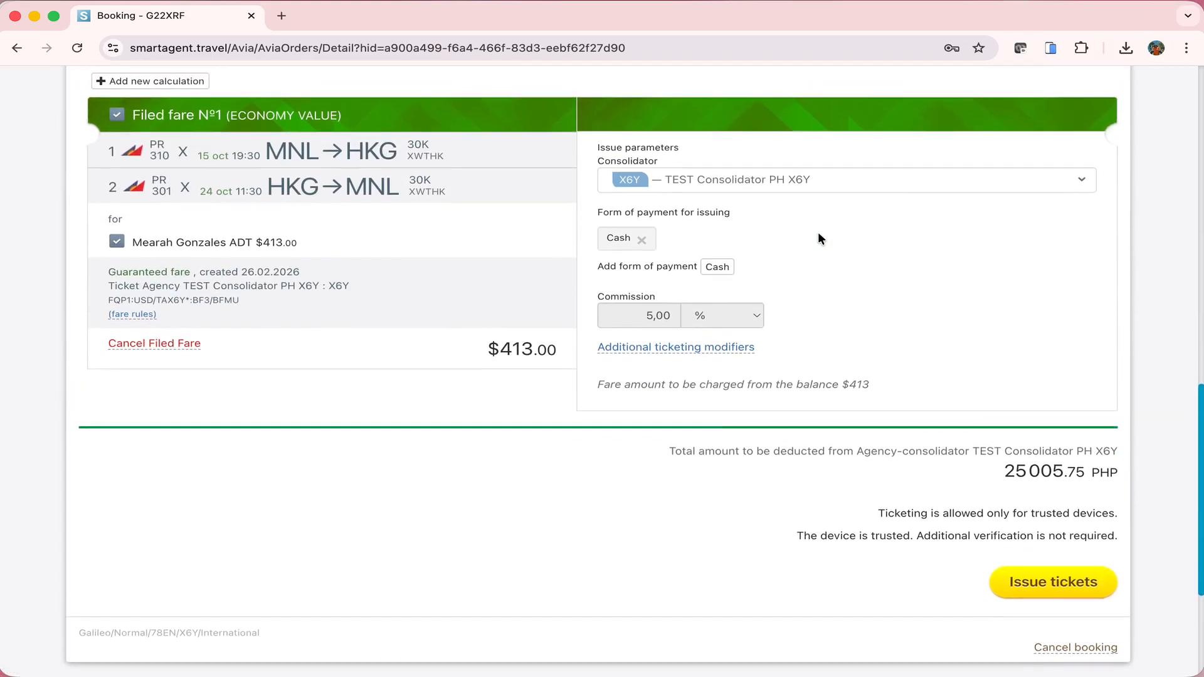
scroll(820, 238, "up", 1)
scroll(819, 238, "down", 1)
left_click_drag(101, 278, 192, 276)
scroll(312, 391, "down", 1)
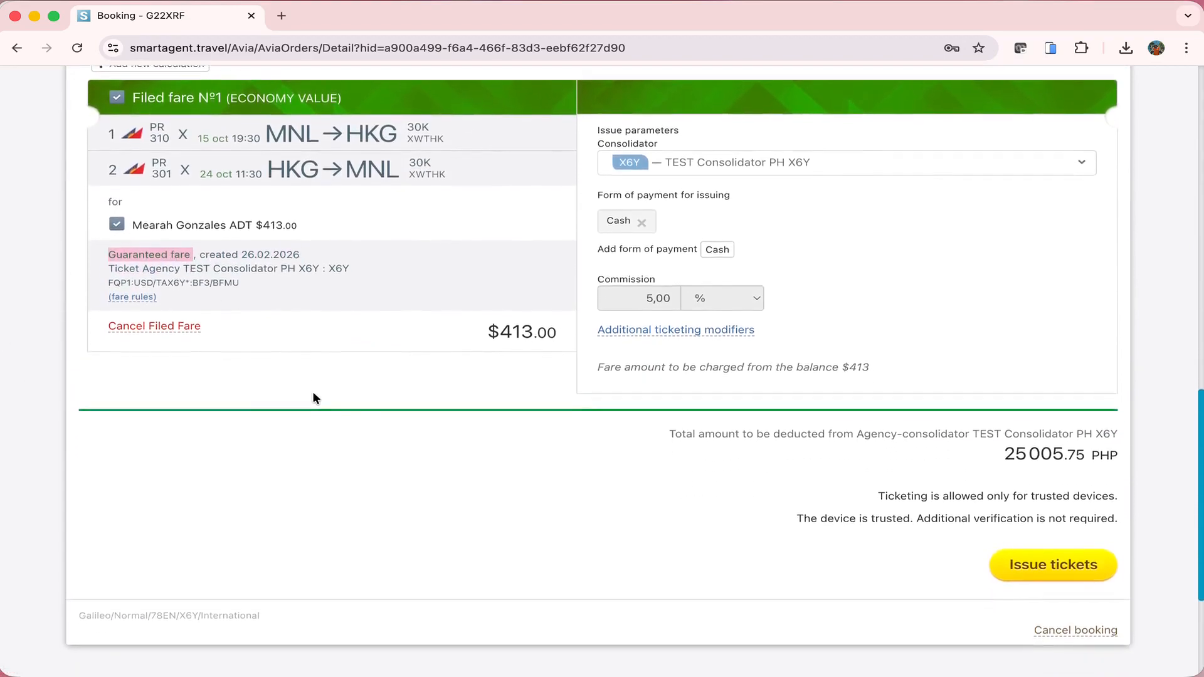
left_click(298, 384)
left_click(145, 294)
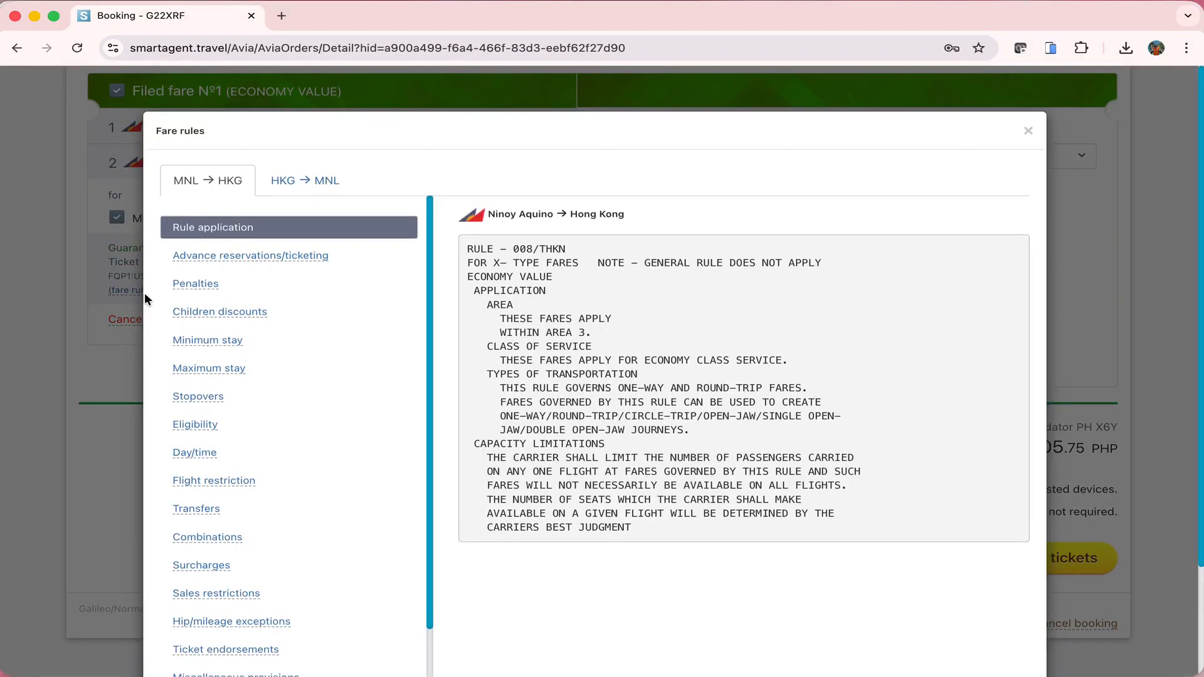
left_click(214, 287)
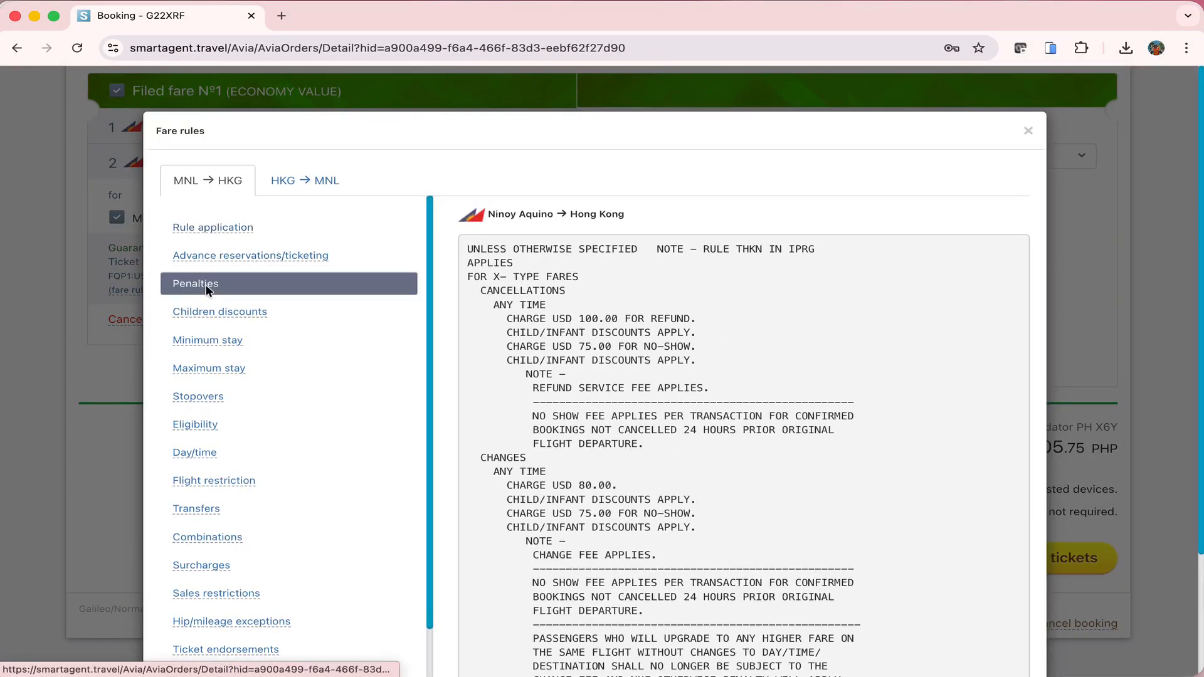
scroll(768, 376, "down", 2)
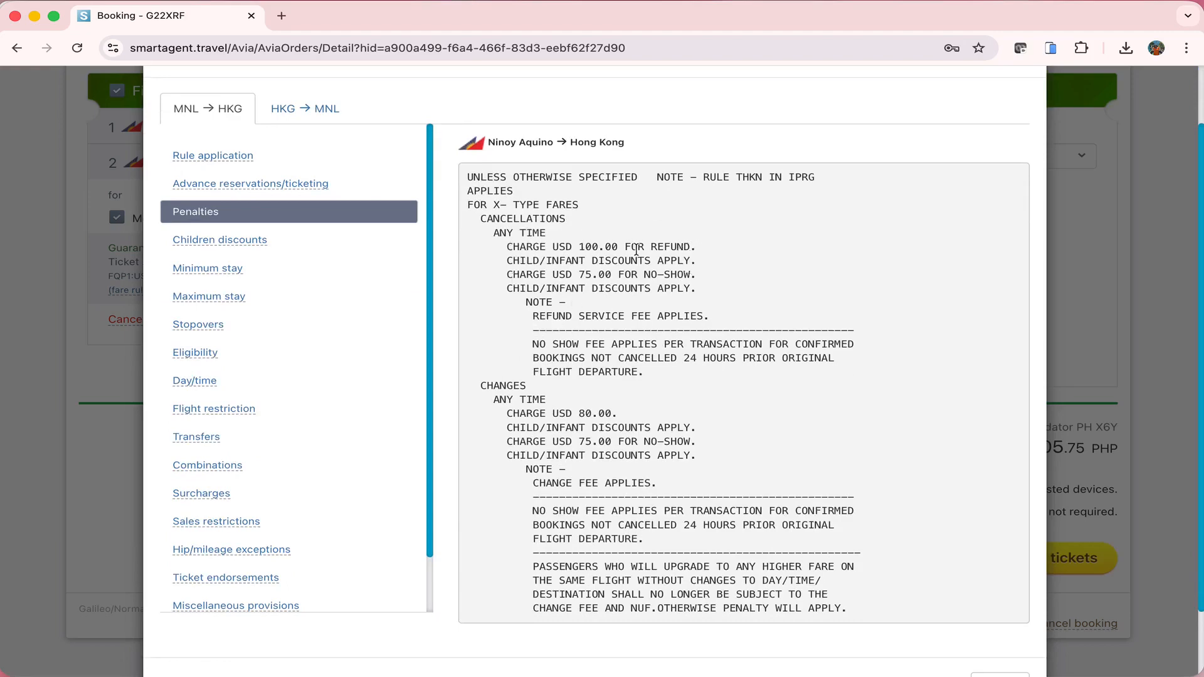
left_click_drag(638, 247, 718, 251)
left_click(726, 295)
left_click_drag(508, 261, 766, 270)
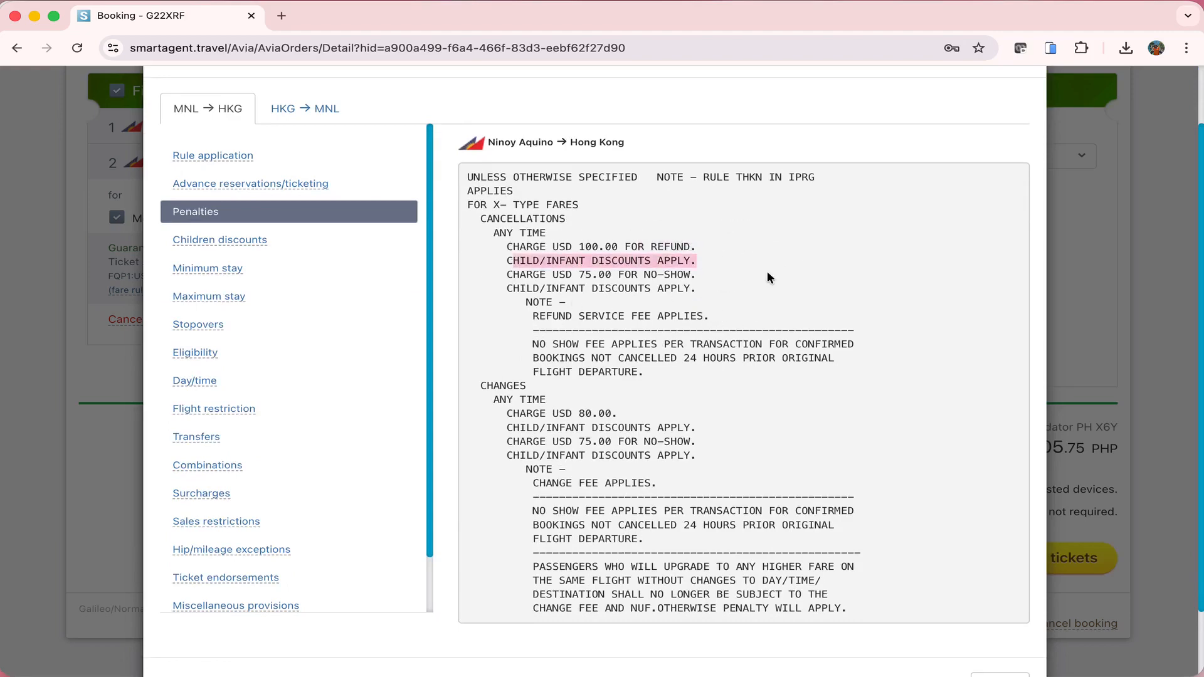
left_click(755, 308)
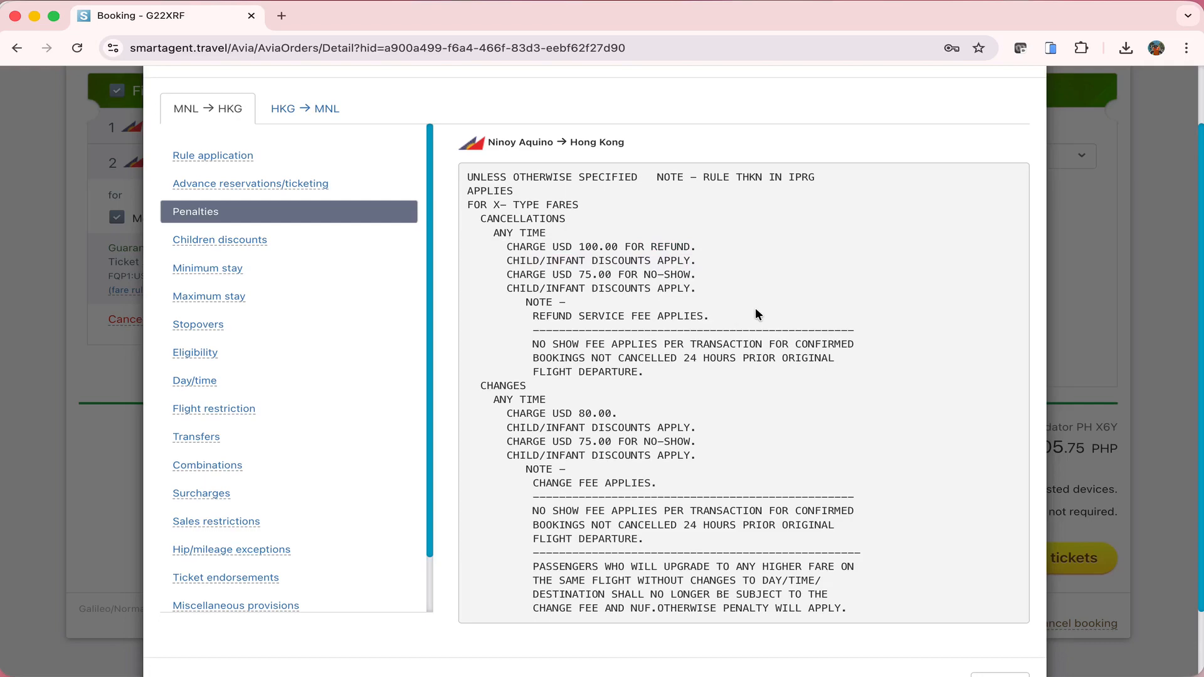
left_click_drag(507, 455, 532, 566)
scroll(780, 562, "down", 2)
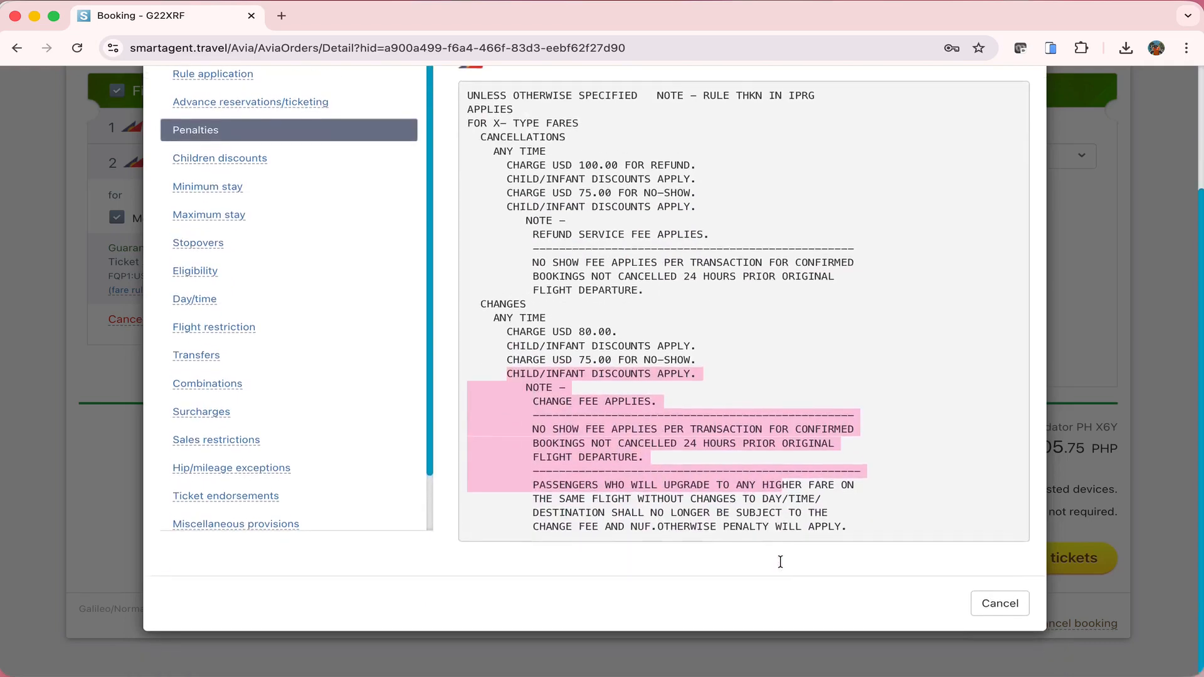
left_click(1003, 604)
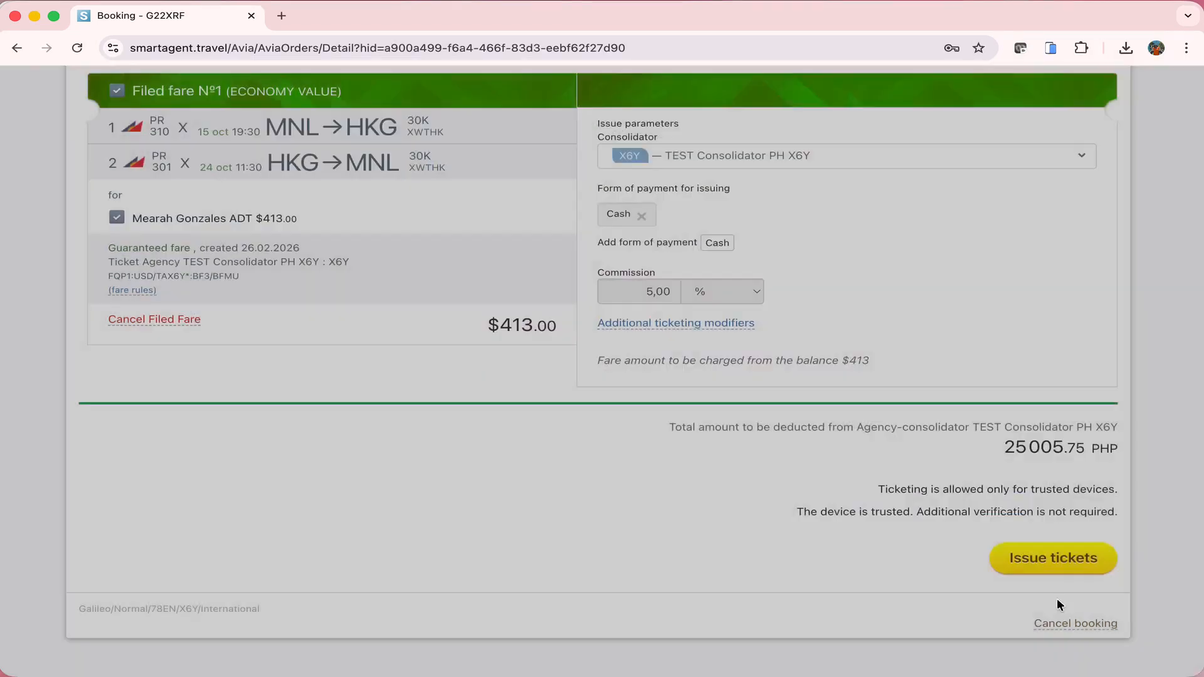
scroll(832, 394, "up", 2)
Check seats 21K and 21A are Confirmed, then find the 13MAR 1800 MNL ticketing-deadline remark in History
left_click(362, 153)
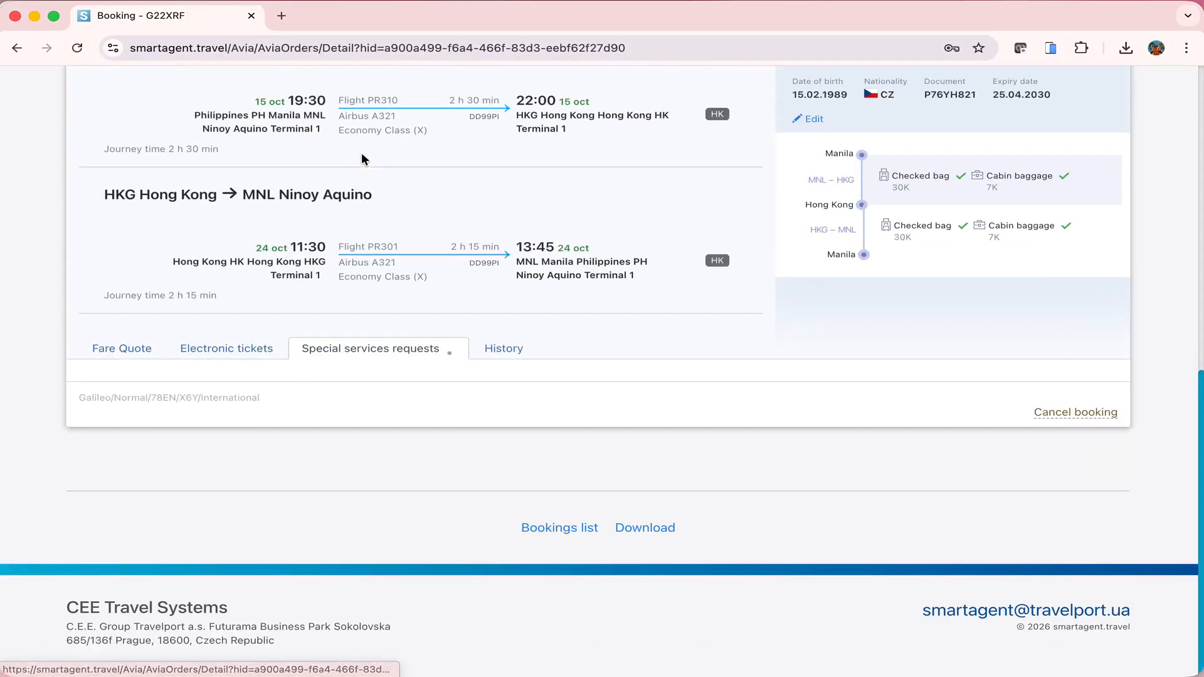
scroll(361, 153, "down", 2)
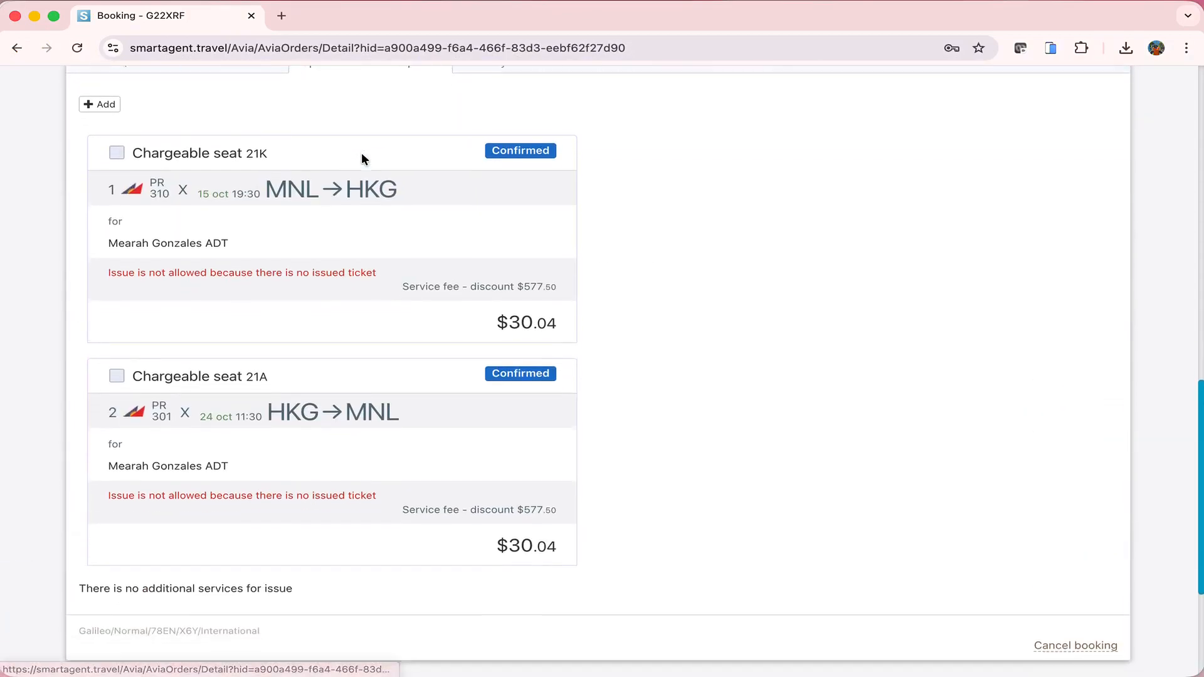
scroll(361, 152, "down", 1)
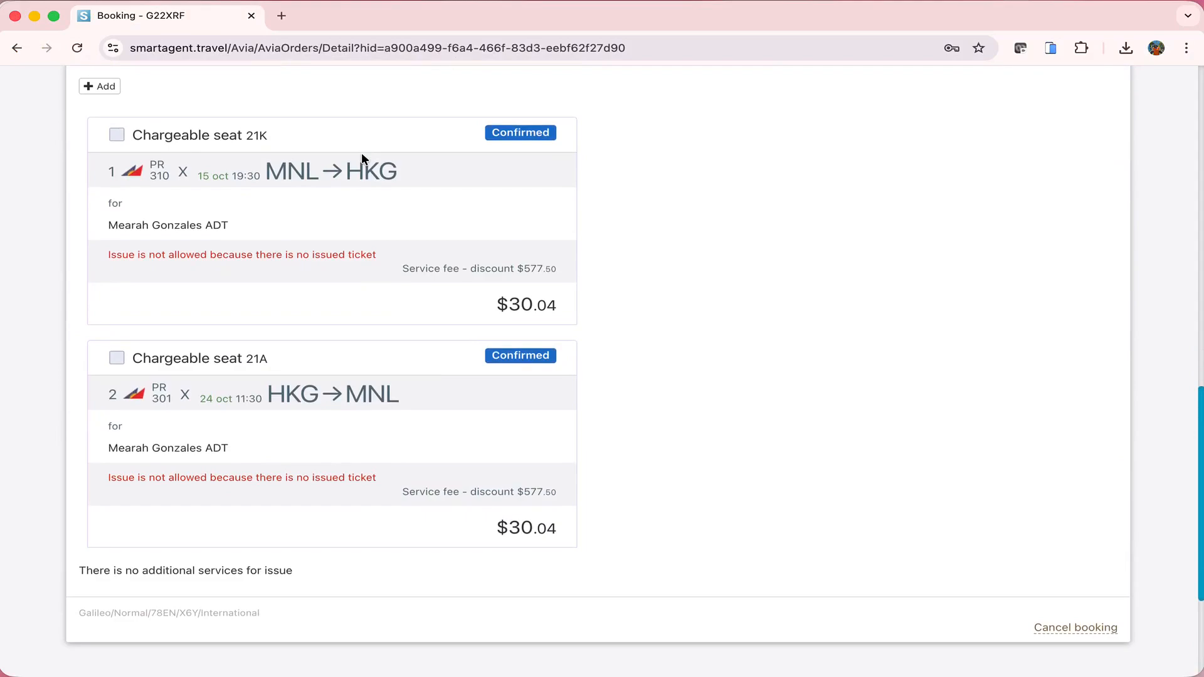
scroll(473, 242, "up", 2)
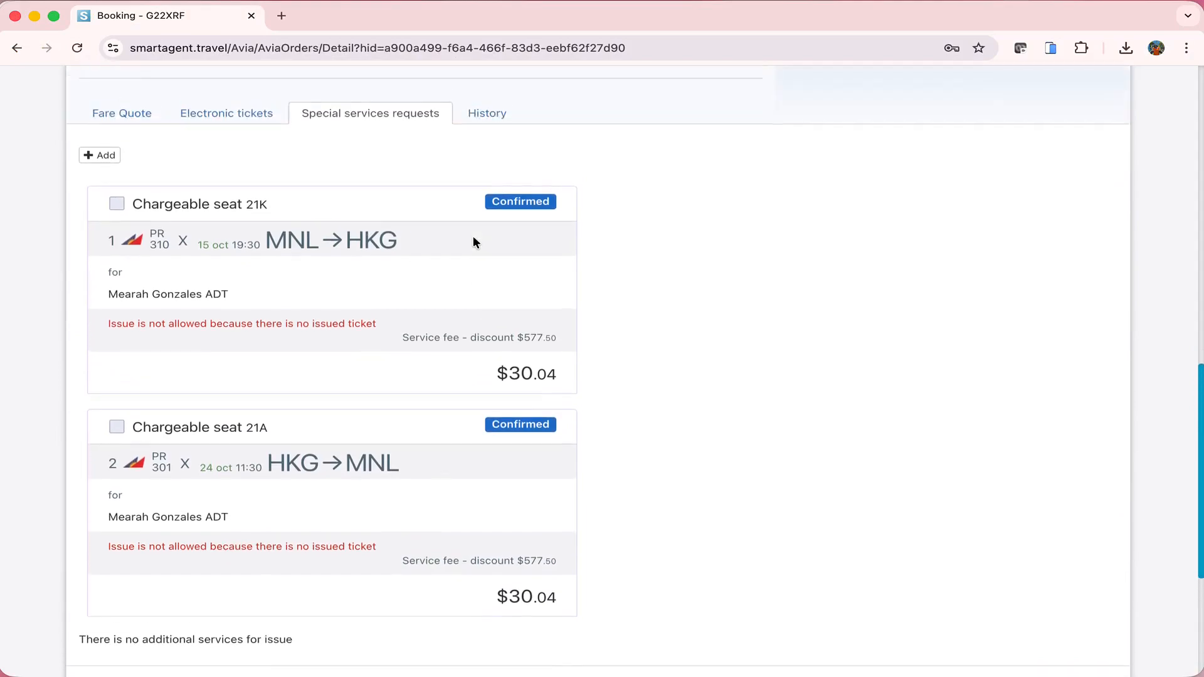
double_click(508, 203)
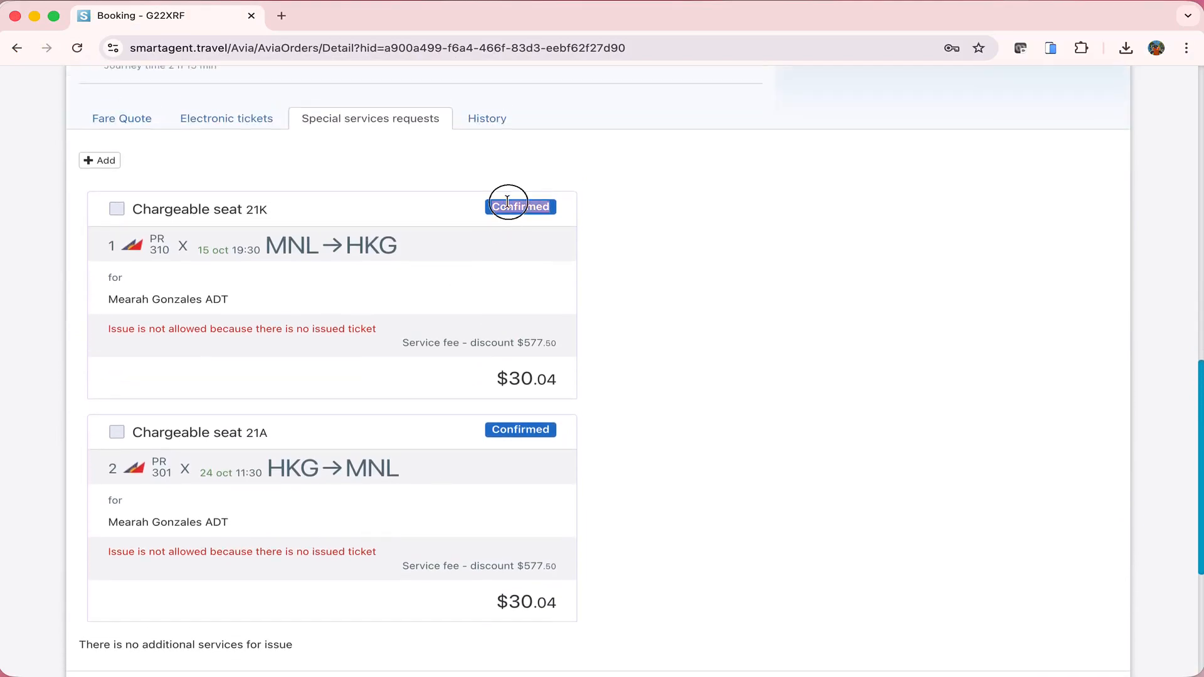
left_click_drag(87, 336, 329, 341)
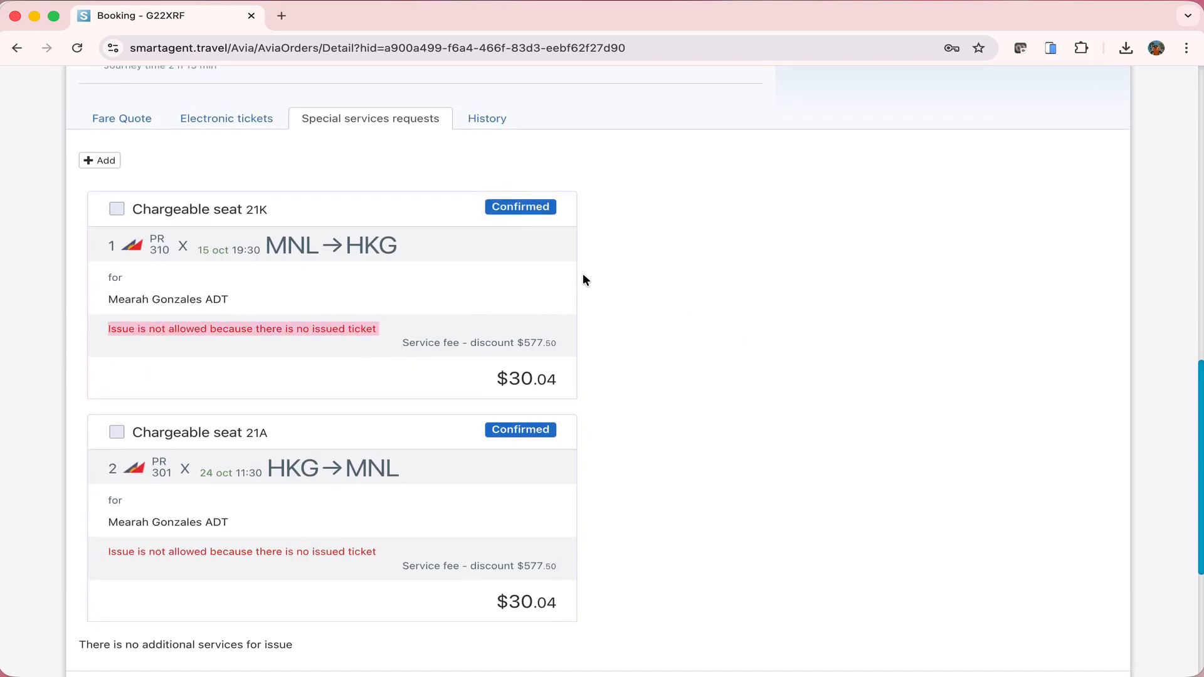
left_click(475, 117)
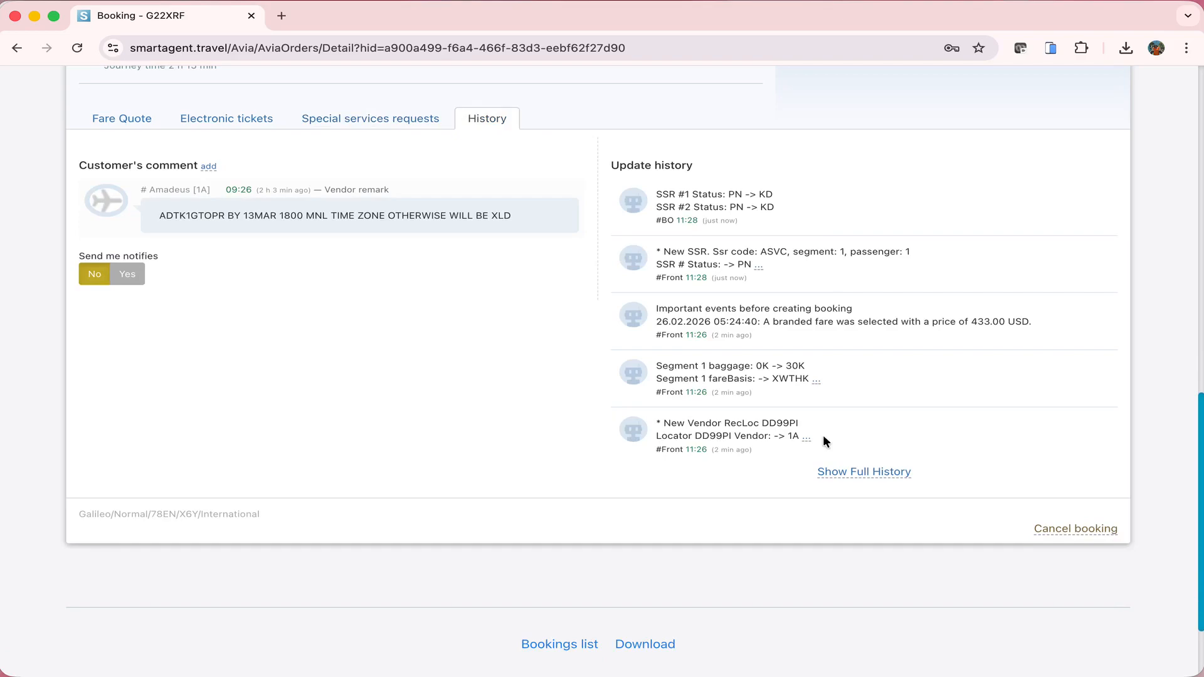
triple_click(198, 220)
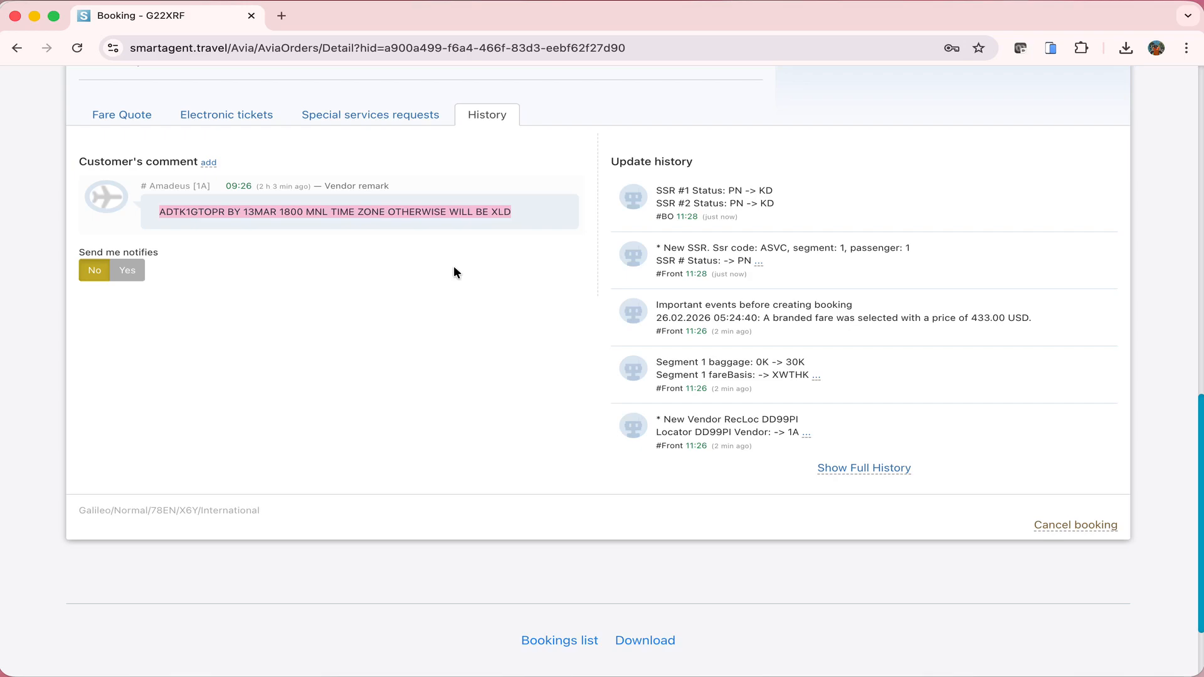
Issue the tickets from the fare quote for 25005.75 PHP and dismiss the result notifications
left_click(122, 113)
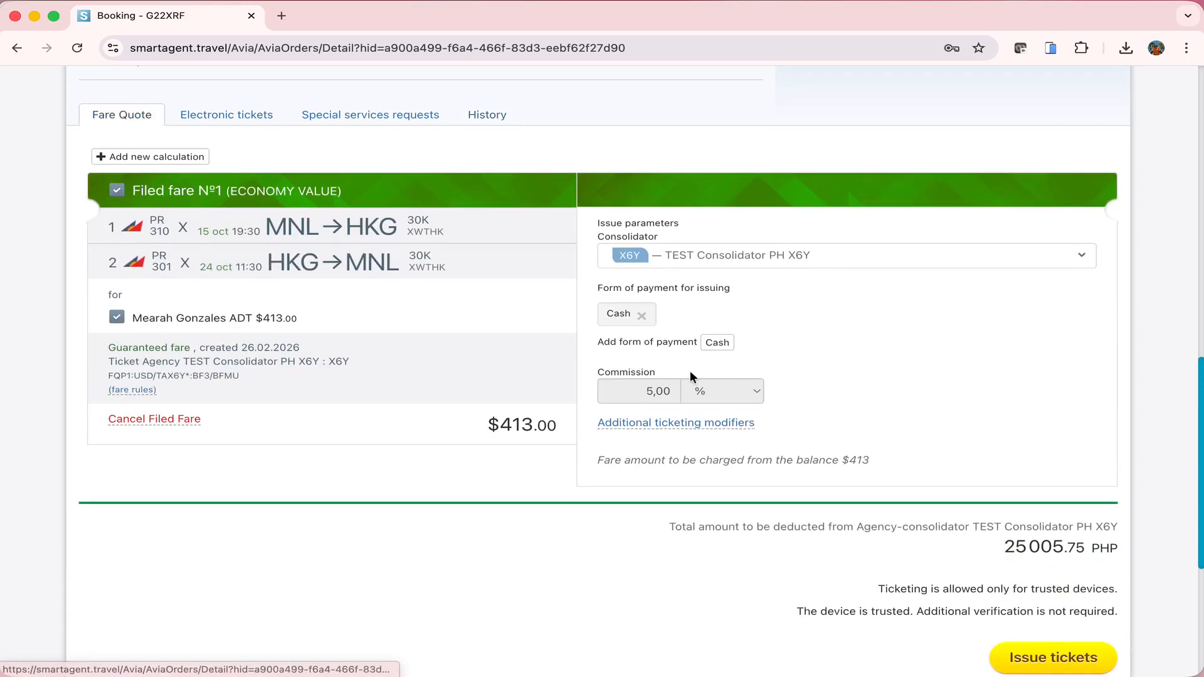
scroll(691, 375, "down", 2)
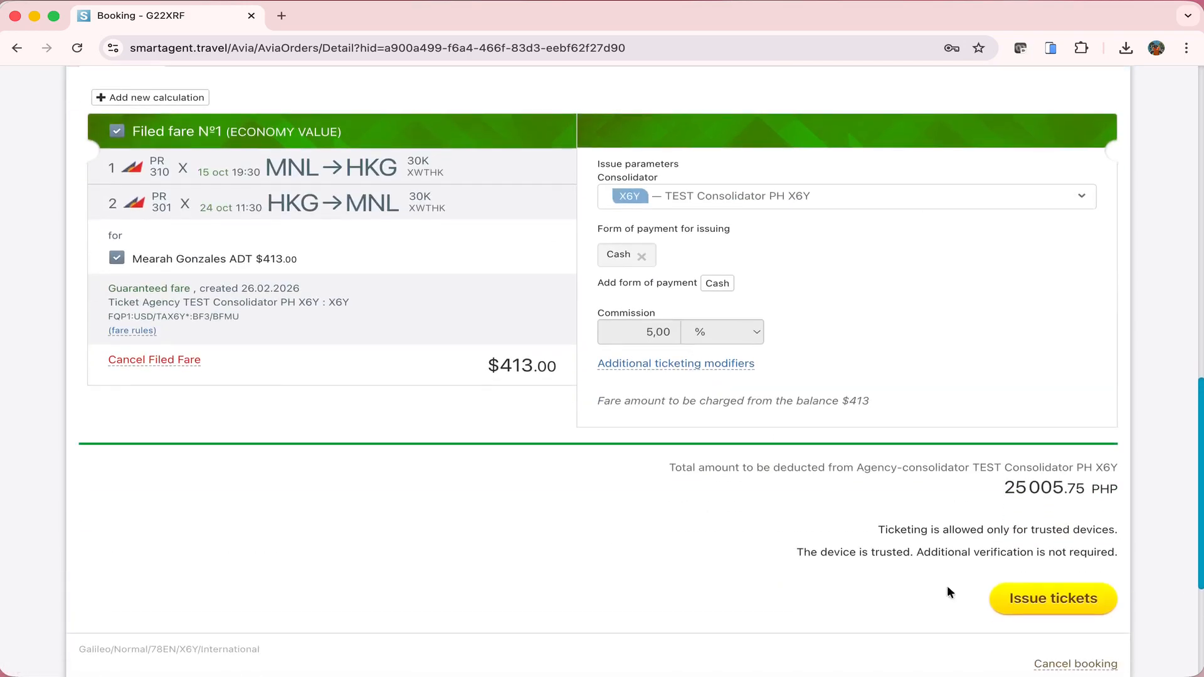
left_click(1019, 597)
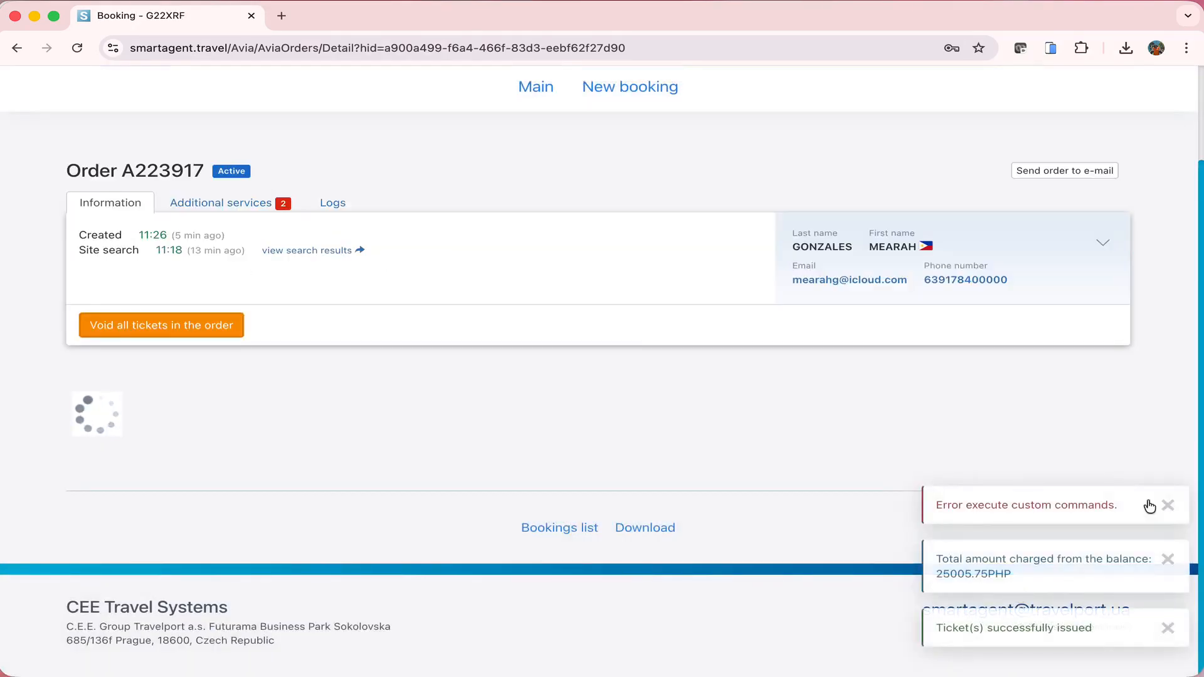
left_click(1168, 506)
left_click(1167, 559)
left_click(1170, 614)
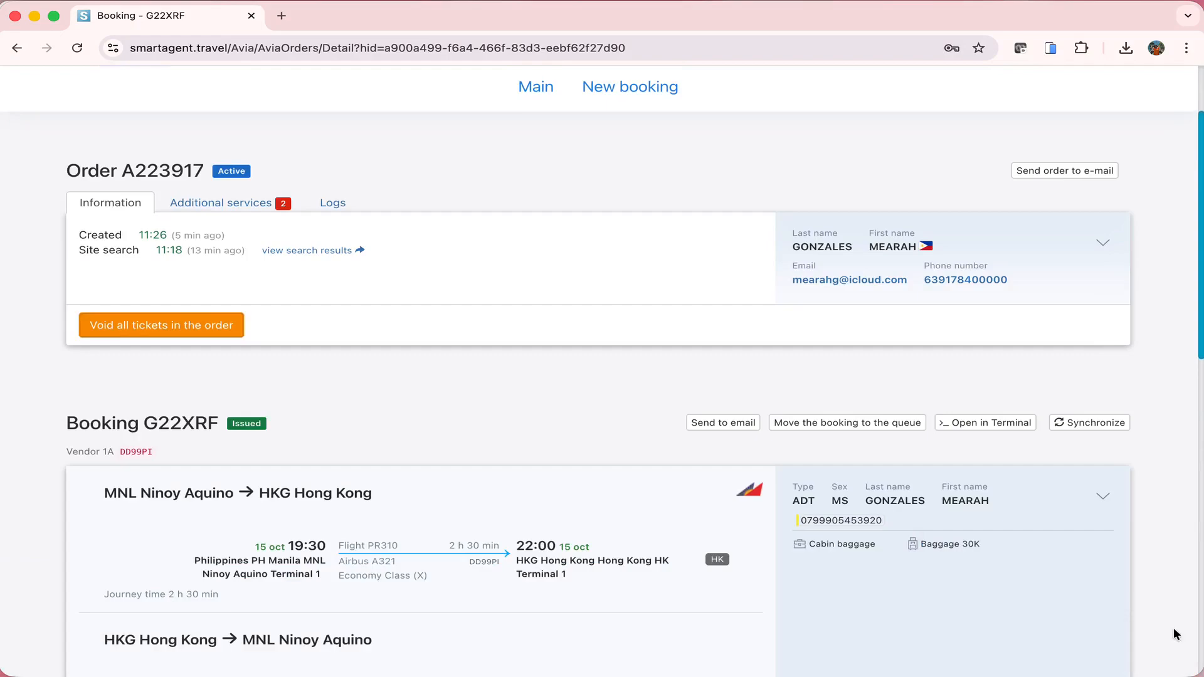
Open the passenger's electronic ticket and highlight its ticket number
scroll(1174, 565, "down", 1)
scroll(1174, 487, "down", 4)
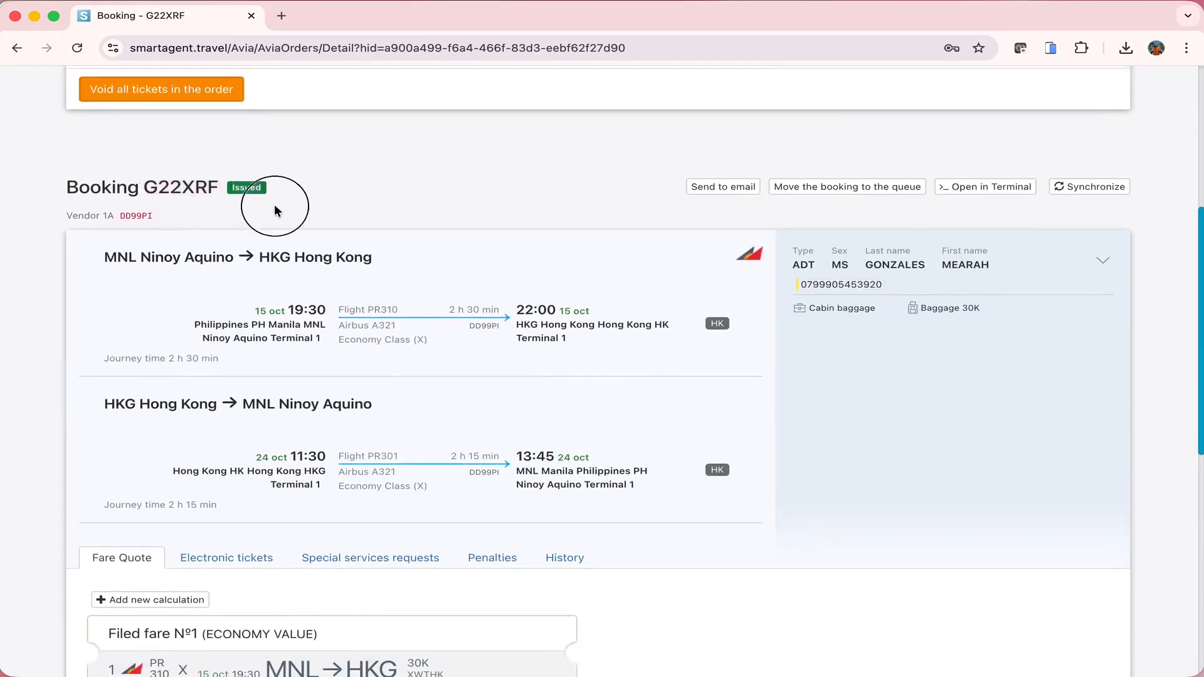
scroll(250, 182, "down", 6)
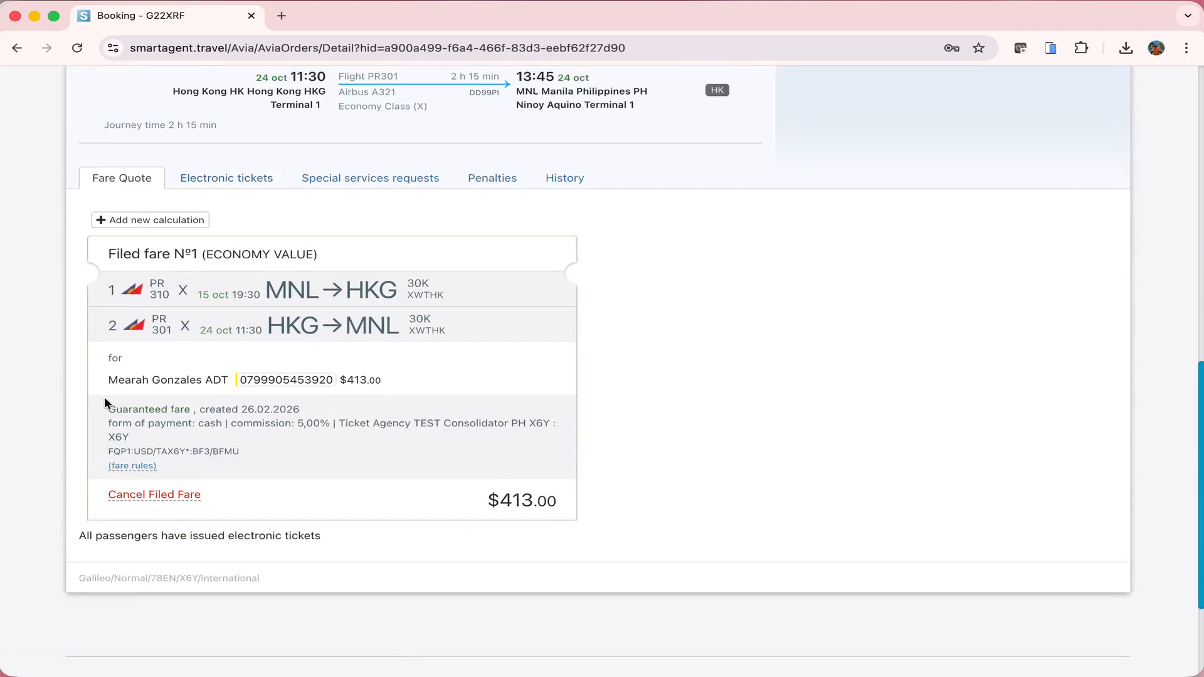
left_click(208, 178)
scroll(787, 443, "up", 1)
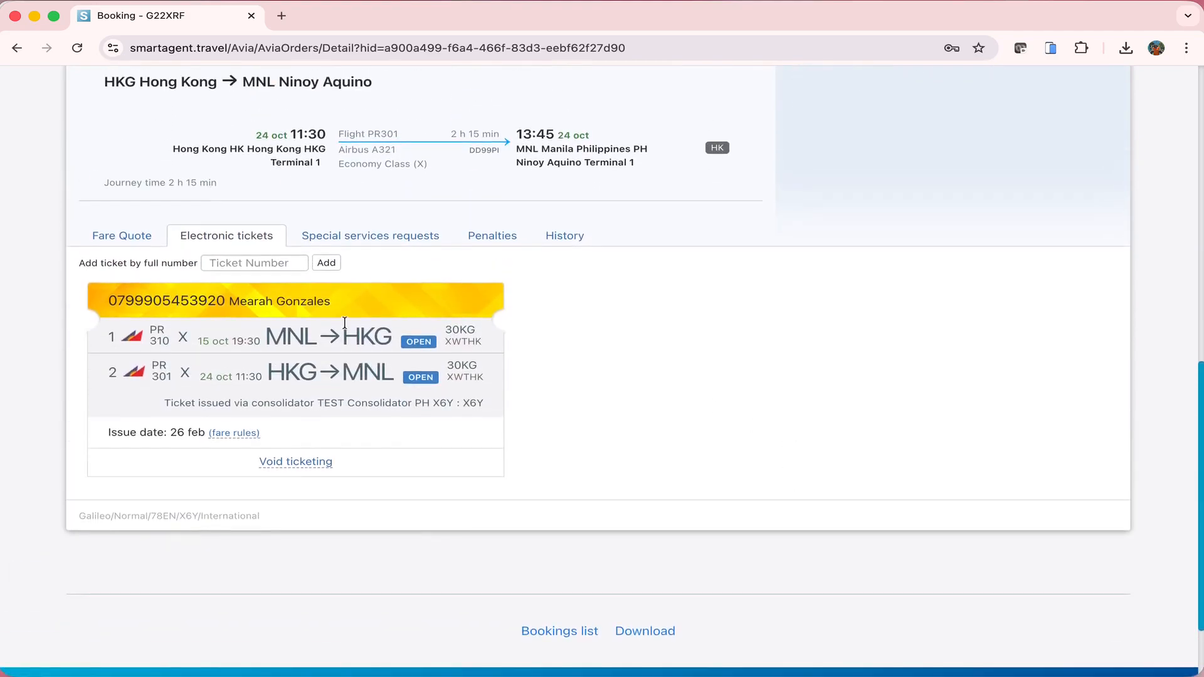
double_click(160, 301)
left_click(331, 348)
Highlight the ticket header, return flight number, its OPEN status and the 30KG baggage allowance
left_click_drag(101, 304, 342, 304)
left_click(417, 362)
left_click_drag(101, 372, 178, 381)
left_click(384, 402)
double_click(426, 377)
double_click(450, 331)
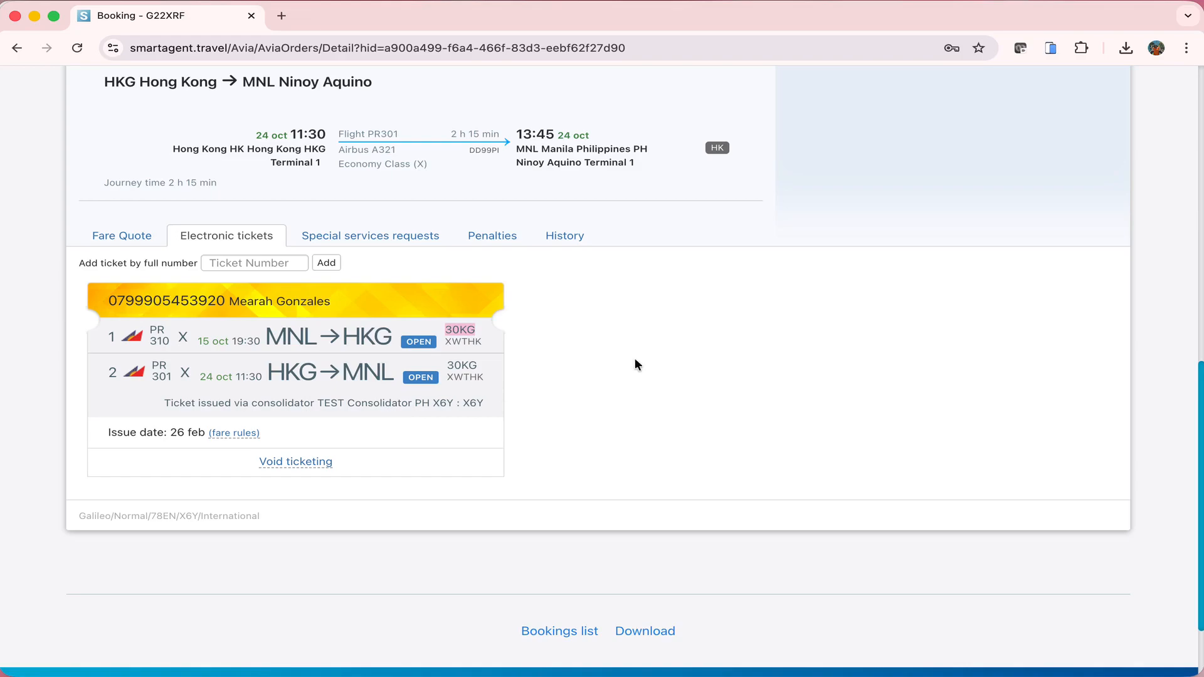
scroll(428, 375, "up", 15)
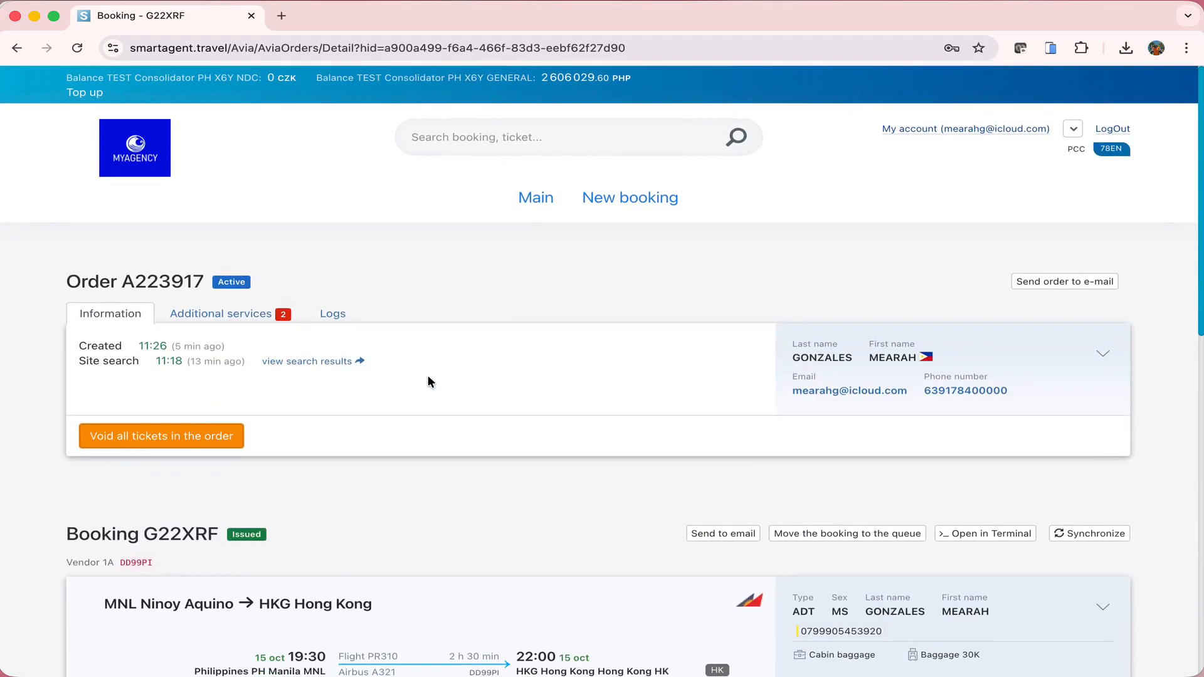
left_click(1019, 281)
Open the advanced itinerary settings and review the preview with fare USD 285.00 and total USD 433.00
left_click(880, 375)
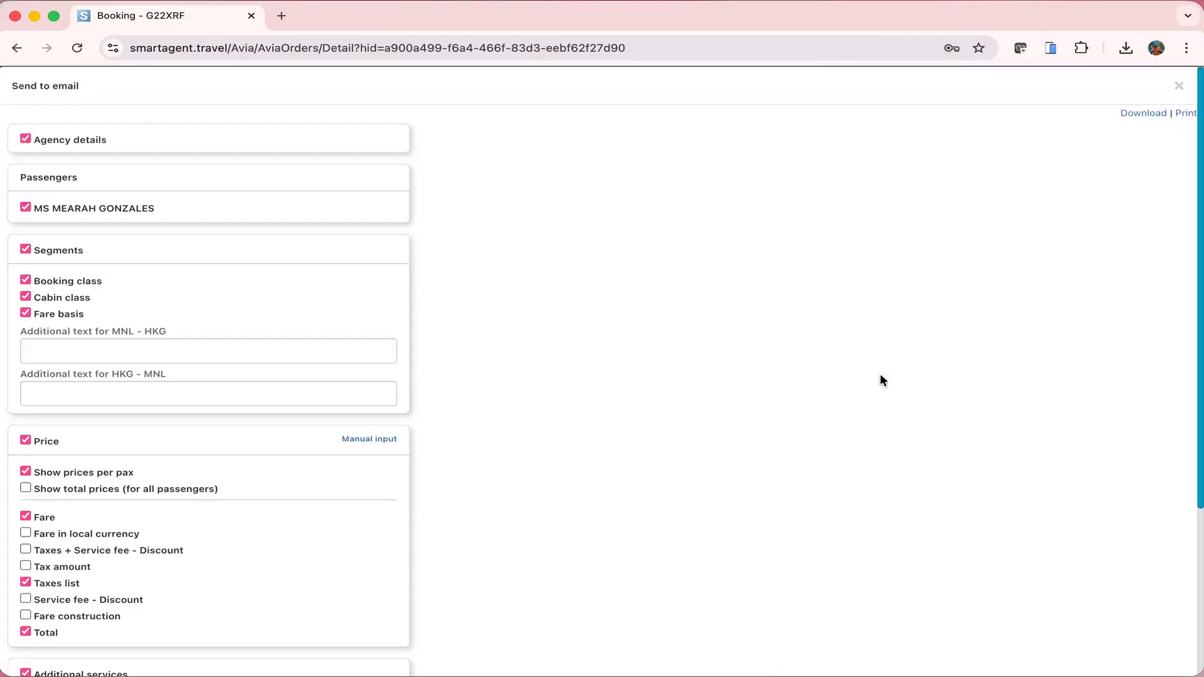
scroll(880, 374, "down", 1)
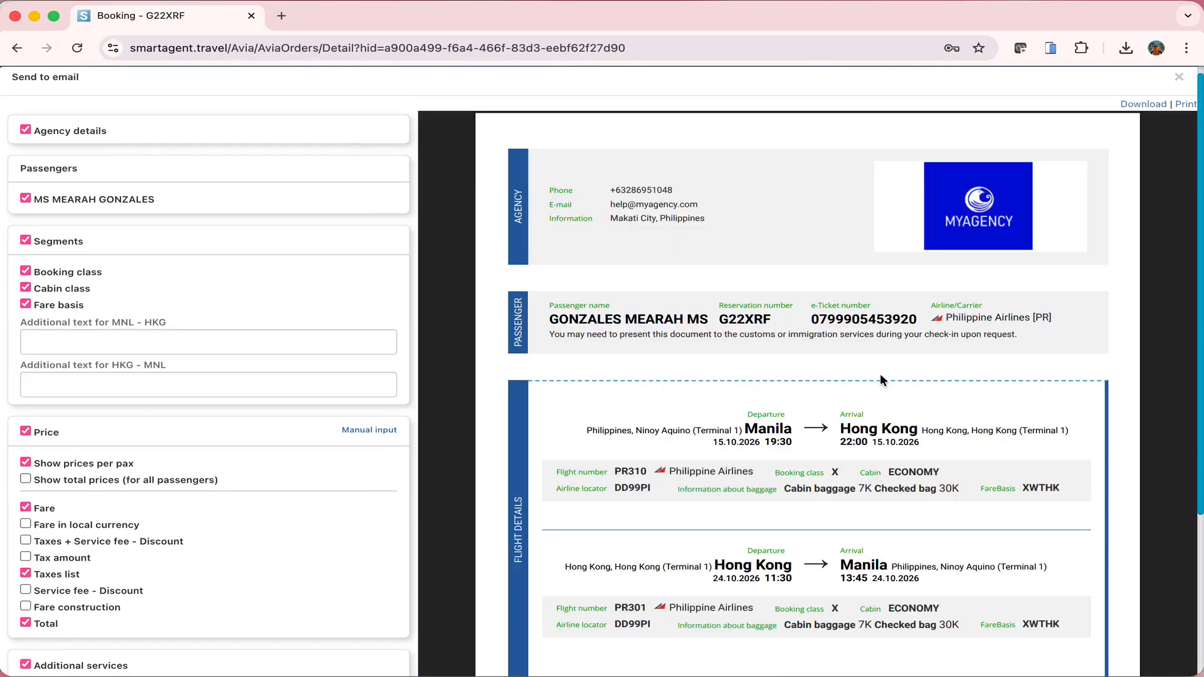
scroll(880, 376, "down", 2)
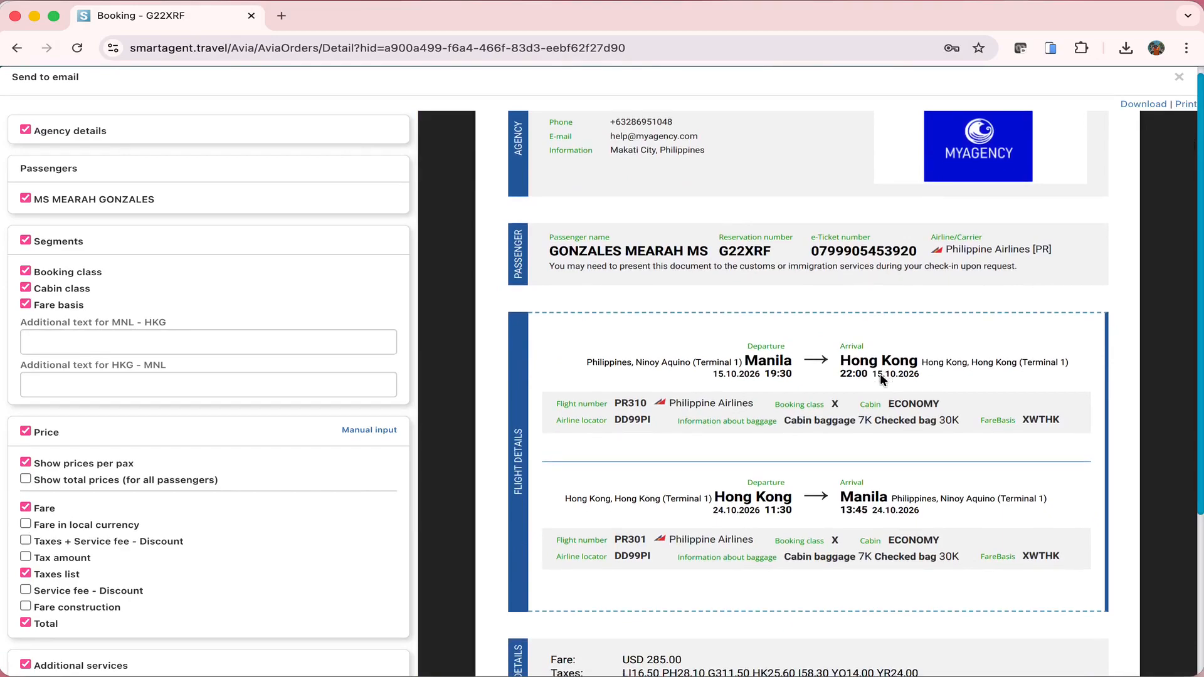
scroll(879, 374, "up", 1)
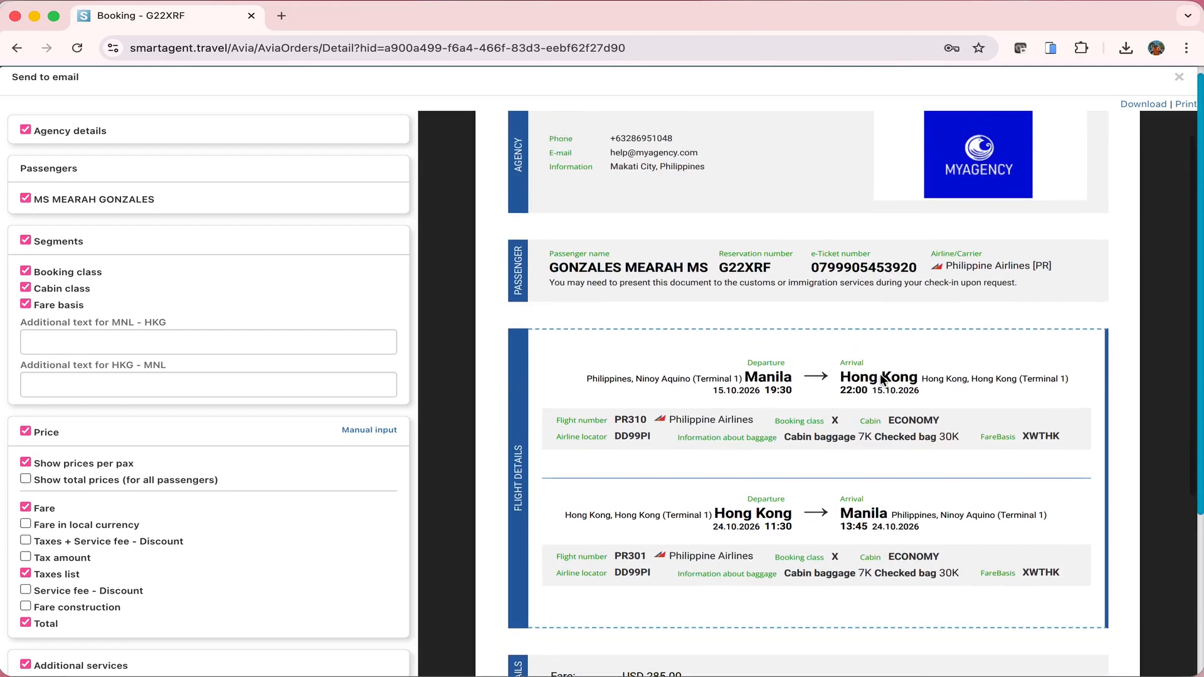
scroll(804, 128, "down", 1)
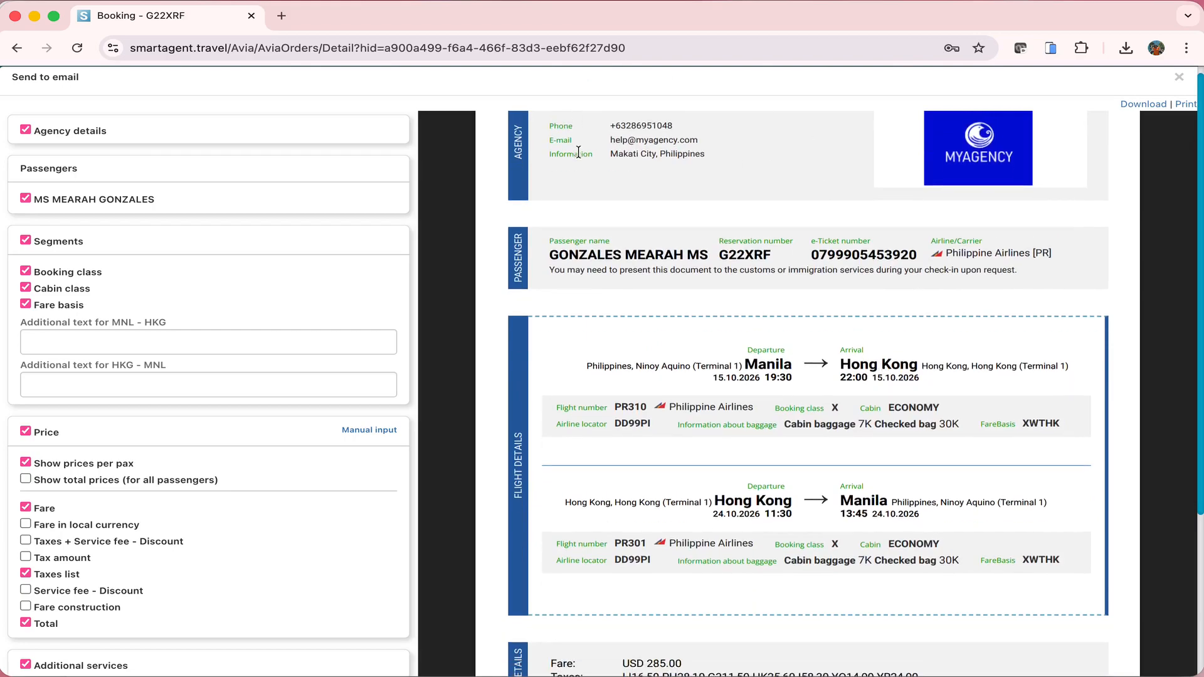
scroll(986, 187, "down", 3)
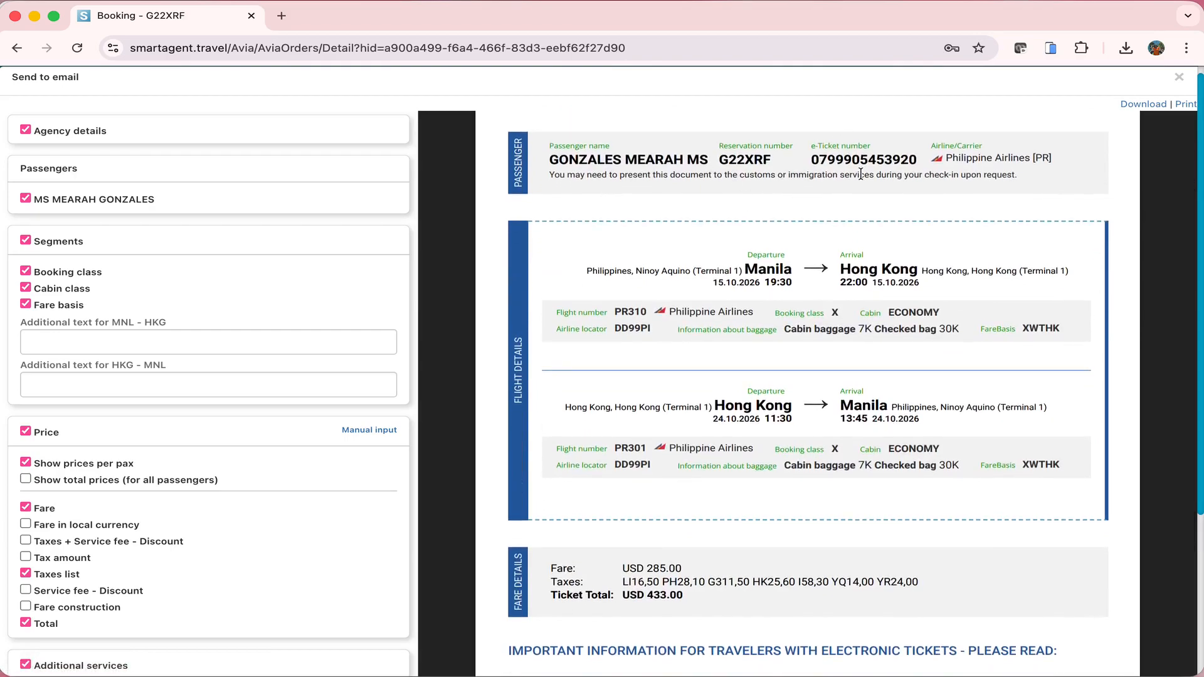
scroll(861, 174, "down", 1)
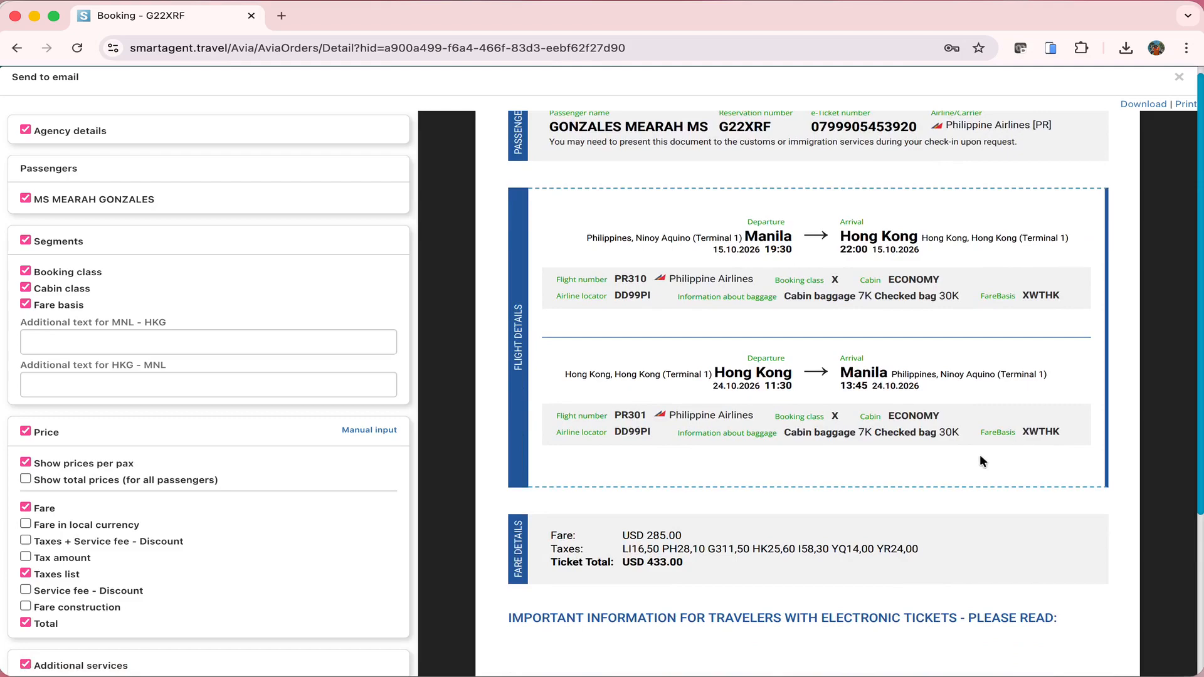
scroll(981, 461, "down", 1)
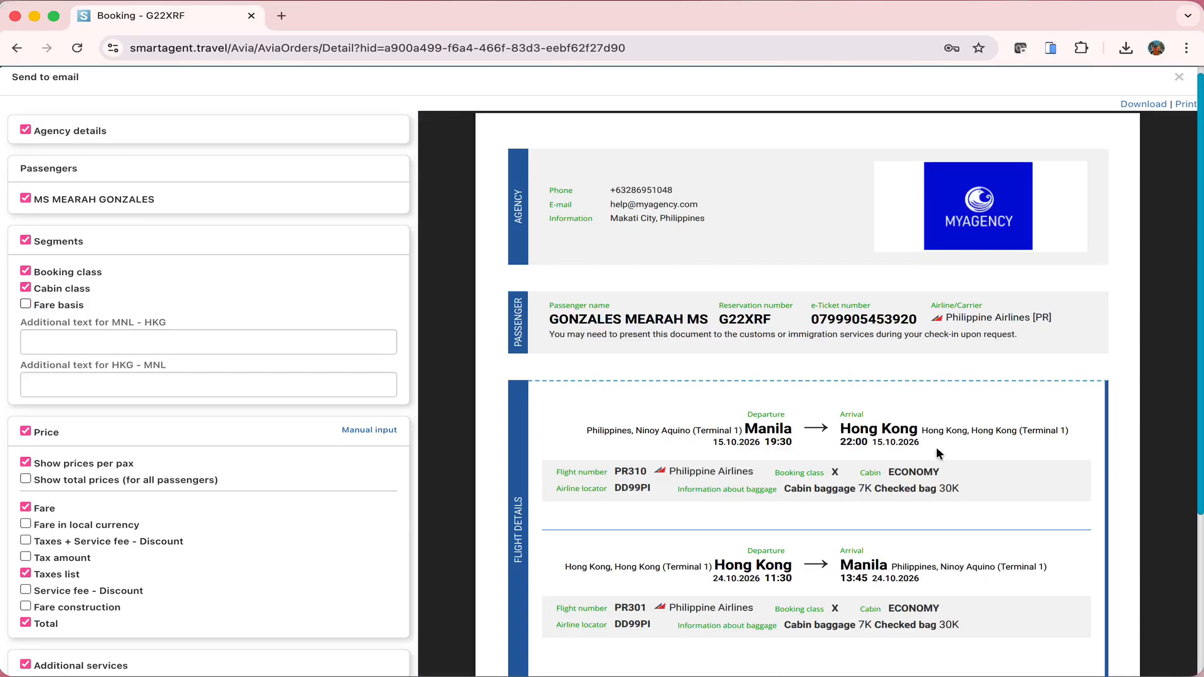
scroll(936, 445, "down", 6)
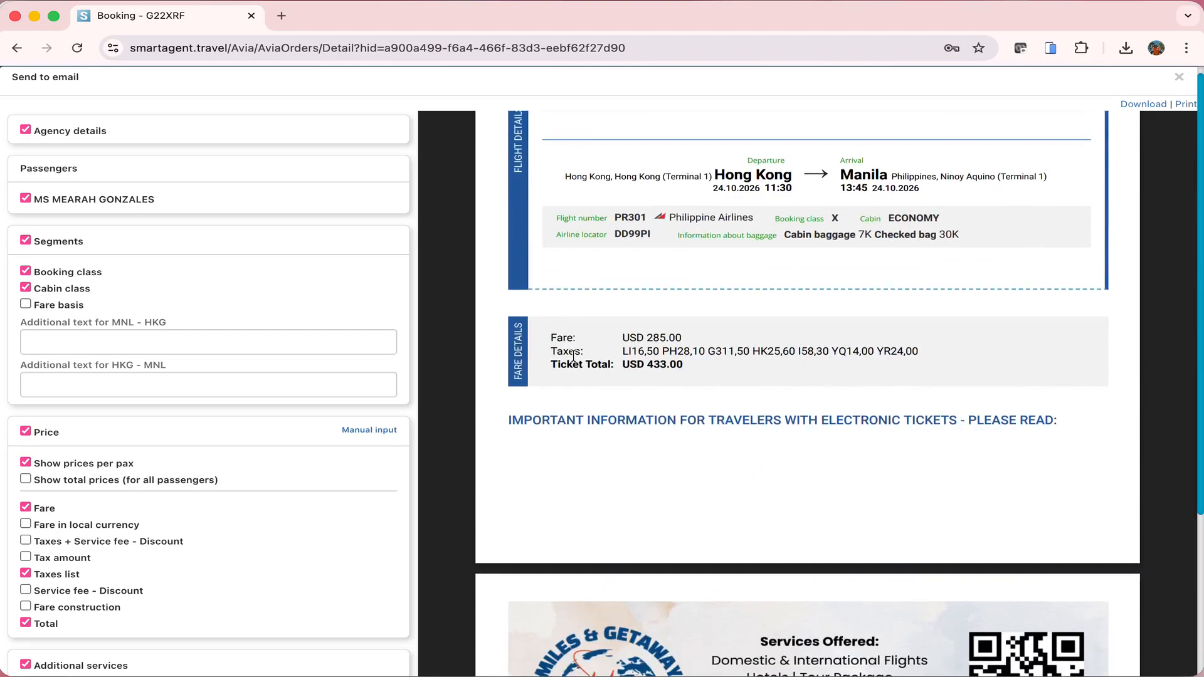
scroll(242, 280, "down", 3)
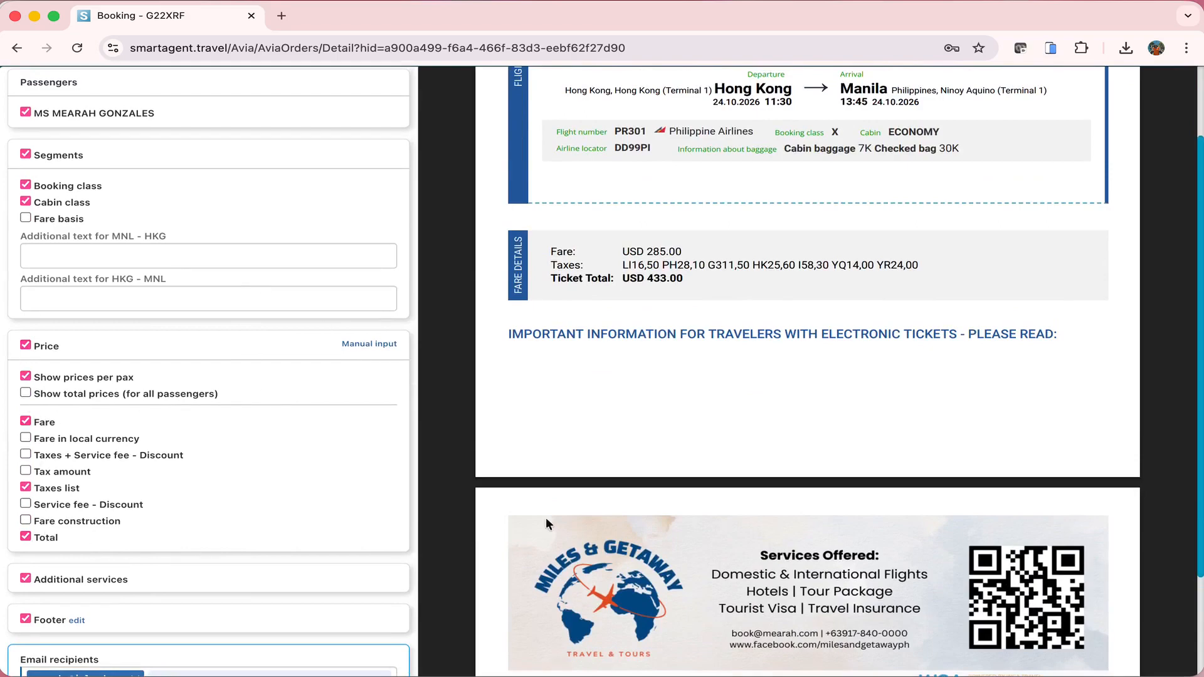
left_click(384, 345)
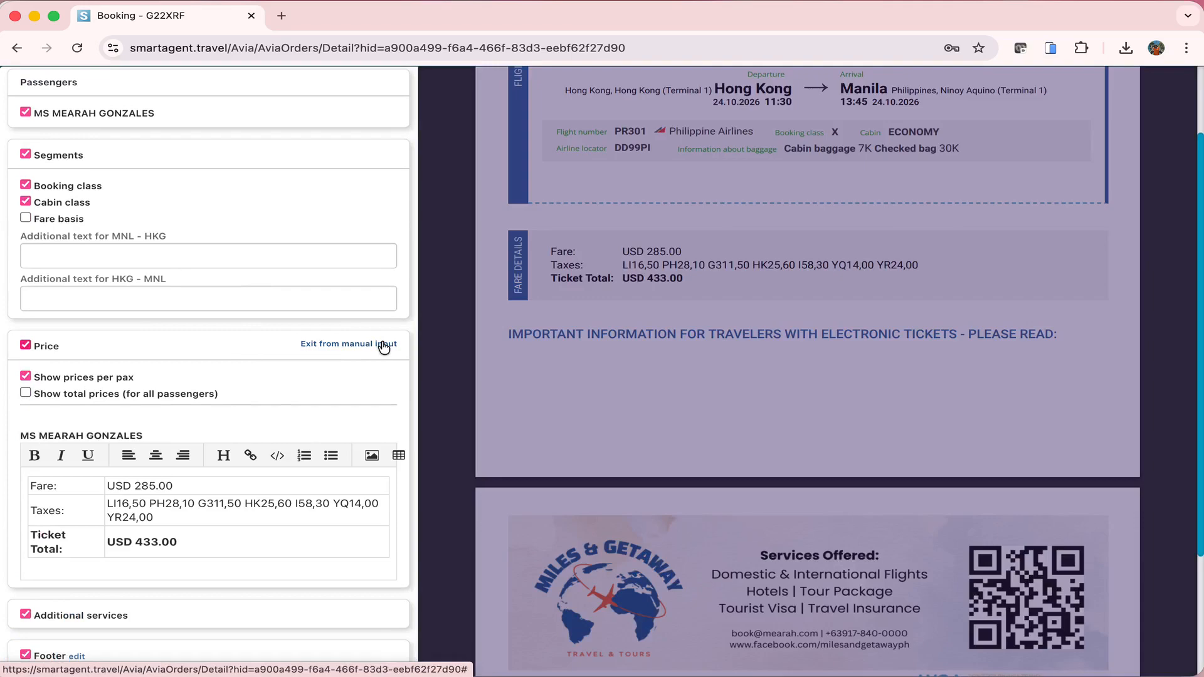
scroll(383, 345, "down", 1)
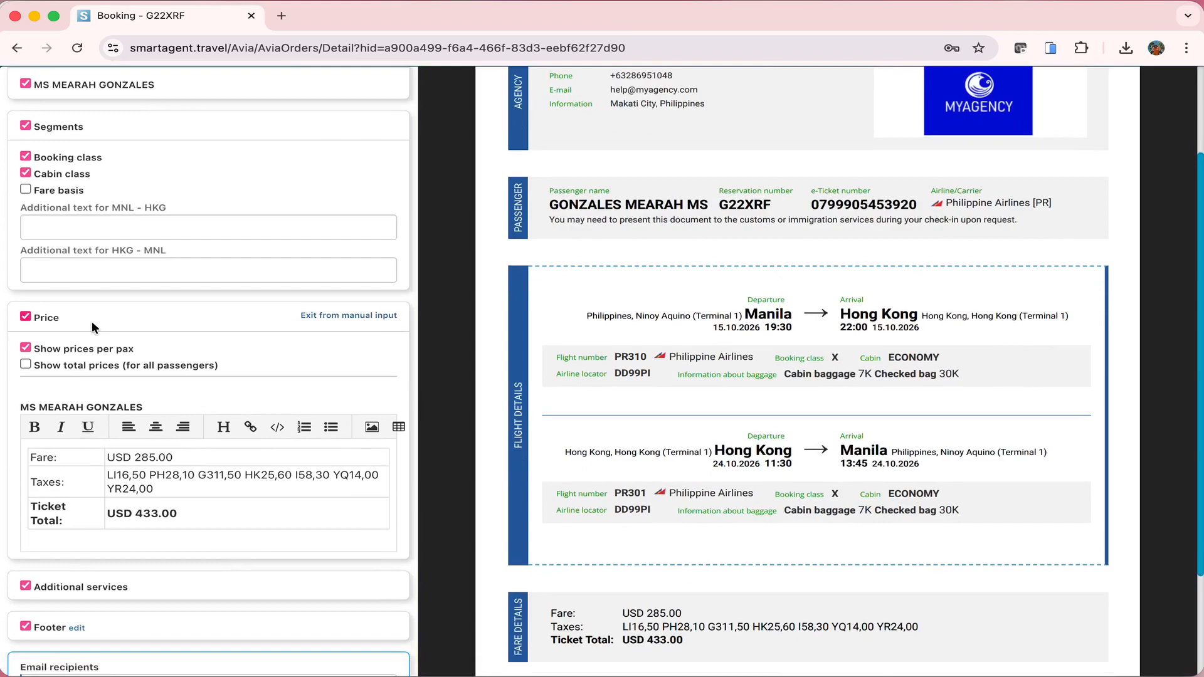
left_click(391, 320)
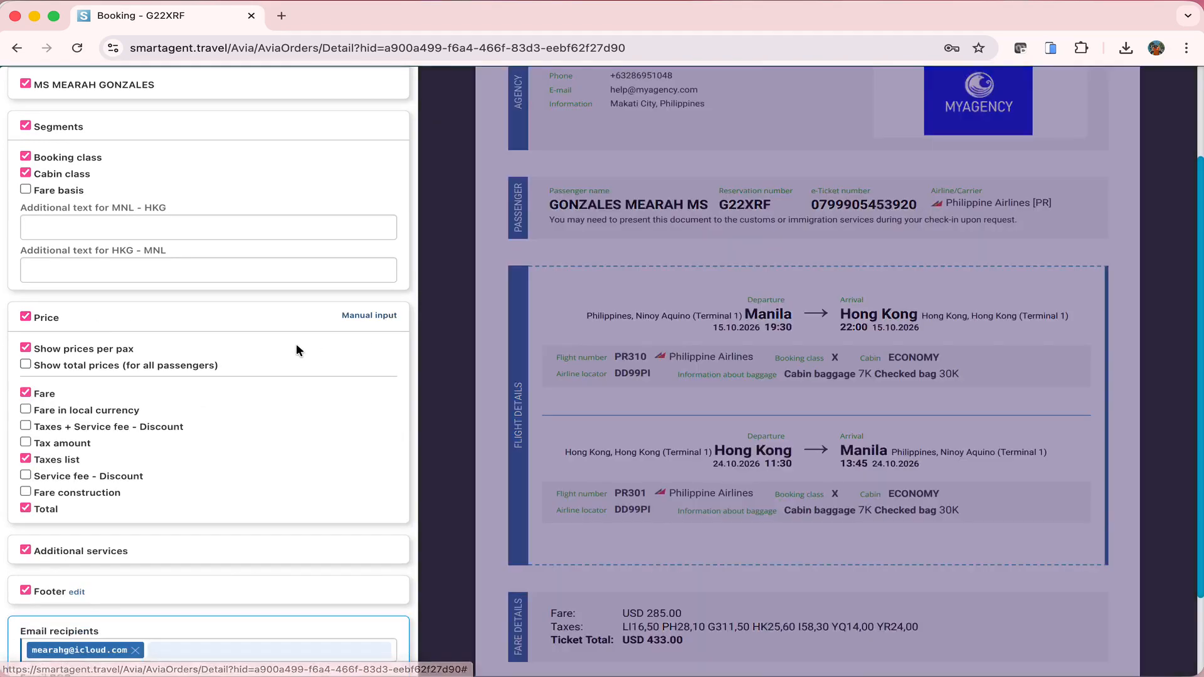
scroll(298, 370, "down", 3)
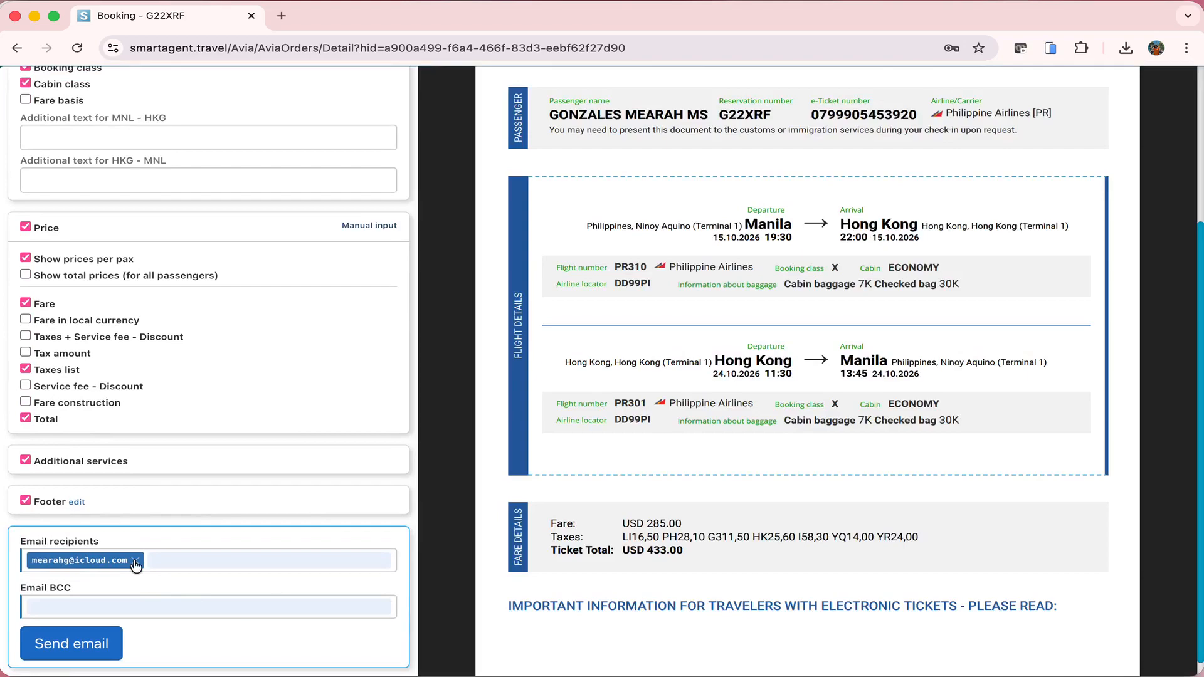
scroll(212, 476, "up", 5)
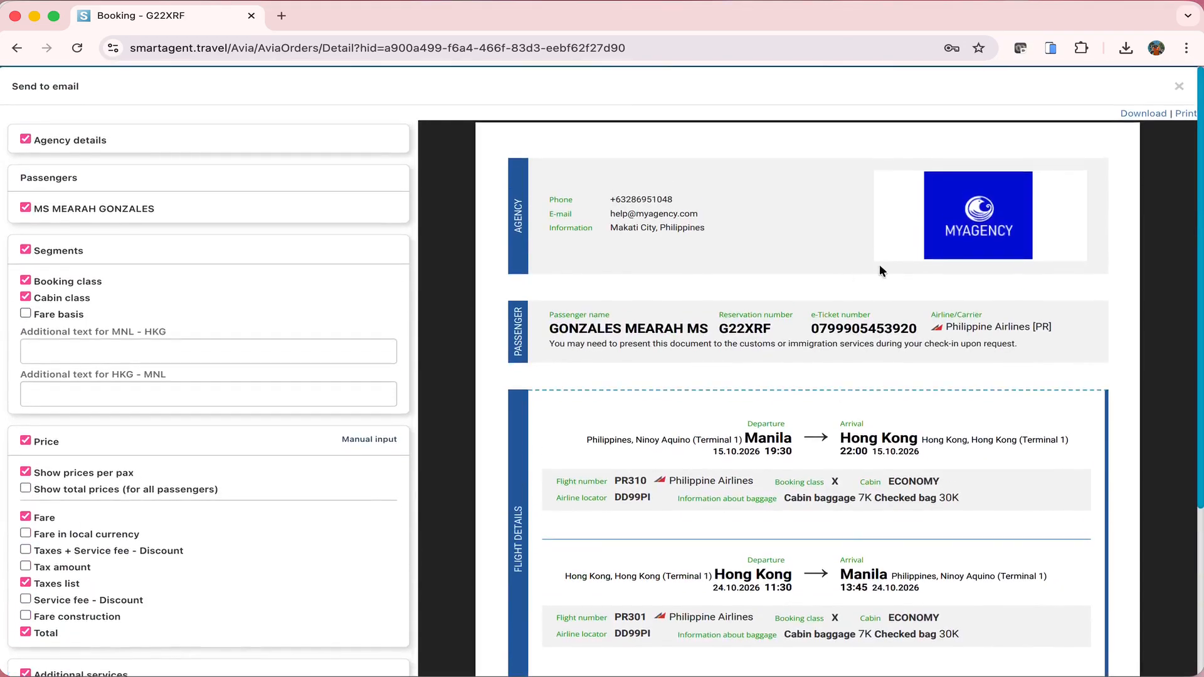
left_click(1145, 118)
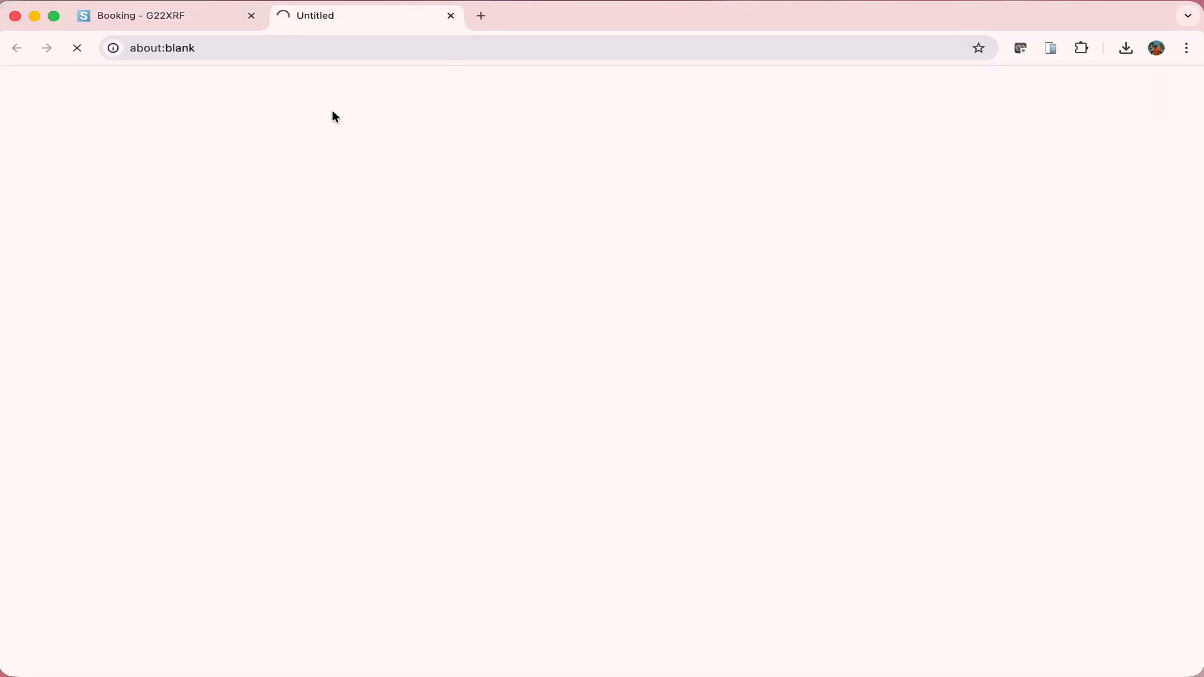
left_click(936, 86)
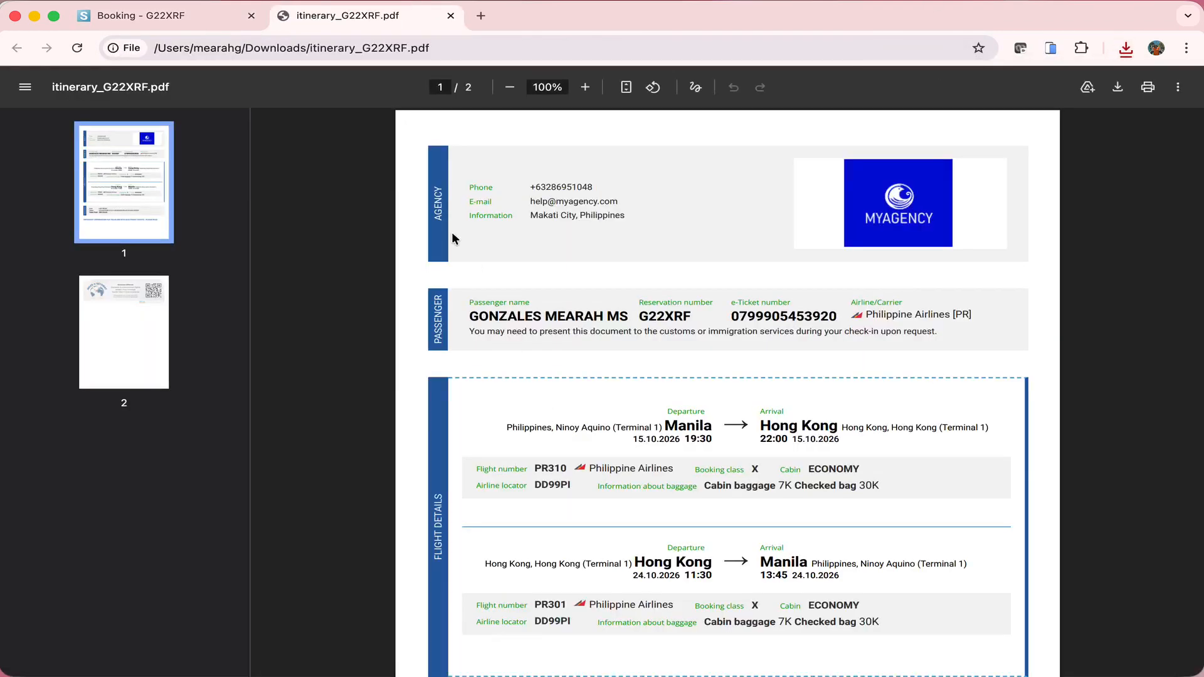
left_click(186, 17)
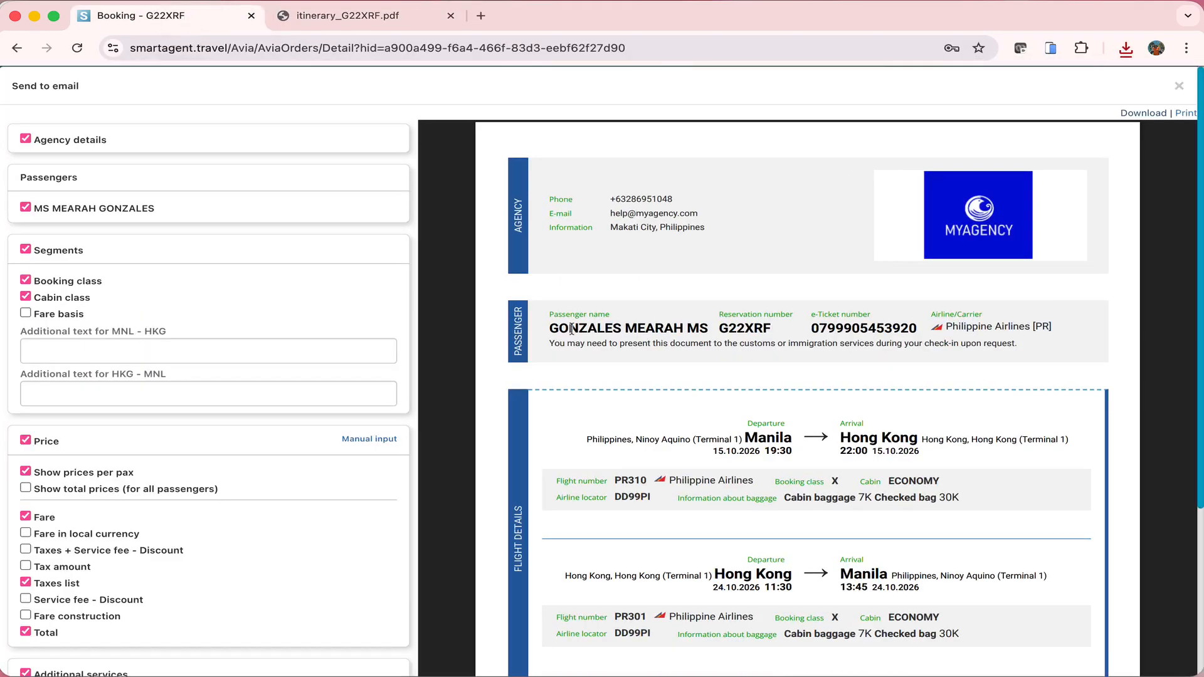
left_click(1179, 86)
scroll(915, 263, "down", 15)
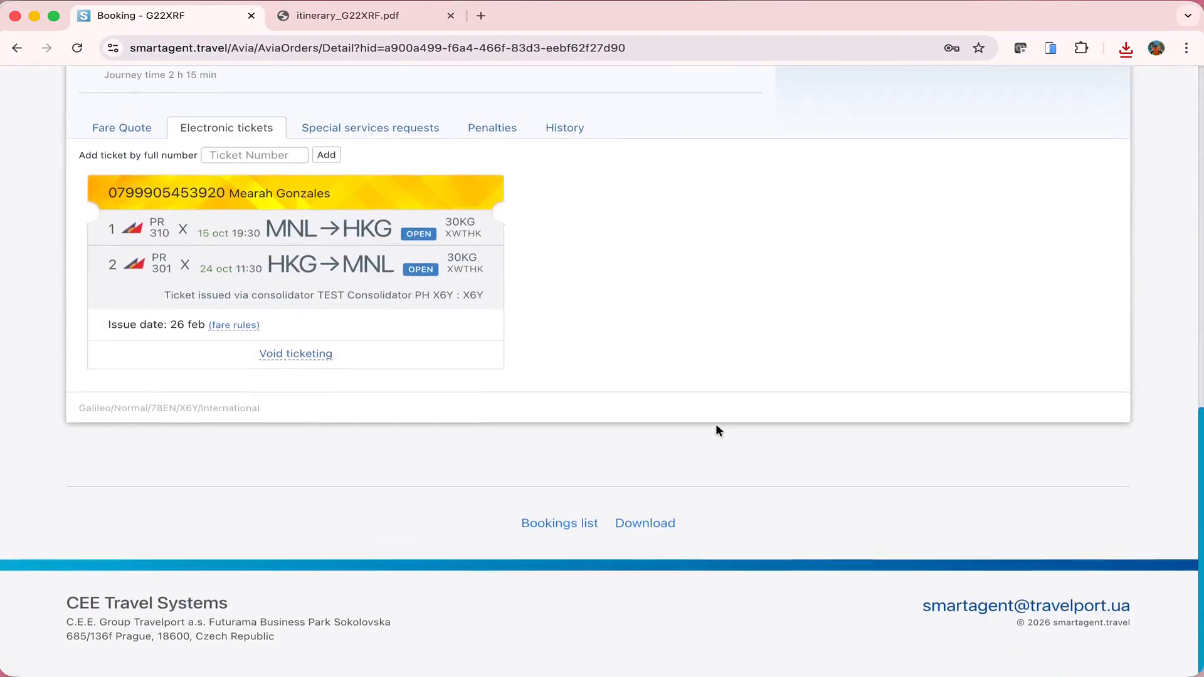
left_click(578, 527)
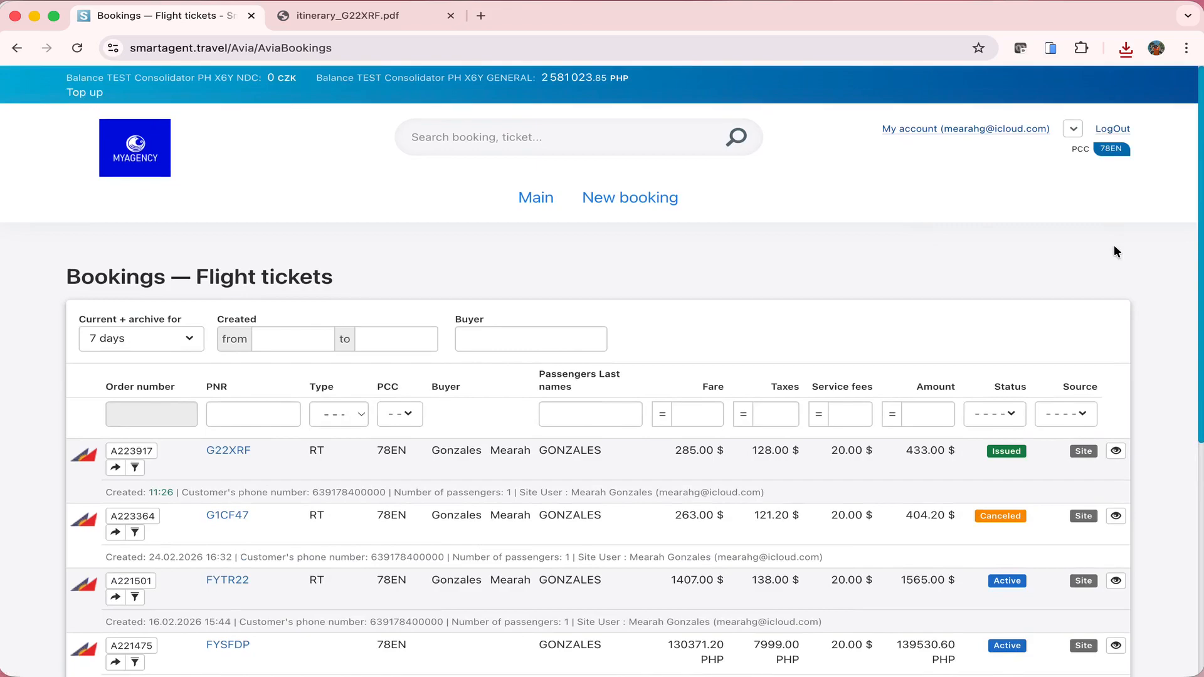
scroll(1114, 246, "down", 4)
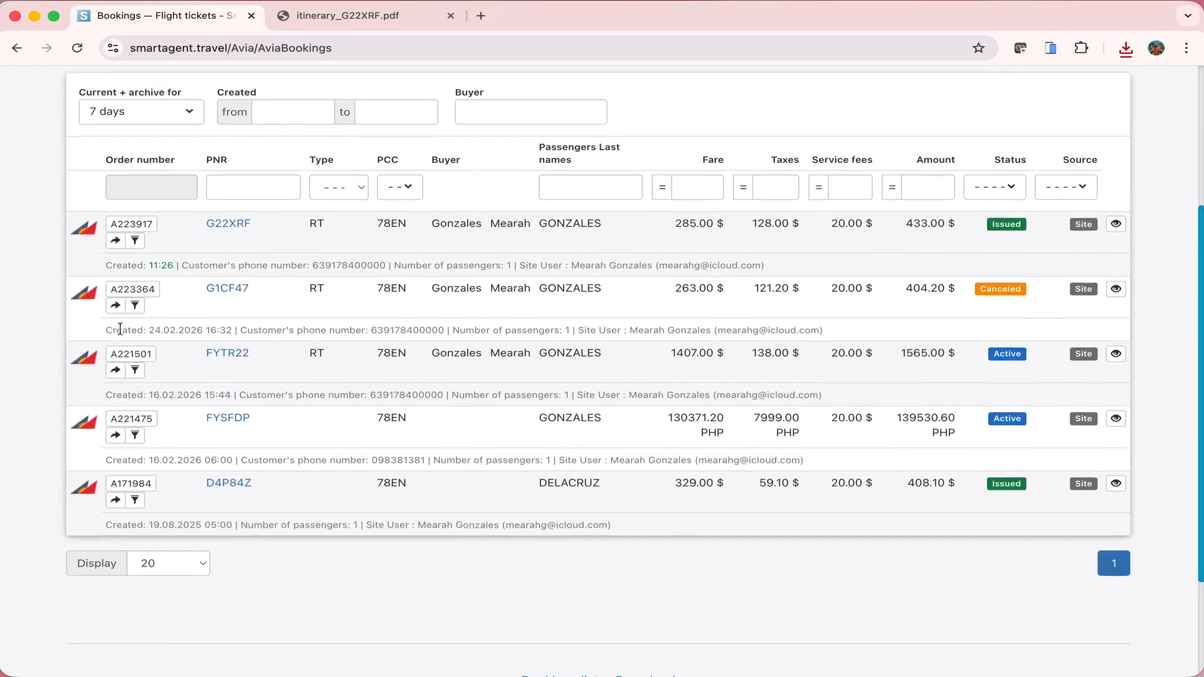
left_click_drag(123, 328, 229, 328)
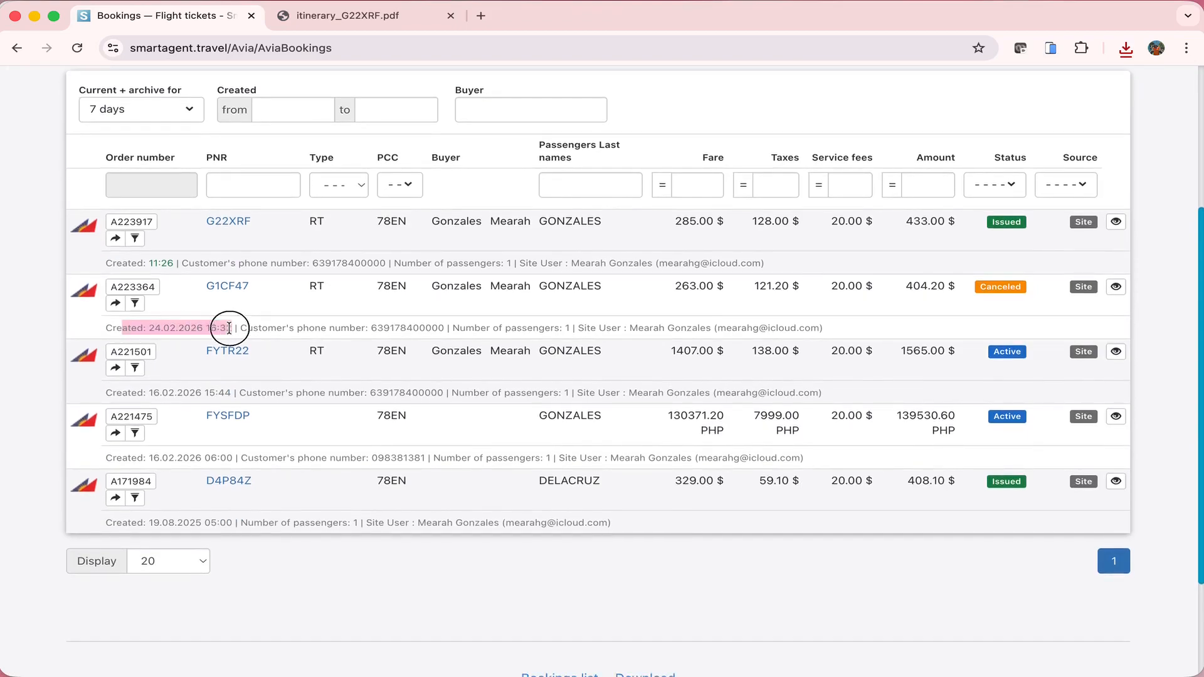
left_click(621, 582)
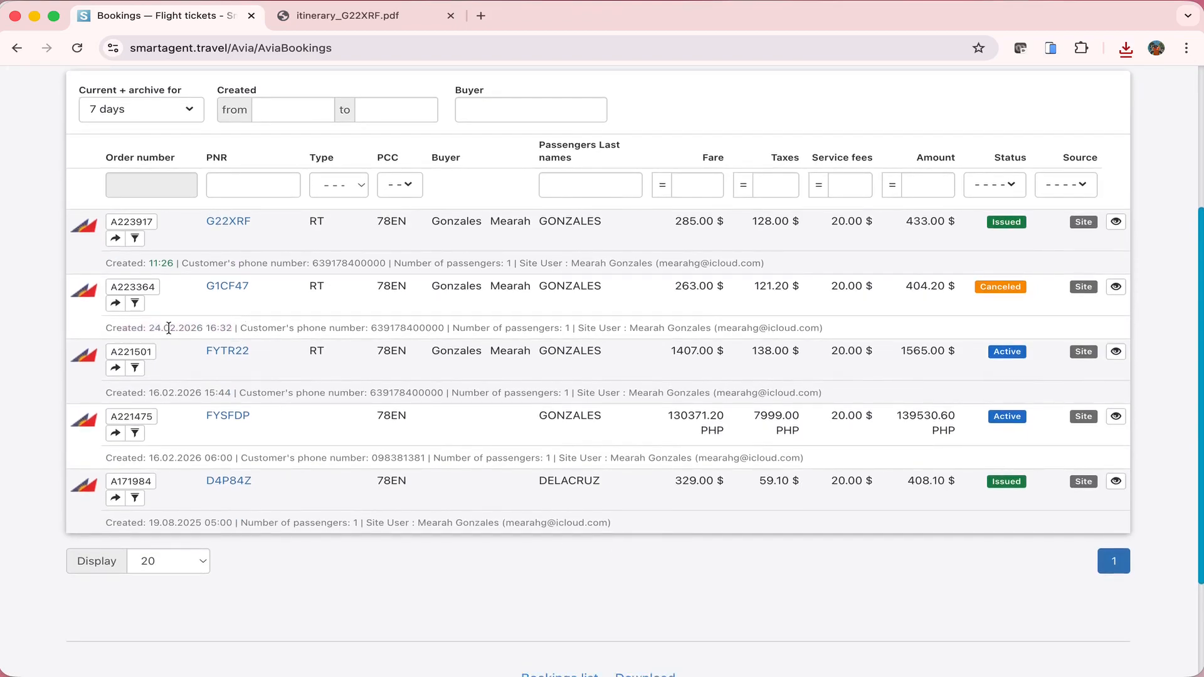
double_click(996, 287)
scroll(954, 308, "down", 1)
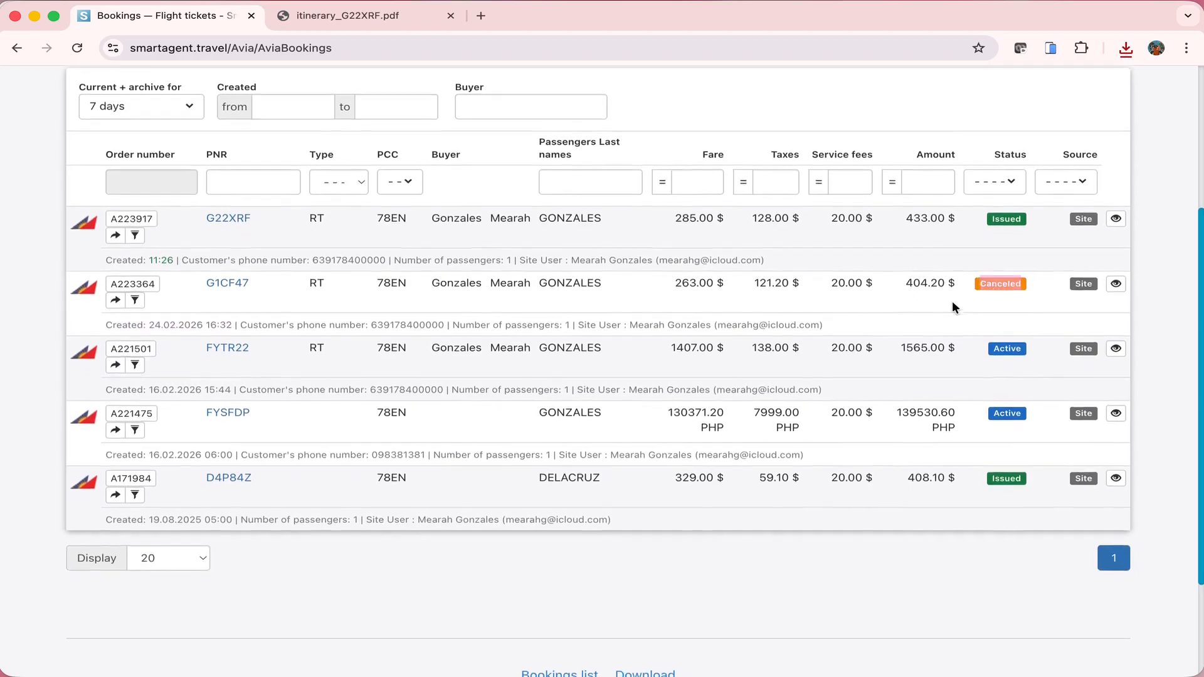
scroll(952, 301, "down", 1)
left_click(953, 303)
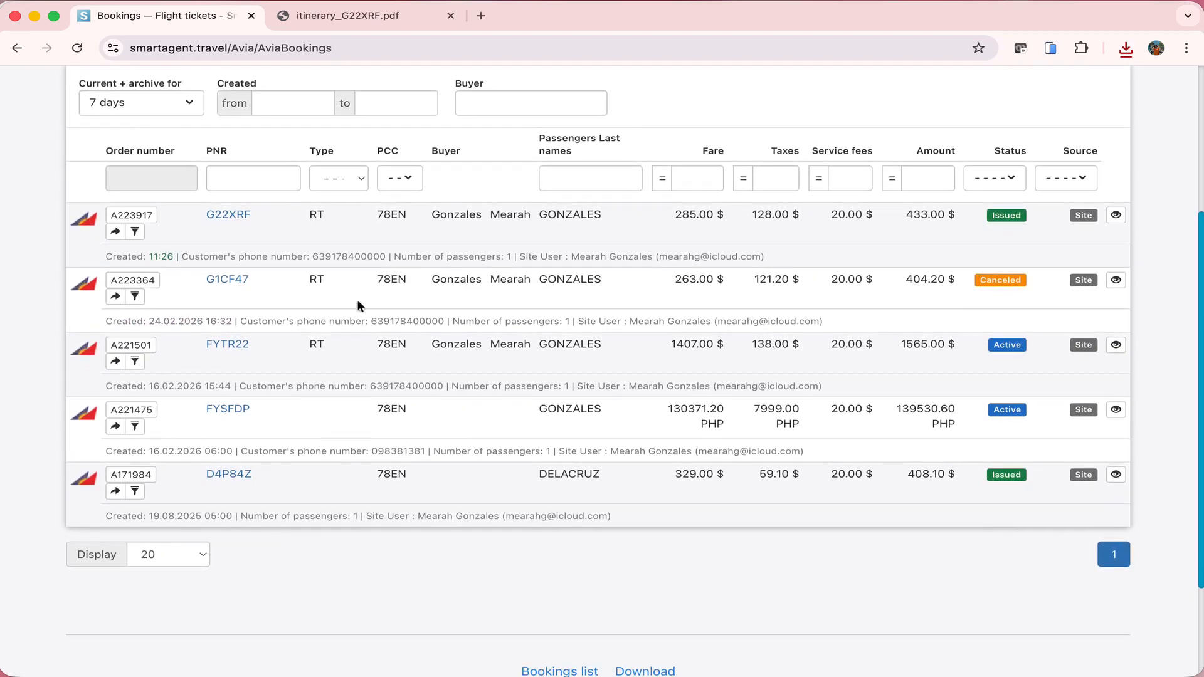
left_click(143, 279)
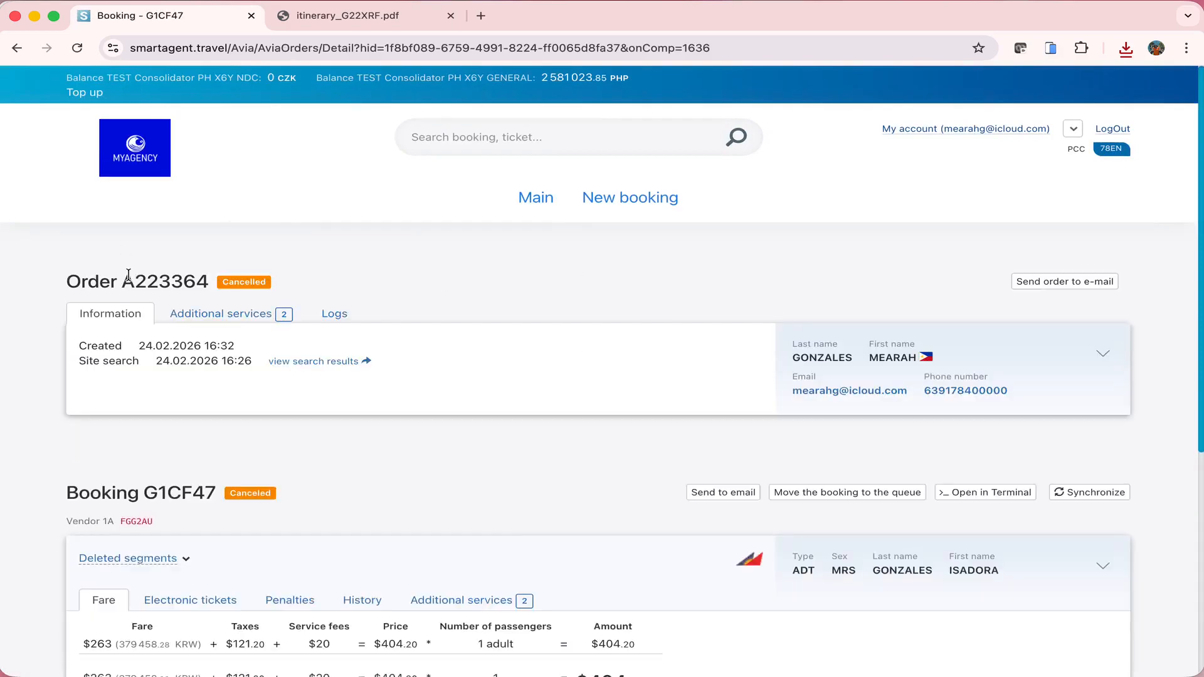
left_click_drag(128, 280, 193, 279)
scroll(562, 262, "down", 6)
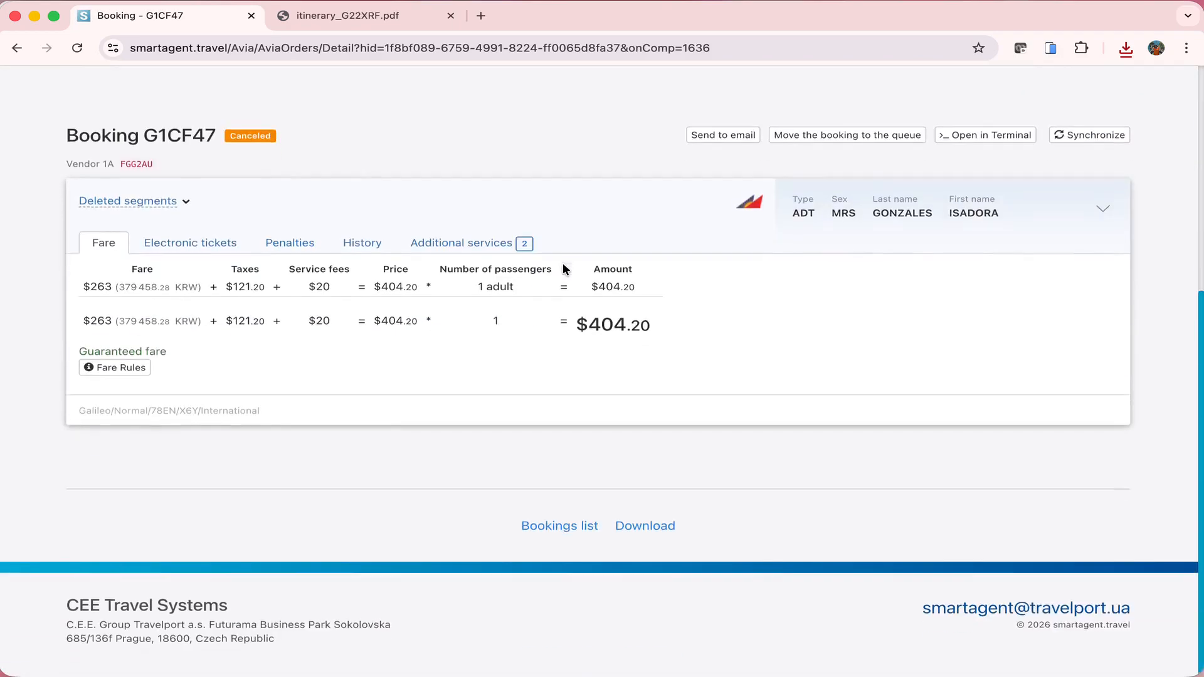
double_click(178, 136)
left_click(338, 137)
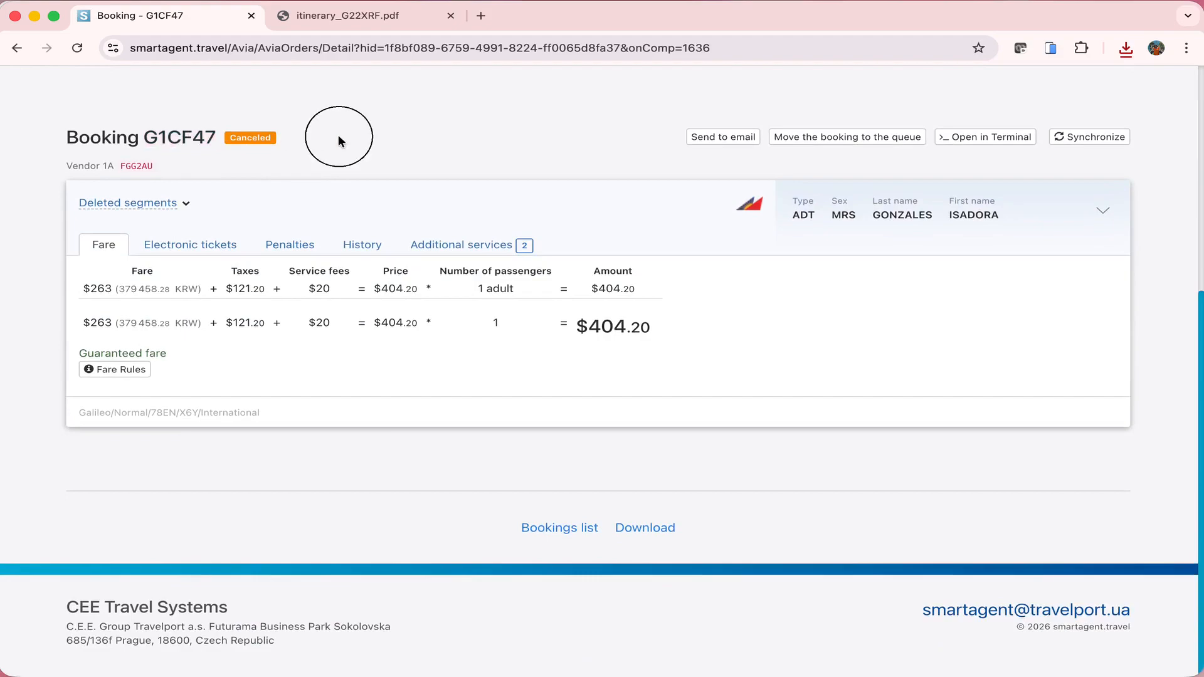
Expand the removed flights PR401 ICN–MNL and PR400 MNL–ICN and scroll through the fare breakdown
left_click(159, 204)
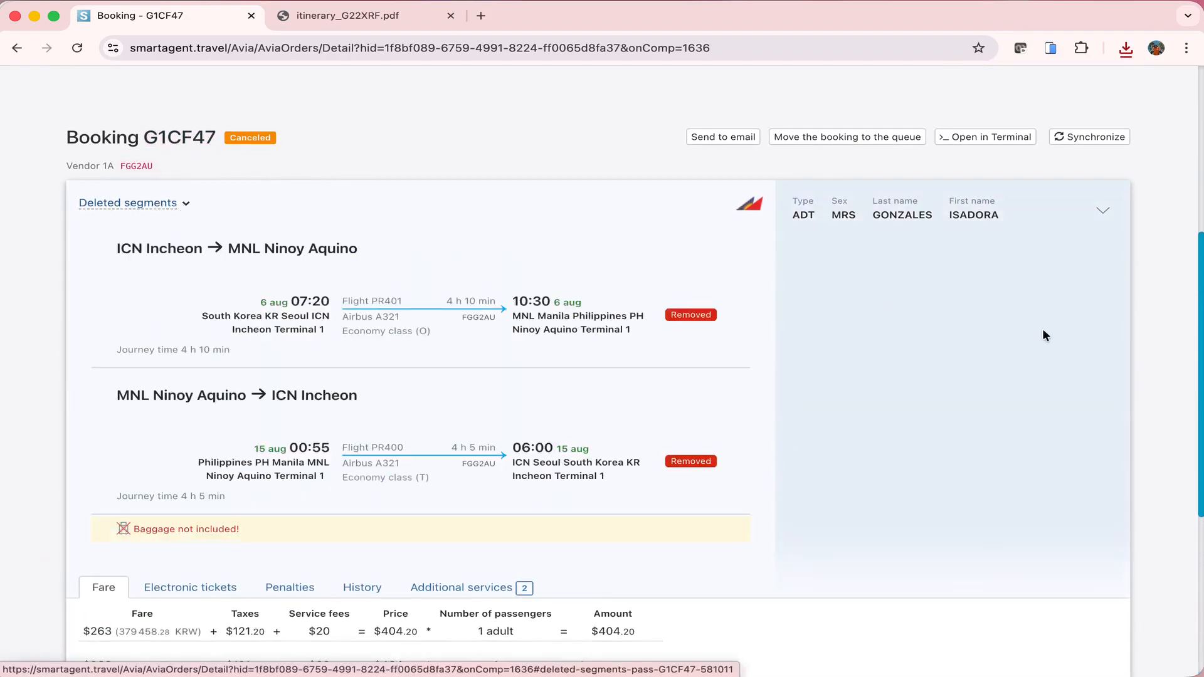
scroll(1044, 329, "down", 1)
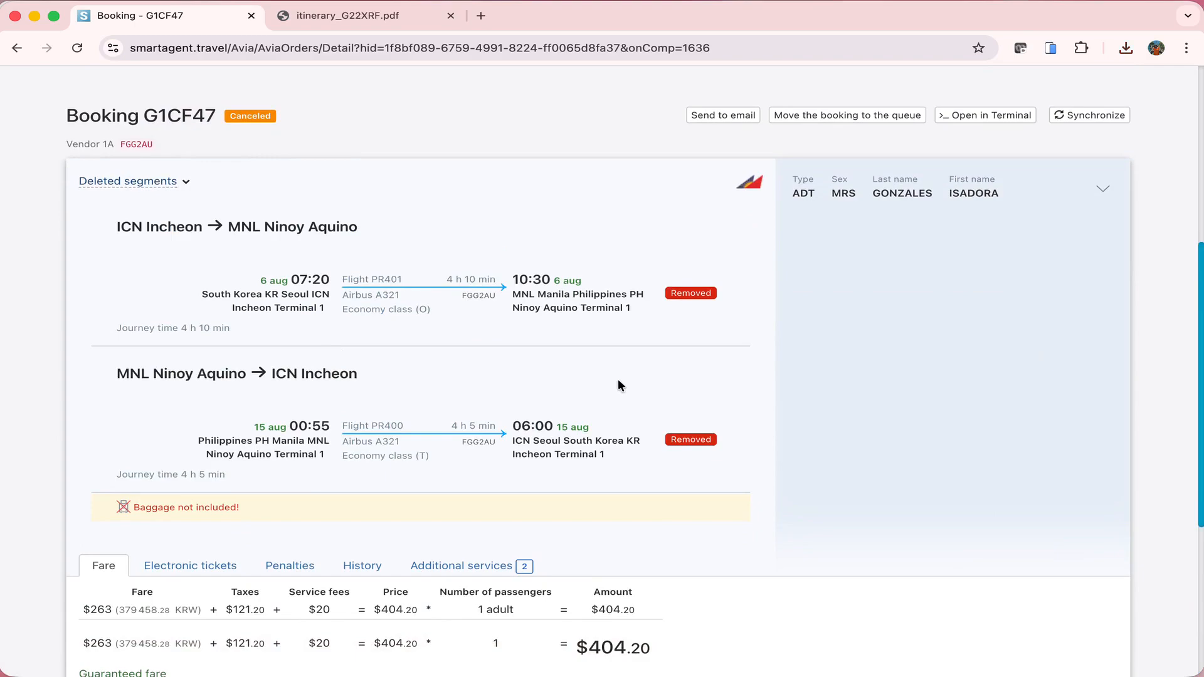
scroll(618, 385, "down", 1)
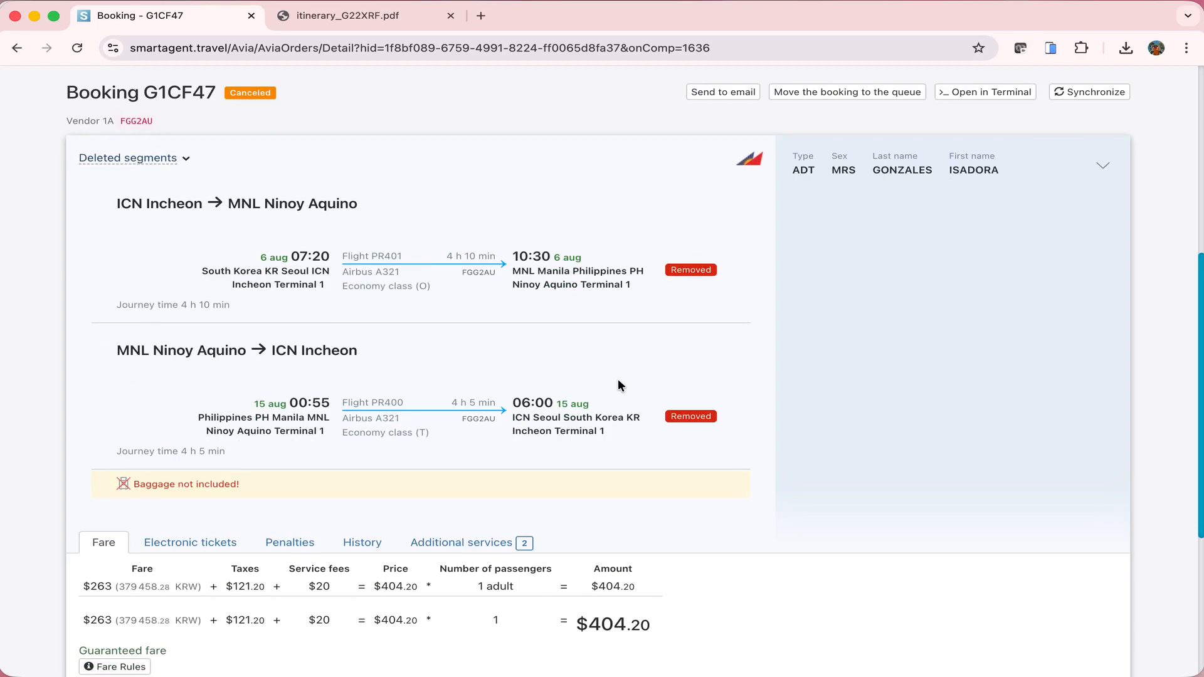
scroll(618, 381, "down", 1)
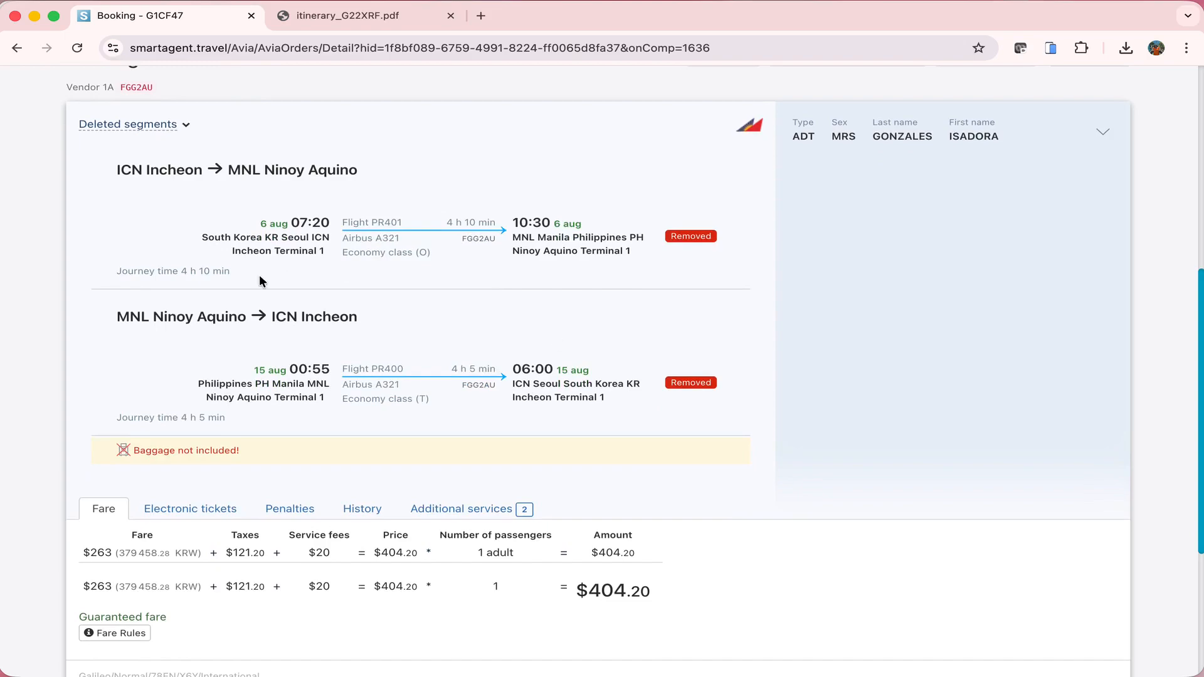
scroll(755, 220, "down", 2)
scroll(755, 218, "down", 4)
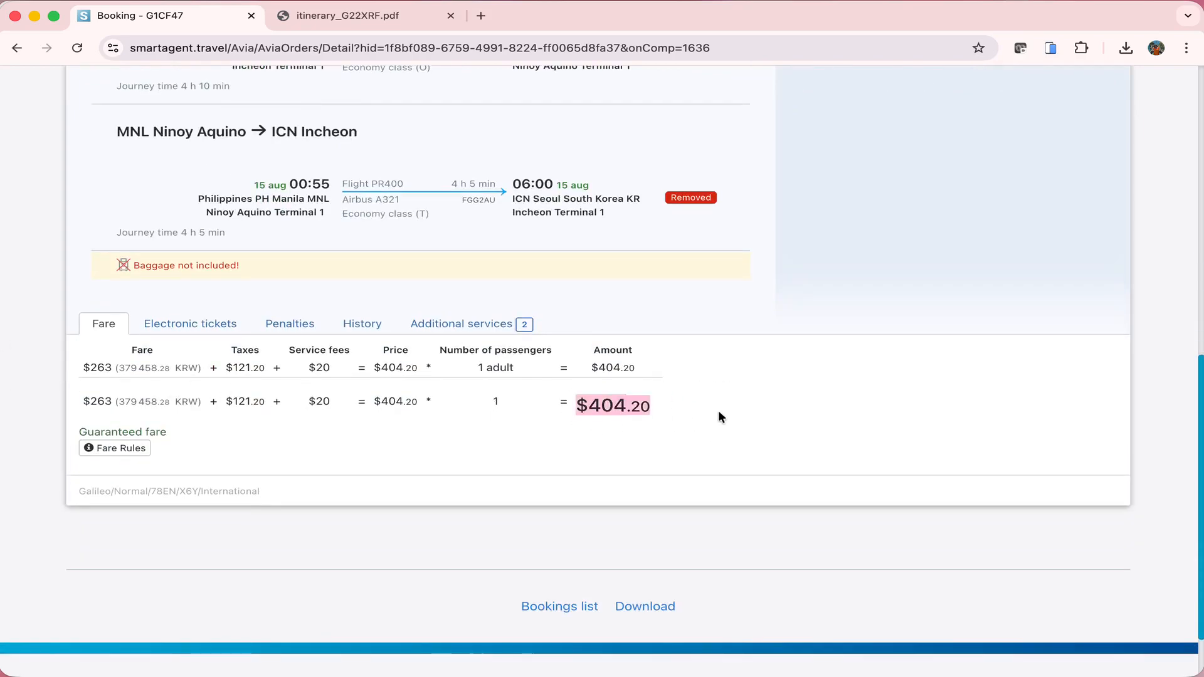
left_click(362, 323)
scroll(358, 322, "down", 3)
scroll(359, 323, "down", 1)
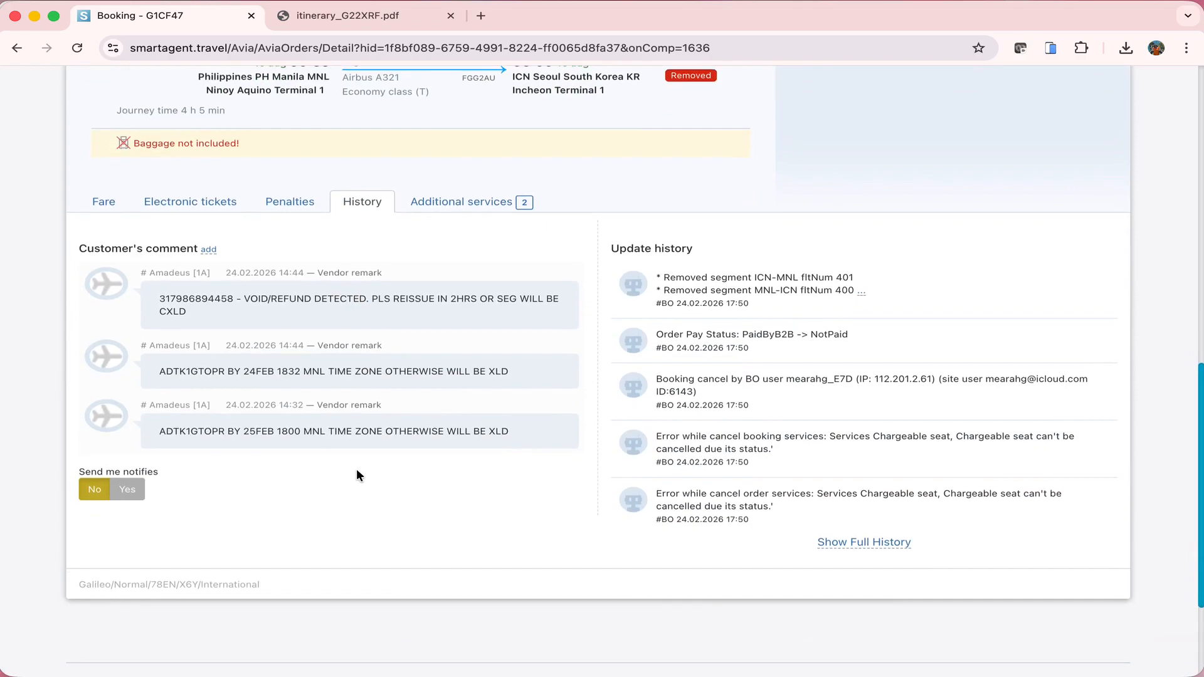
scroll(357, 470, "up", 20)
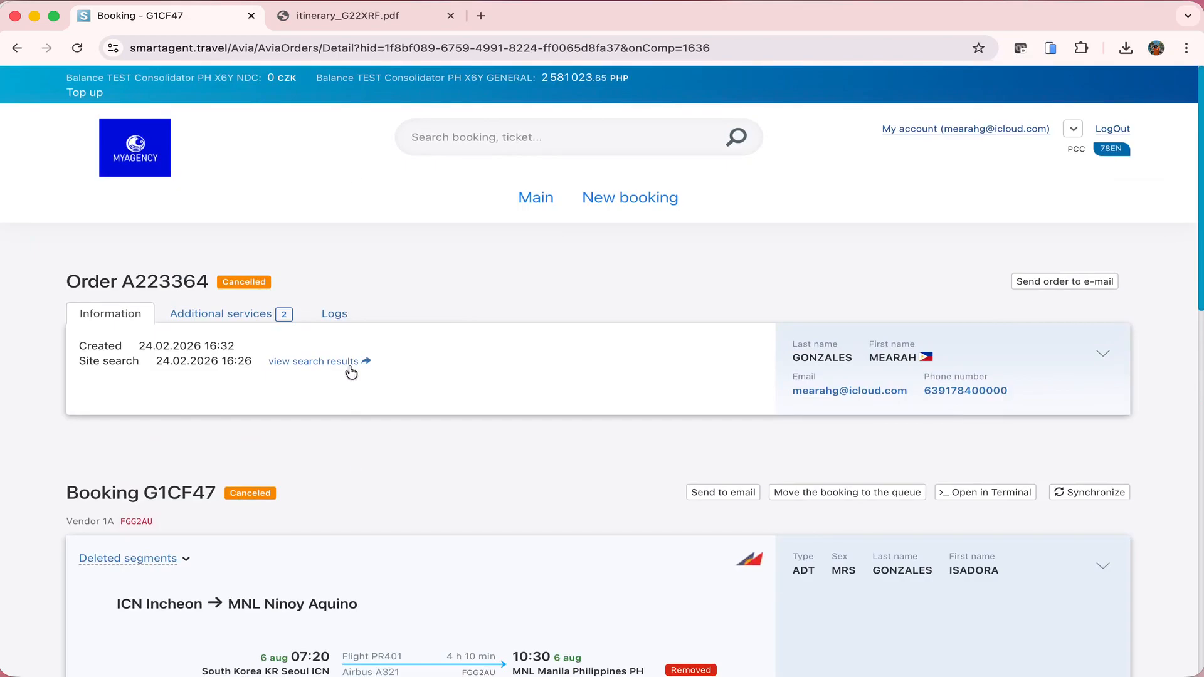
Load cee-systems.com in a new browser tab
left_click(481, 15)
type("ce")
key("Return")
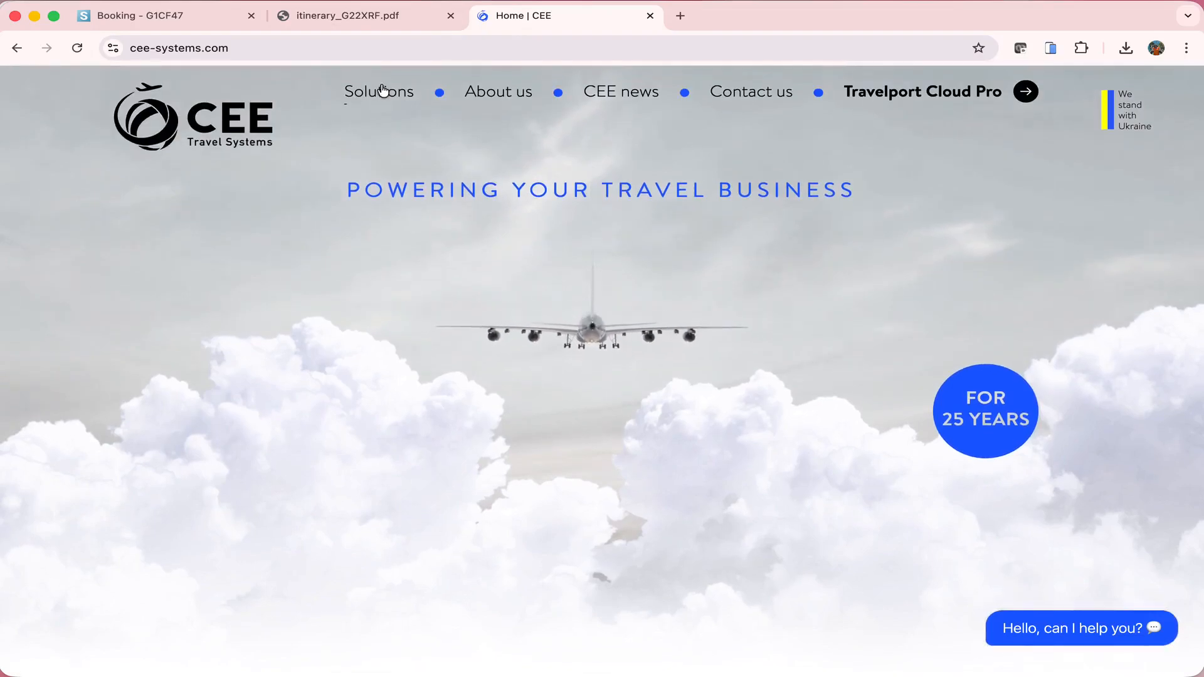
Open the Solutions page and scroll through products like TripGate, GalileoTerminal and Commission Manager
left_click(399, 91)
scroll(709, 369, "down", 15)
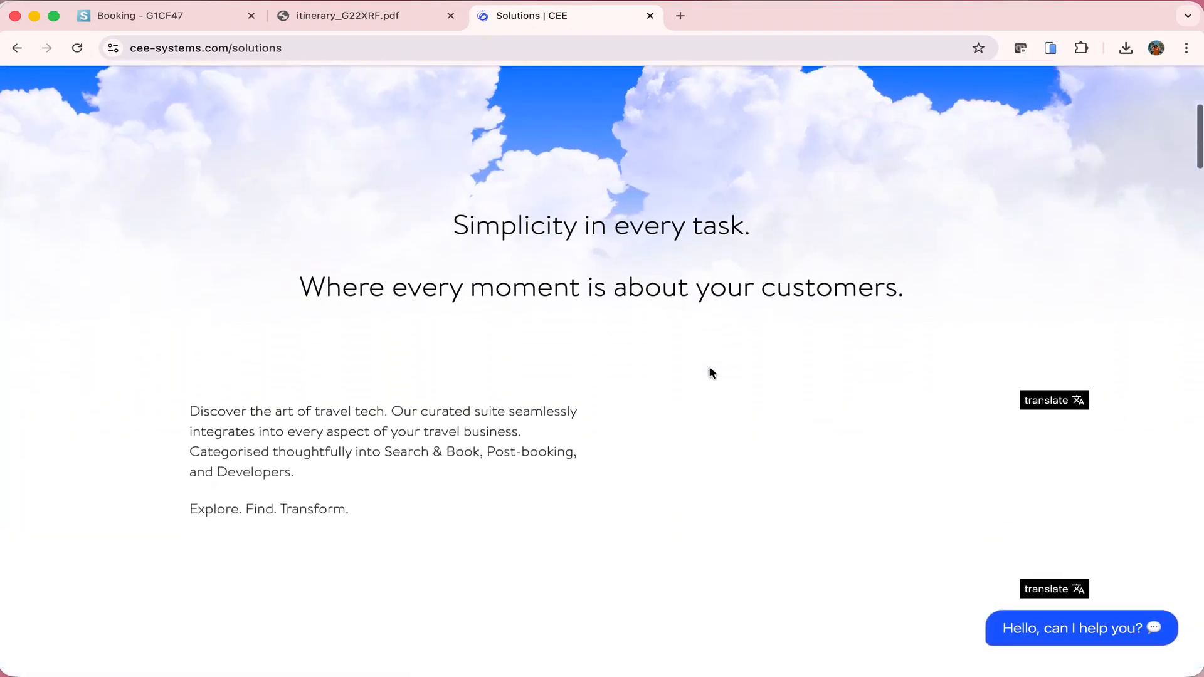
scroll(711, 373, "down", 2)
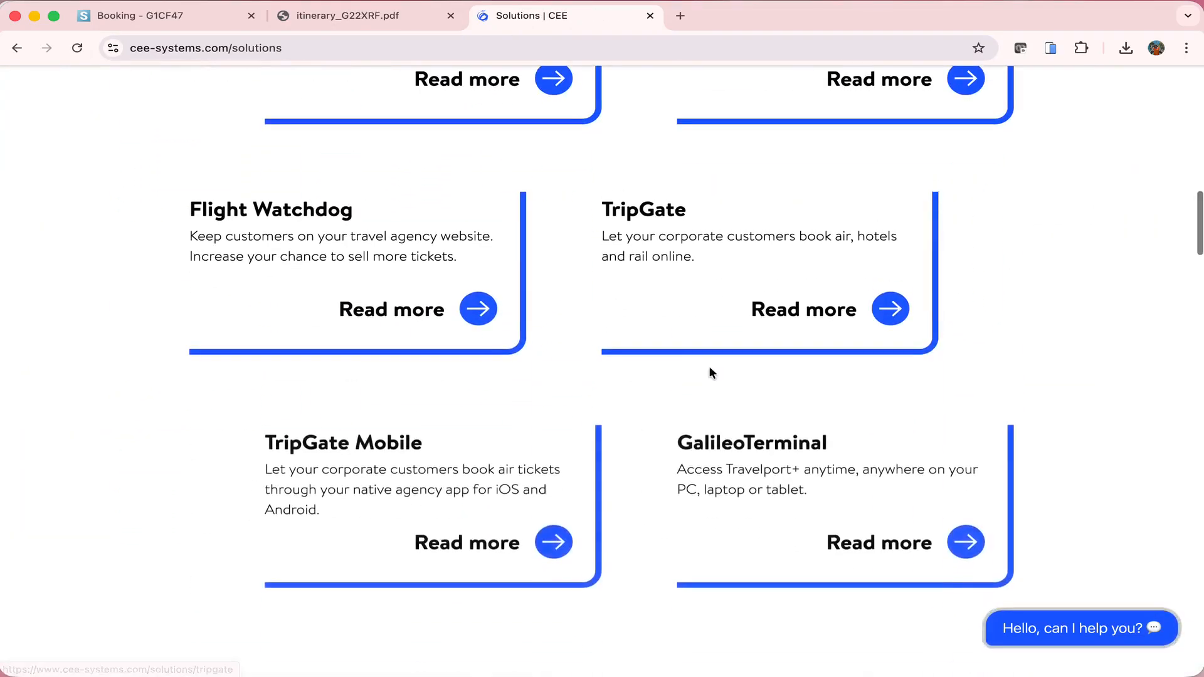
scroll(710, 372, "down", 2)
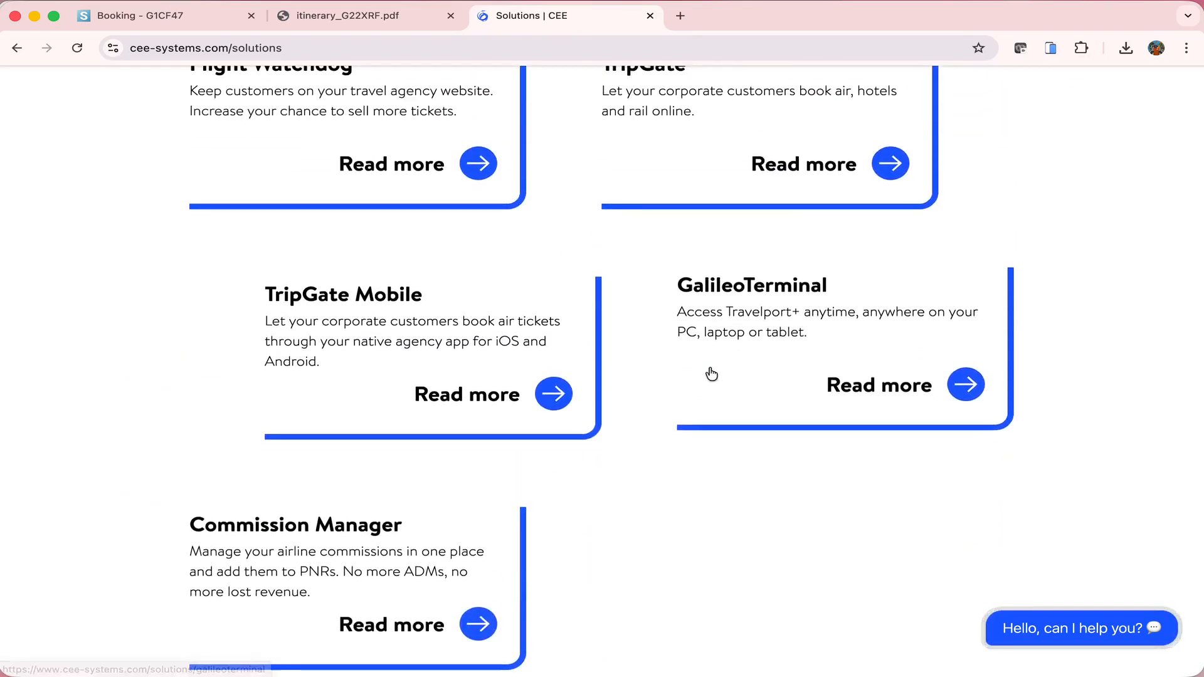